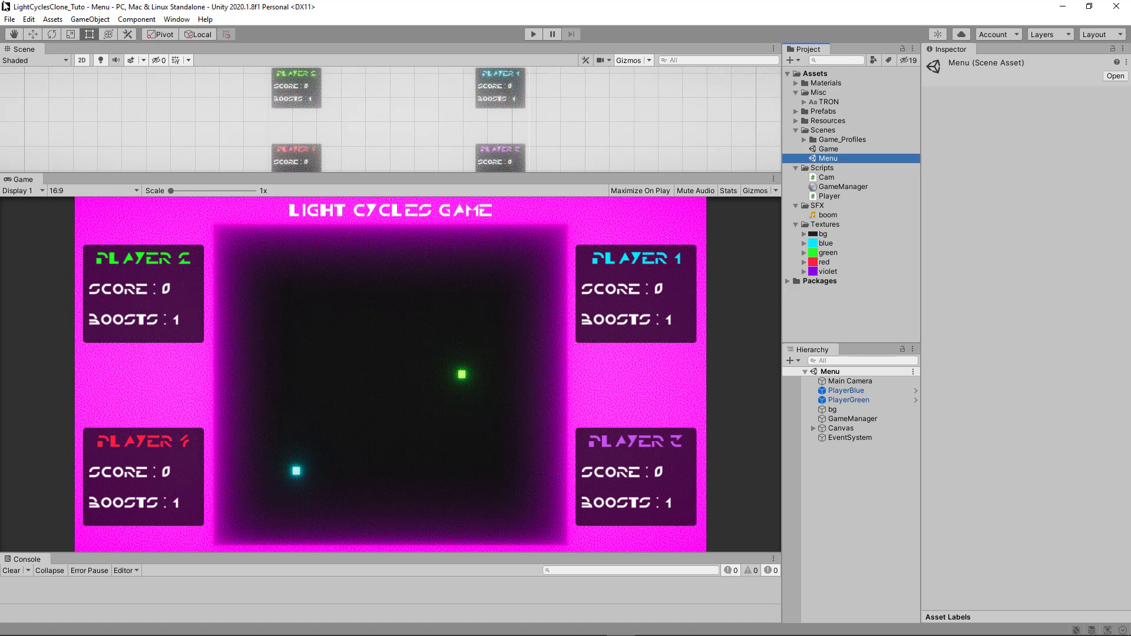
# - Delete the duplicate player panels PanelP1 (1) and PanelP2 (1) from the Menu scene's Canvas
pyautogui.click(813, 428)
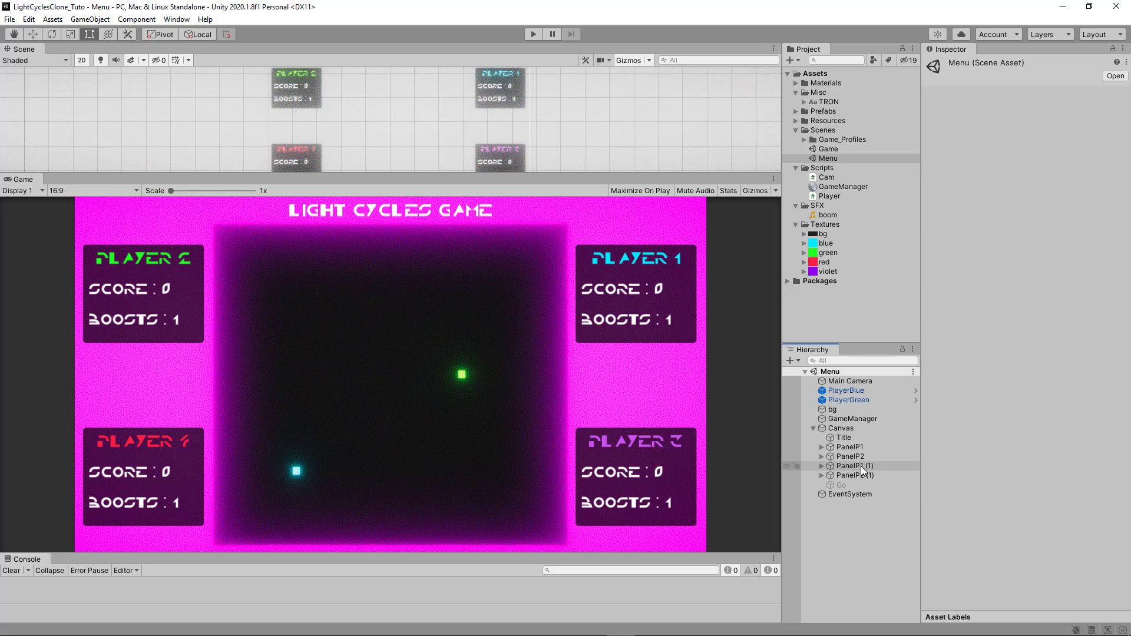
pyautogui.click(861, 466)
pyautogui.keyDown('ctrl'); pyautogui.click(861, 473); pyautogui.keyUp('ctrl')
pyautogui.press('Delete')
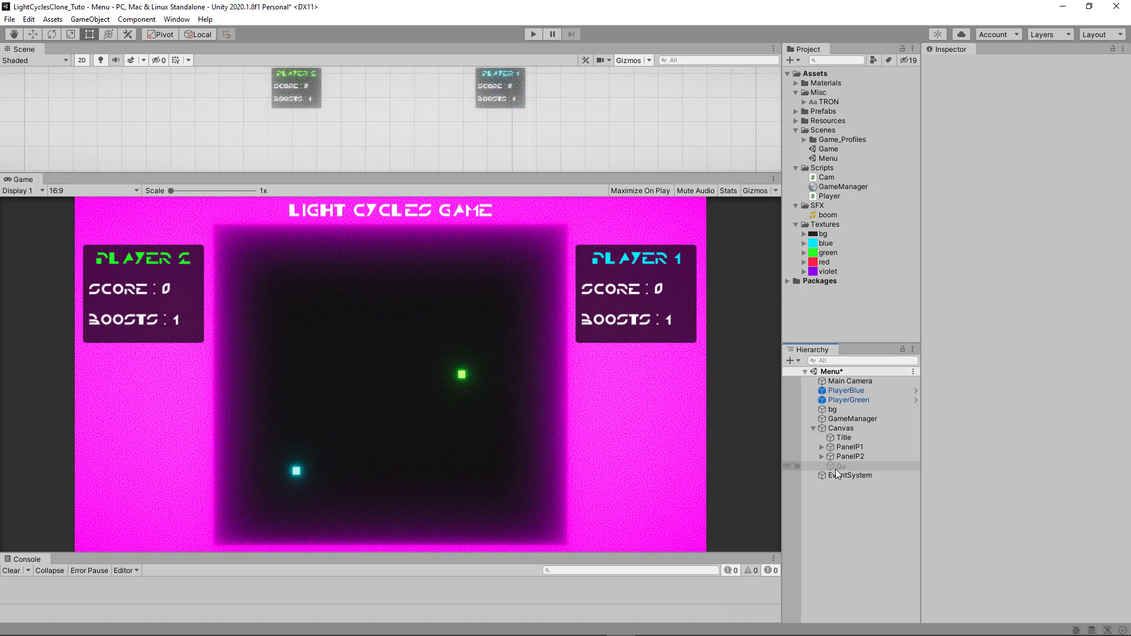
# - Delete the PlayerBlue, PlayerGreen and GameManager objects from the Menu scene
pyautogui.click(855, 390)
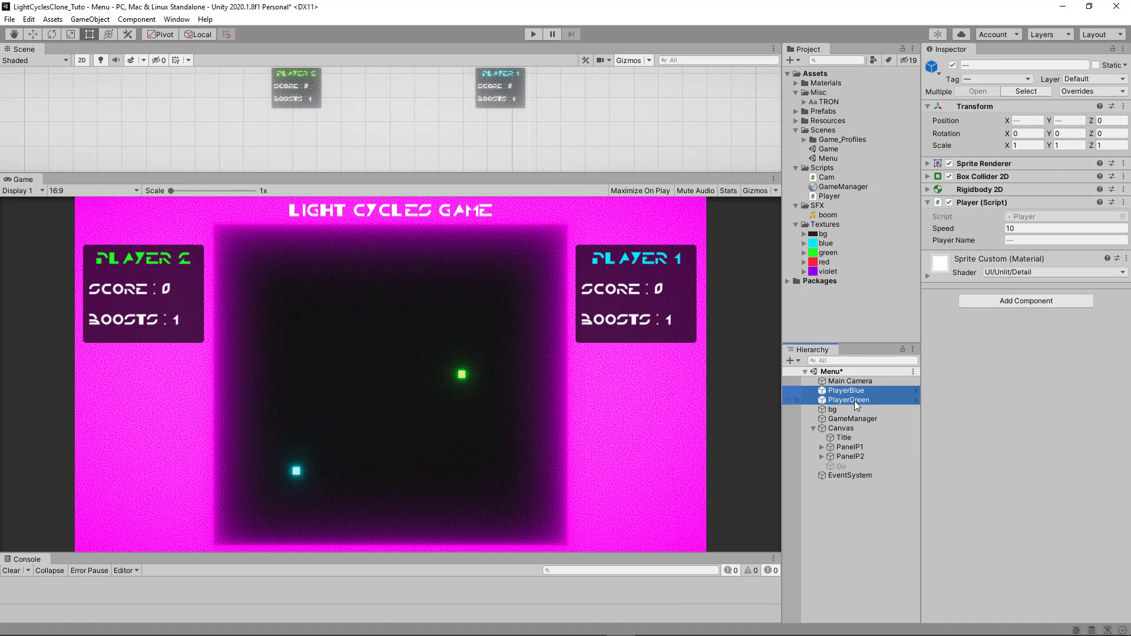
pyautogui.keyDown('ctrl'); pyautogui.click(854, 400); pyautogui.keyUp('ctrl')
pyautogui.press('Delete')
pyautogui.click(850, 456)
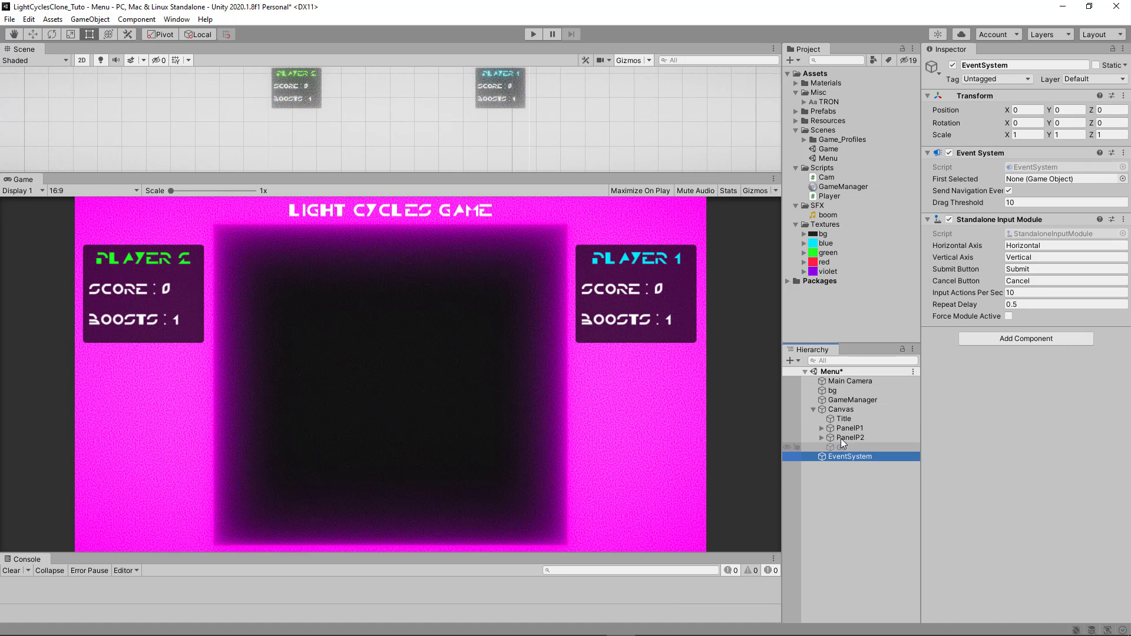
pyautogui.click(862, 400)
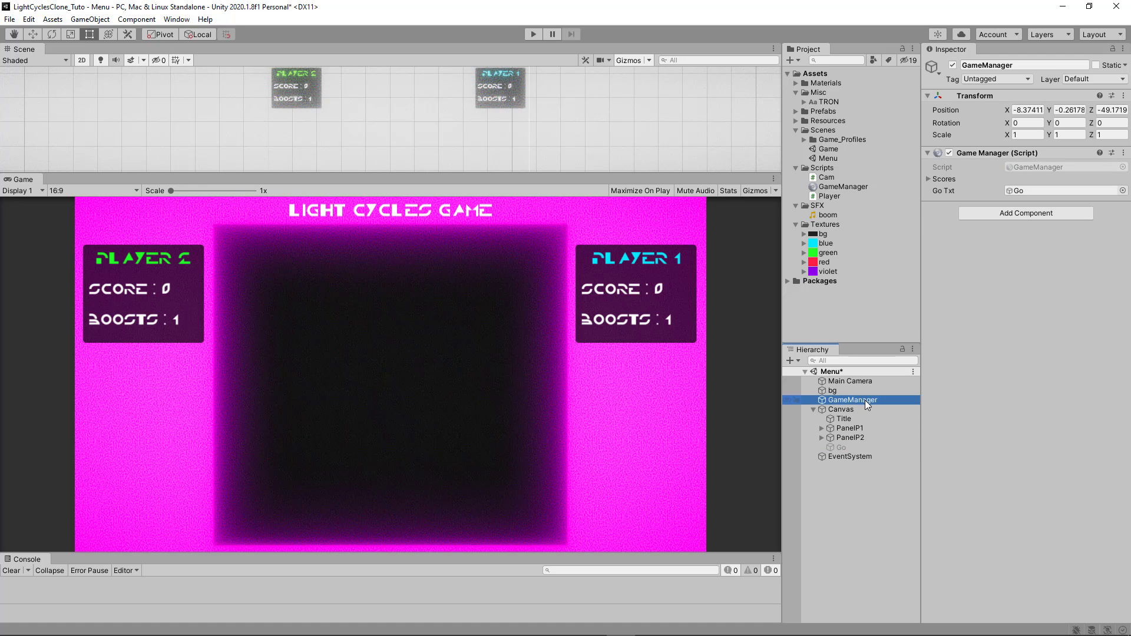
pyautogui.press('Delete')
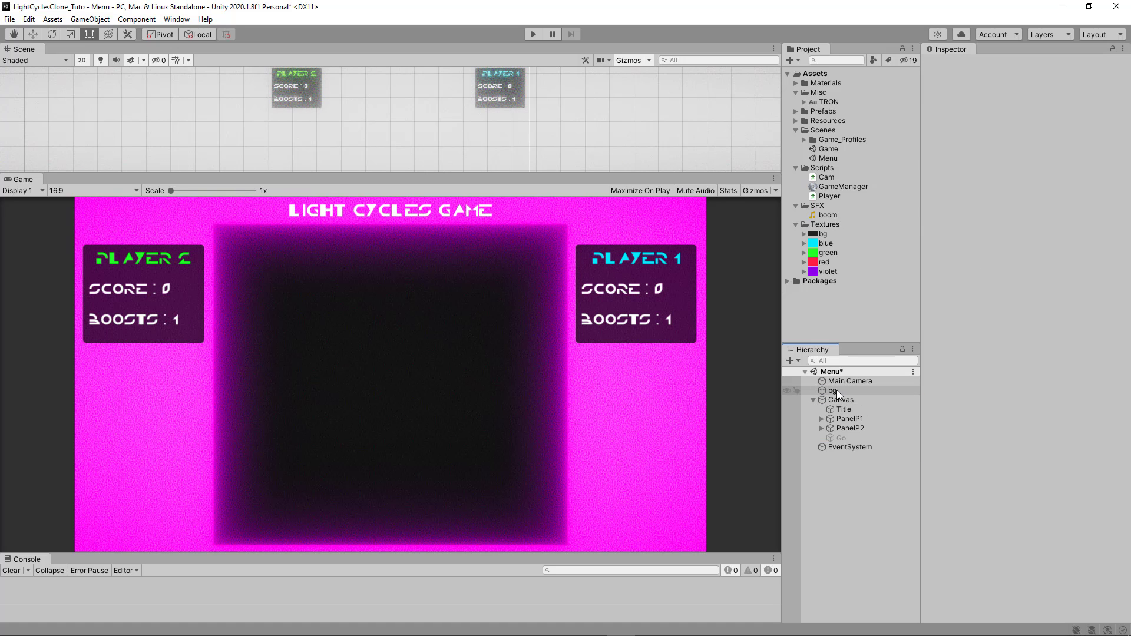
# - Move the Title text straight down into the dark play area, to a Y position of about -81
pyautogui.click(843, 409)
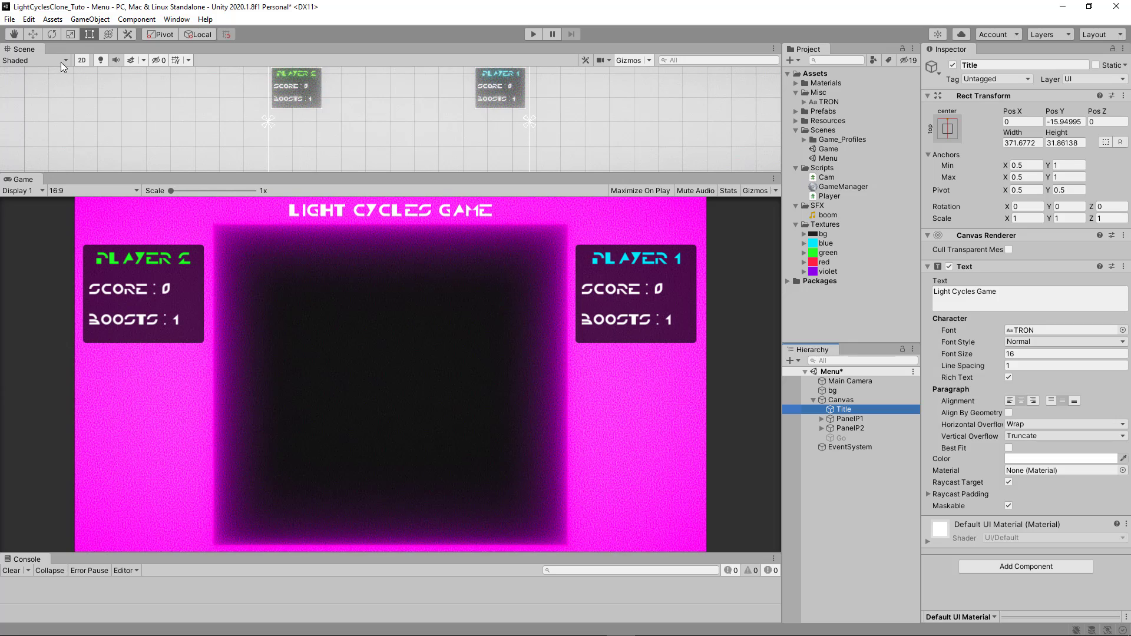
pyautogui.click(34, 33)
pyautogui.scroll(-3, 371, 88)
pyautogui.moveTo(383, 107); pyautogui.dragTo(379, 167, button='middle')
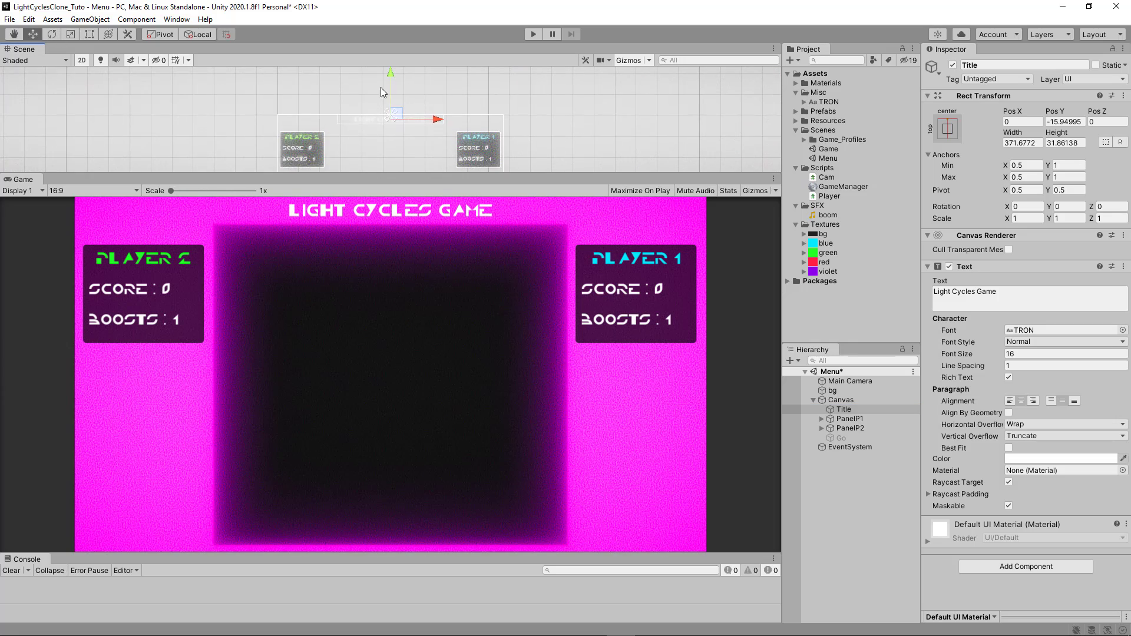
pyautogui.moveTo(391, 83); pyautogui.dragTo(391, 101)
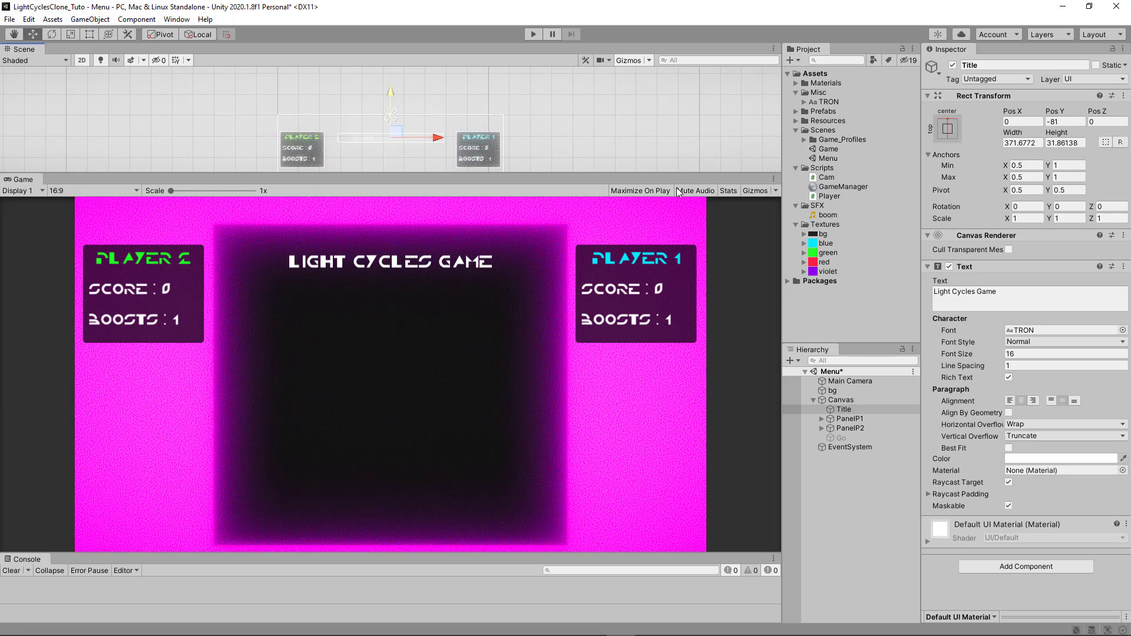
# - Set the Title's font size to 20, enlarge its text box to about 421 by 74 and recentre it horizontally at Y about -97
pyautogui.click(1013, 354)
pyautogui.write('20')
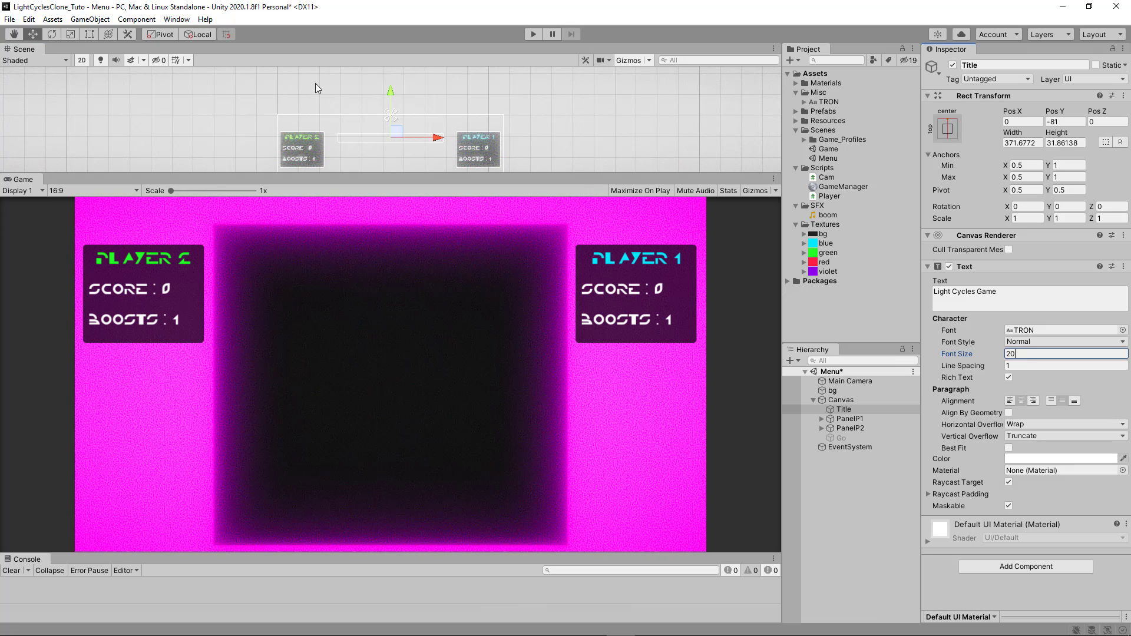
pyautogui.click(89, 34)
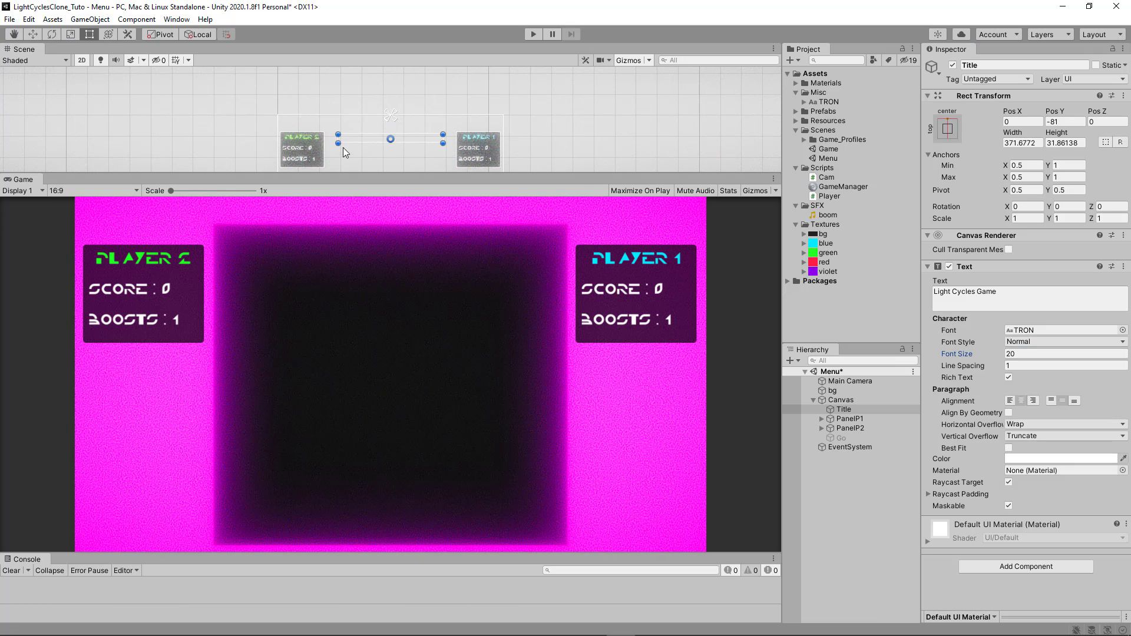
pyautogui.moveTo(328, 152); pyautogui.dragTo(324, 155)
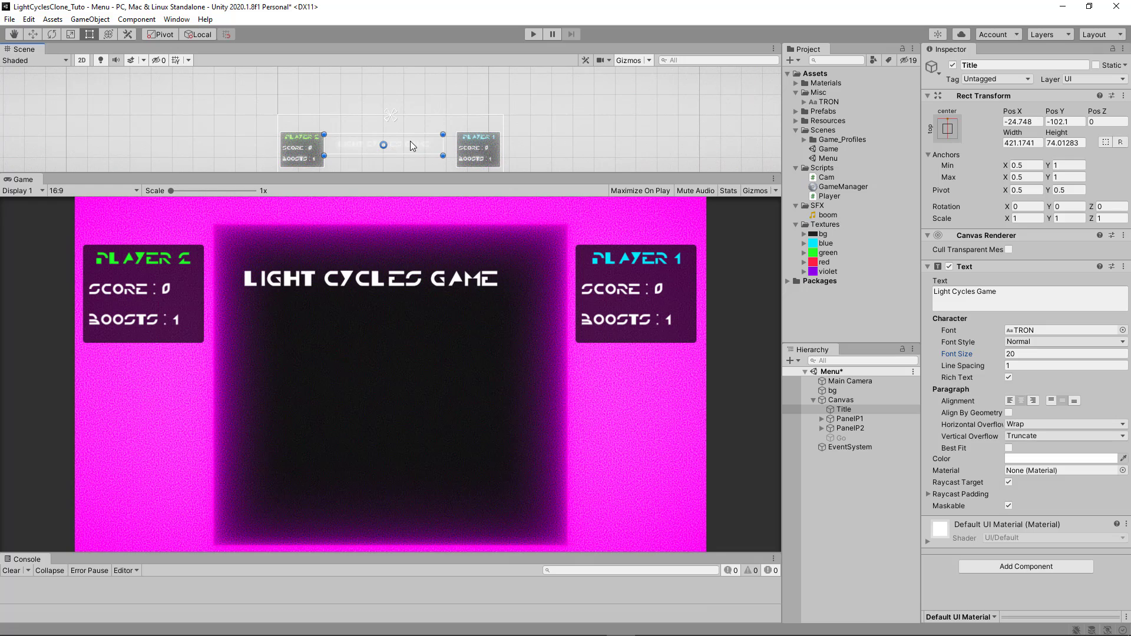
pyautogui.moveTo(412, 141); pyautogui.dragTo(418, 140)
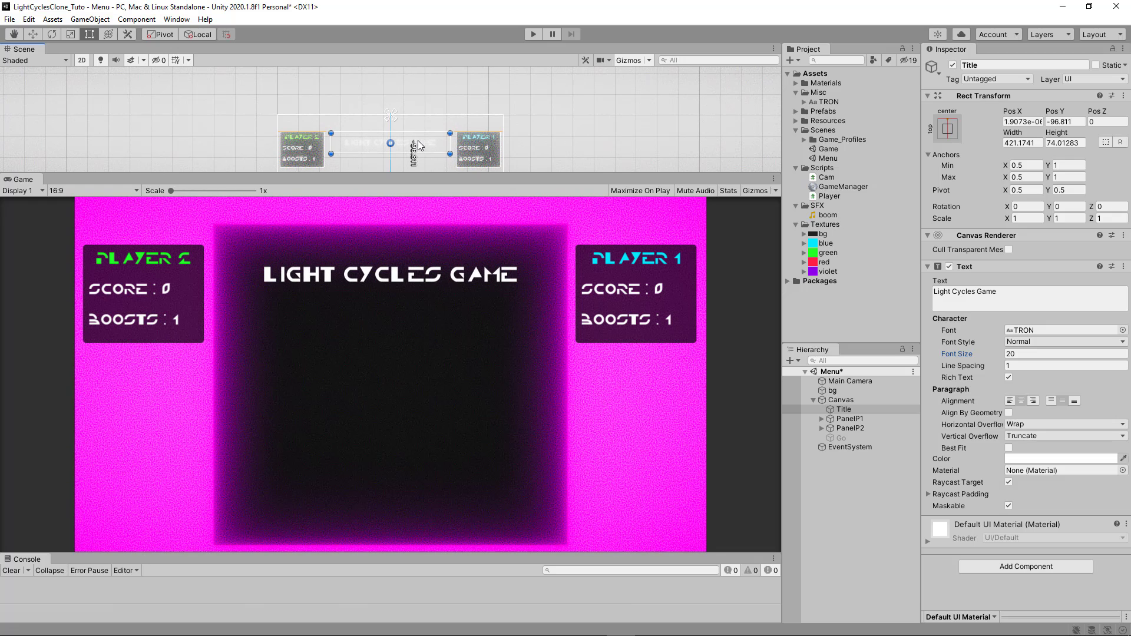
# - Duplicate the Title text and move the copy straight down to a Y position of about -190
pyautogui.click(854, 410)
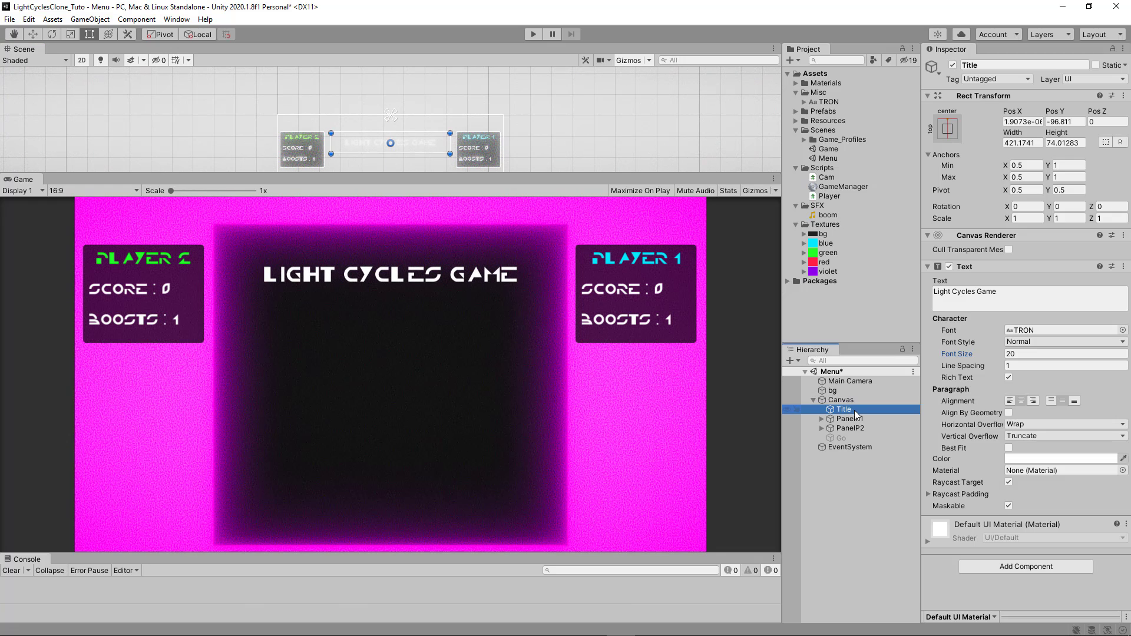
pyautogui.hotkey('ctrl', 'd')
pyautogui.click(33, 34)
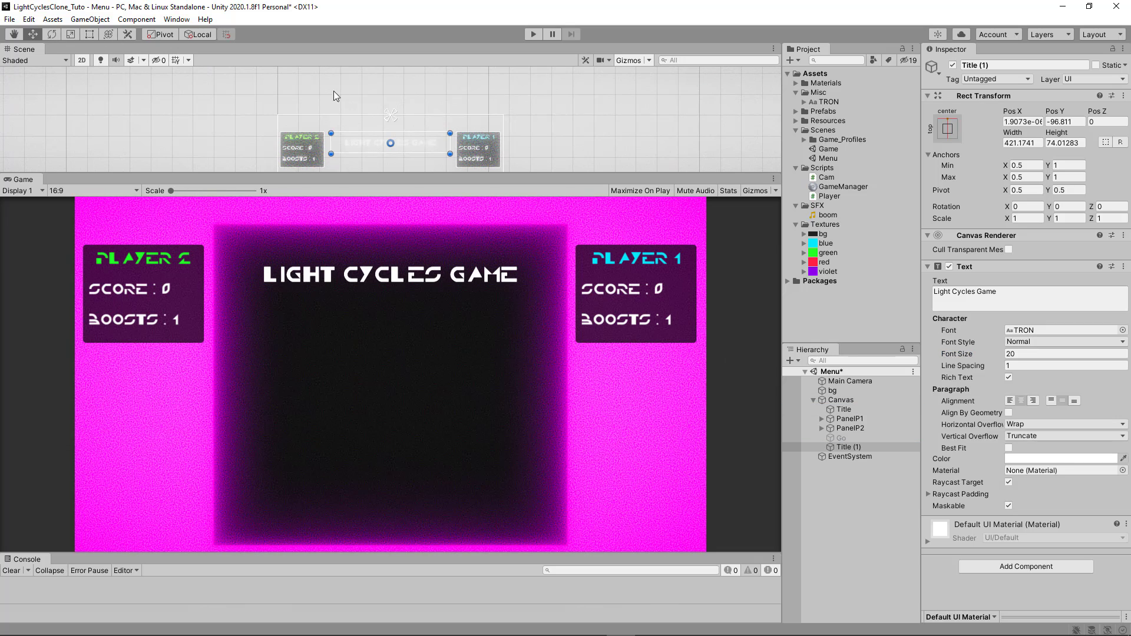
pyautogui.moveTo(390, 114); pyautogui.dragTo(390, 141)
# - Change the duplicated title's text to "Jouer" and set its font size to 18
pyautogui.click(983, 293)
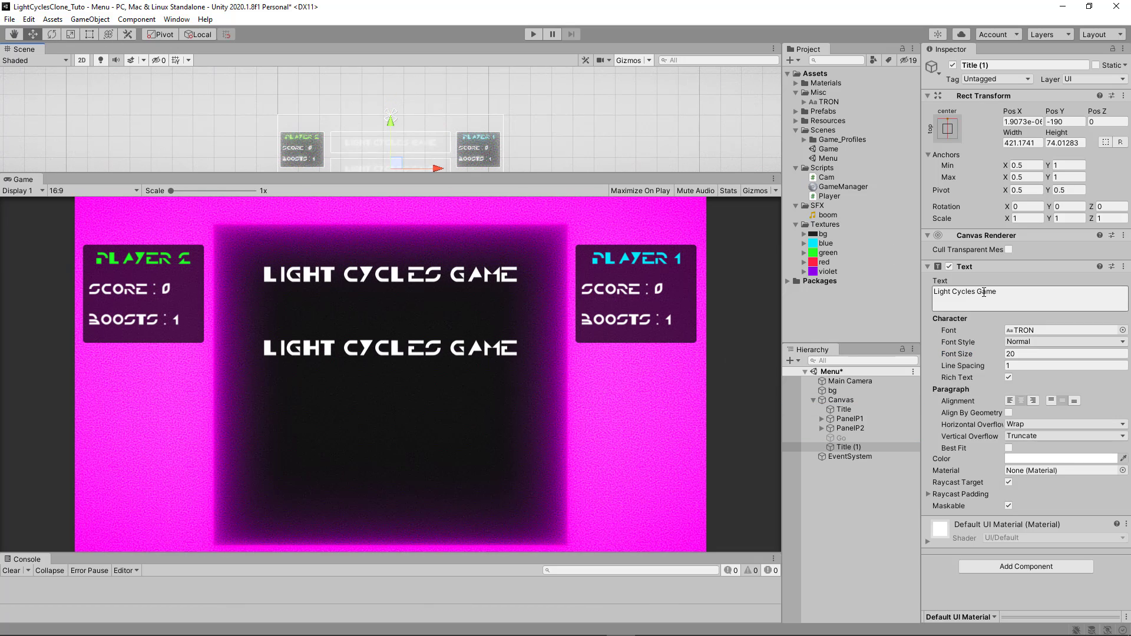
pyautogui.hotkey('ctrl', 'a')
pyautogui.write('Jouer')
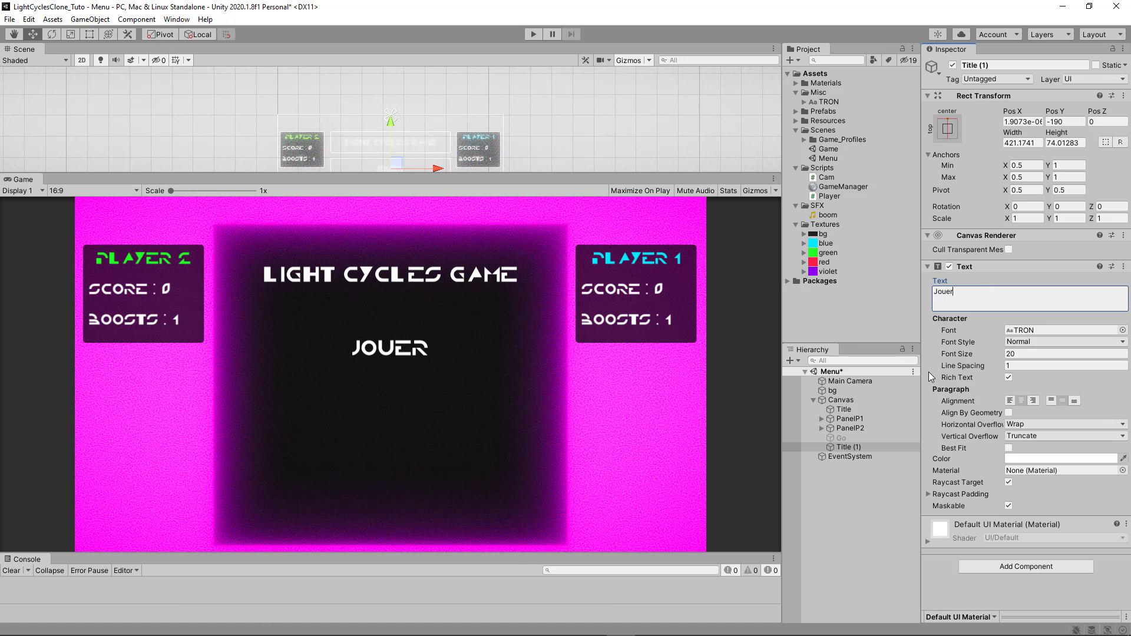
pyautogui.click(1035, 355)
pyautogui.write('18')
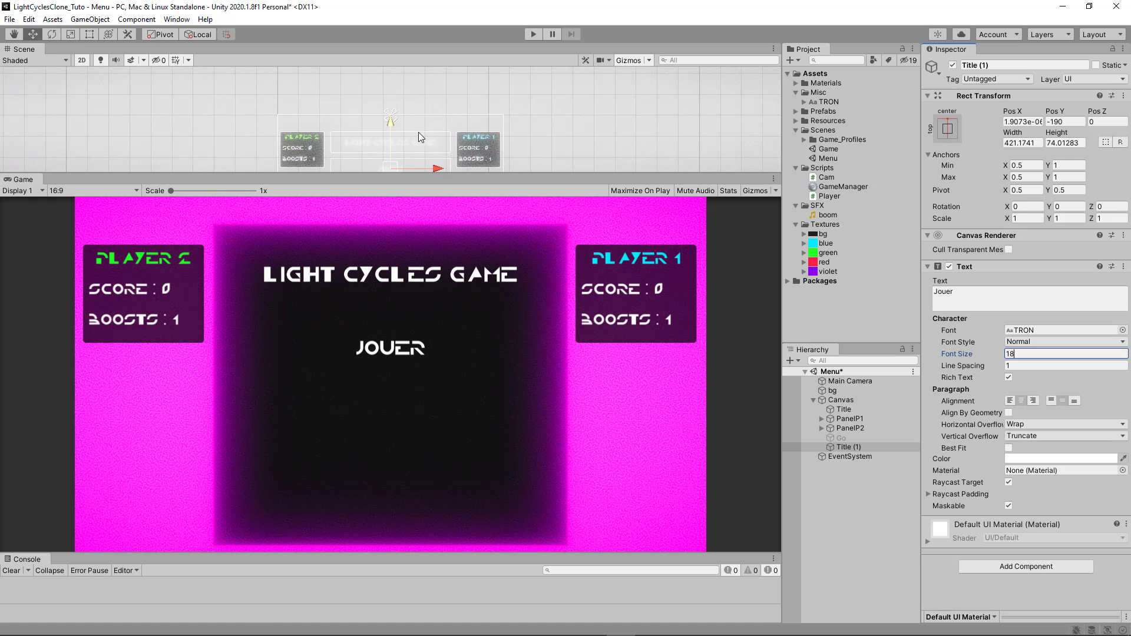
# - Anchor the Jouer text to the middle center of the Canvas
pyautogui.moveTo(418, 132); pyautogui.dragTo(405, 99, button='middle')
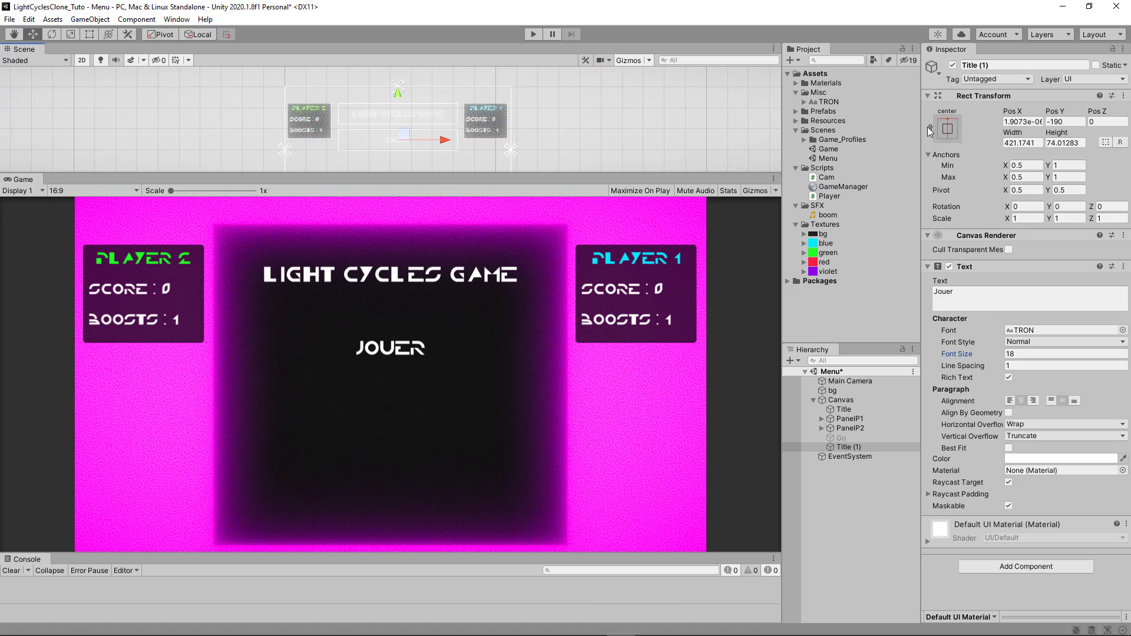
pyautogui.click(947, 128)
pyautogui.click(1013, 246)
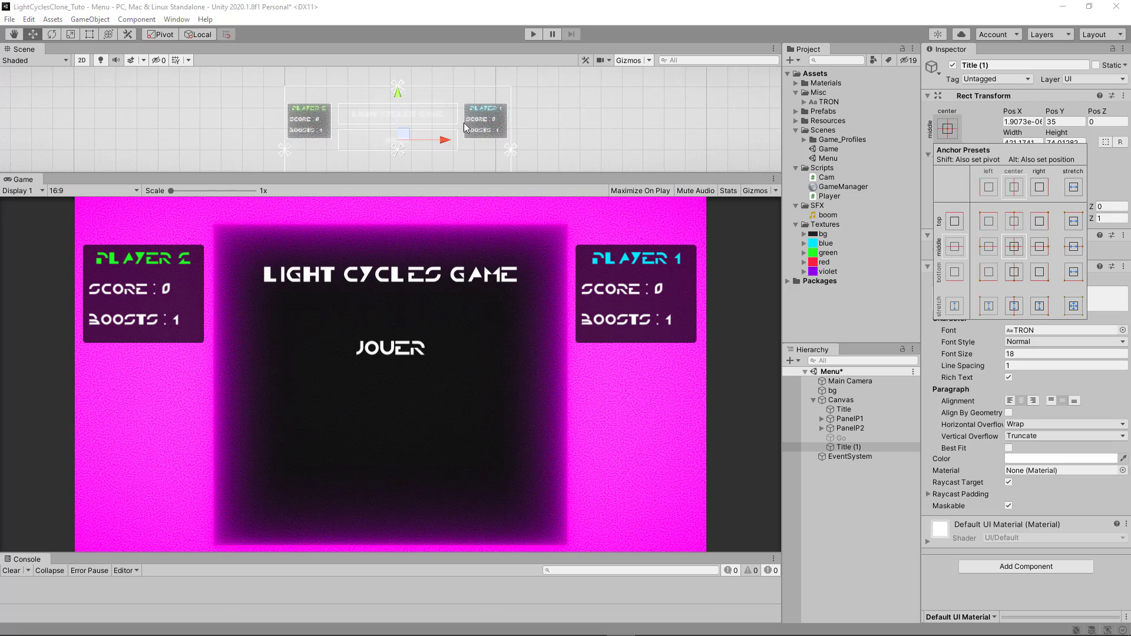
pyautogui.click(402, 100)
pyautogui.hotkey('ctrl', 'd')
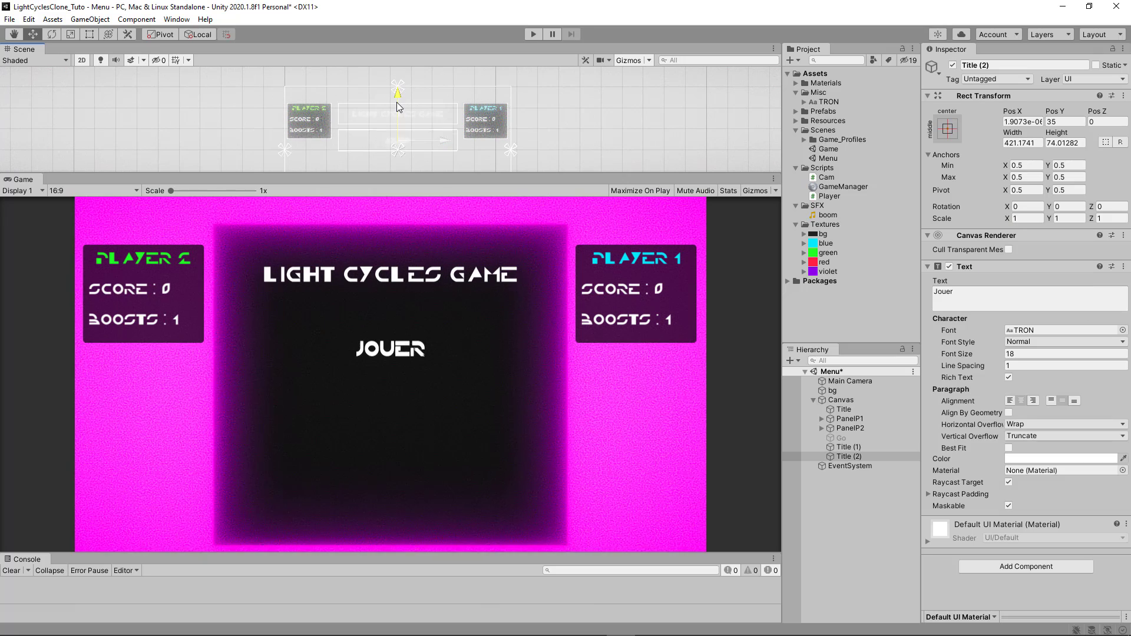
pyautogui.moveTo(398, 106); pyautogui.dragTo(394, 118)
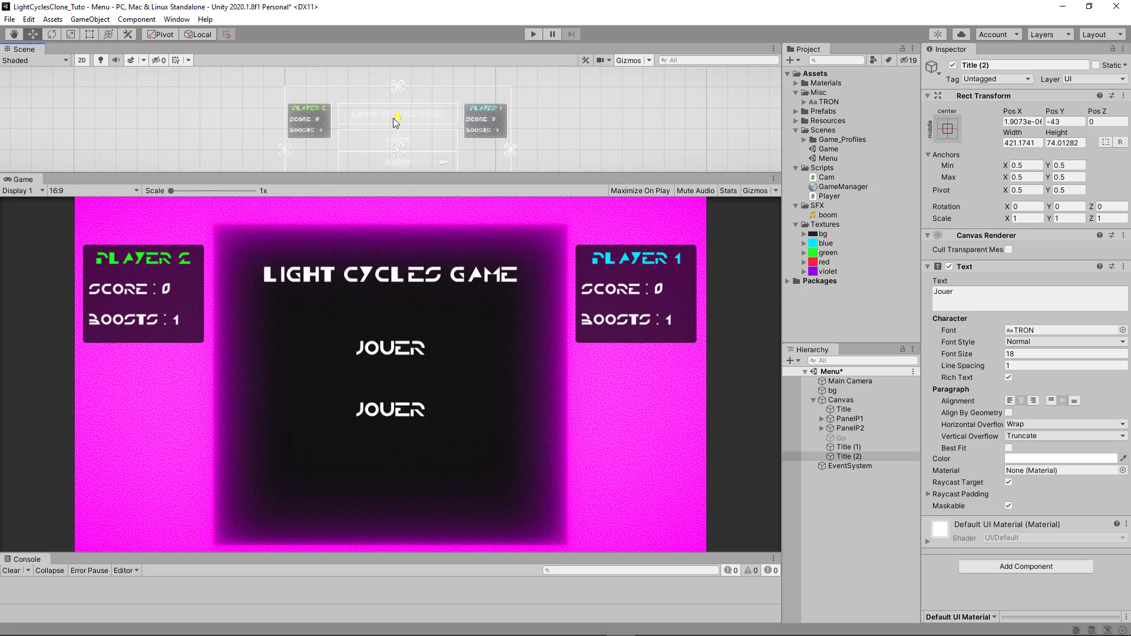
pyautogui.moveTo(438, 128); pyautogui.dragTo(452, 79, button='middle')
pyautogui.press('f')
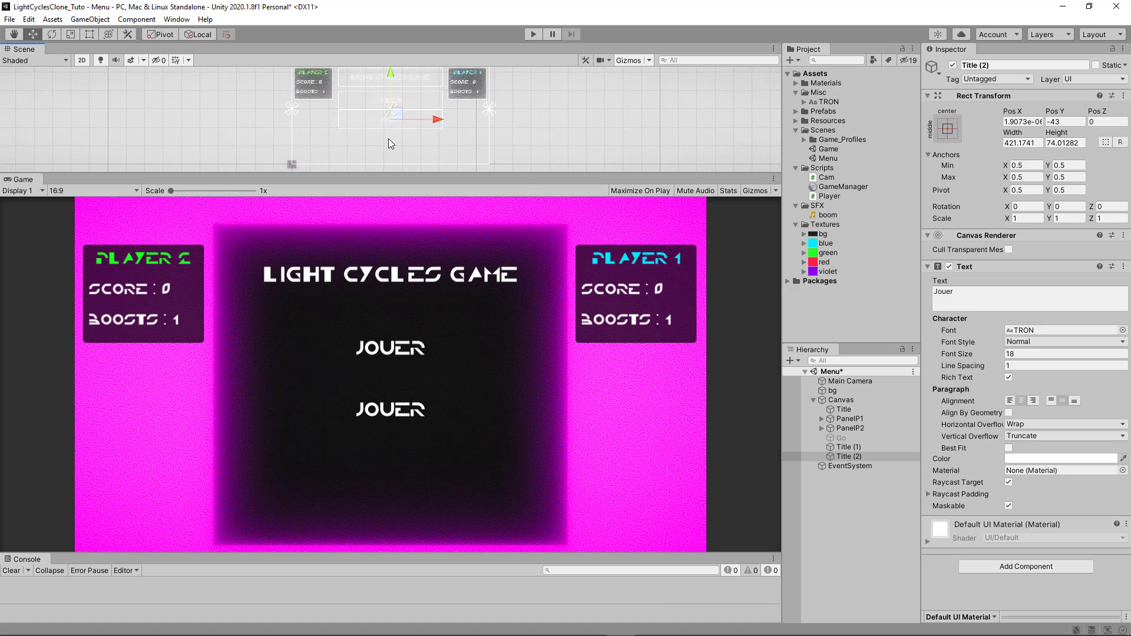
pyautogui.click(856, 456)
pyautogui.press('Delete')
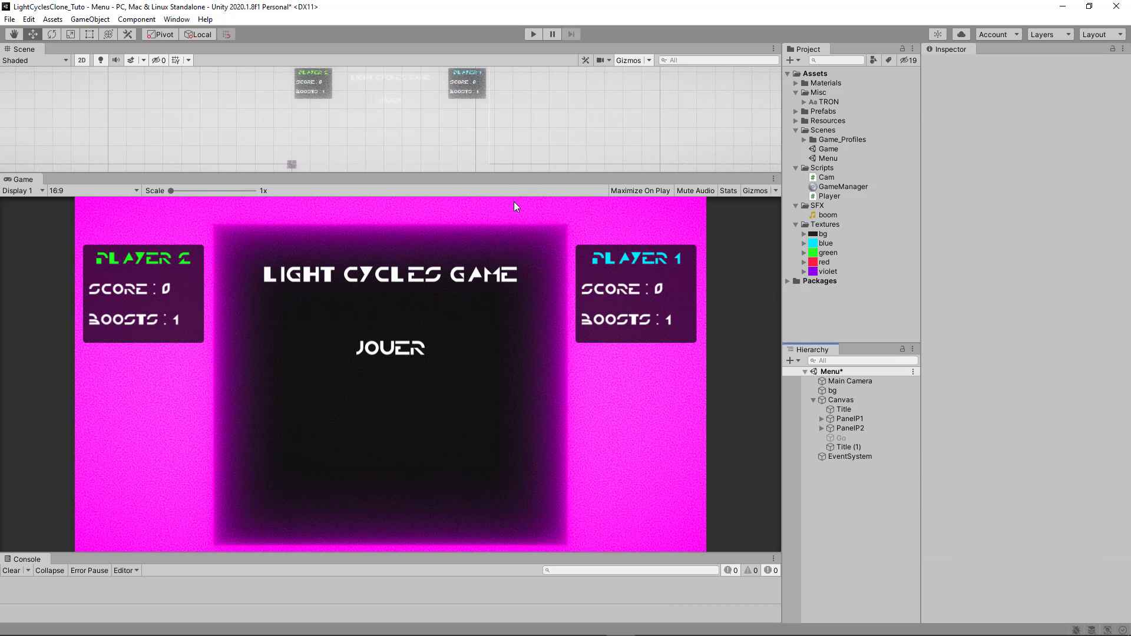
# - Reduce the Jouer text box height to about 33 and move the text down to the vertical center of the Canvas
pyautogui.moveTo(510, 177); pyautogui.dragTo(510, 235)
pyautogui.click(848, 446)
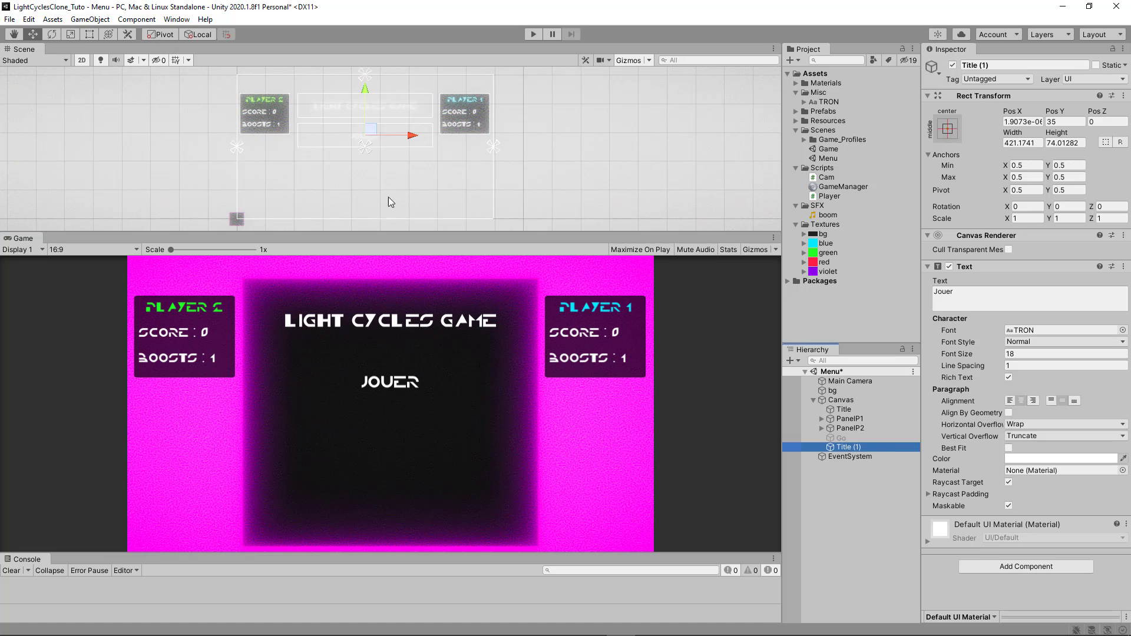
pyautogui.press('f')
pyautogui.scroll(5, 401, 165)
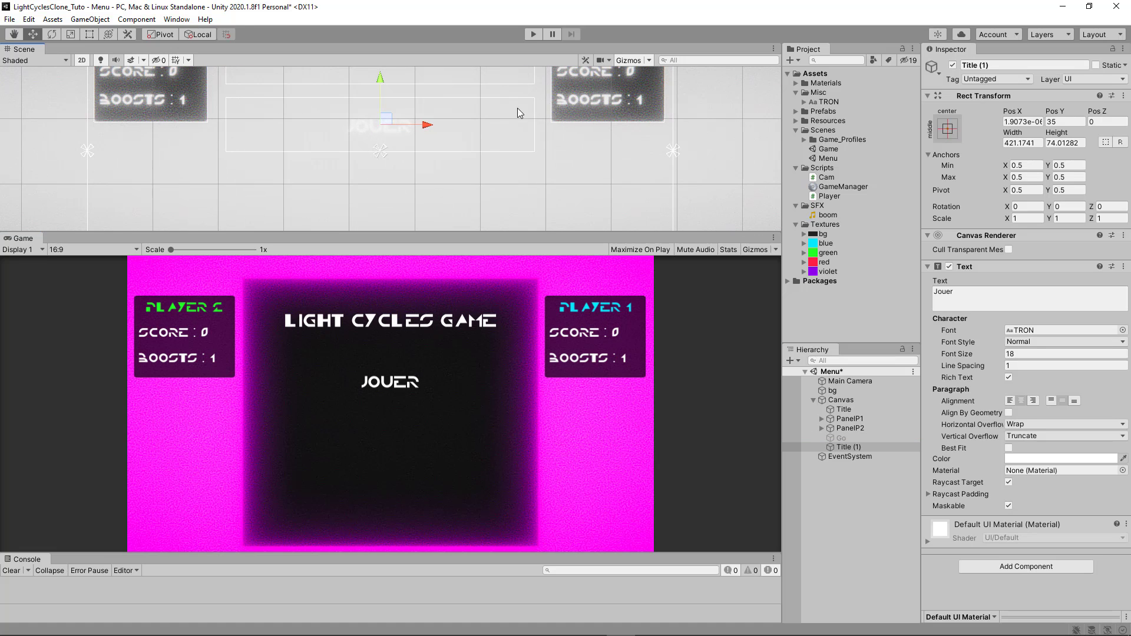
pyautogui.click(89, 34)
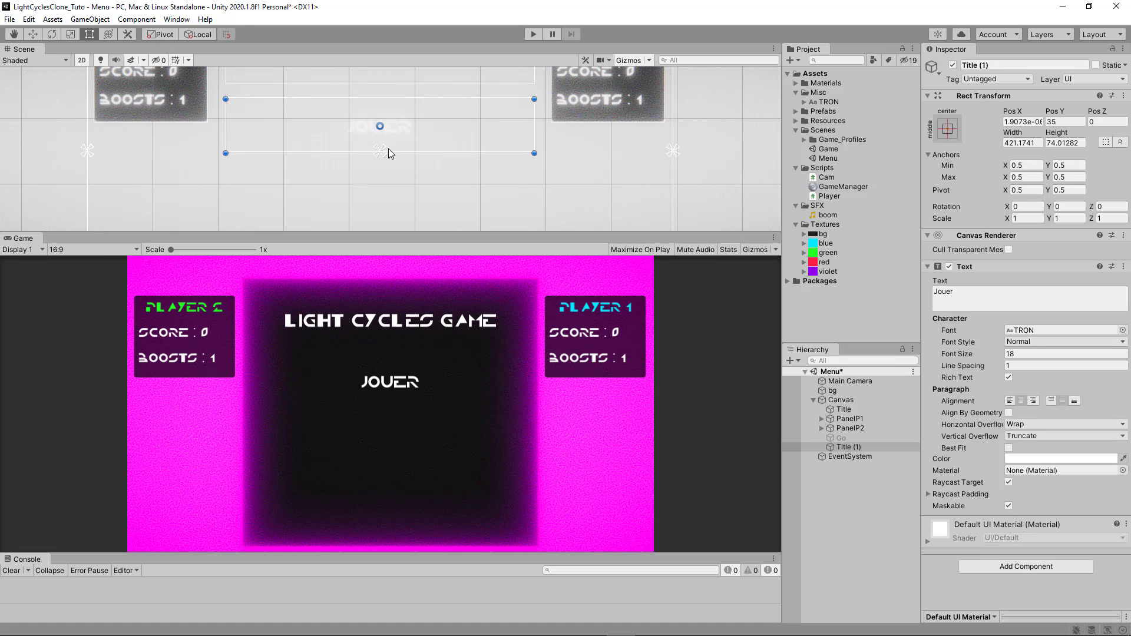
pyautogui.moveTo(394, 151); pyautogui.dragTo(393, 123)
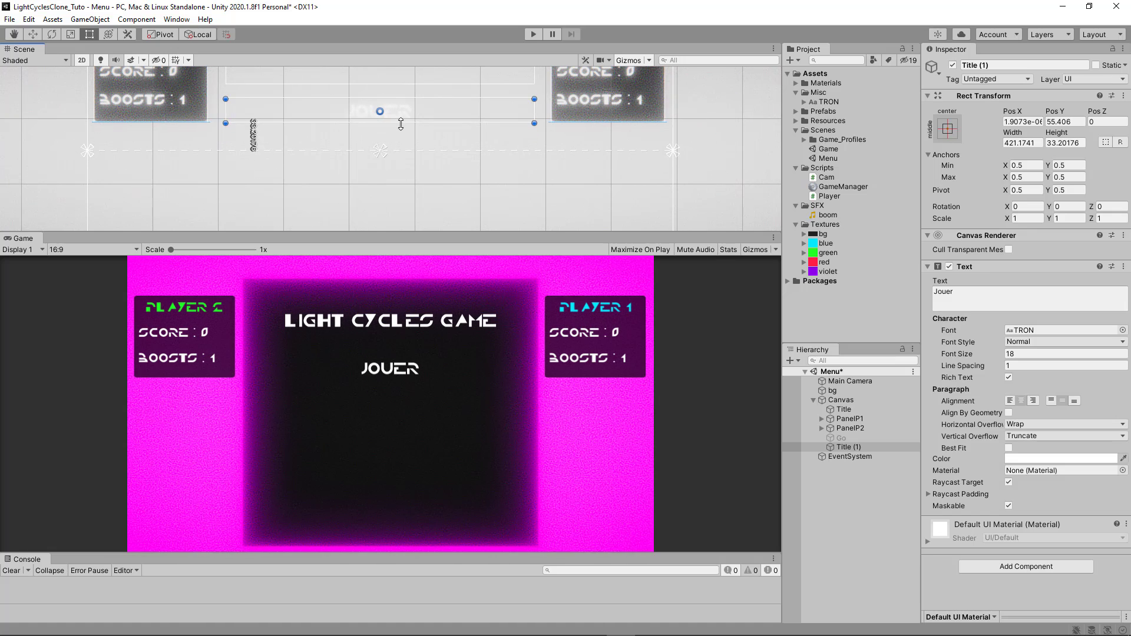
pyautogui.click(33, 35)
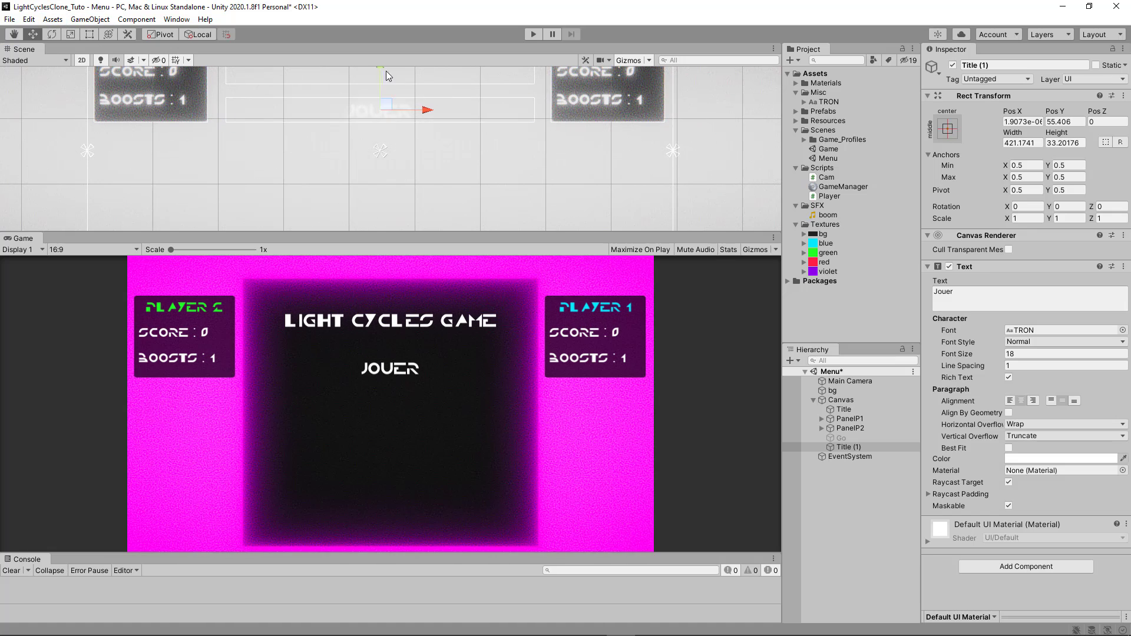
pyautogui.moveTo(379, 85); pyautogui.dragTo(422, 152)
# - Duplicate the Jouer text twice and space the three entries evenly, with one copy above and the other below at Y about -50
pyautogui.click(89, 34)
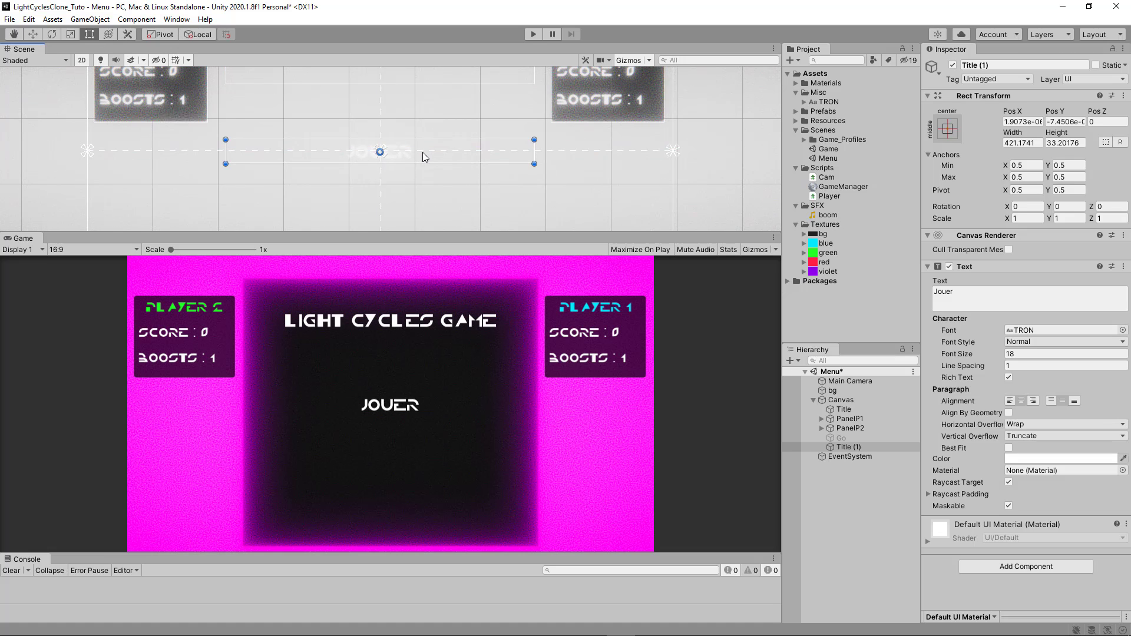
pyautogui.hotkey('ctrl', 'd')
pyautogui.press('w')
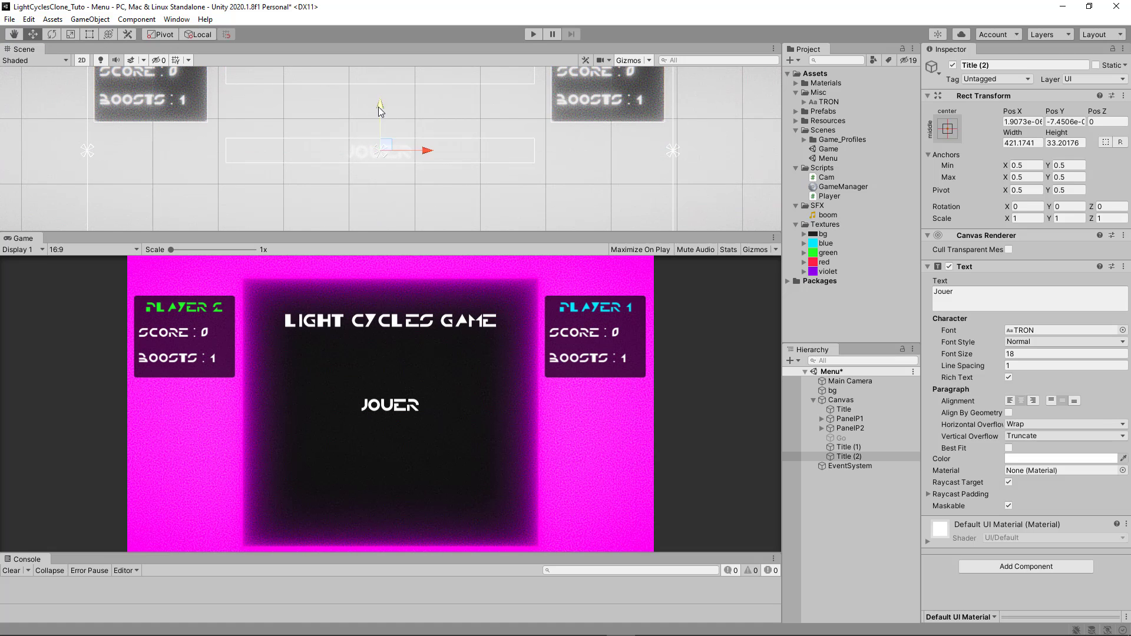
pyautogui.moveTo(378, 107); pyautogui.dragTo(390, 79)
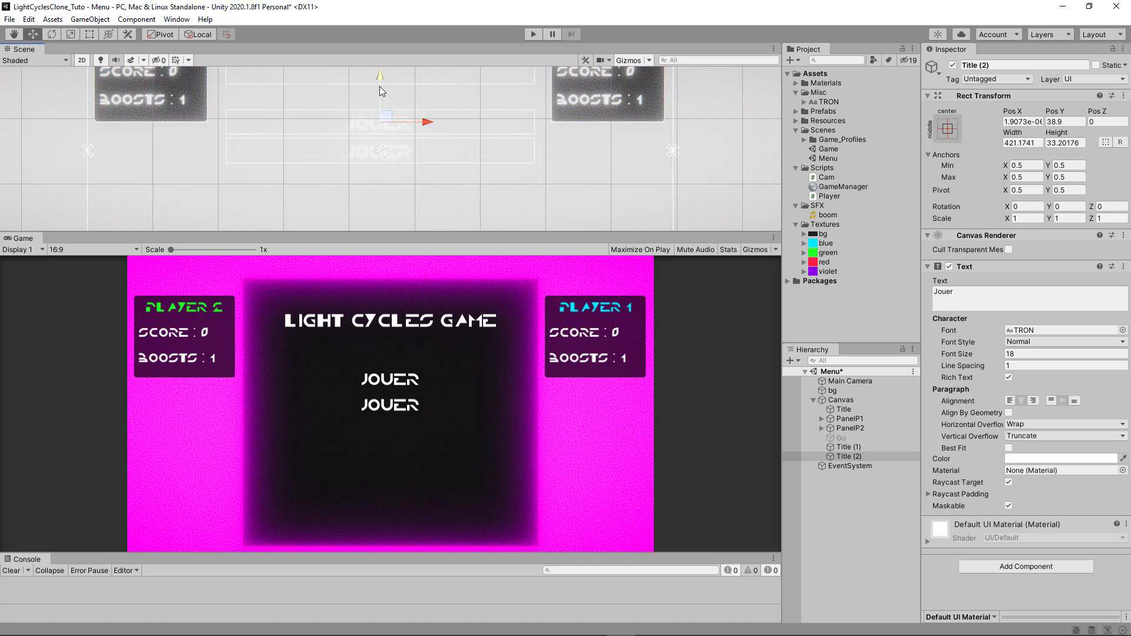
pyautogui.moveTo(389, 84); pyautogui.dragTo(387, 142)
pyautogui.click(849, 448)
pyautogui.hotkey('ctrl', 'd')
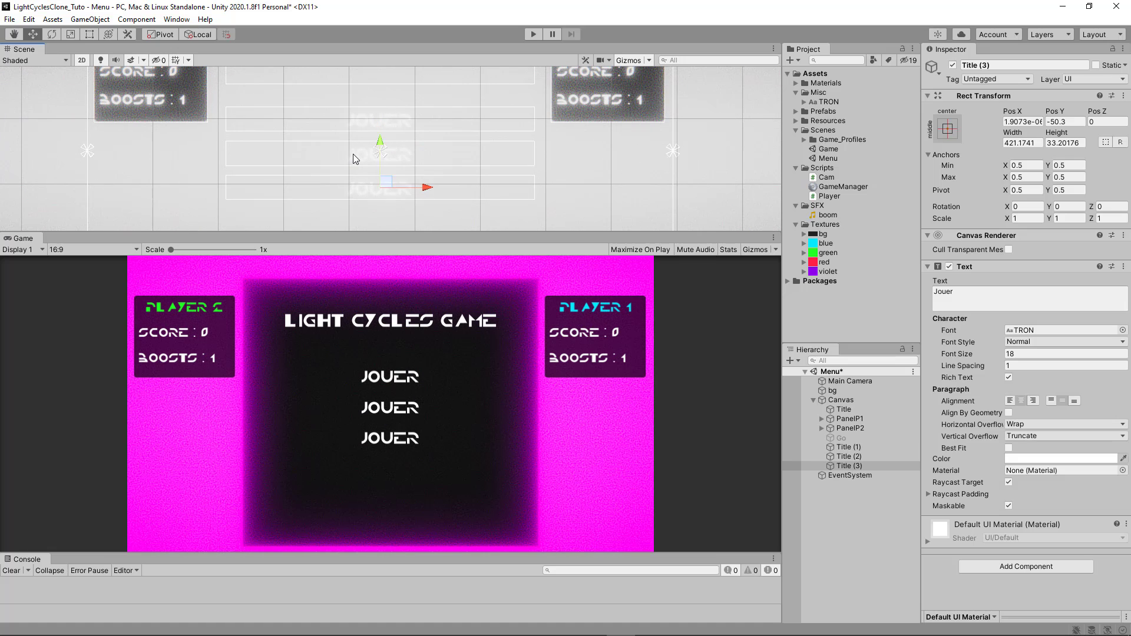
# - Change the text of the middle Jouer entry, Title (1), to "Options"
pyautogui.click(353, 153)
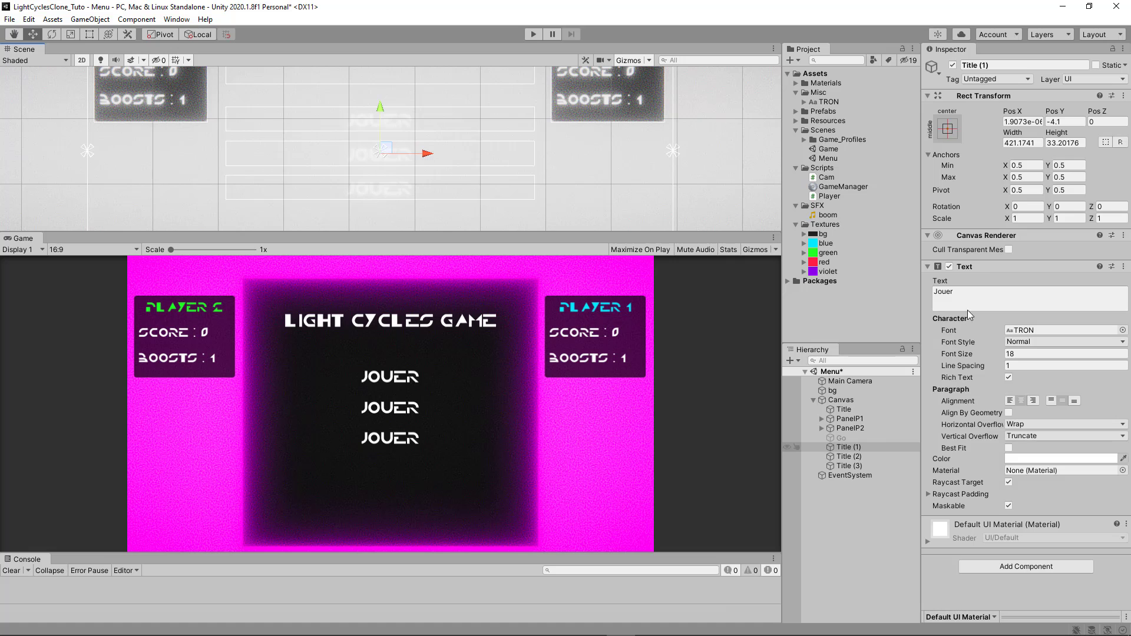
pyautogui.click(977, 292)
pyautogui.write('Options')
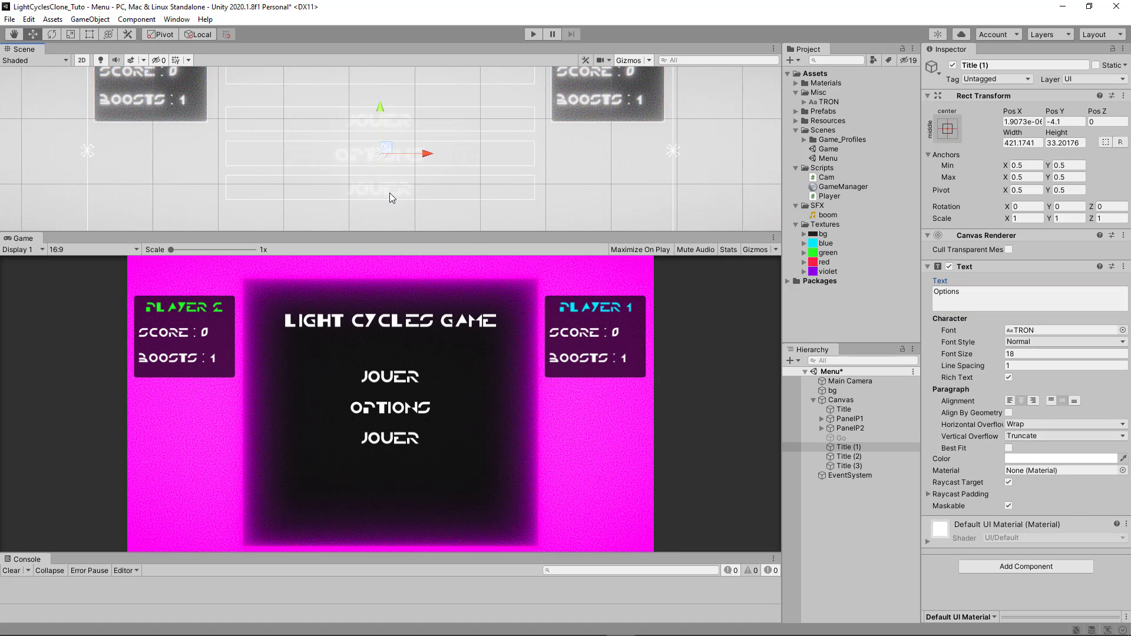
# - Change the text of the bottom Jouer entry, Title (3), to "Quitter"
pyautogui.click(849, 465)
pyautogui.click(960, 299)
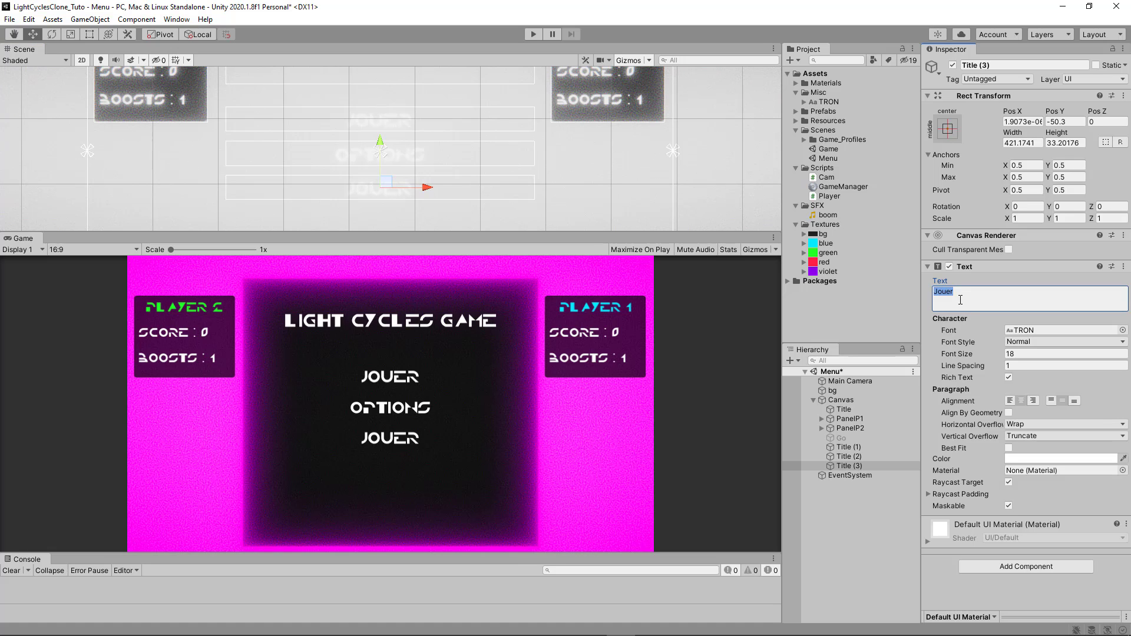
pyautogui.write('Quitter')
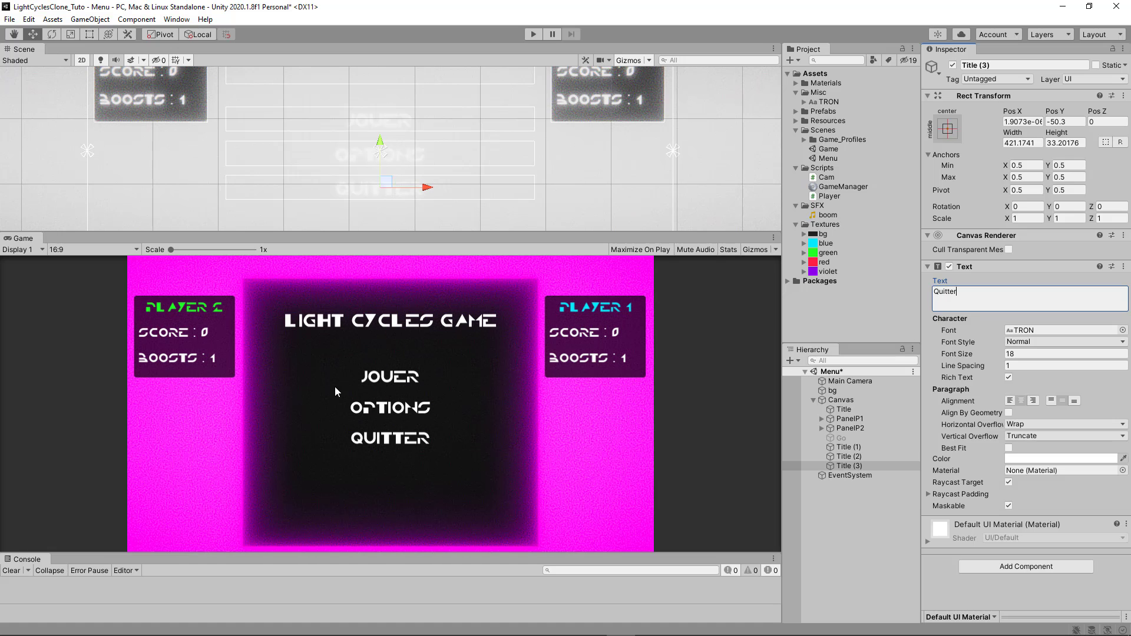
# - Recolor the Player1 heading in PanelP1 to white (FFFFFF) and change its text to "Scores"
pyautogui.click(845, 419)
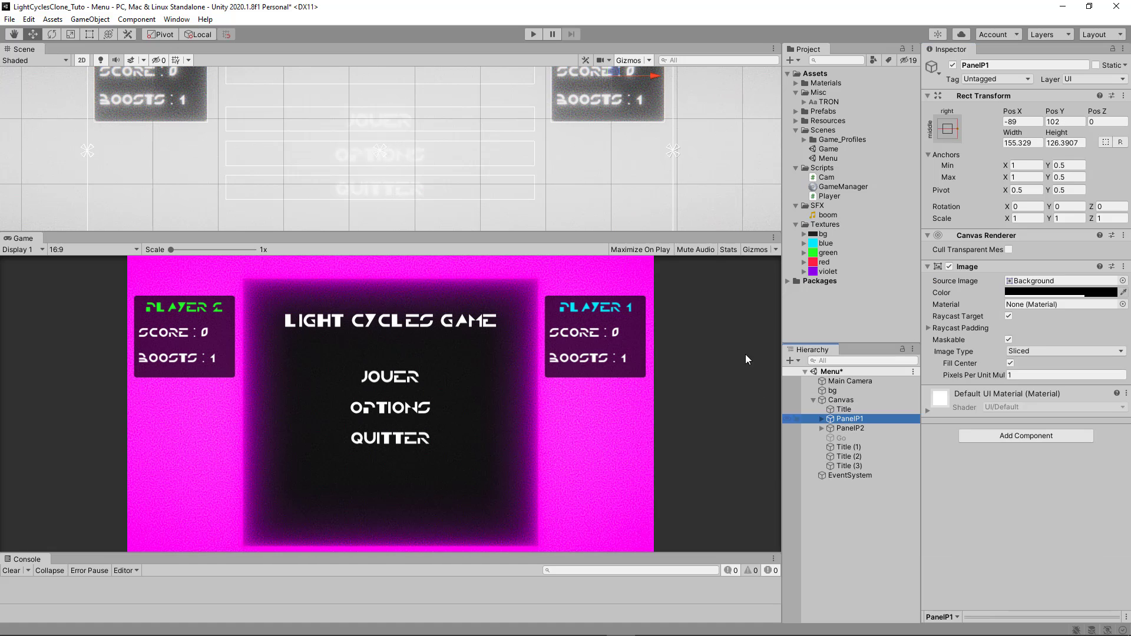
pyautogui.press('f')
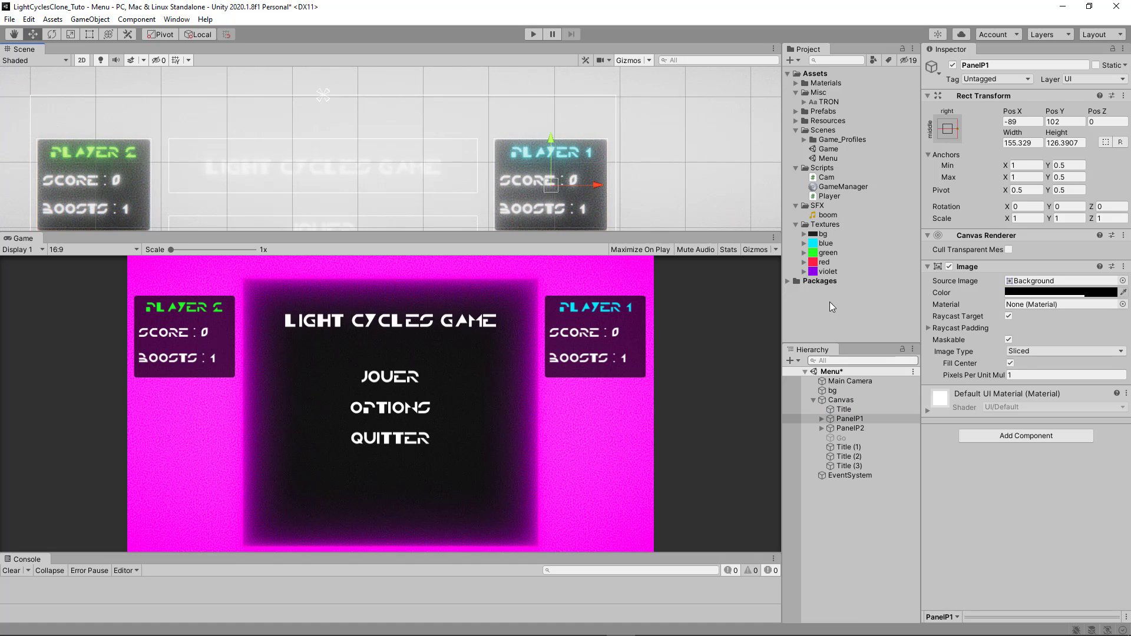
pyautogui.press('Right')
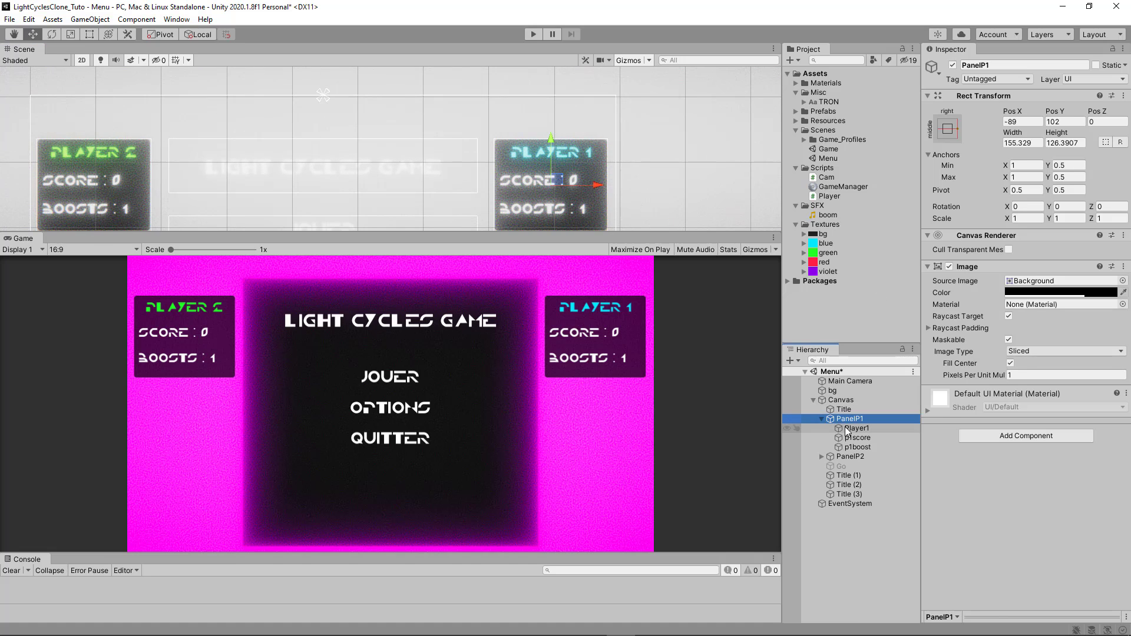
pyautogui.press('Down')
pyautogui.click(1005, 300)
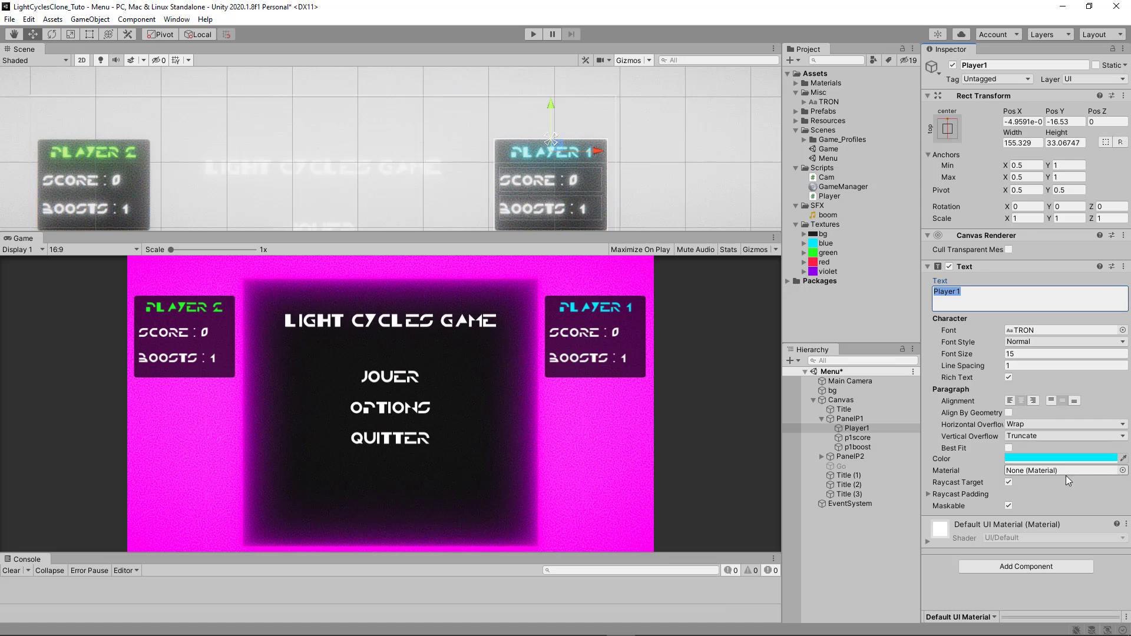
pyautogui.click(1062, 458)
pyautogui.click(1030, 412)
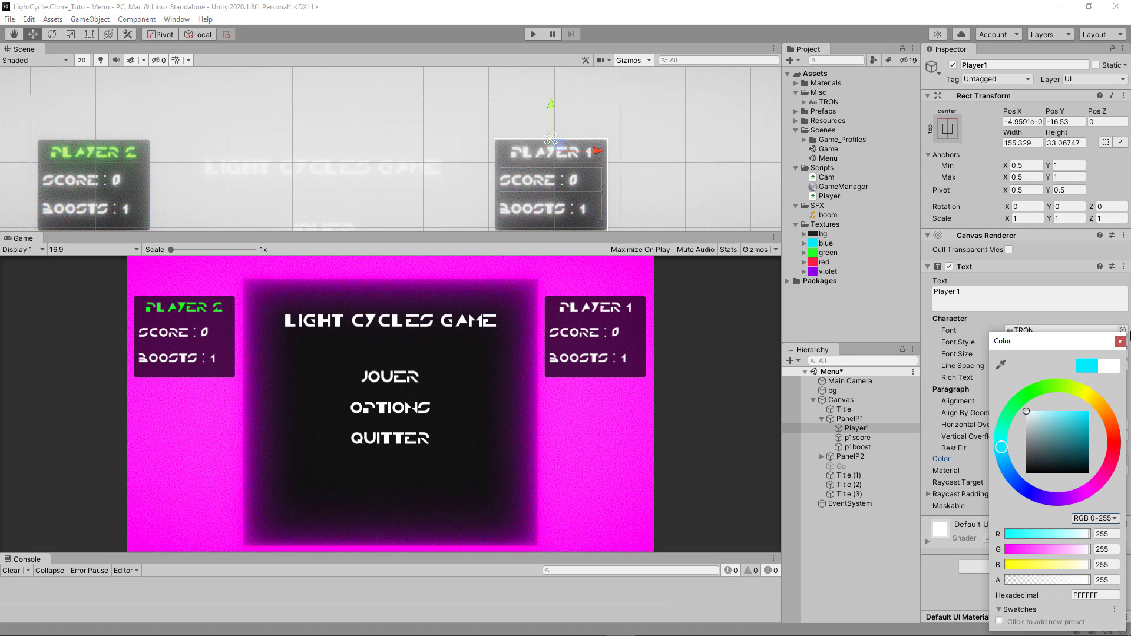
pyautogui.click(1120, 340)
pyautogui.click(1005, 297)
pyautogui.write('Scores')
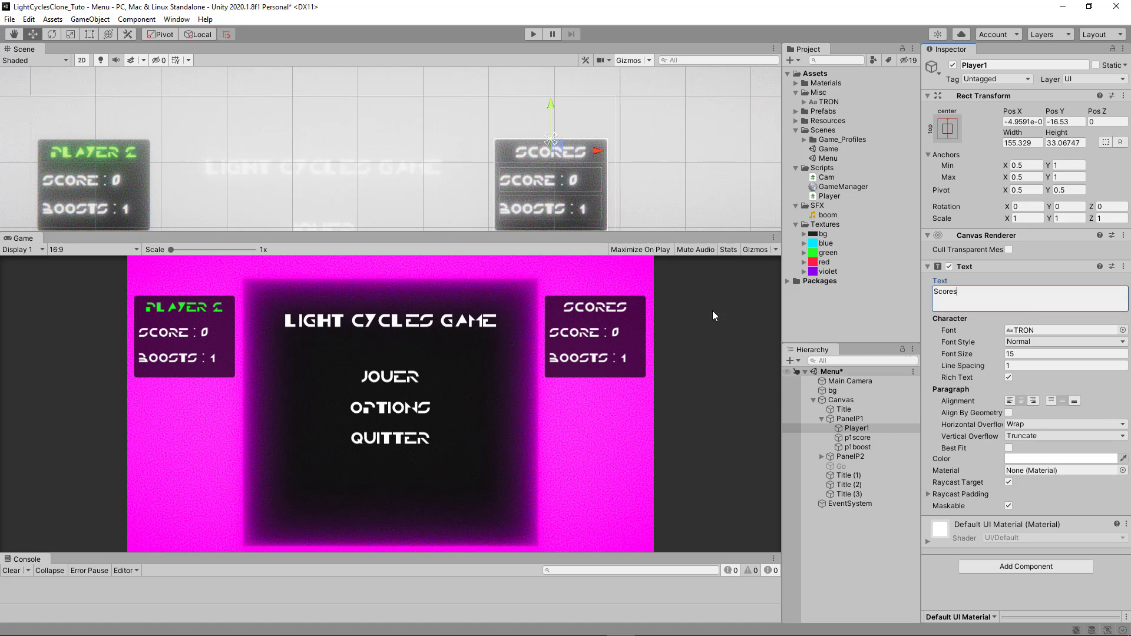
# - Set the p1score text to "P1 : 458" and the p1boost text to "P2 : 223" in PanelP1
pyautogui.click(846, 437)
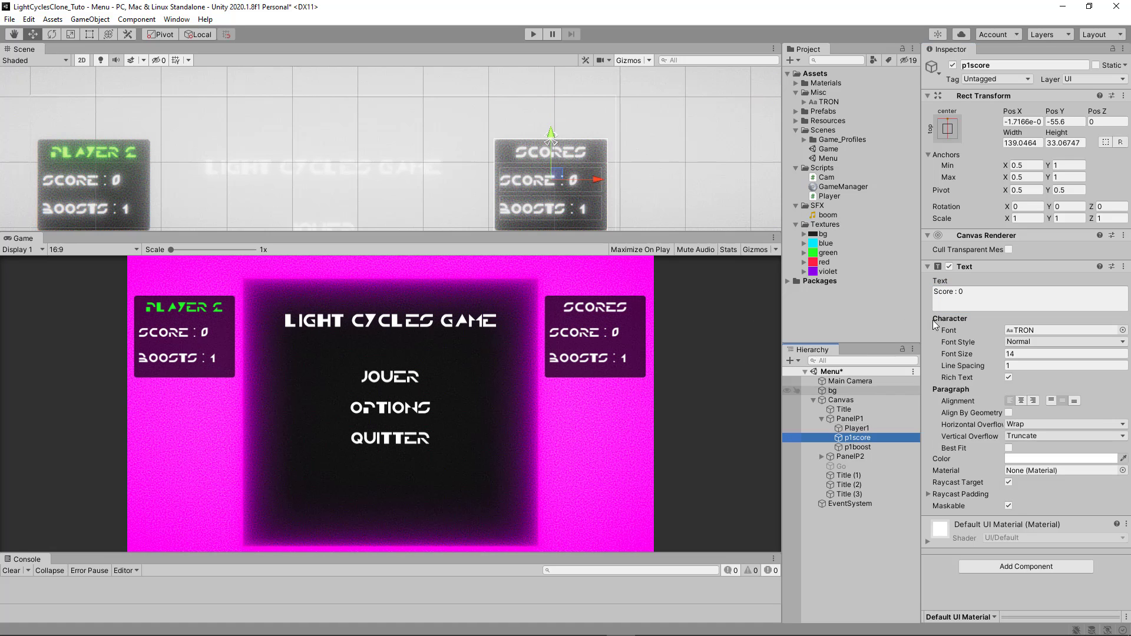
pyautogui.click(971, 292)
pyautogui.write('P')
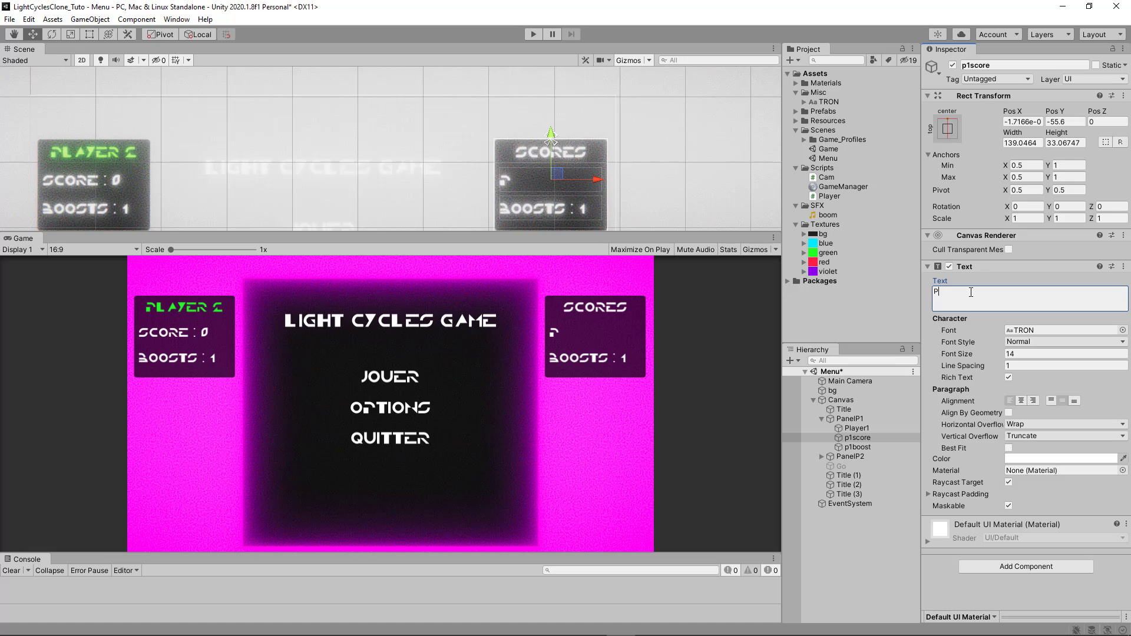
pyautogui.write('1 : 458')
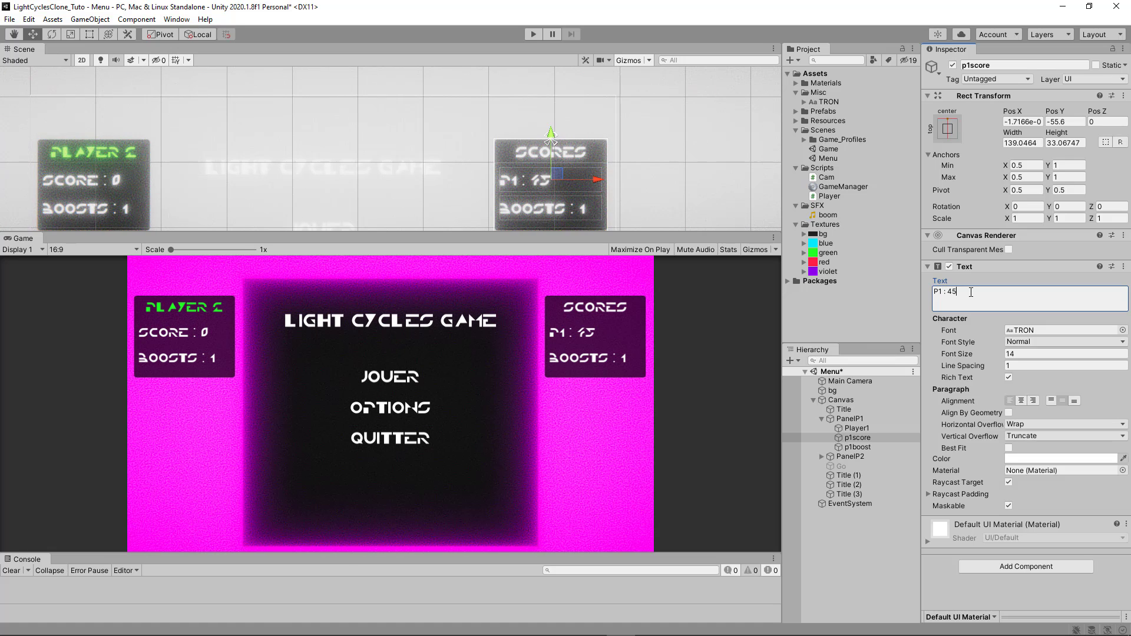
pyautogui.click(857, 447)
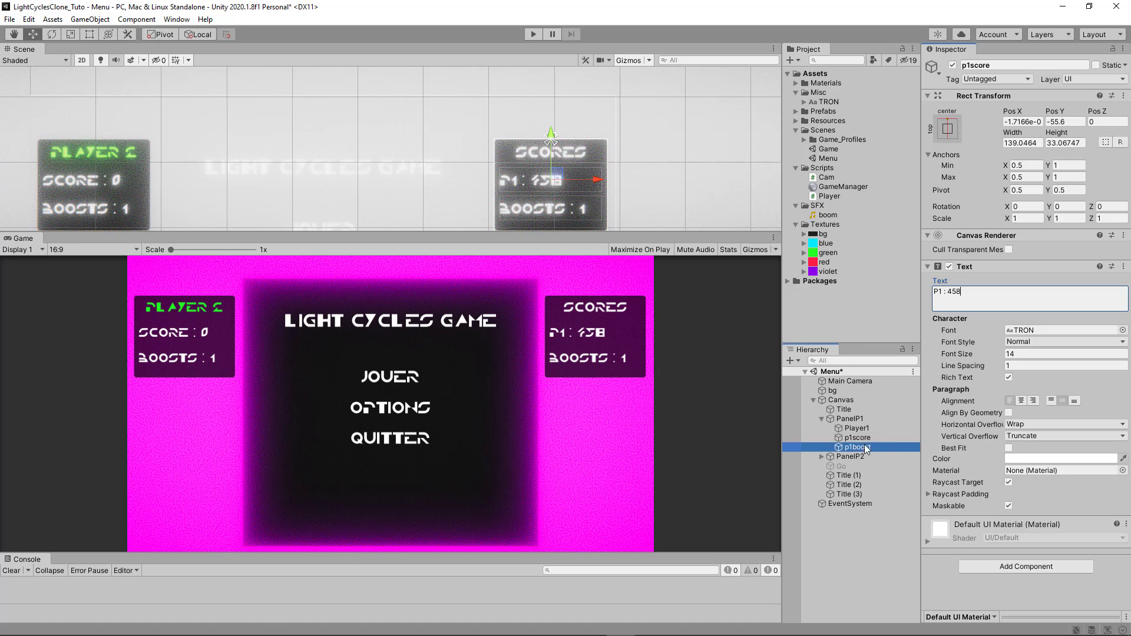
pyautogui.click(994, 293)
pyautogui.hotkey('ctrl', 'a')
pyautogui.write('P')
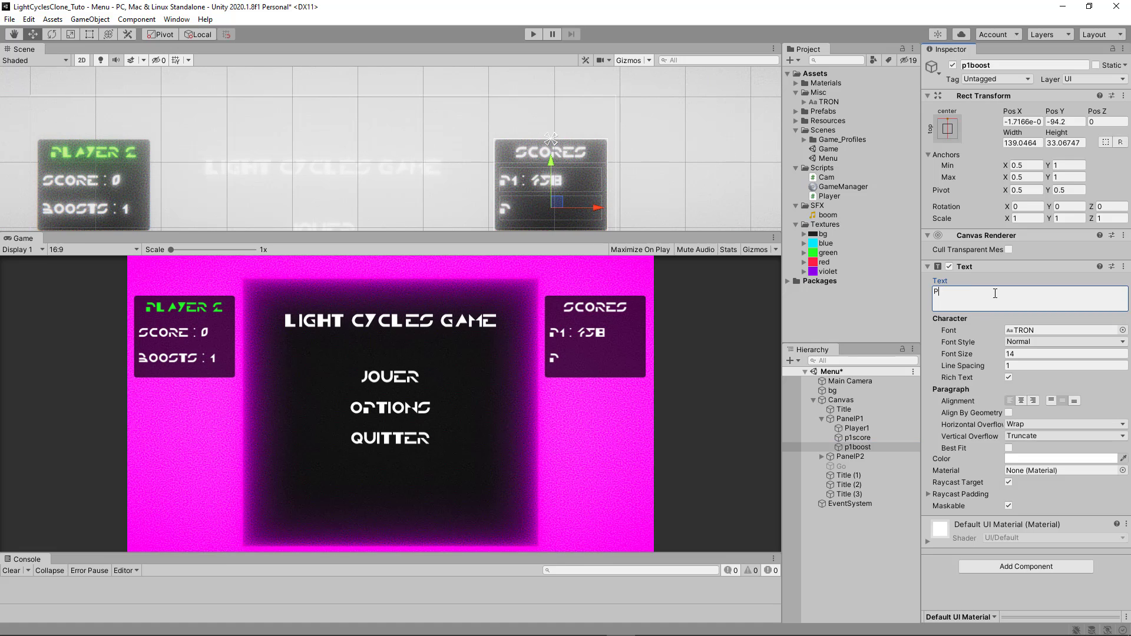
pyautogui.write('2 : 223')
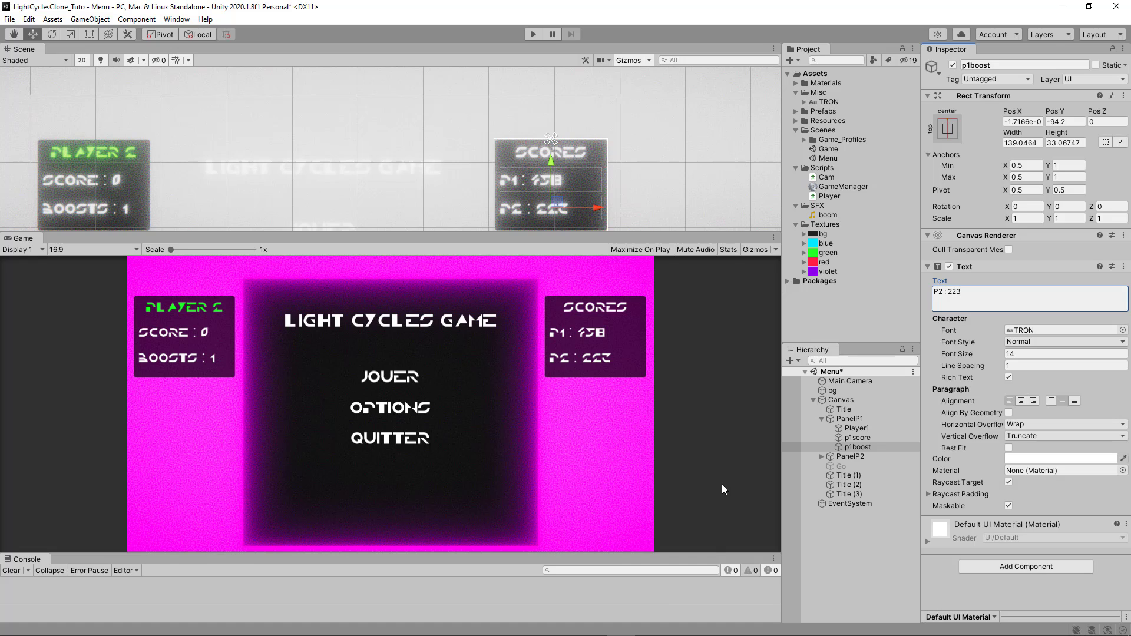
# - Deactivate the PanelP2 object in the Canvas
pyautogui.click(822, 419)
pyautogui.click(848, 428)
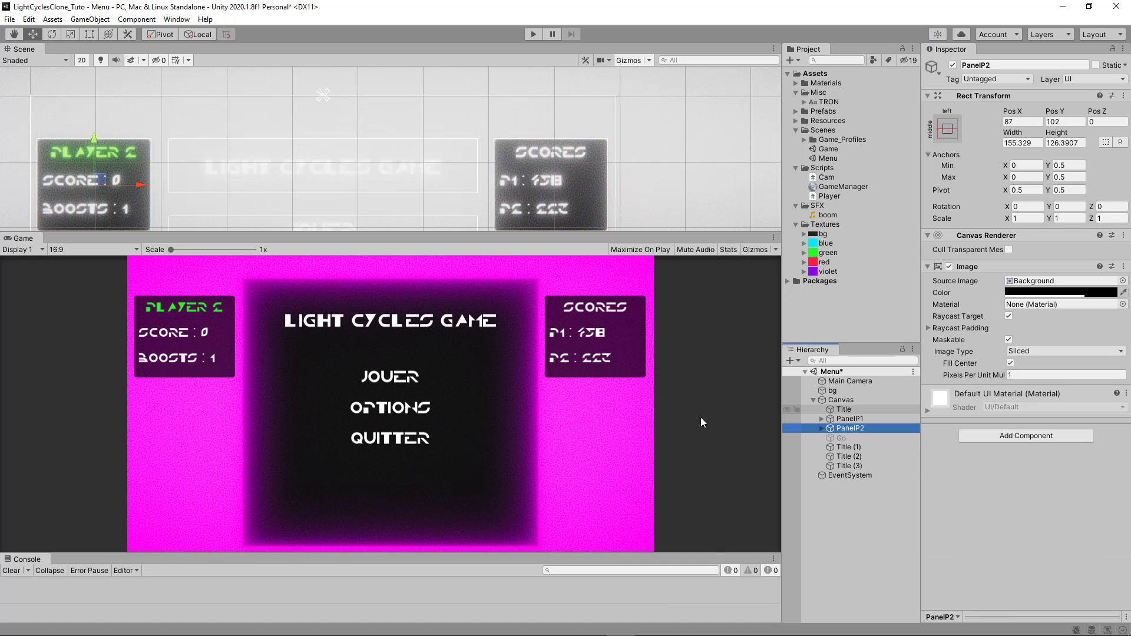
pyautogui.click(952, 66)
# - Stretch PanelP1 downward with the Rect tool to a height of about 351
pyautogui.click(848, 419)
pyautogui.moveTo(408, 191); pyautogui.dragTo(410, 100, button='middle')
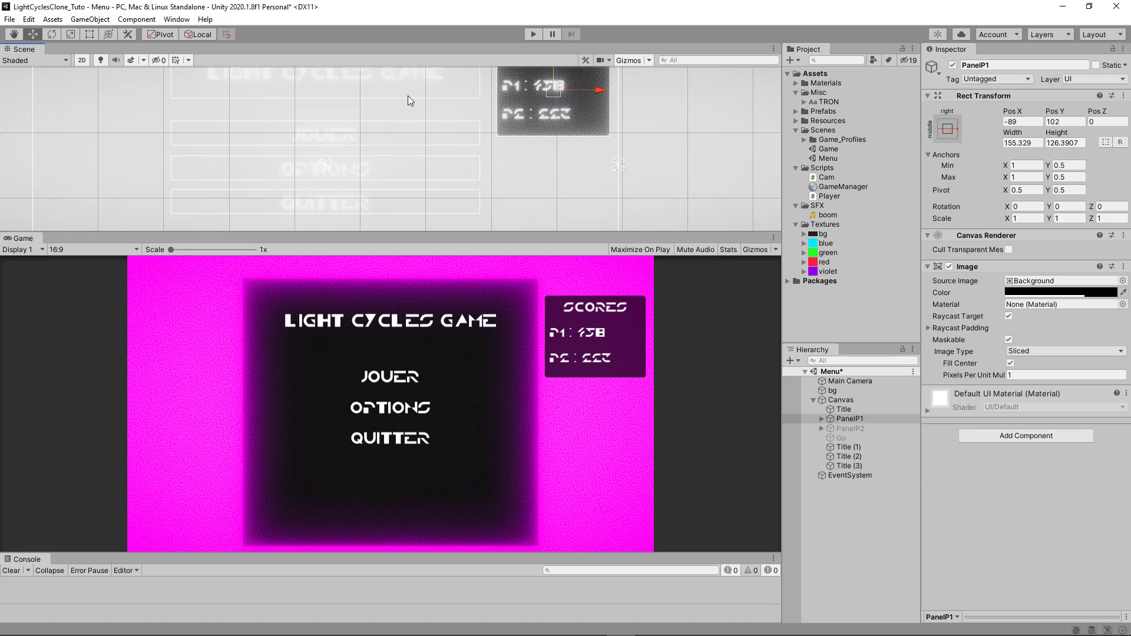
pyautogui.click(89, 35)
pyautogui.scroll(-3, 583, 165)
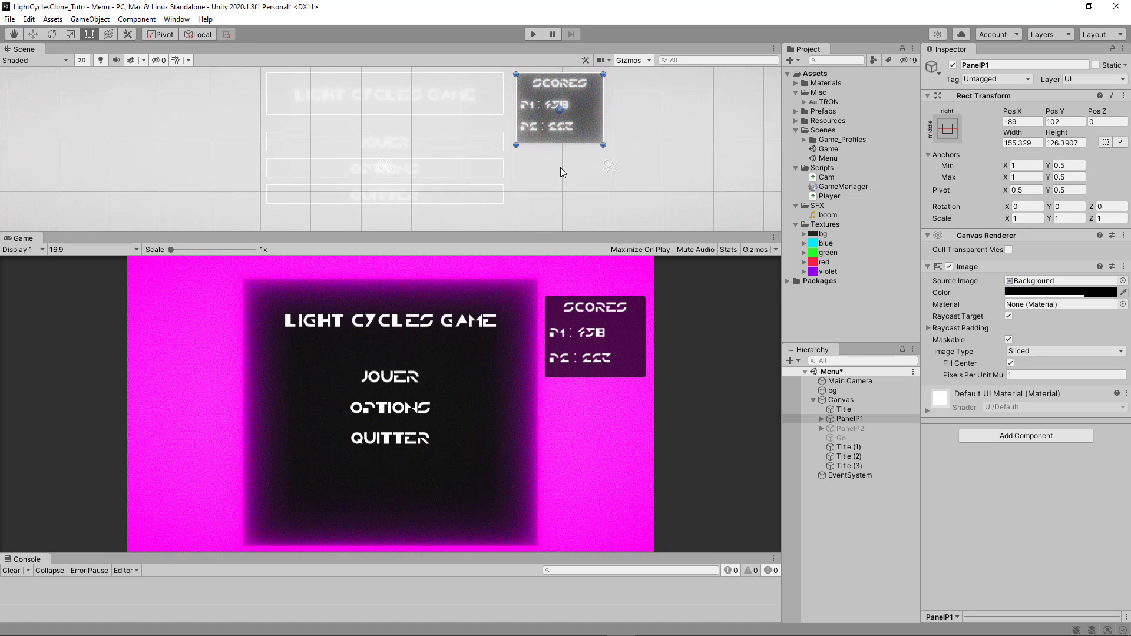
pyautogui.moveTo(558, 154); pyautogui.dragTo(568, 262)
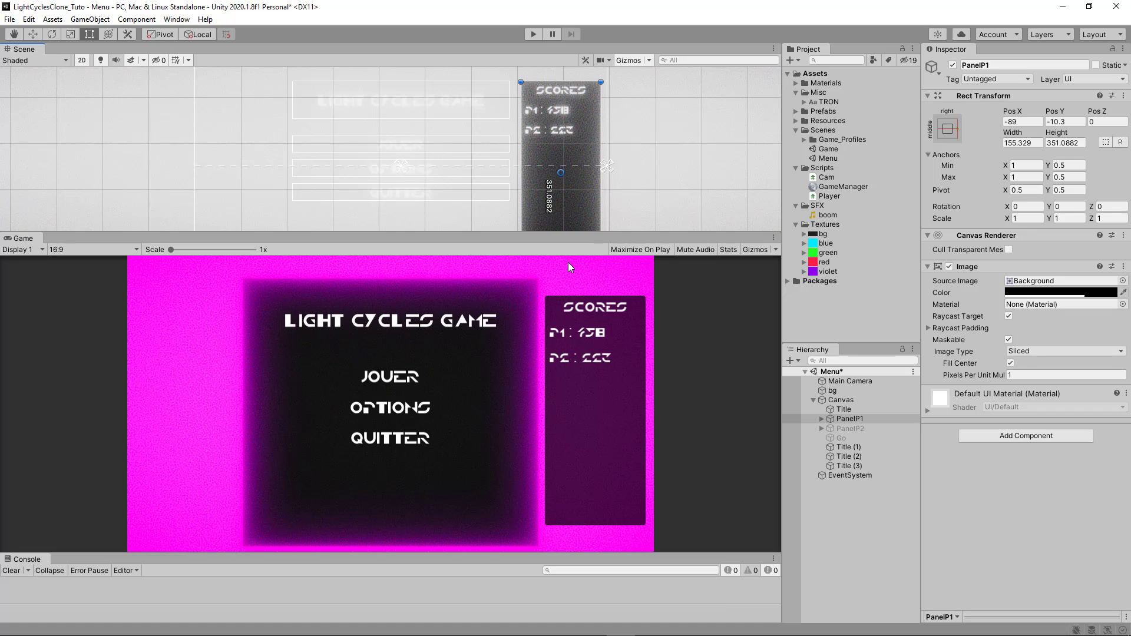
# - Duplicate the p1score and p1boost pair three times and stack the copies evenly down the Scores panel
pyautogui.click(821, 419)
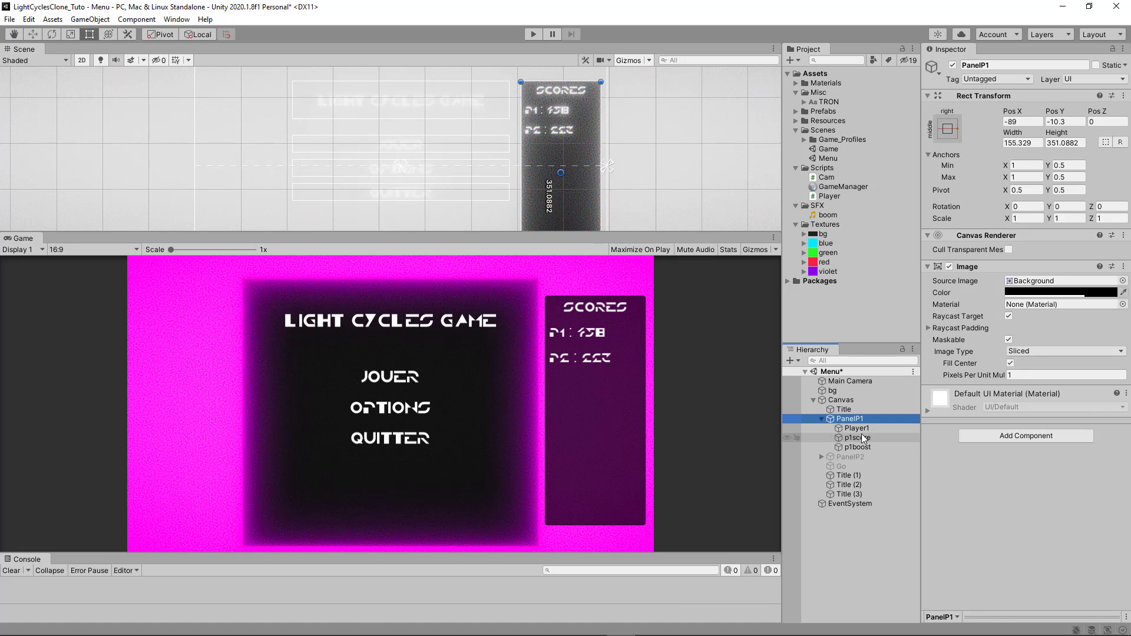
pyautogui.click(858, 438)
pyautogui.keyDown('ctrl'); pyautogui.click(859, 446); pyautogui.keyUp('ctrl')
pyautogui.press('w')
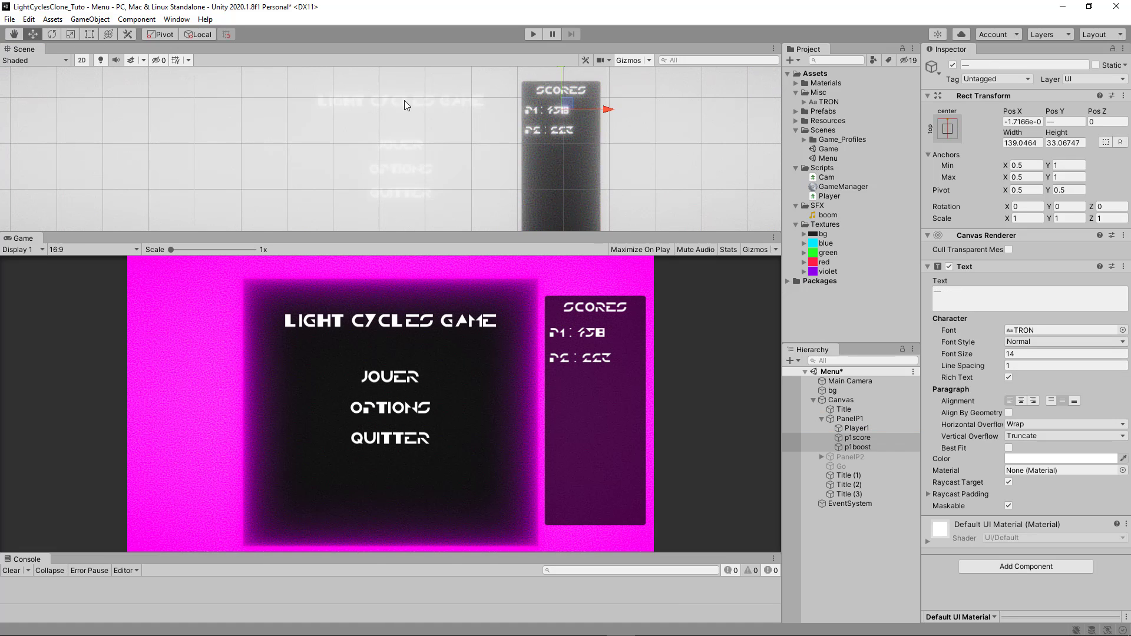
pyautogui.moveTo(561, 74); pyautogui.dragTo(562, 184)
pyautogui.hotkey('ctrl', 'z')
pyautogui.hotkey('ctrl', 'd')
pyautogui.hotkey('ctrl', 'd')
pyautogui.hotkey('ctrl', 'd')
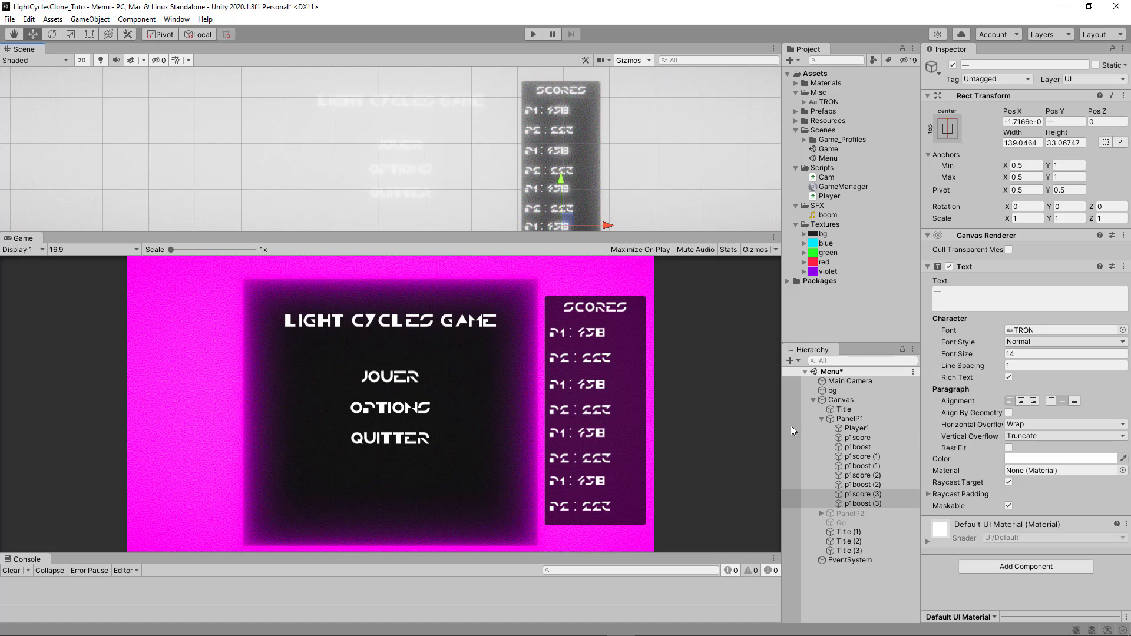
# - Rename the Canvas objects Title (1), Title (2) and Title (3) to "options", "jouer" and "quitter"
pyautogui.click(822, 418)
pyautogui.click(848, 447)
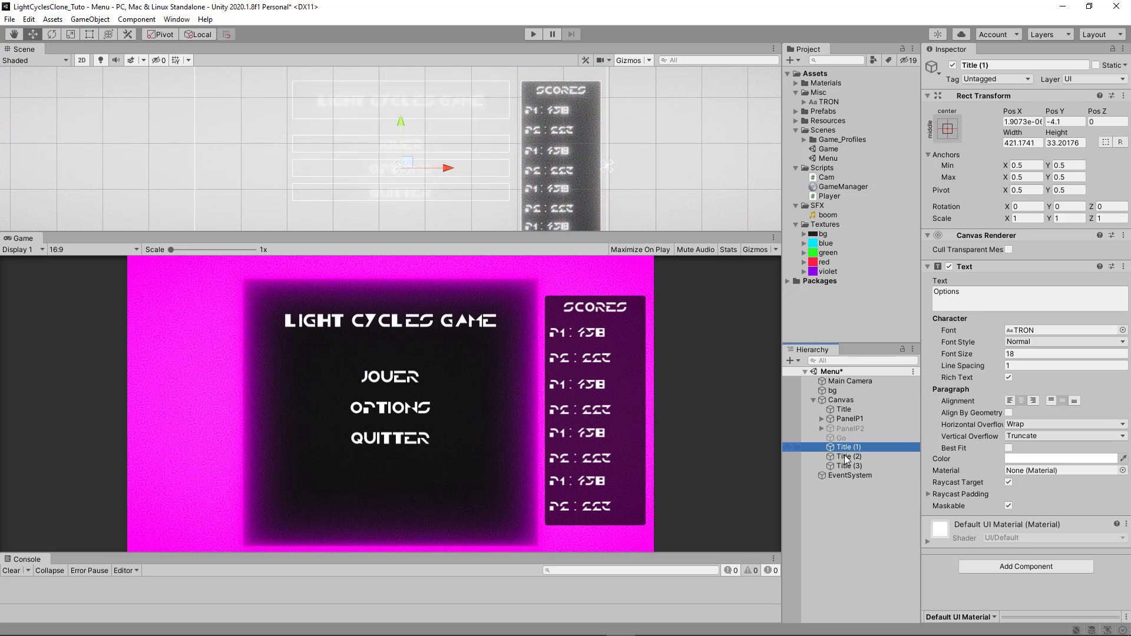
pyautogui.press('F2')
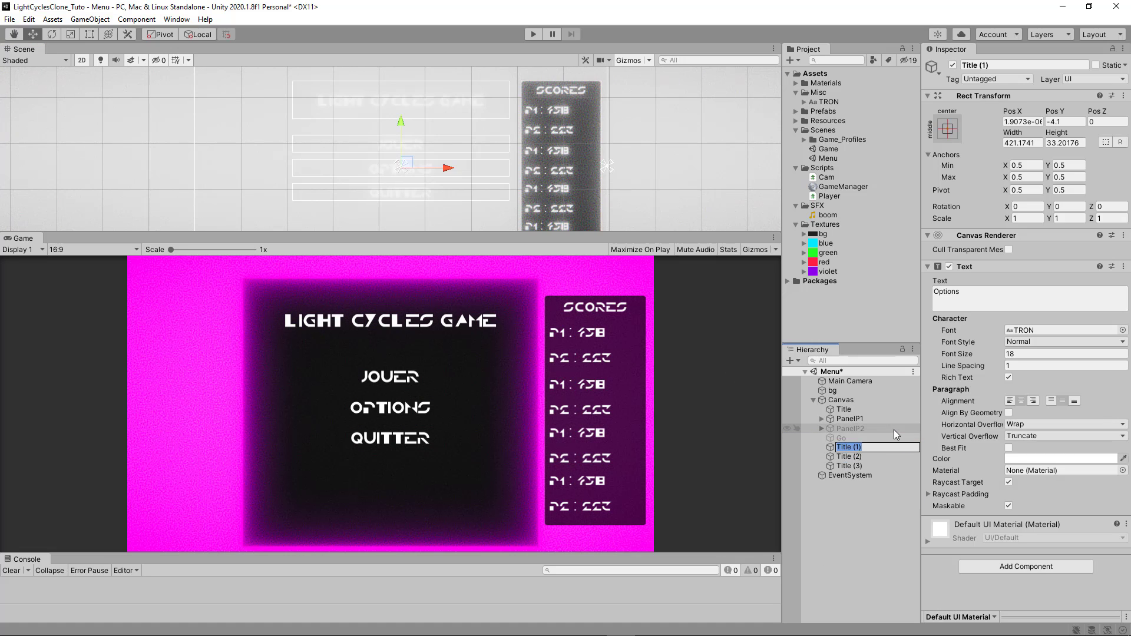
pyautogui.write('options')
pyautogui.press('Return')
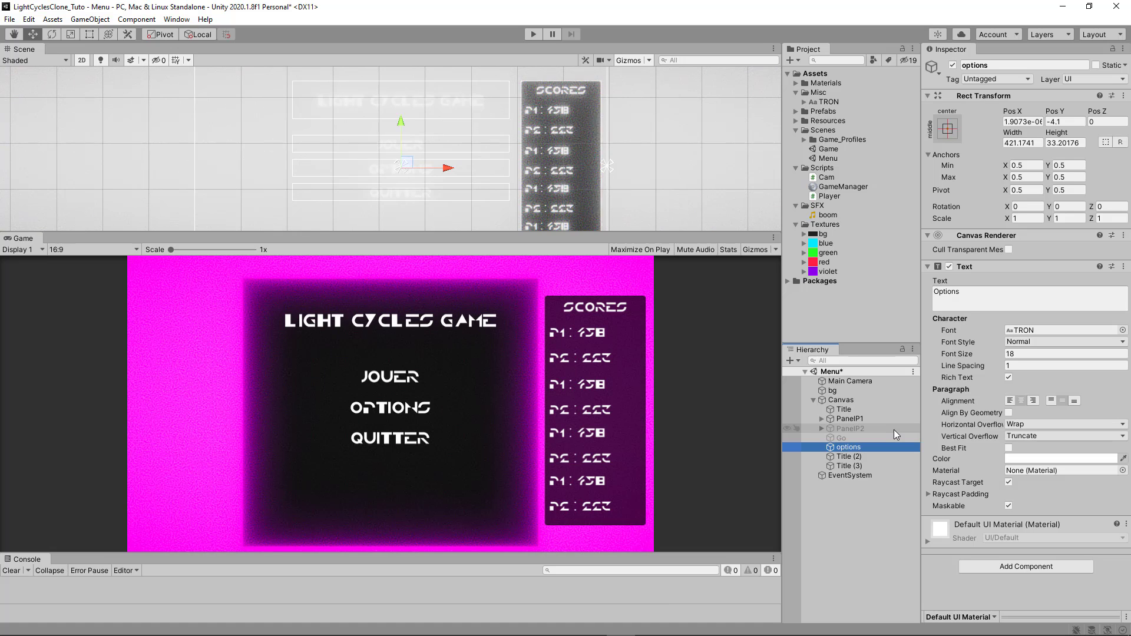
pyautogui.press('Down')
pyautogui.press('F2')
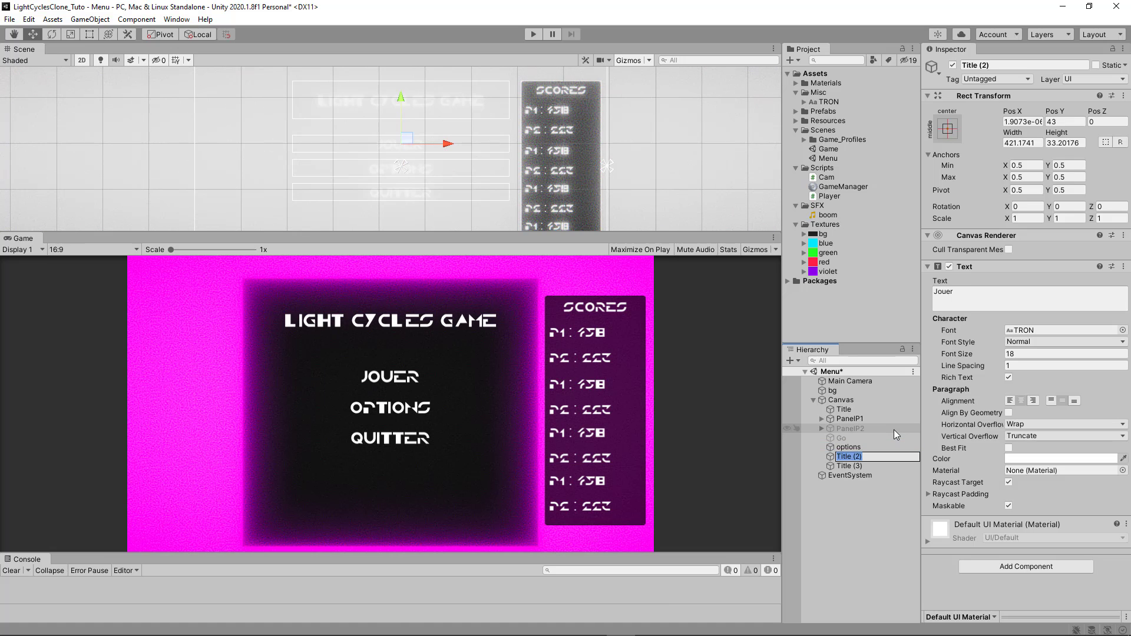
pyautogui.write('jouer')
pyautogui.press('Return')
pyautogui.press('F2')
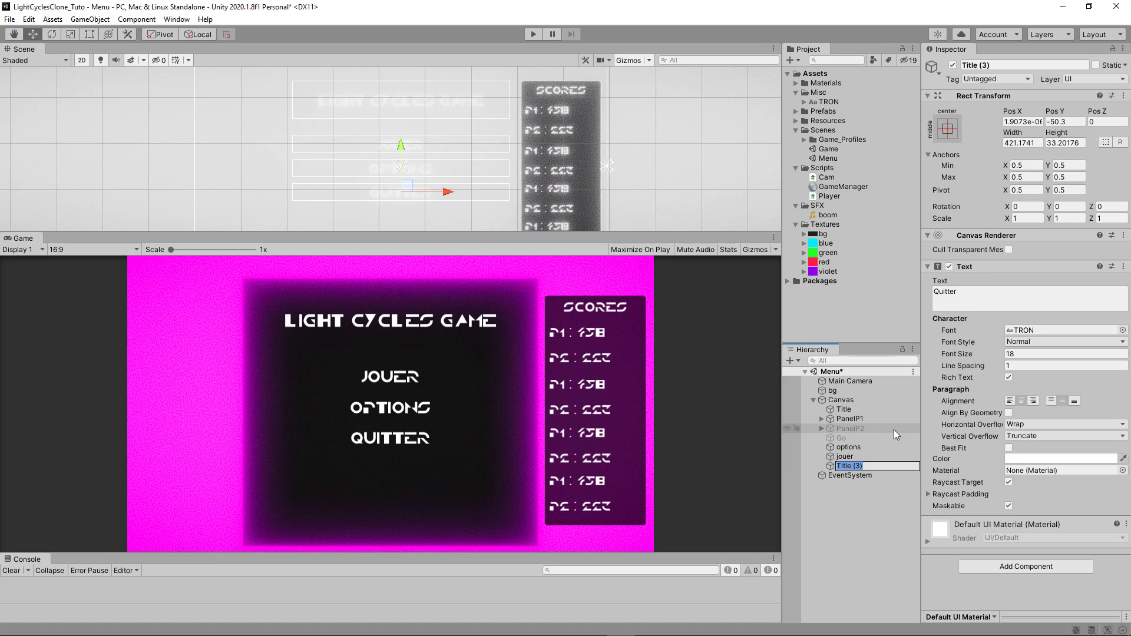
pyautogui.write('quitter')
pyautogui.press('Return')
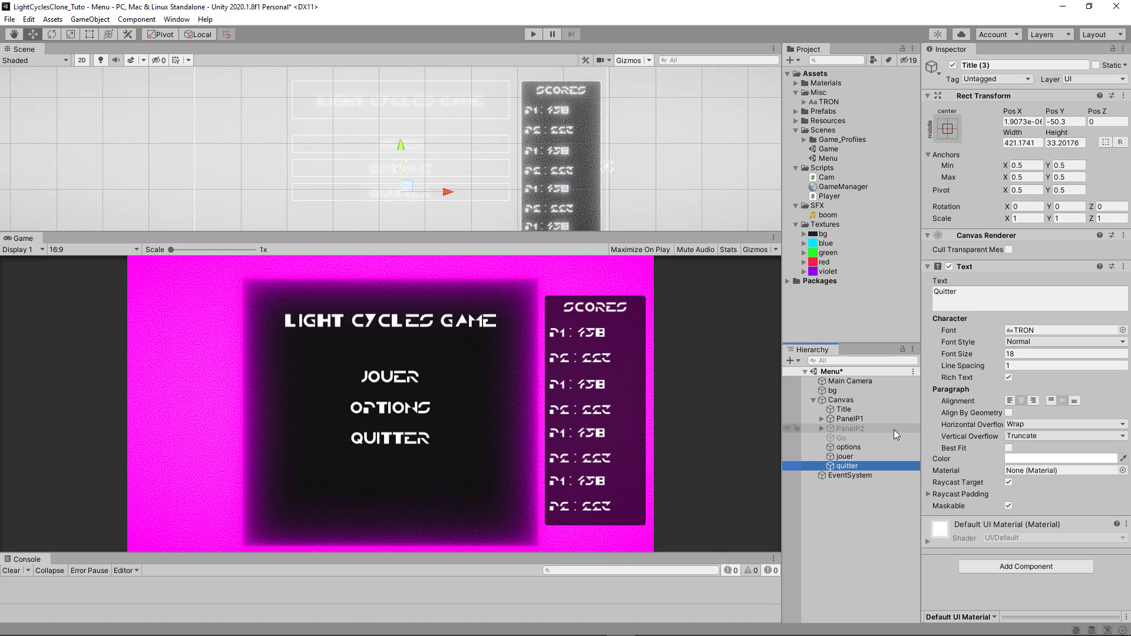
# - Add a Button component to the options, jouer and quitter text objects together
pyautogui.hotkey('shift', 'Up')
pyautogui.hotkey('shift', 'Up')
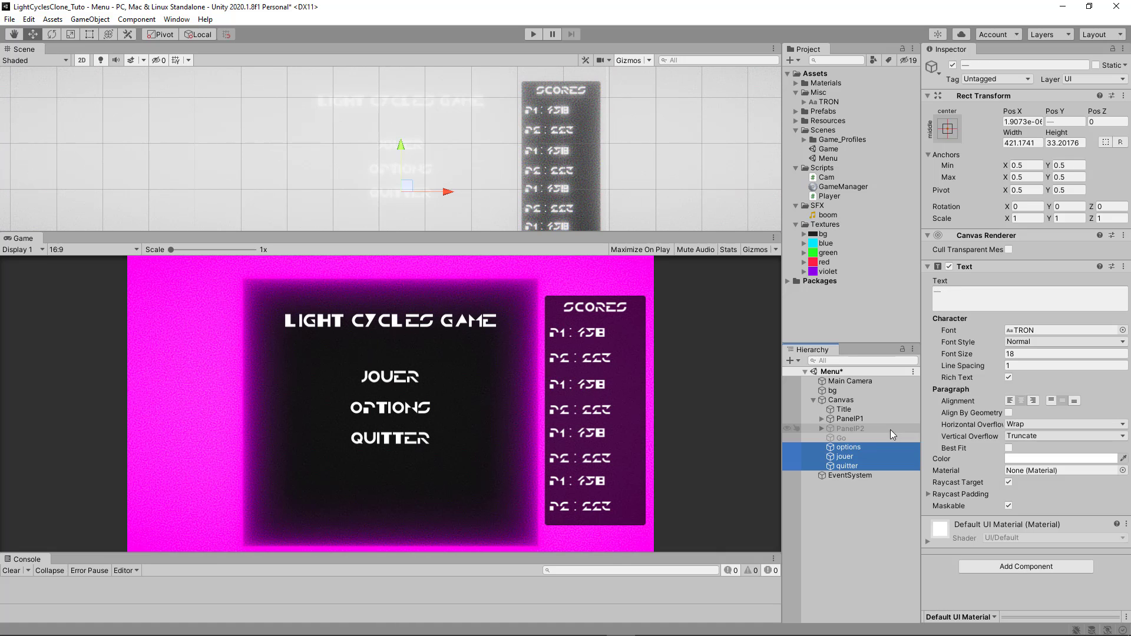
pyautogui.click(927, 266)
pyautogui.click(927, 266)
pyautogui.hotkey('ctrl', 'shift', 'a')
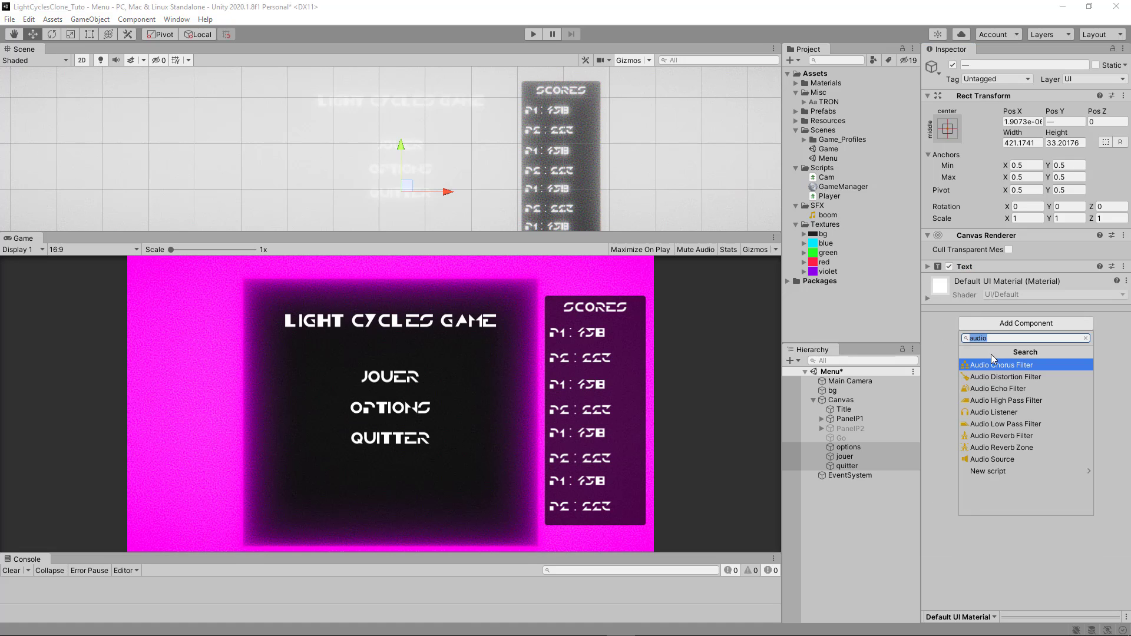
pyautogui.write('butt')
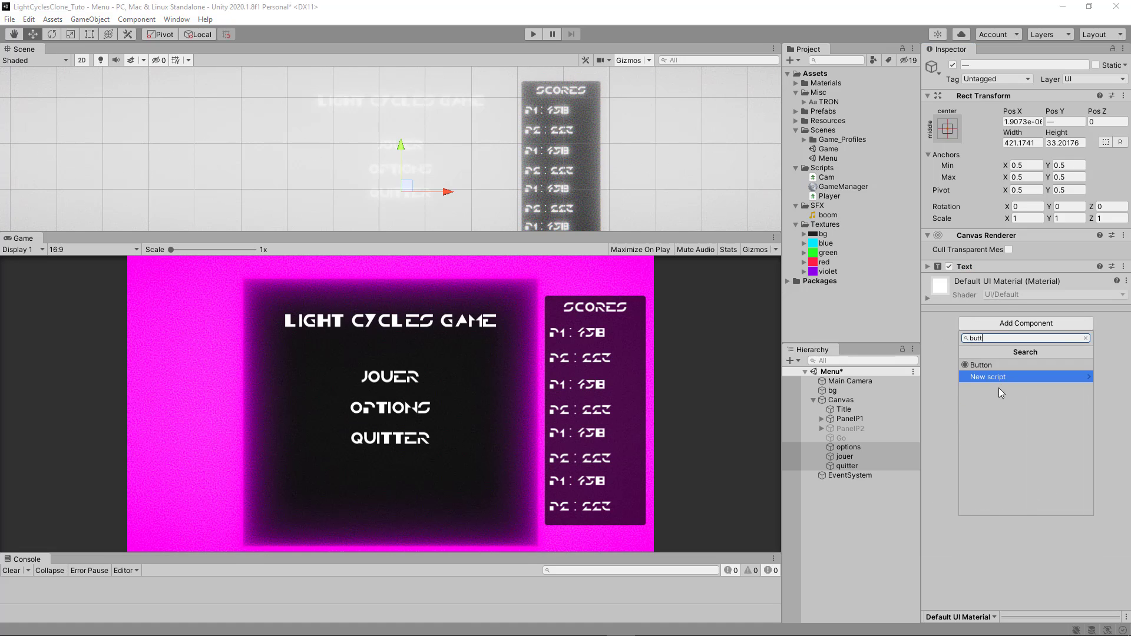
pyautogui.click(982, 366)
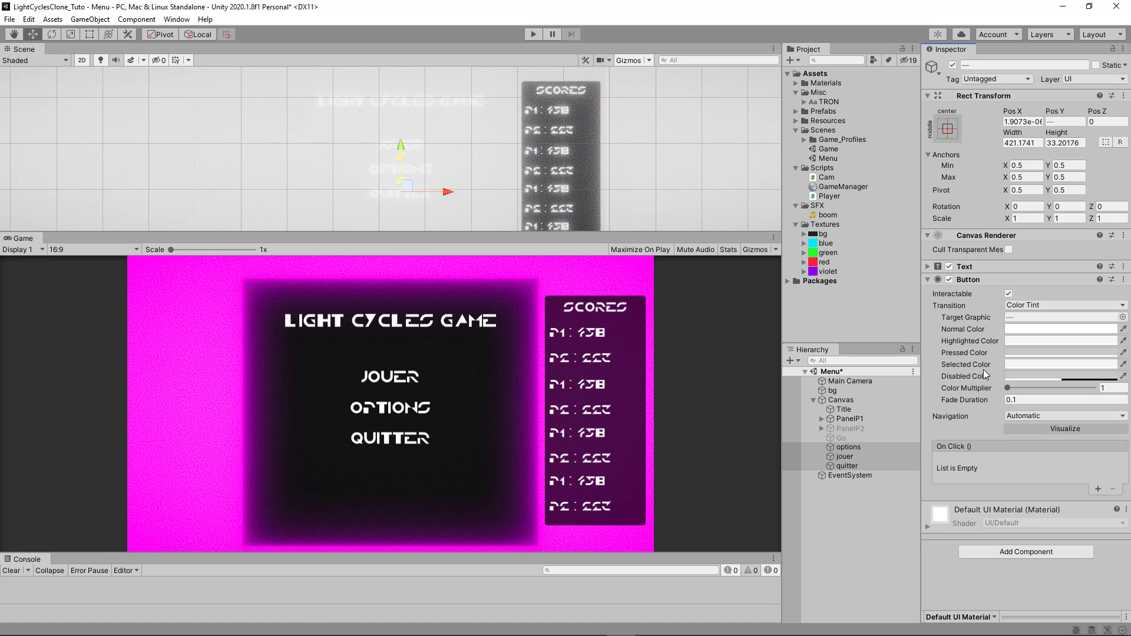
# - Create a C# script named "Menu" in the Scripts folder
pyautogui.click(844, 400)
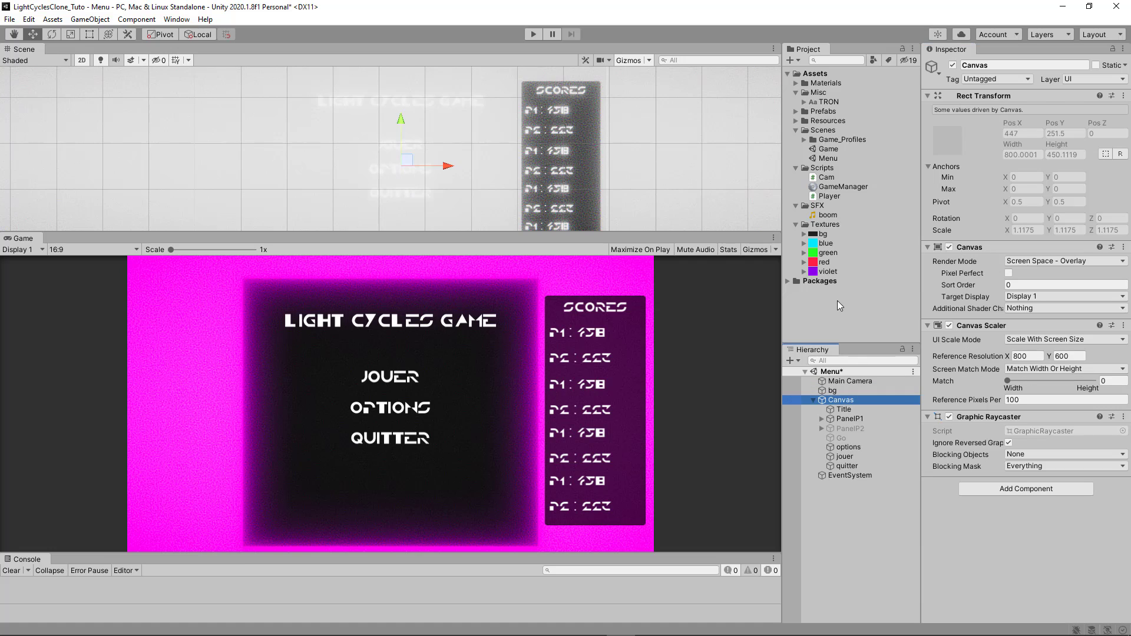
pyautogui.click(822, 168)
pyautogui.rightClick(825, 169)
pyautogui.moveTo(849, 178)
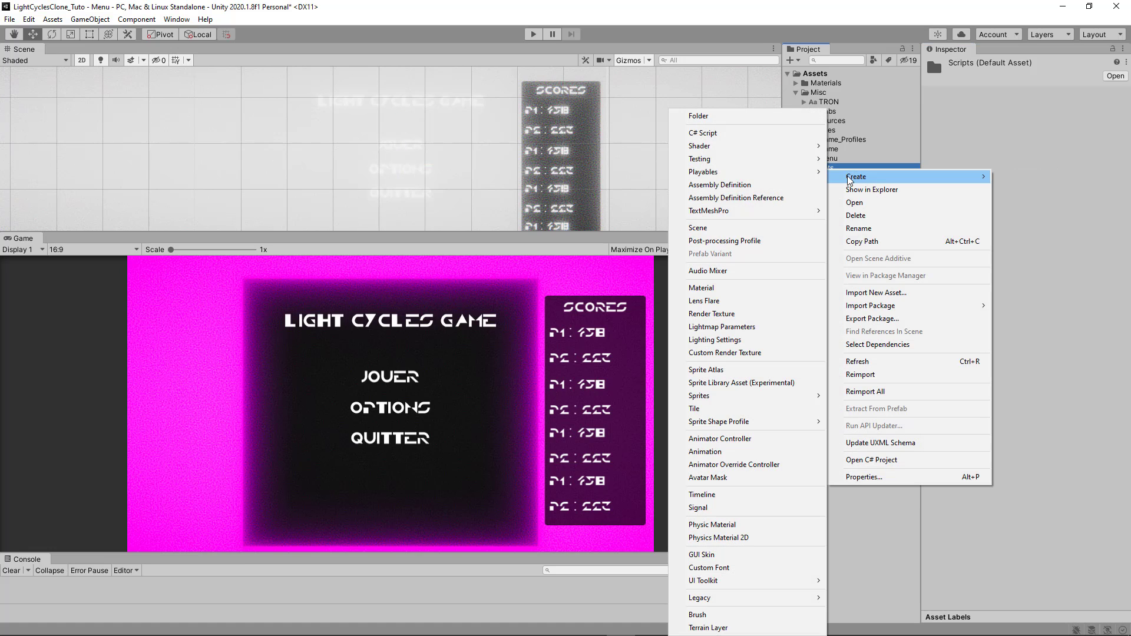
pyautogui.click(730, 134)
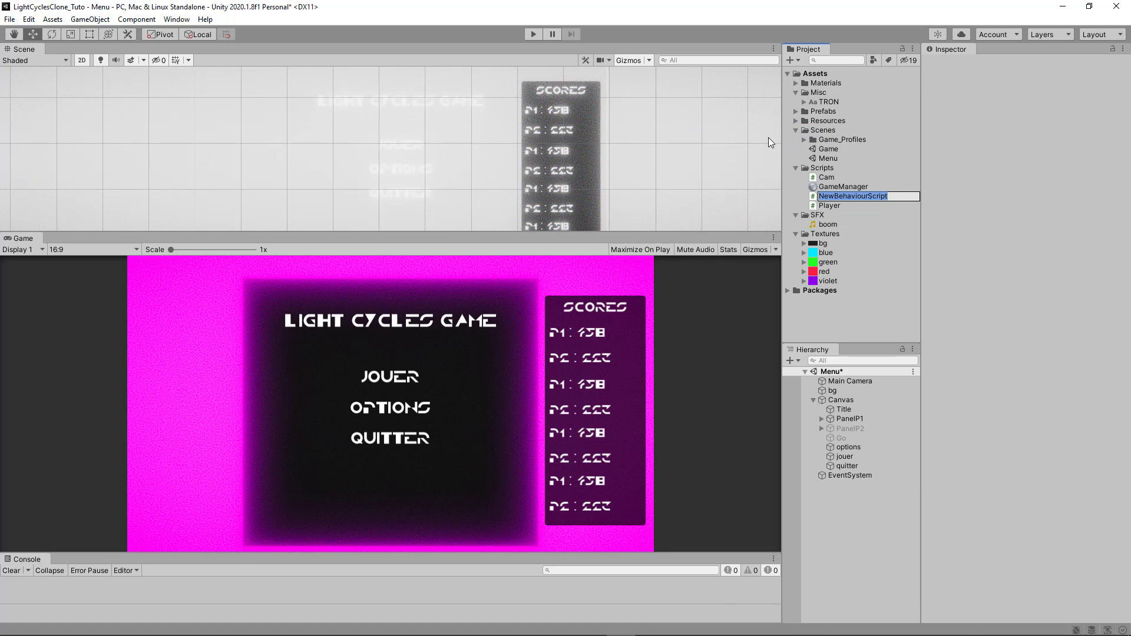
pyautogui.write('Menu')
pyautogui.press('Return')
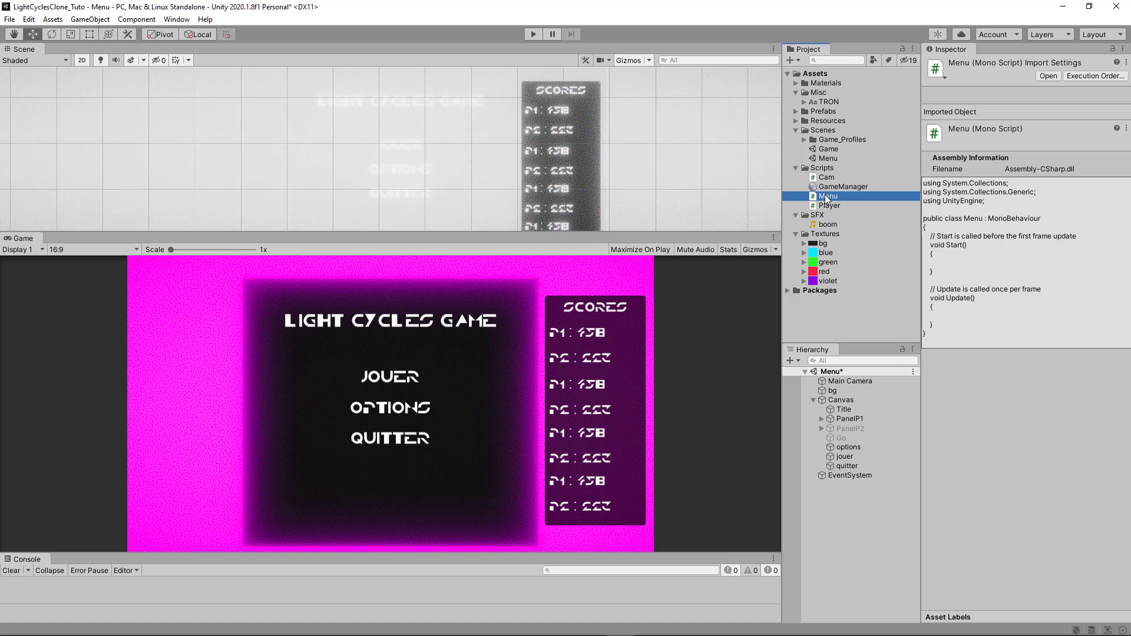
# - Attach the Menu script to the Canvas and add an On Click entry targeting Canvas to the options, jouer and quitter buttons
pyautogui.moveTo(825, 195); pyautogui.dragTo(844, 406)
pyautogui.click(843, 466)
pyautogui.keyDown('shift'); pyautogui.click(846, 448); pyautogui.keyUp('shift')
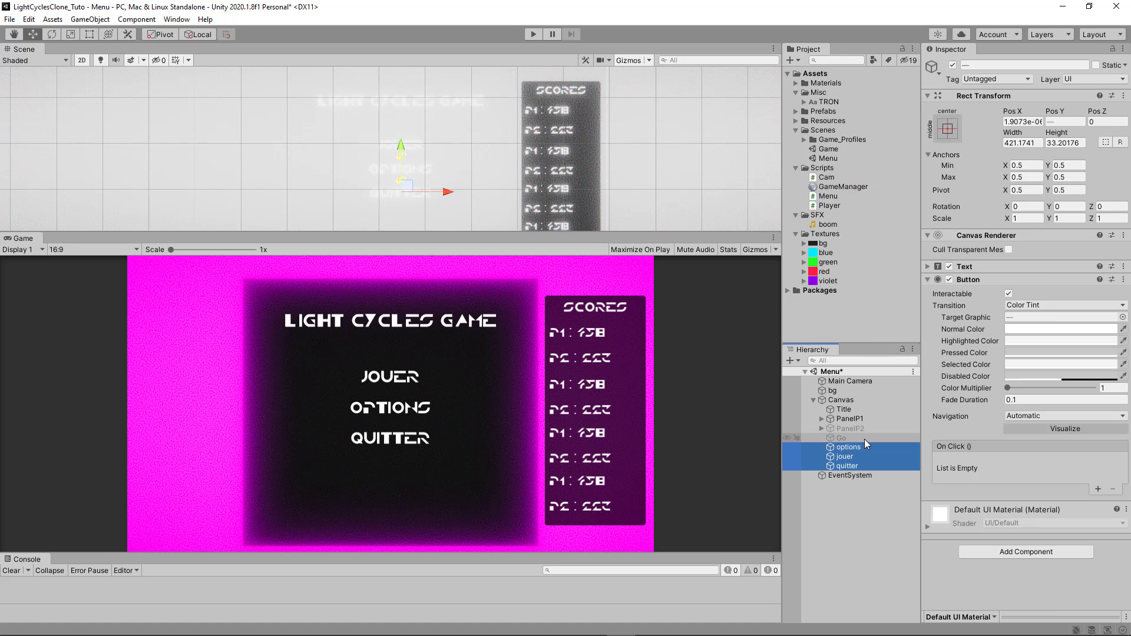
pyautogui.click(1097, 488)
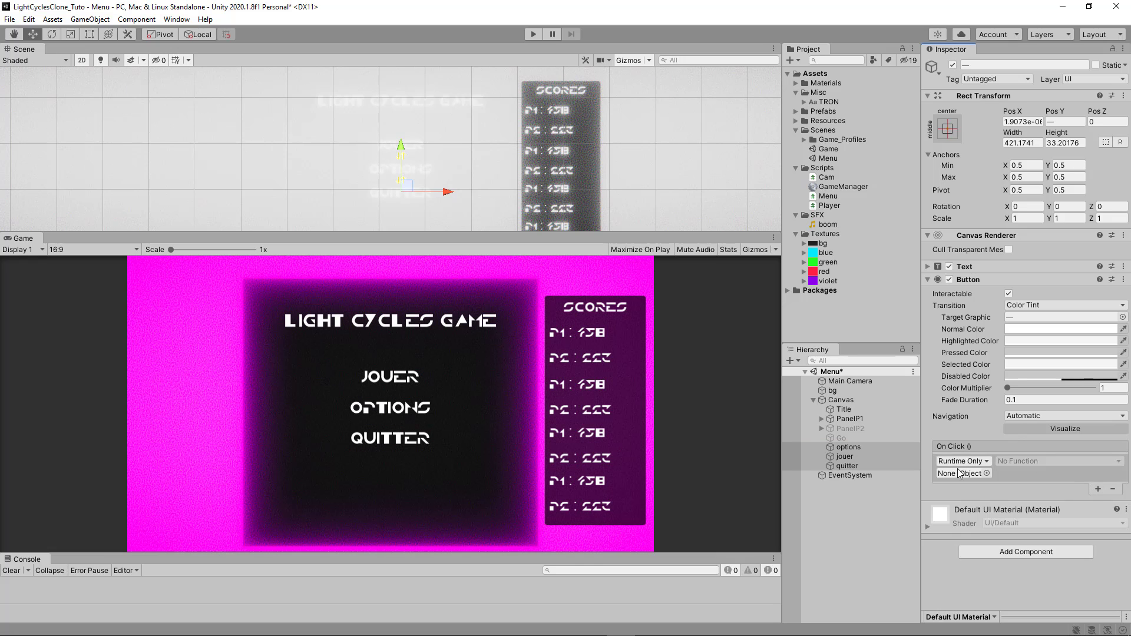
pyautogui.moveTo(839, 400); pyautogui.dragTo(955, 473)
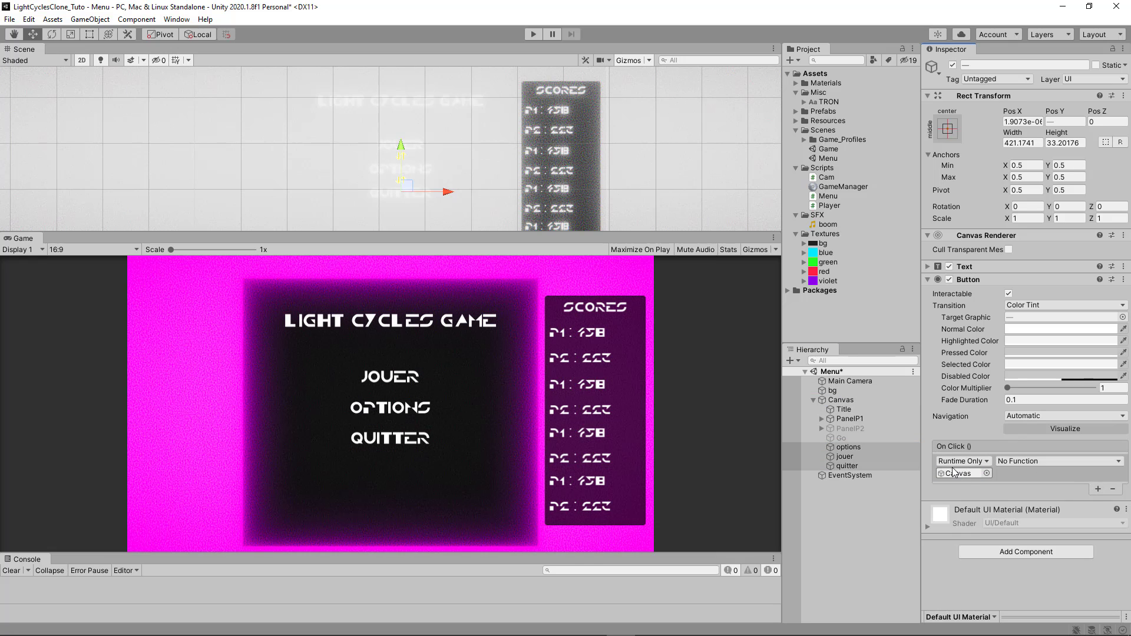
# - Open the Menu script in the code editor and replace the default Start and Update methods with an empty public void Play() method
pyautogui.doubleClick(826, 196)
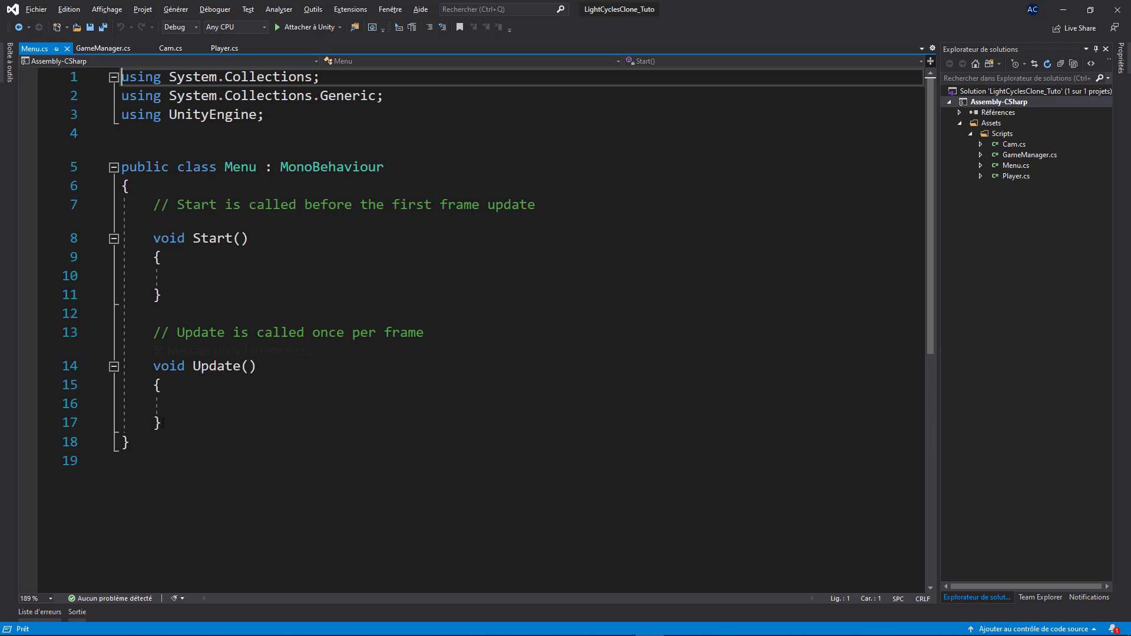
pyautogui.moveTo(162, 422); pyautogui.dragTo(154, 204)
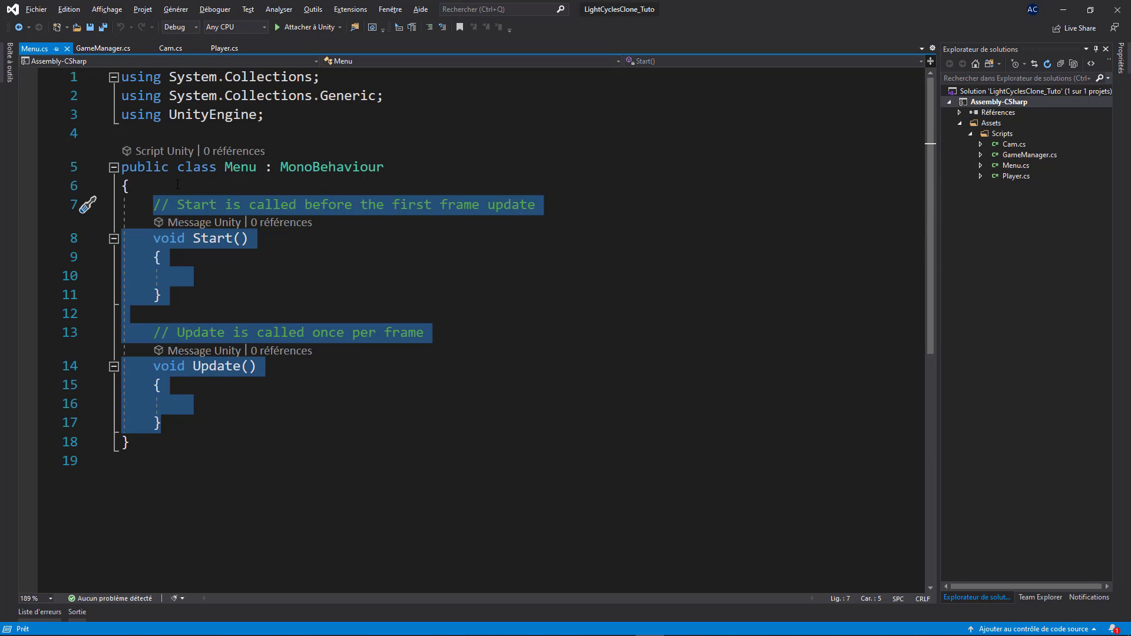
pyautogui.write('public void ')
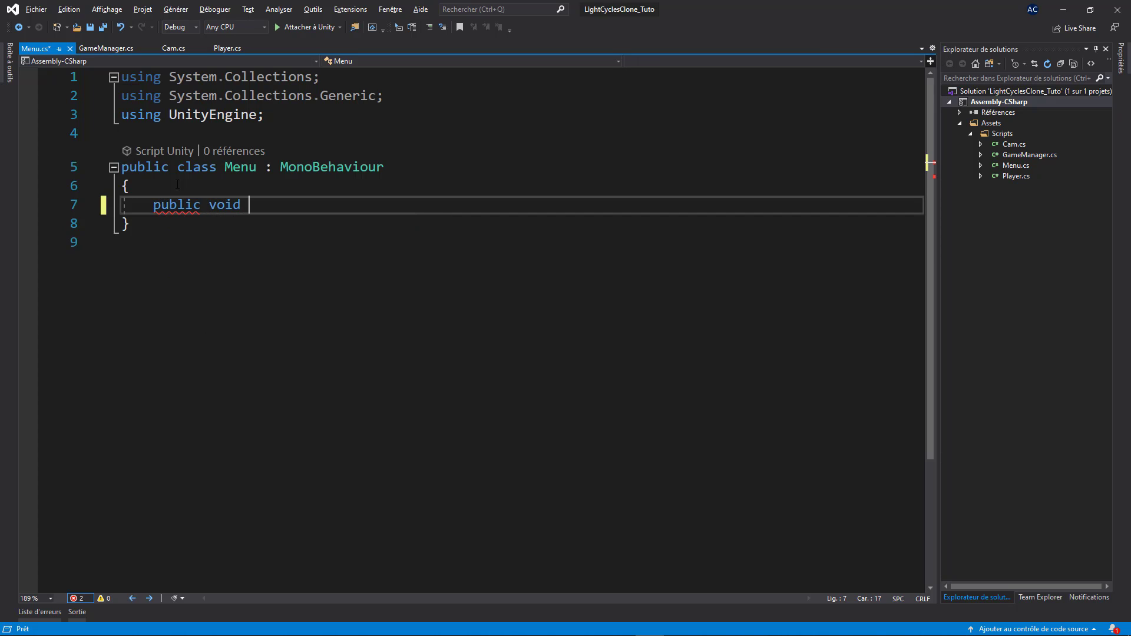
pyautogui.write('Play()')
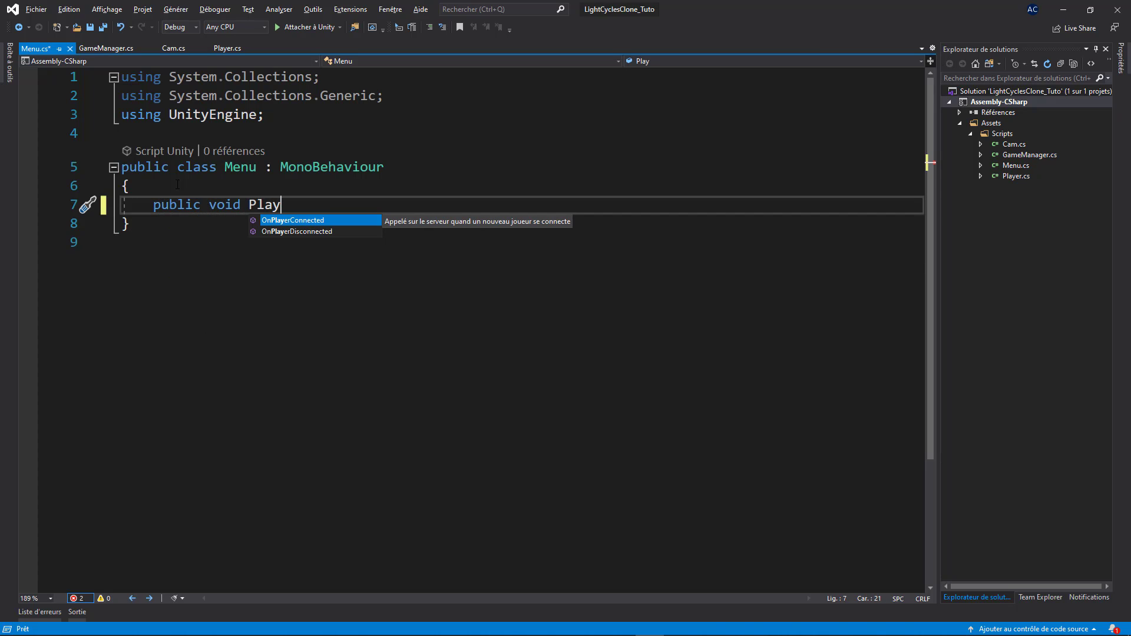
pyautogui.hotkey('ctrl', 'z')
pyautogui.hotkey('ctrl', 'z')
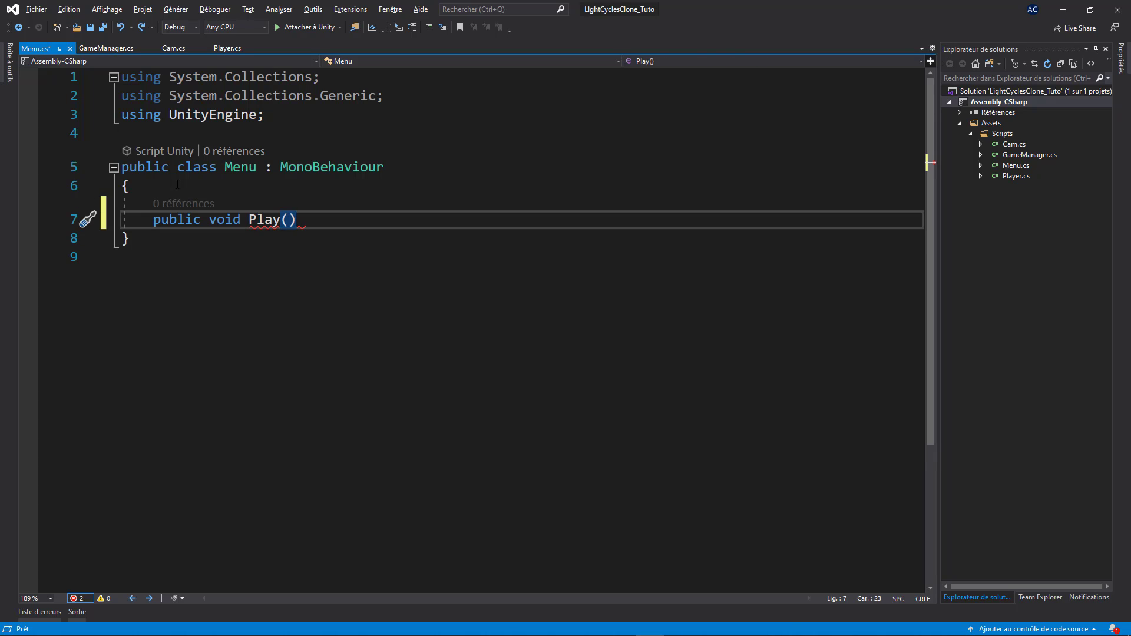
pyautogui.press('Return')
pyautogui.write('{')
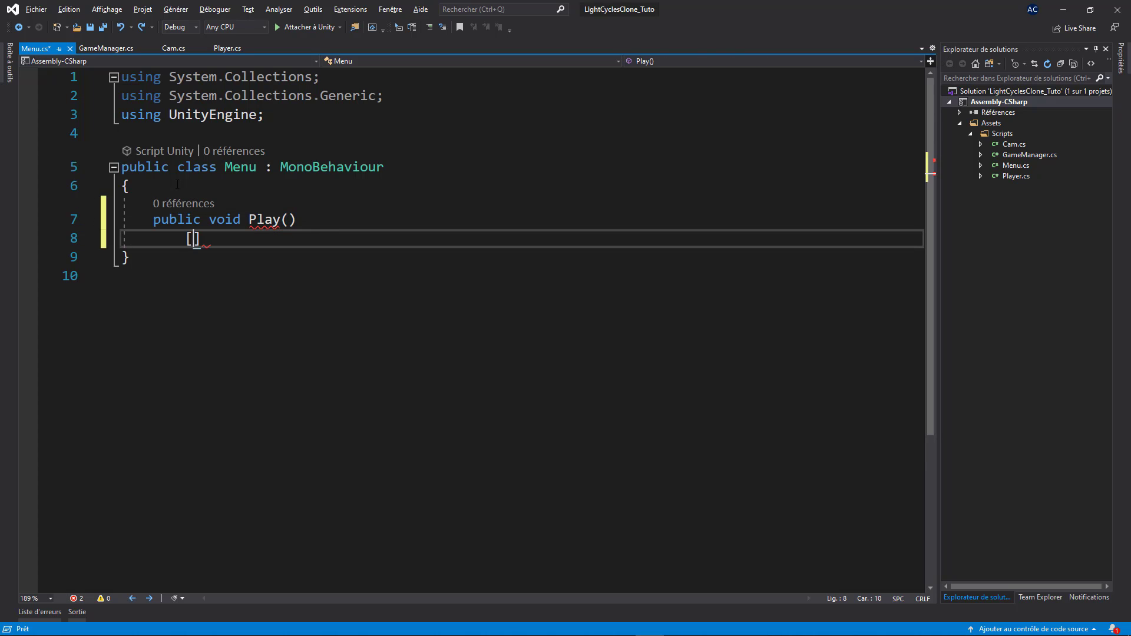
pyautogui.press('BackSpace')
pyautogui.write('{')
pyautogui.press('Return')
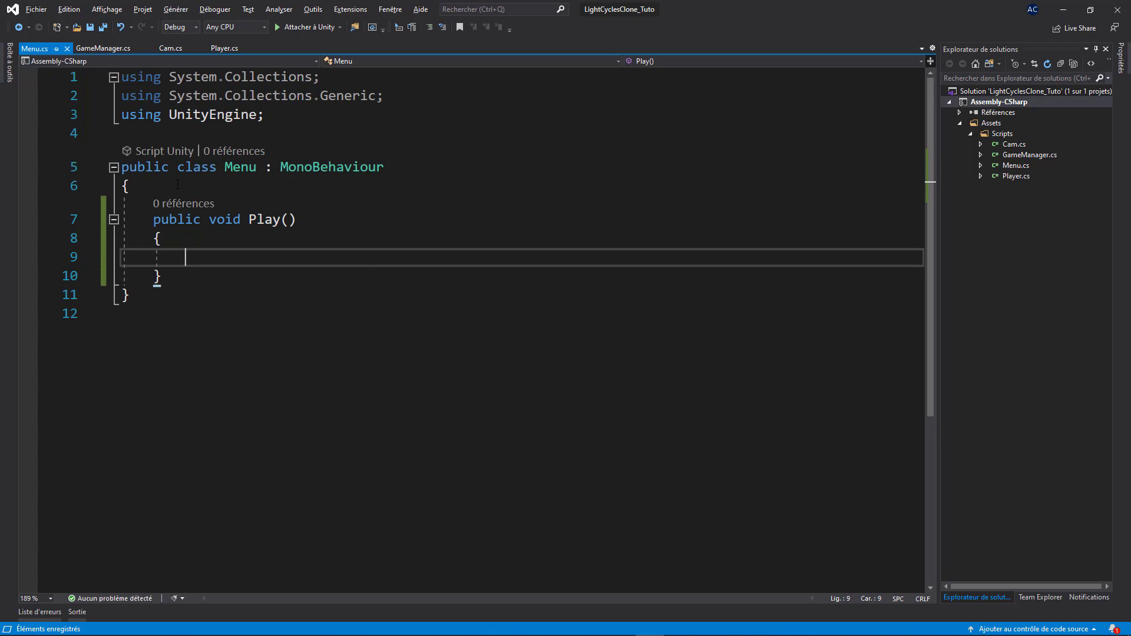
# - Add the statement Application.LoadLevel(1); to the body of the Play method
pyautogui.write('Application.l')
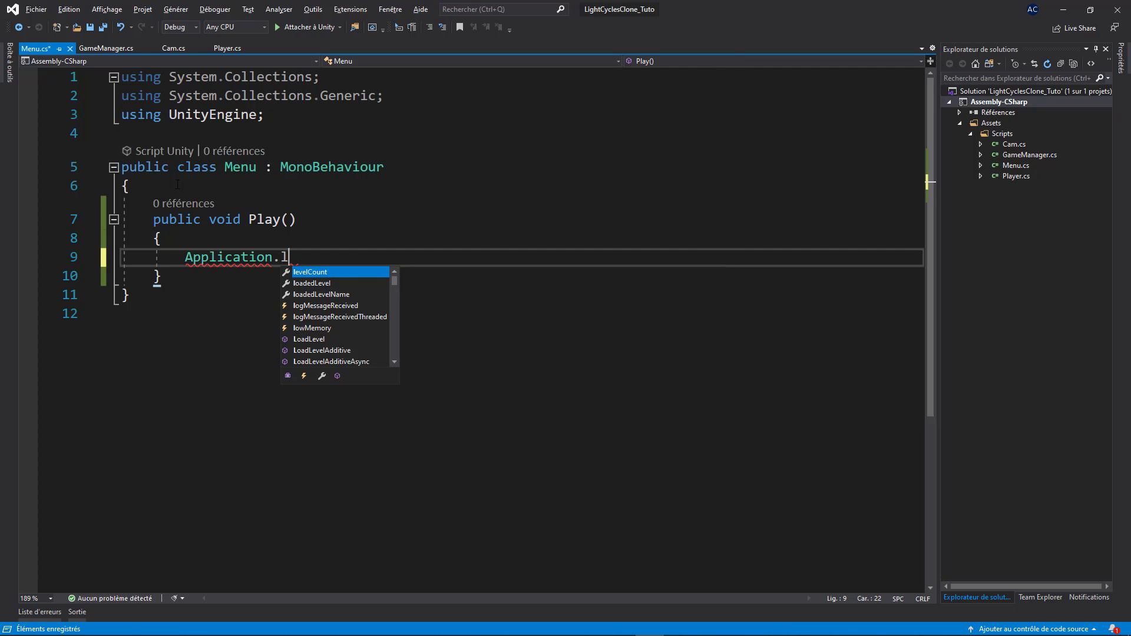
pyautogui.write('o')
pyautogui.press('Down')
pyautogui.press('Down')
pyautogui.press('Down')
pyautogui.press('Down')
pyautogui.press('Down')
pyautogui.write('(')
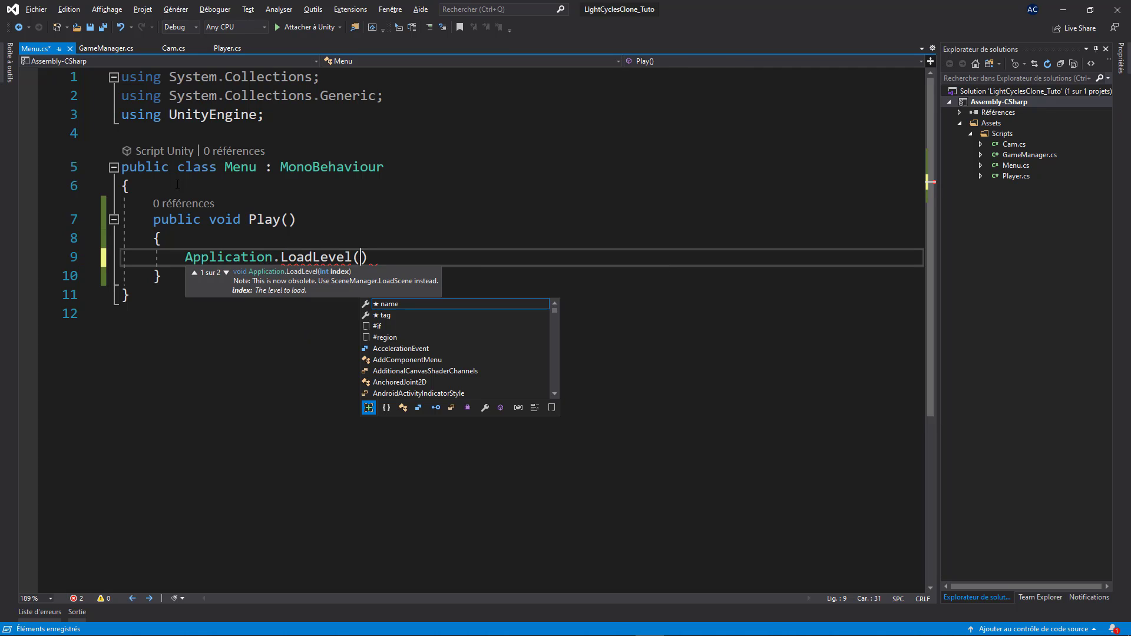
pyautogui.write('1);')
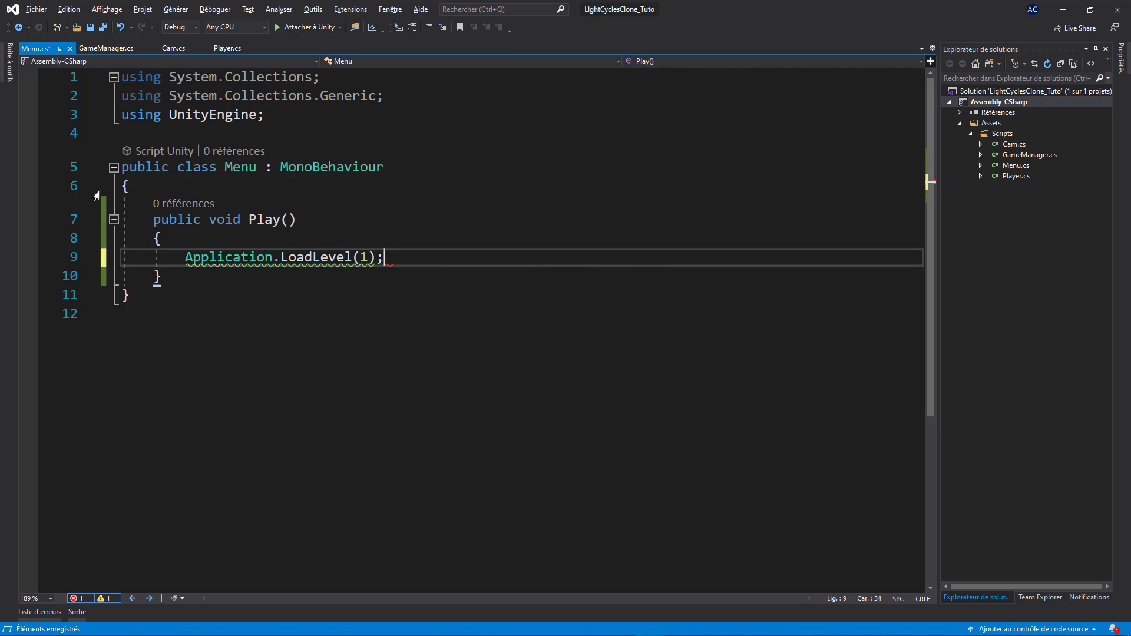
# - Duplicate the Play method below itself and rename the copy Quit
pyautogui.moveTo(162, 277); pyautogui.dragTo(153, 219)
pyautogui.hotkey('ctrl', 'c')
pyautogui.hotkey('ctrl', 'v')
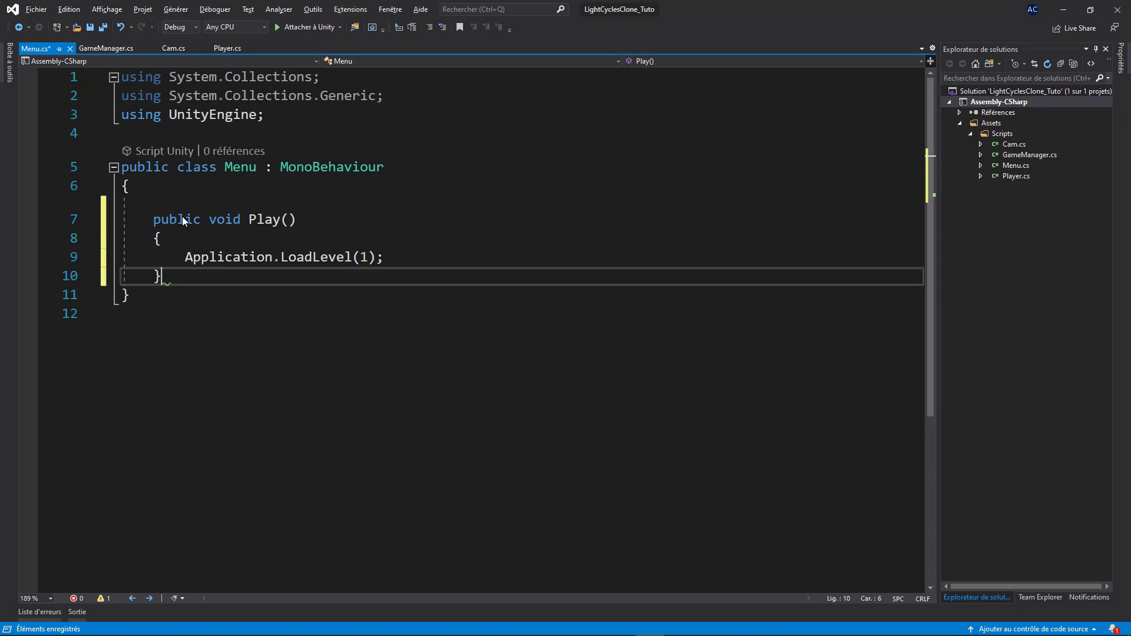
pyautogui.press('Return')
pyautogui.press('Return')
pyautogui.hotkey('ctrl', 'v')
pyautogui.doubleClick(263, 330)
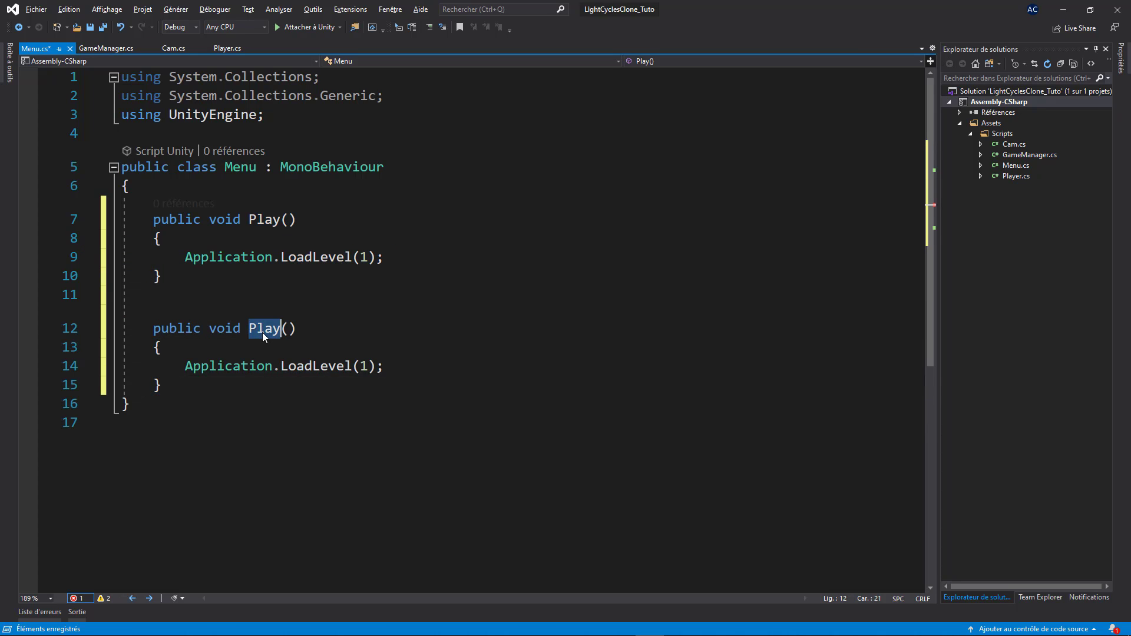
pyautogui.write('Quit')
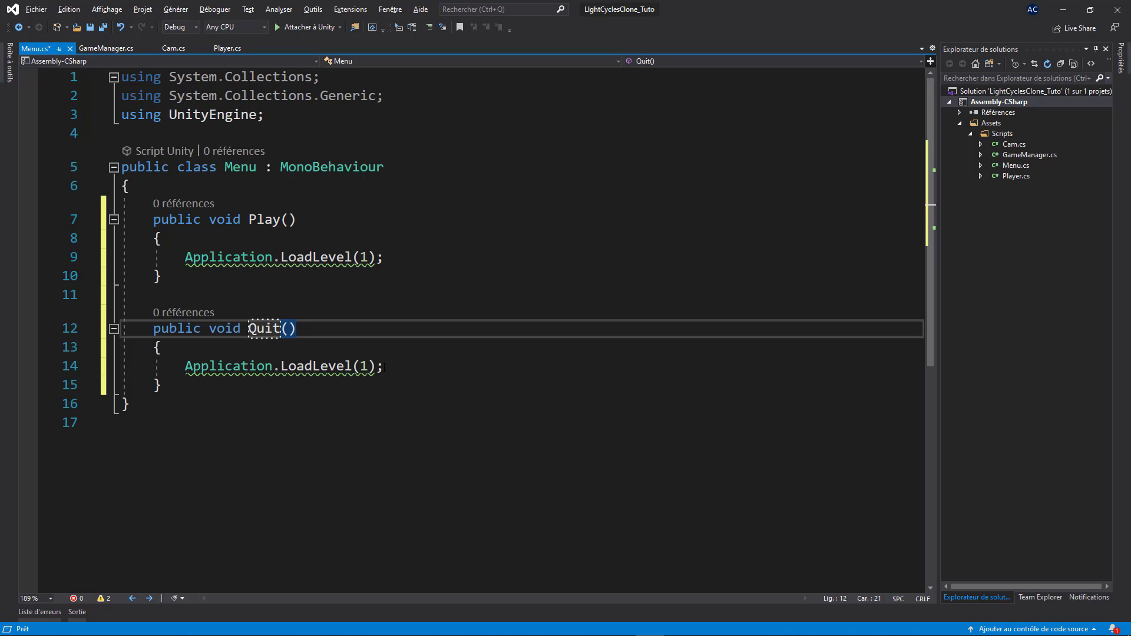
# - Replace the LoadLevel(1) call in the Quit method so that the line reads Application.Quit();
pyautogui.click(289, 366)
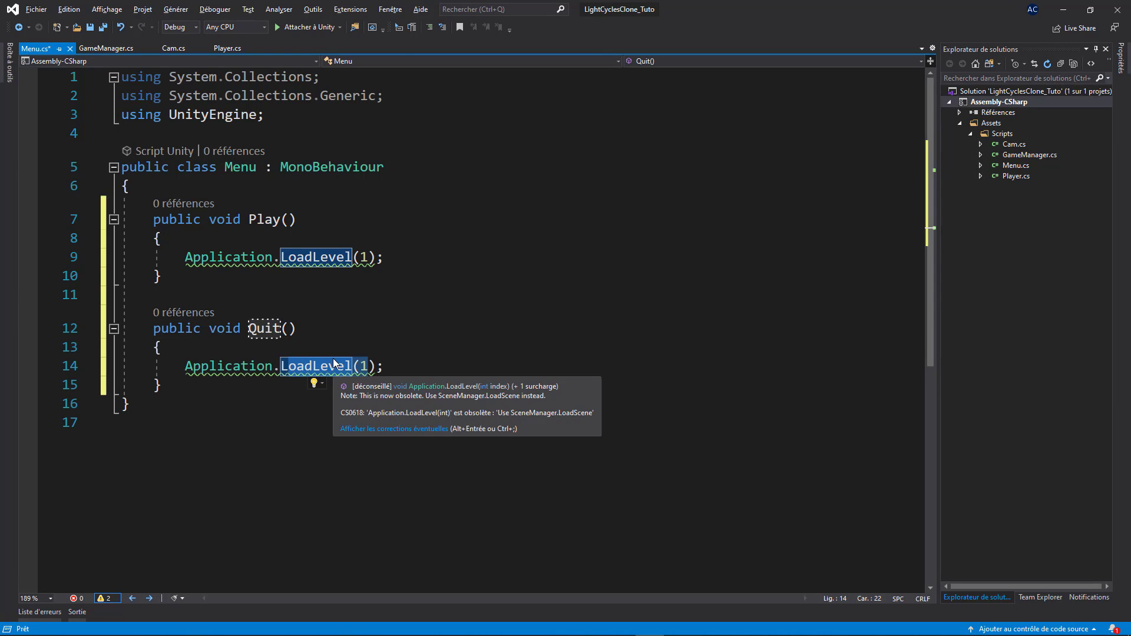
pyautogui.press('Delete')
pyautogui.press('Delete')
pyautogui.press('Delete')
pyautogui.press('Delete')
pyautogui.press('Delete')
pyautogui.press('Delete')
pyautogui.press('Delete')
pyautogui.press('Delete')
pyautogui.press('Delete')
pyautogui.press('Delete')
pyautogui.press('Delete')
pyautogui.press('BackSpace')
pyautogui.write('Qui')
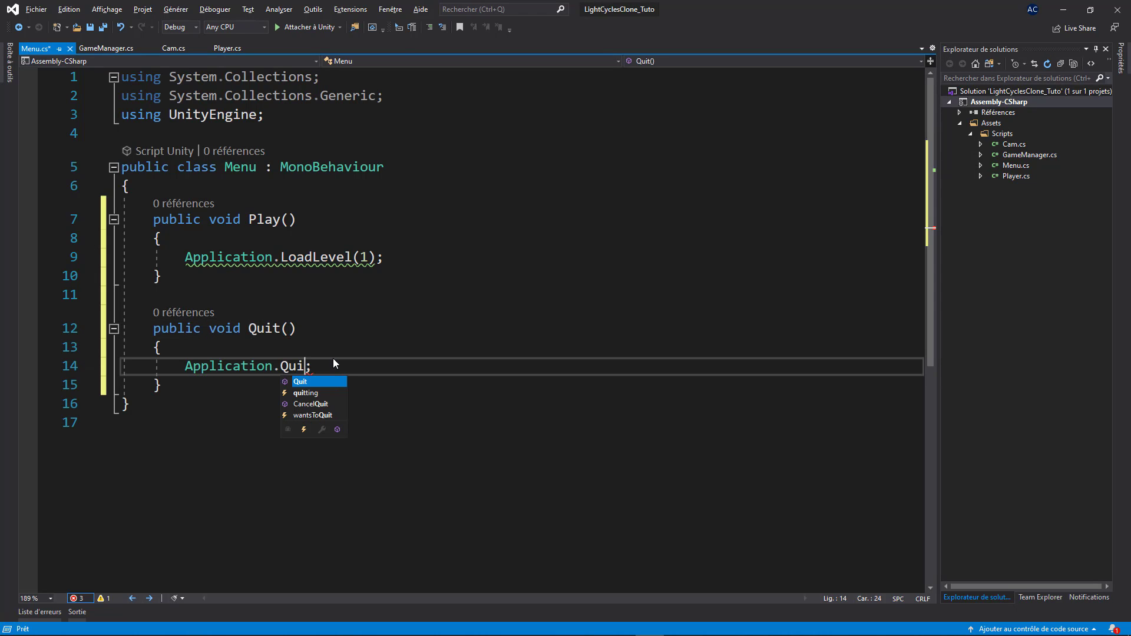
pyautogui.press('Tab')
pyautogui.write('()')
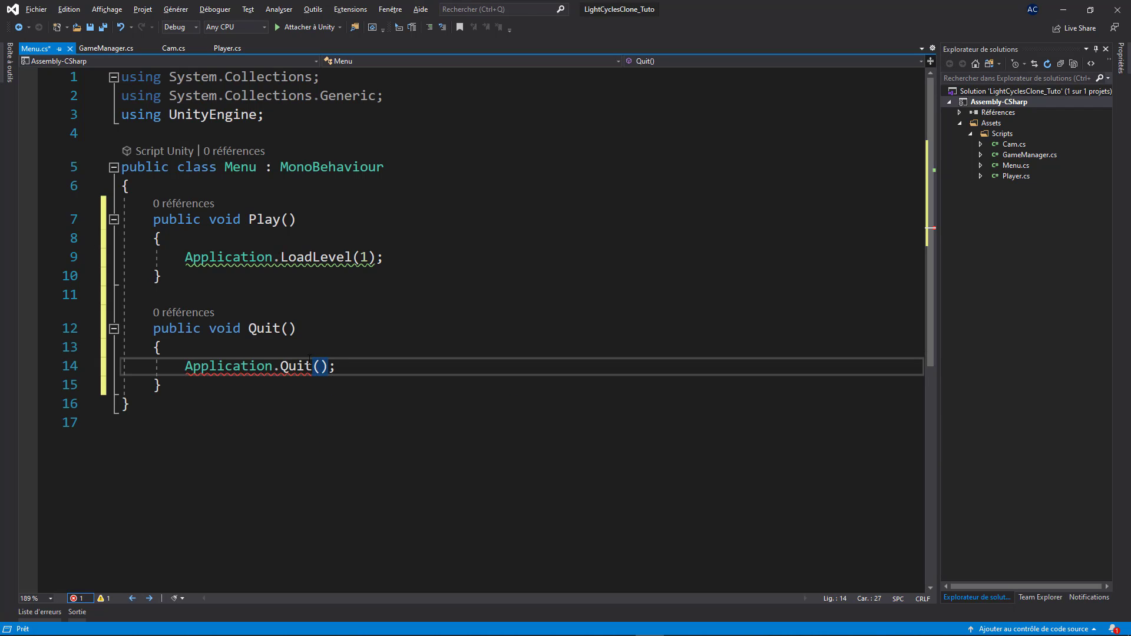
# - Duplicate the Quit method below itself and rename the copy Options
pyautogui.moveTo(161, 386); pyautogui.dragTo(154, 328)
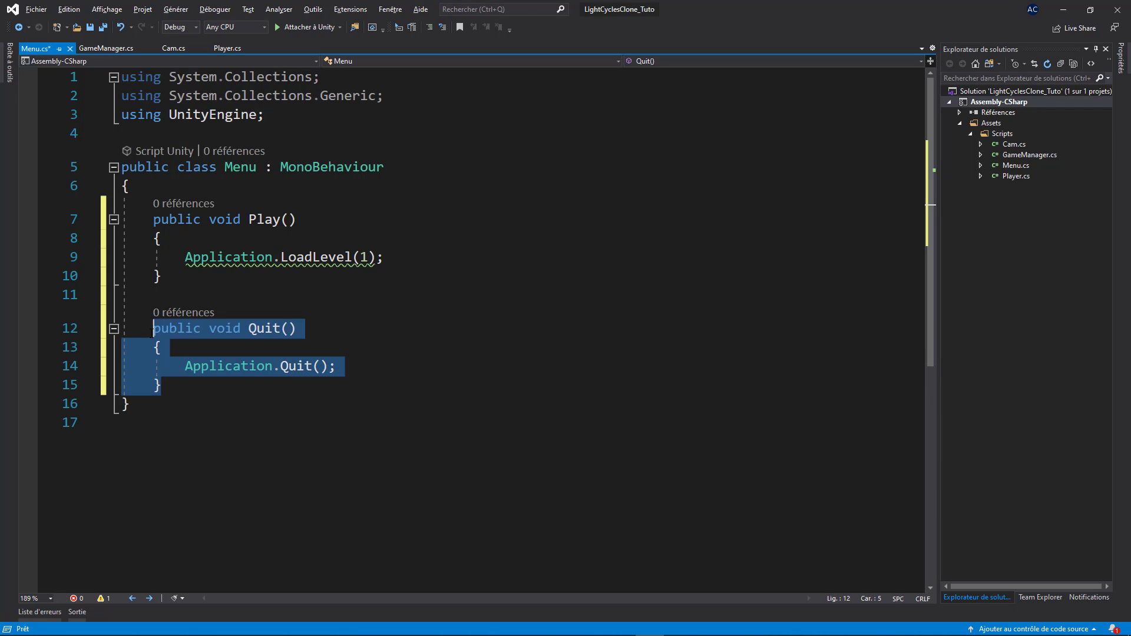
pyautogui.hotkey('ctrl', 'c')
pyautogui.click(175, 383)
pyautogui.press('Return')
pyautogui.press('Return')
pyautogui.hotkey('ctrl', 'v')
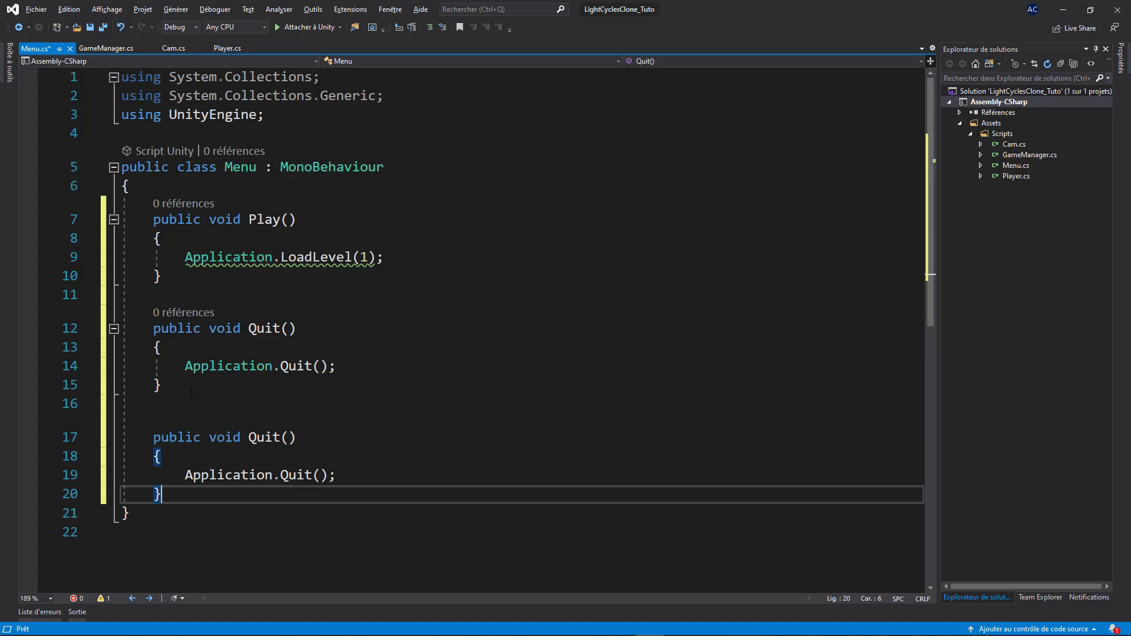
pyautogui.doubleClick(275, 437)
pyautogui.write('Optiins')
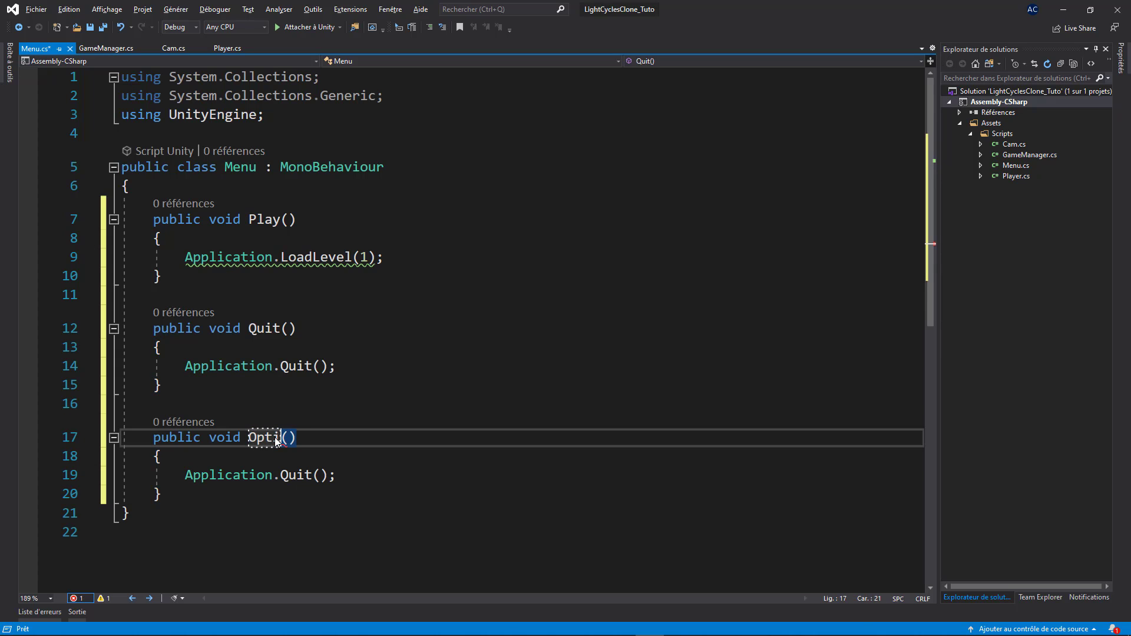
pyautogui.press('BackSpace')
pyautogui.press('BackSpace')
pyautogui.press('BackSpace')
pyautogui.write('ons')
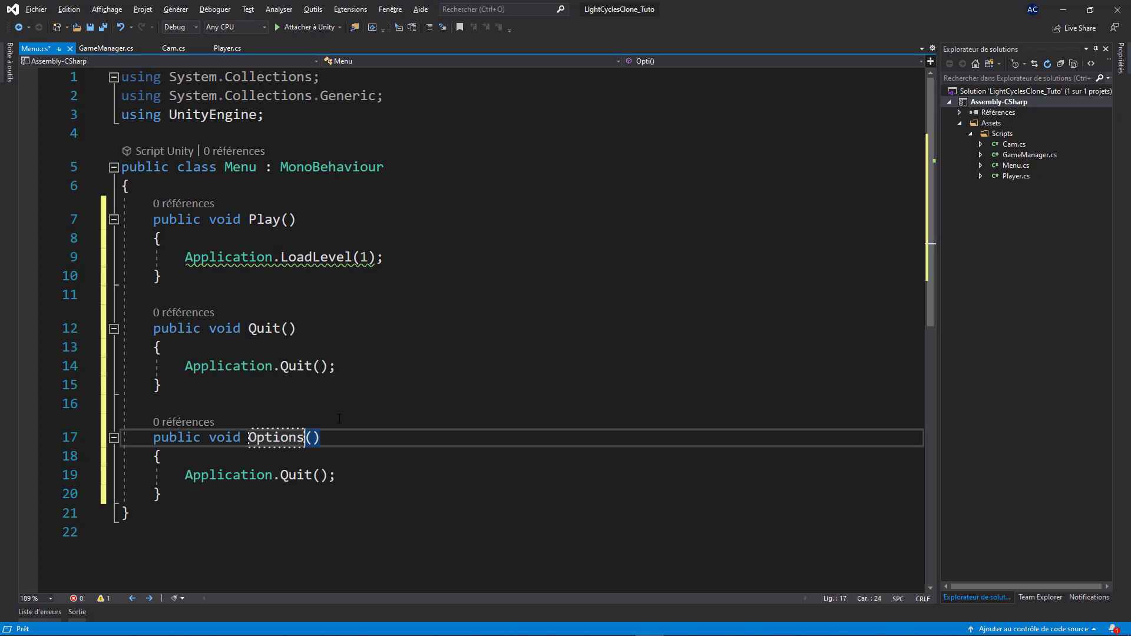
# - Declare the variable bool optionsOpen = false; at the start of the Menu class, followed by a blank line
pyautogui.click(226, 189)
pyautogui.press('Return')
pyautogui.write('bool ')
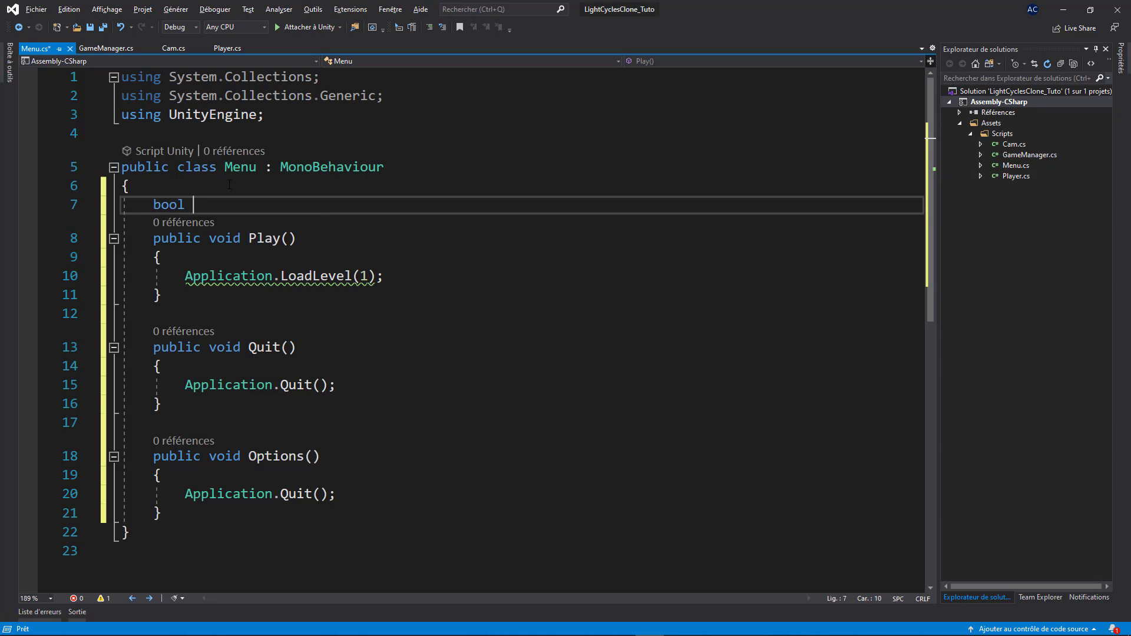
pyautogui.write('optionsOpen = false;')
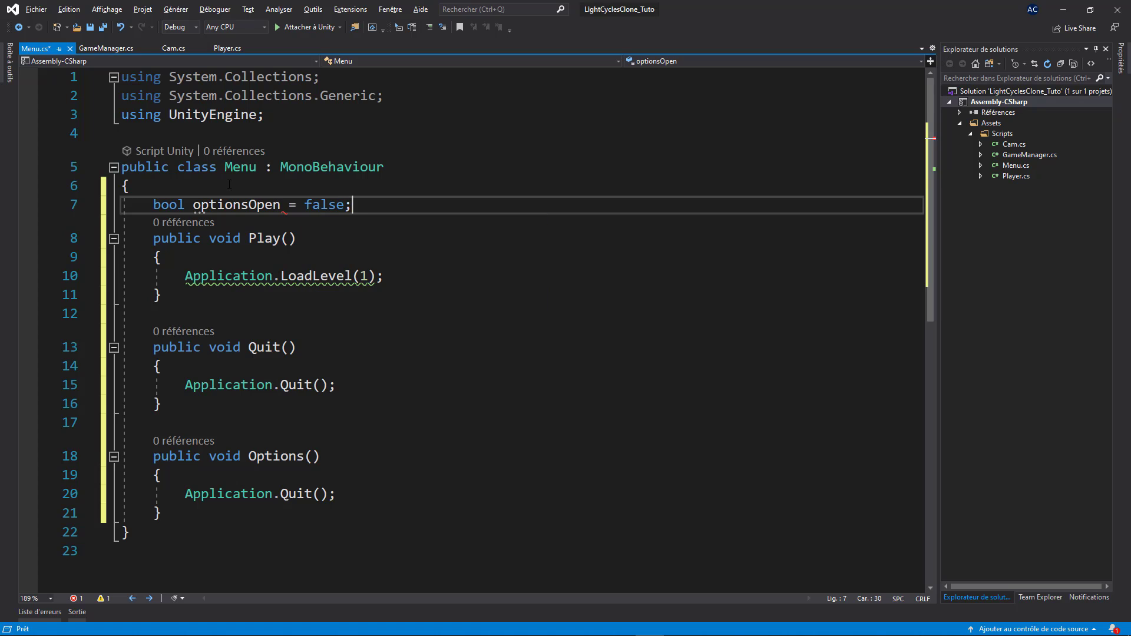
pyautogui.press('Return')
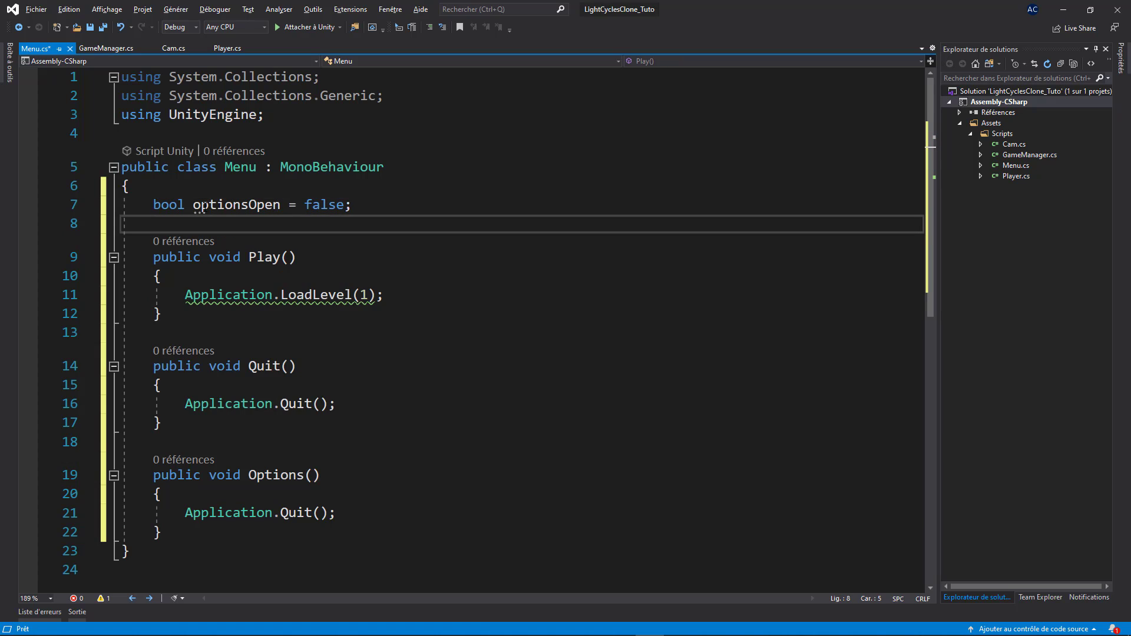
# - Replace the Options method's body with an if(!optionsOpen) block that sets optionsOpen = true;
pyautogui.doubleClick(235, 205)
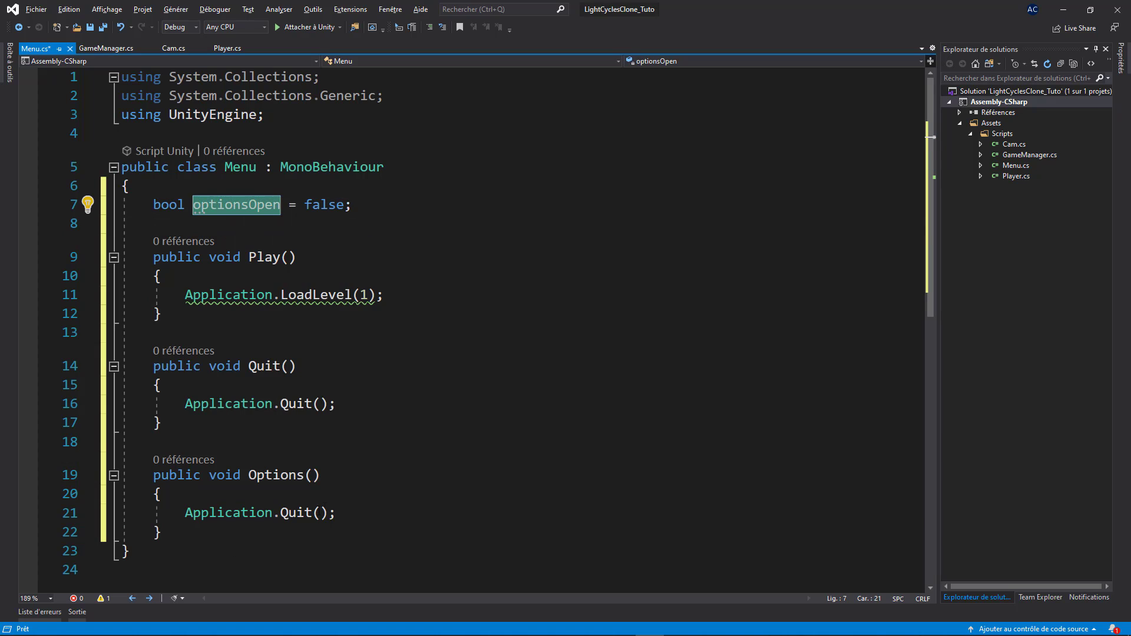
pyautogui.moveTo(342, 514); pyautogui.dragTo(184, 513)
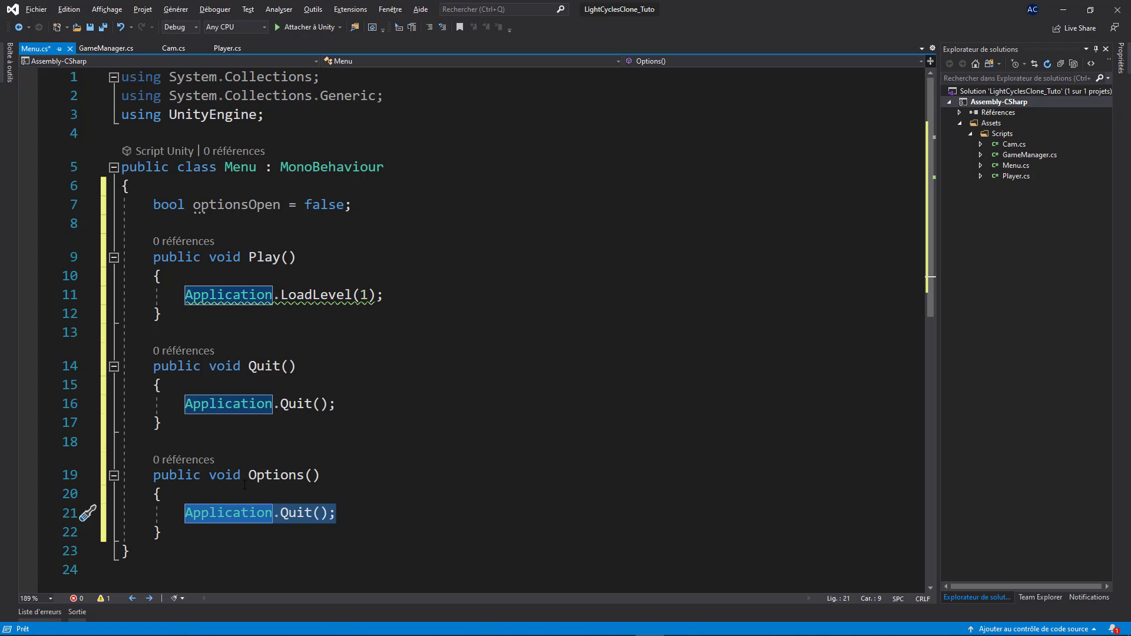
pyautogui.write('if(')
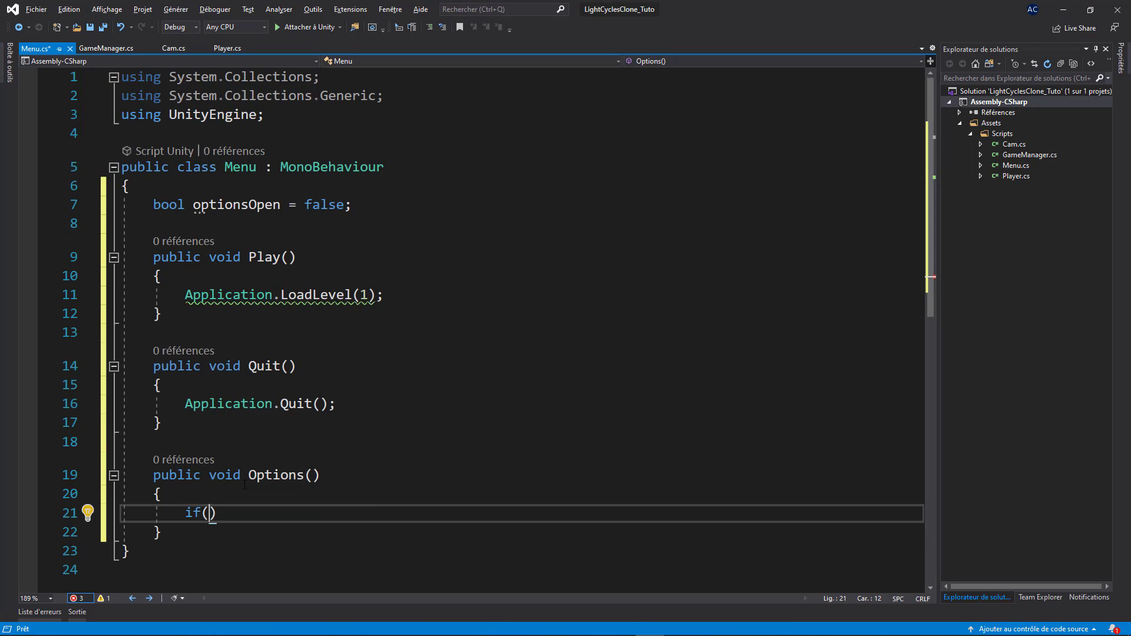
pyautogui.write('!optionsOpen')
pyautogui.press('End')
pyautogui.press('Return')
pyautogui.write('{')
pyautogui.press('Return')
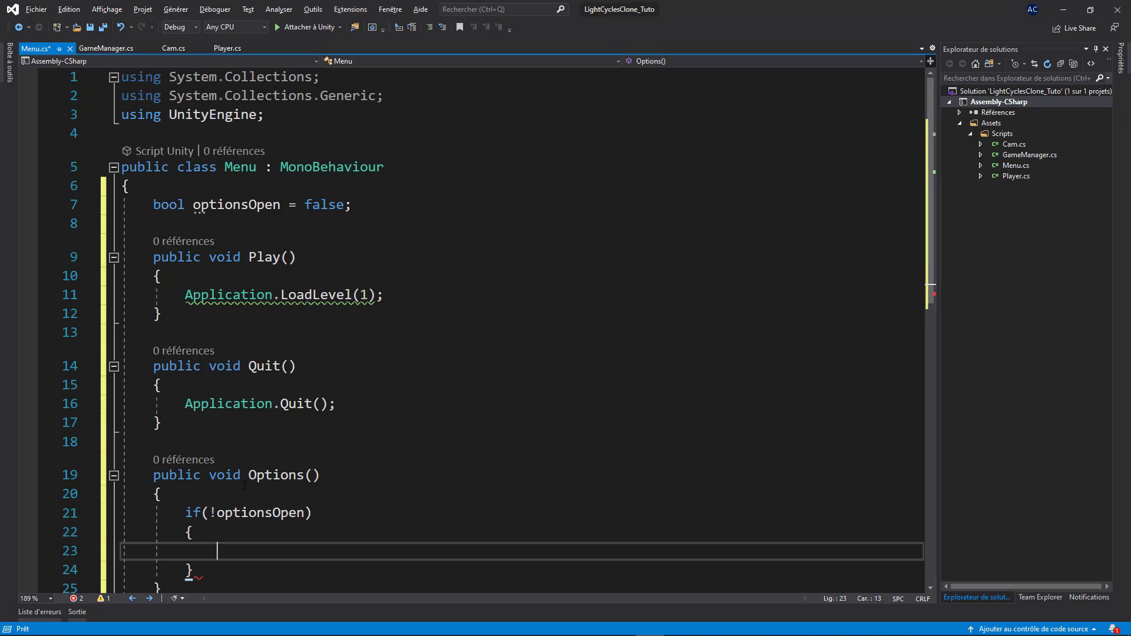
pyautogui.write('optionsOpen = true;')
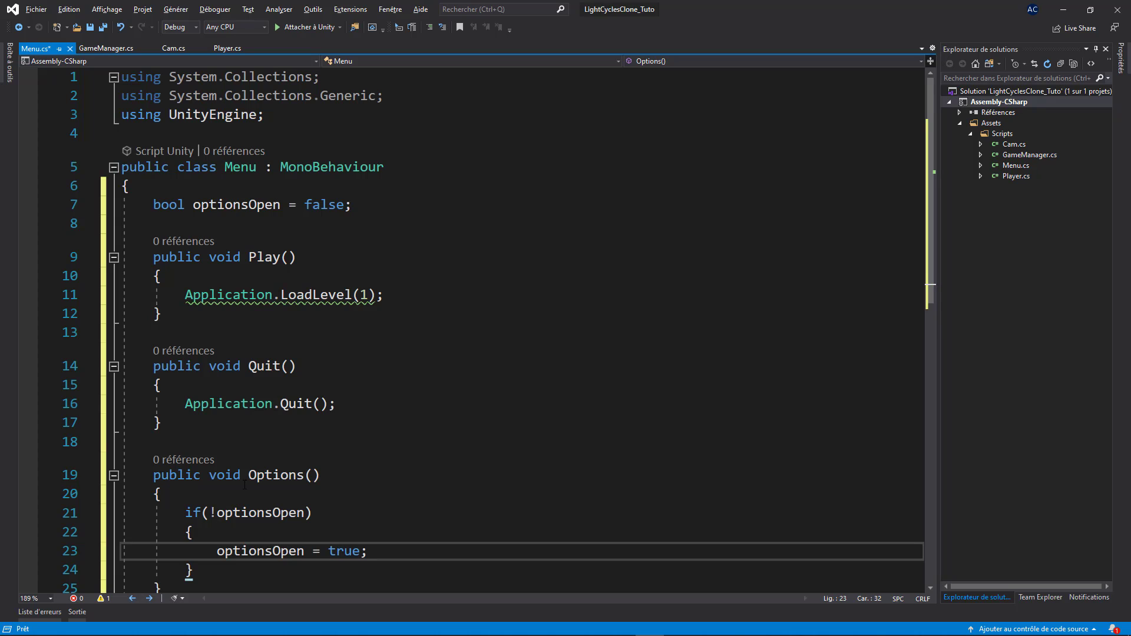
pyautogui.press('Return')
# - Declare public GameObject optionsMenu; on a new line below the optionsOpen variable in the Menu class
pyautogui.click(369, 199)
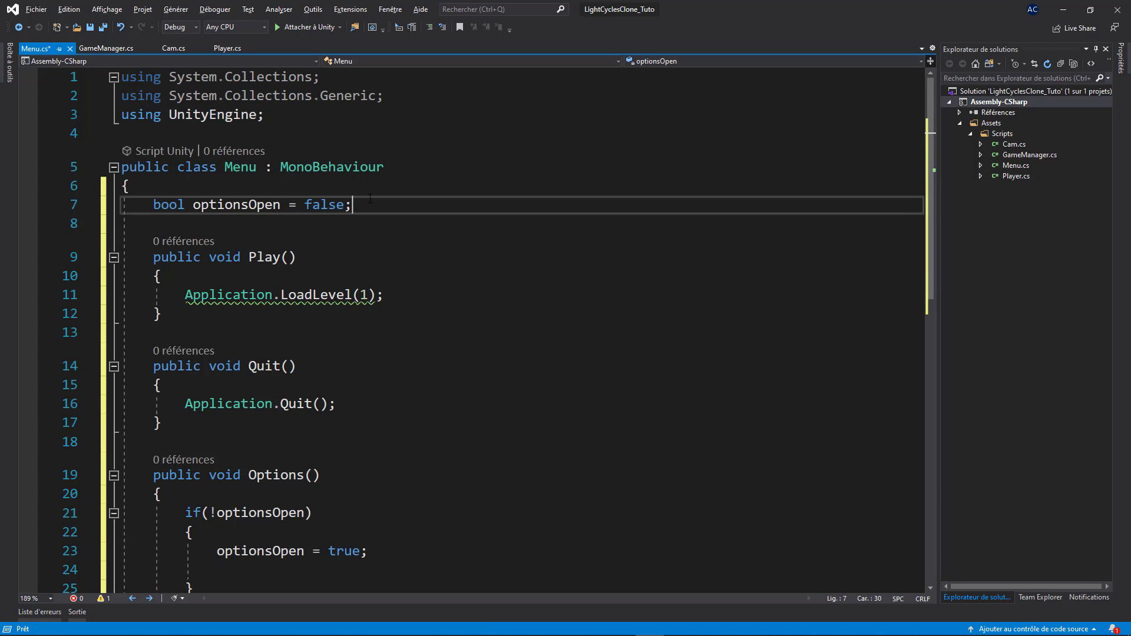
pyautogui.press('Return')
pyautogui.write('GameObject')
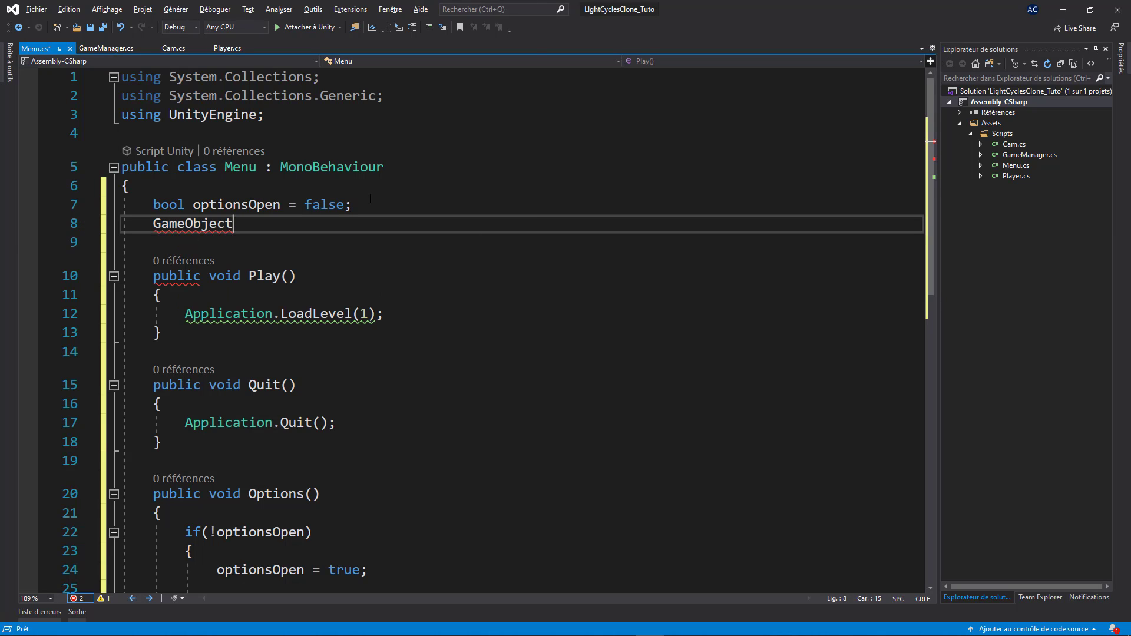
pyautogui.write(' optionsMenu;')
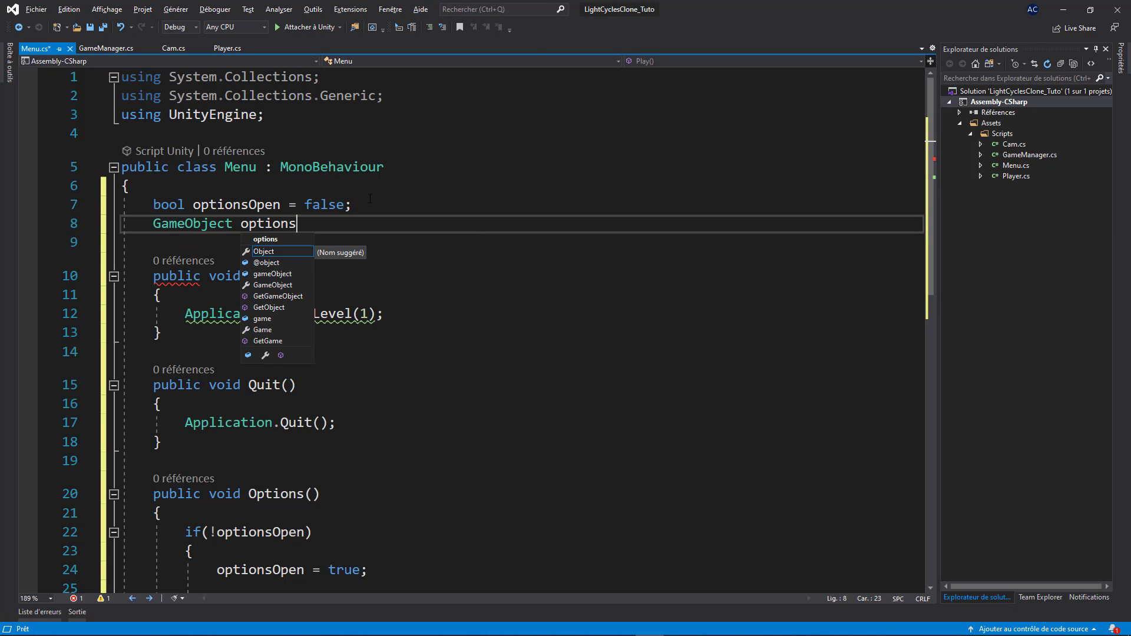
pyautogui.click(154, 224)
pyautogui.write('public')
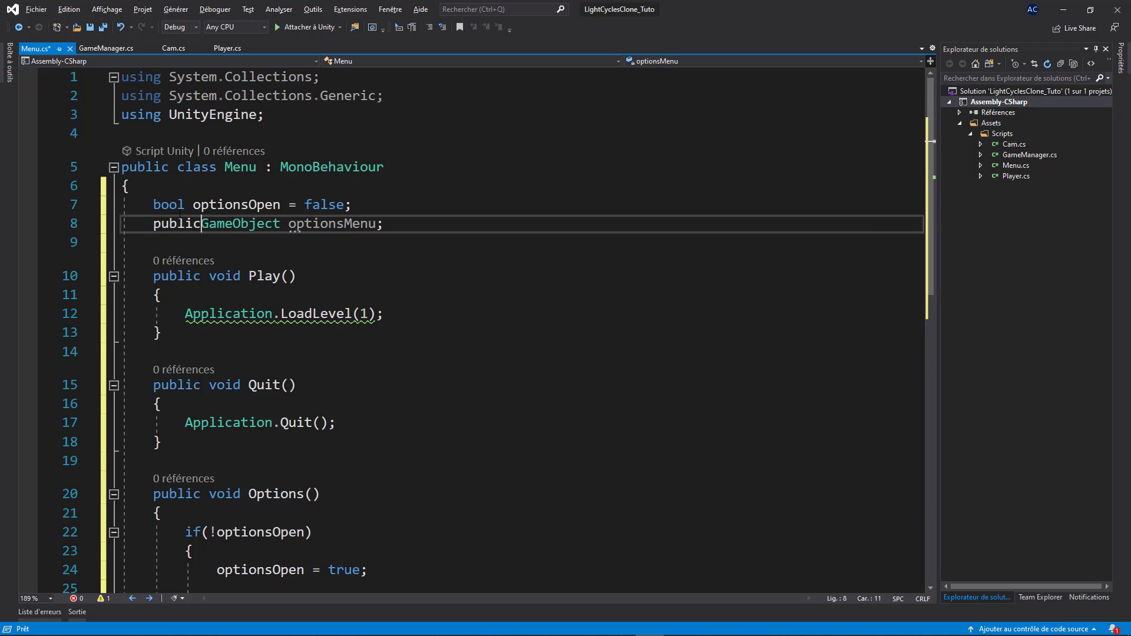
# - Add optionsMenu.SetActive(true); below optionsOpen = true; in the Options method's if block and save the script
pyautogui.scroll(-2, 336, 119)
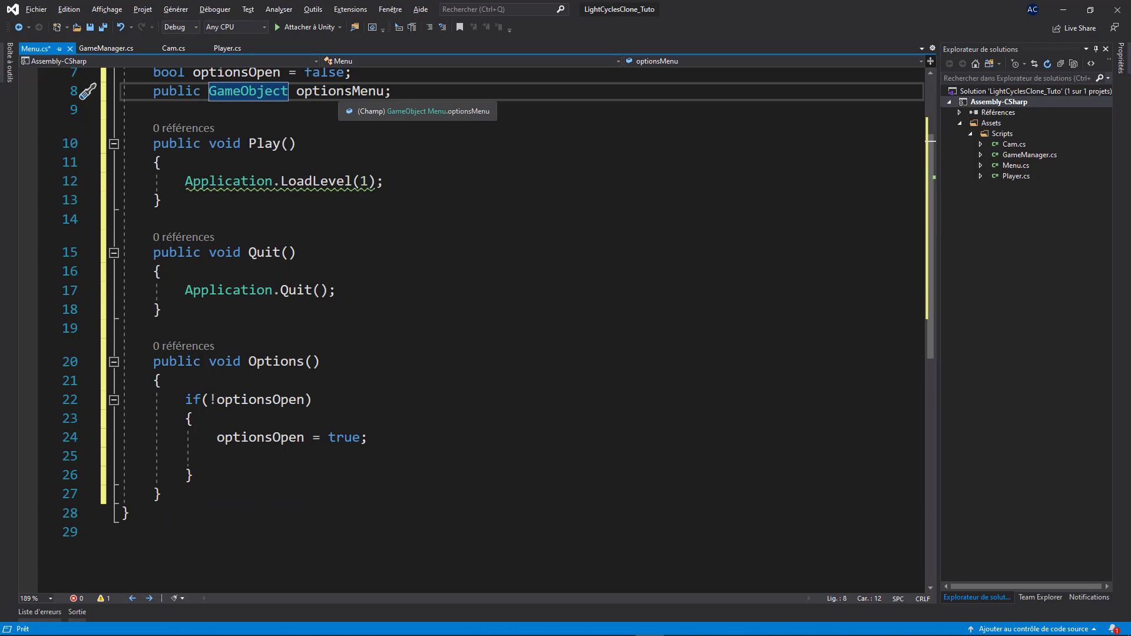
pyautogui.doubleClick(339, 92)
pyautogui.hotkey('ctrl', 'c')
pyautogui.click(333, 455)
pyautogui.hotkey('ctrl', 'v')
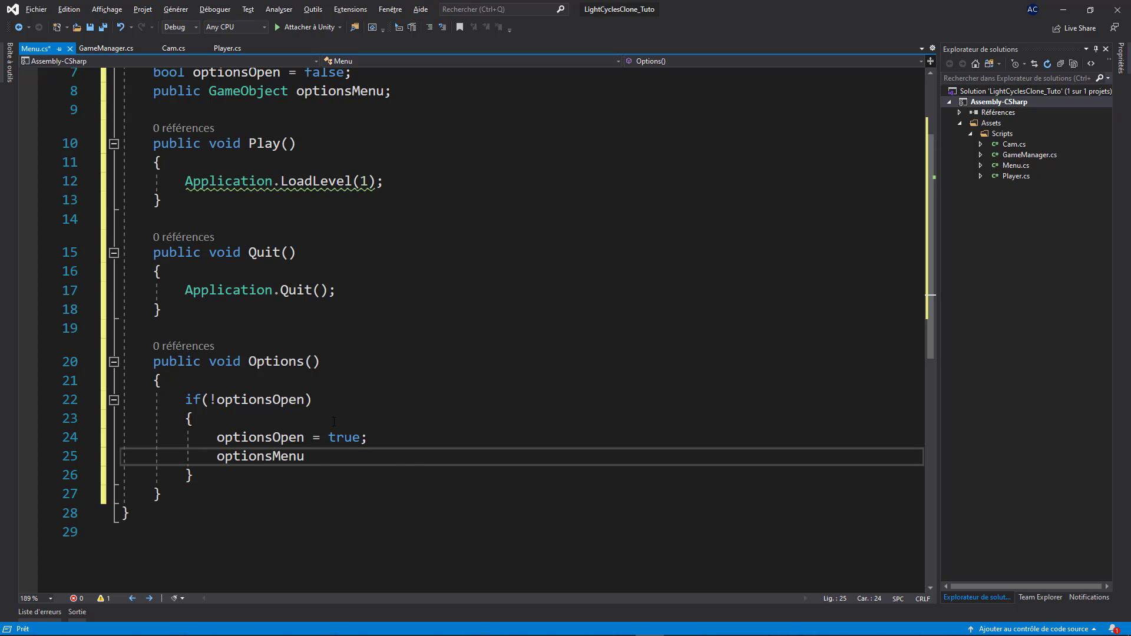
pyautogui.write('.SetActive')
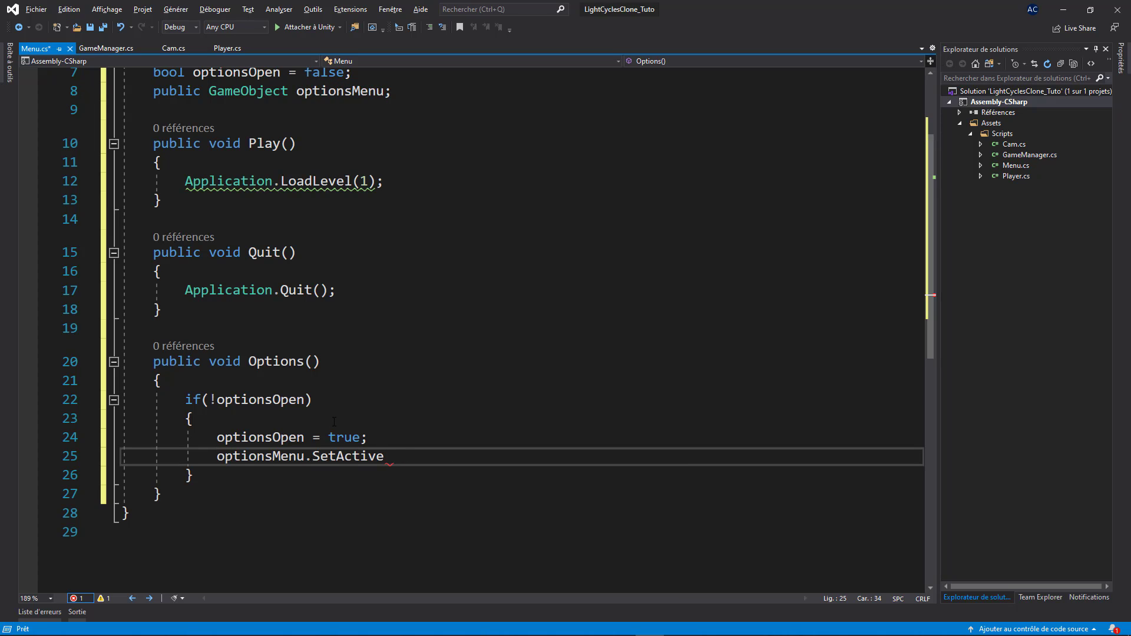
pyautogui.write('(tru')
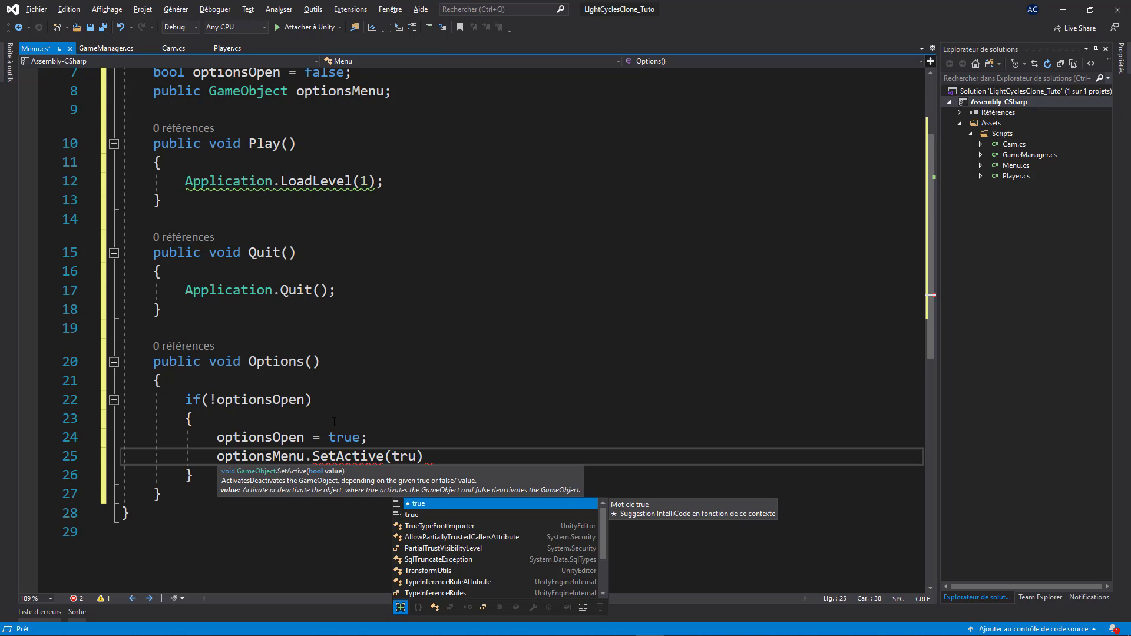
pyautogui.write('e);')
pyautogui.hotkey('ctrl', 's')
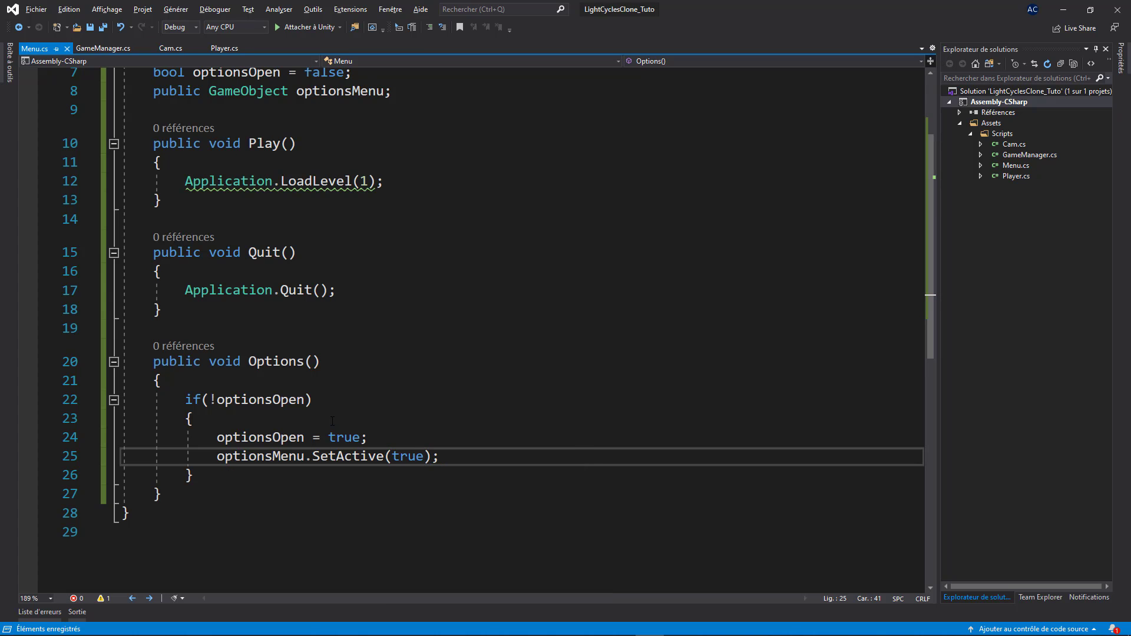
# - Switch to Unity and set the options button's On Click function to Menu.Options
pyautogui.hotkey('alt', 'Tab')
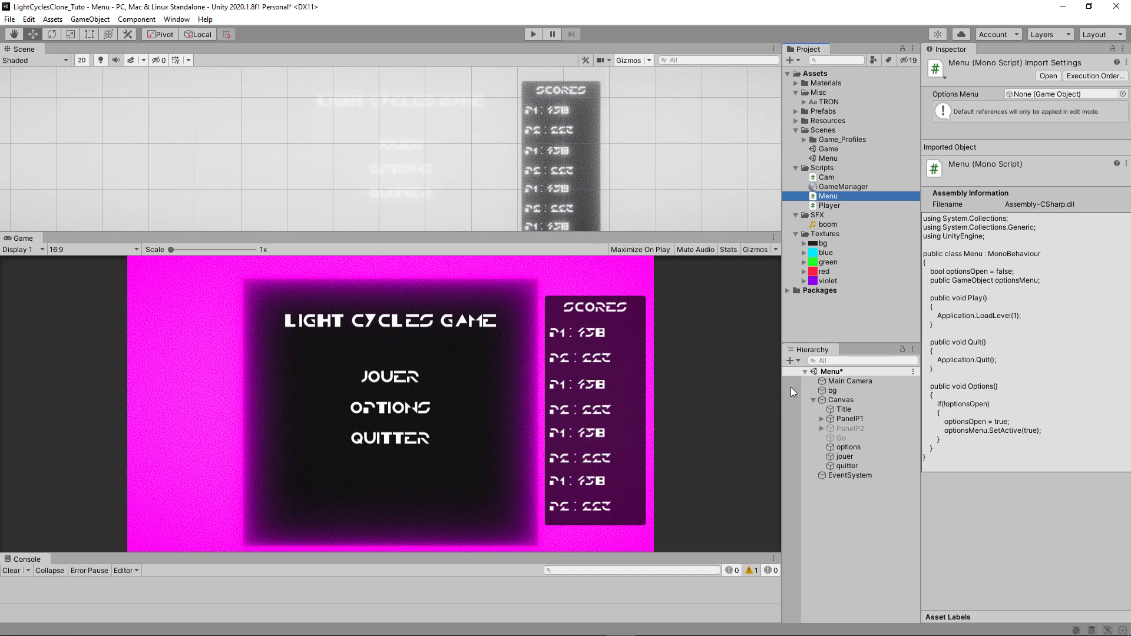
pyautogui.click(848, 446)
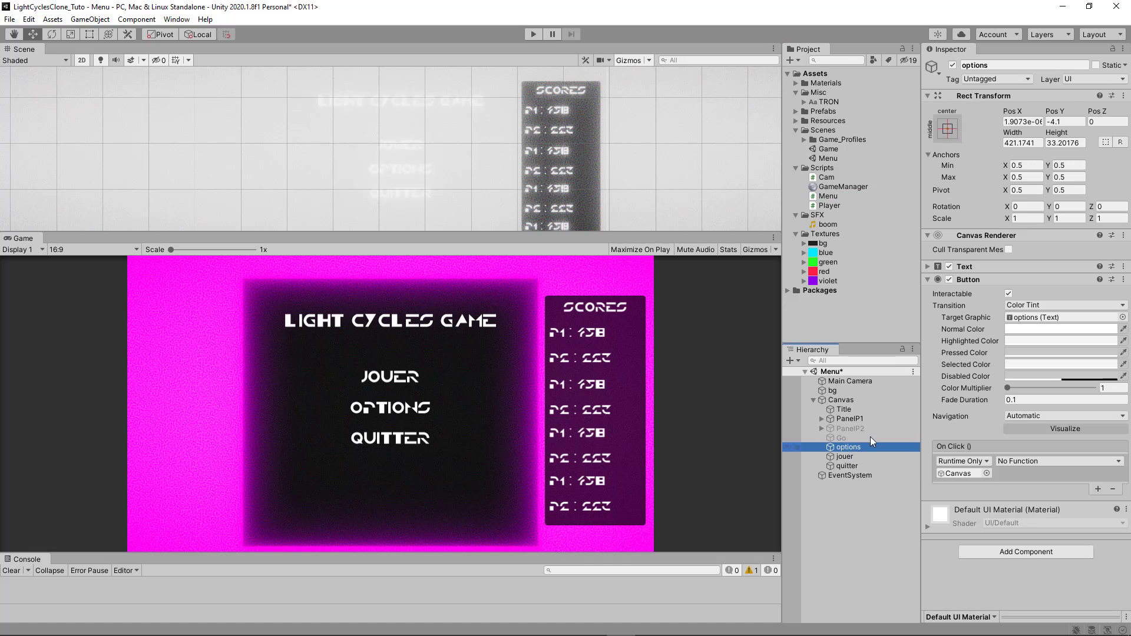
pyautogui.click(1034, 461)
pyautogui.moveTo(1028, 554)
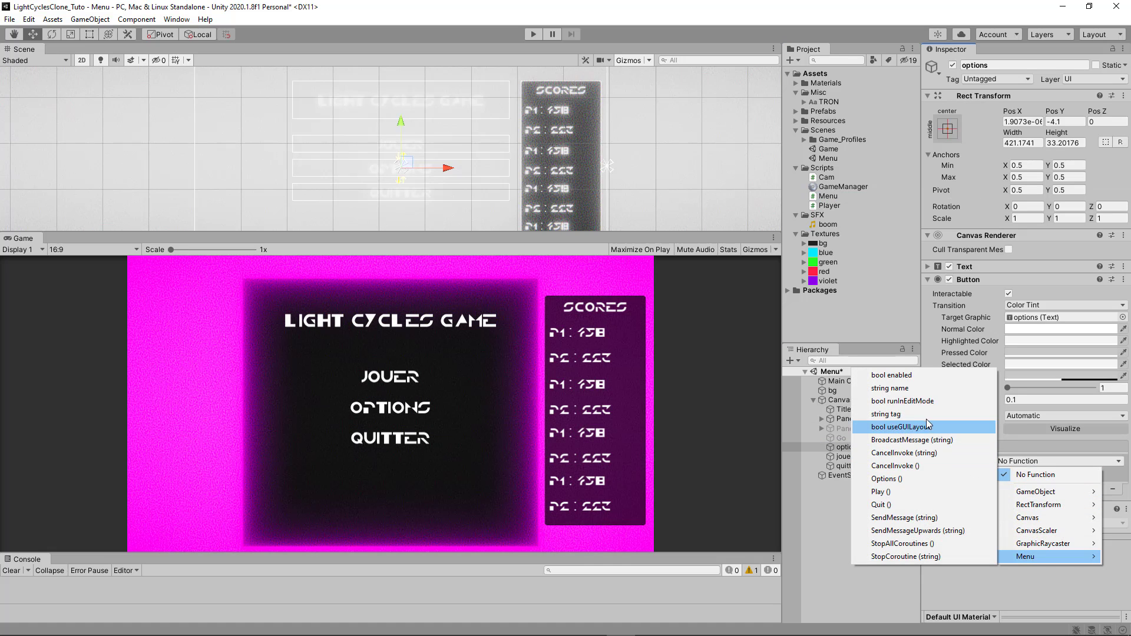
pyautogui.click(903, 478)
# - Set the jouer button's On Click function to Menu.Play
pyautogui.click(848, 456)
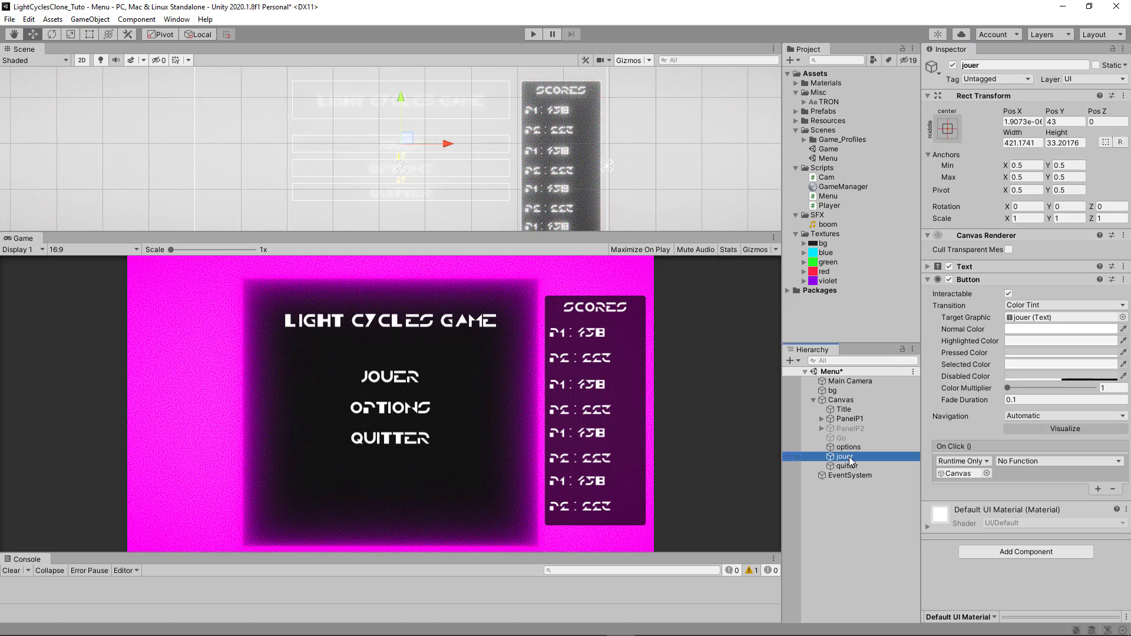
pyautogui.click(1015, 461)
pyautogui.moveTo(1027, 556)
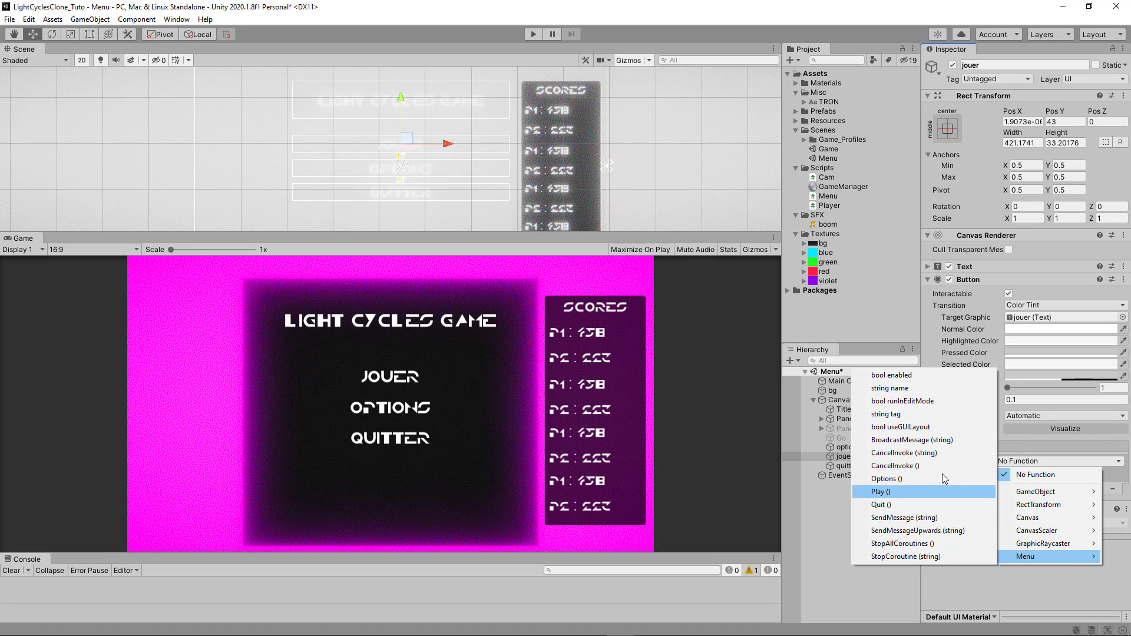
pyautogui.click(937, 488)
# - Set the quitter button's On Click function to Menu.Quit
pyautogui.click(844, 465)
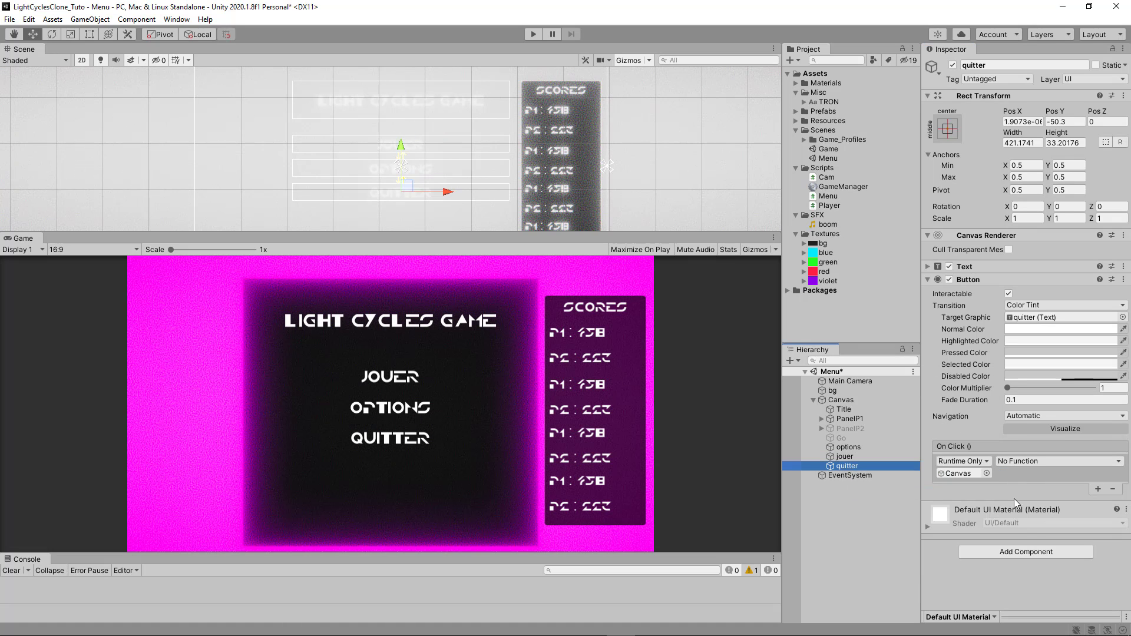
pyautogui.click(1030, 460)
pyautogui.moveTo(1027, 556)
pyautogui.click(895, 505)
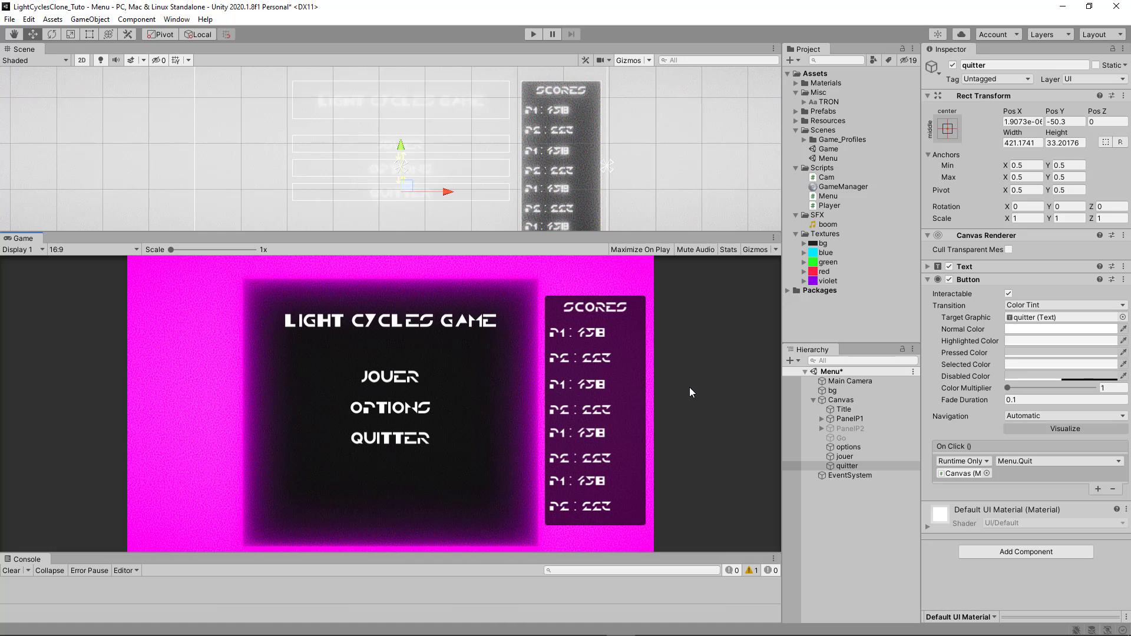
# - In the build settings, remove the deleted SampleScene and add the Menu scene followed by the Game scene
pyautogui.hotkey('ctrl', 'shift', 'b')
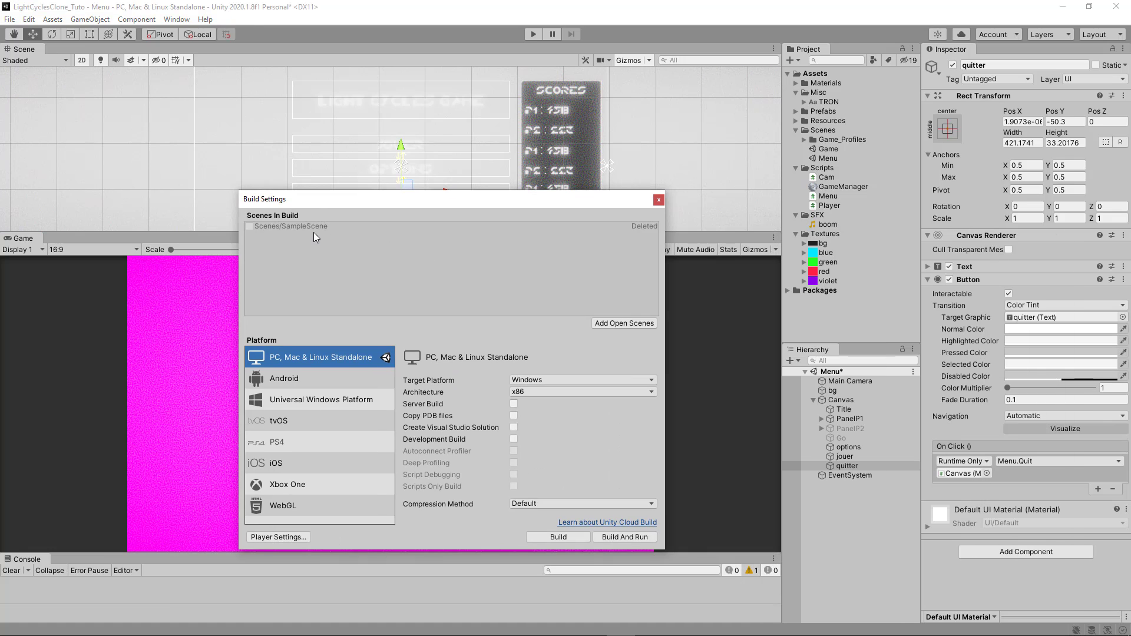
pyautogui.click(313, 229)
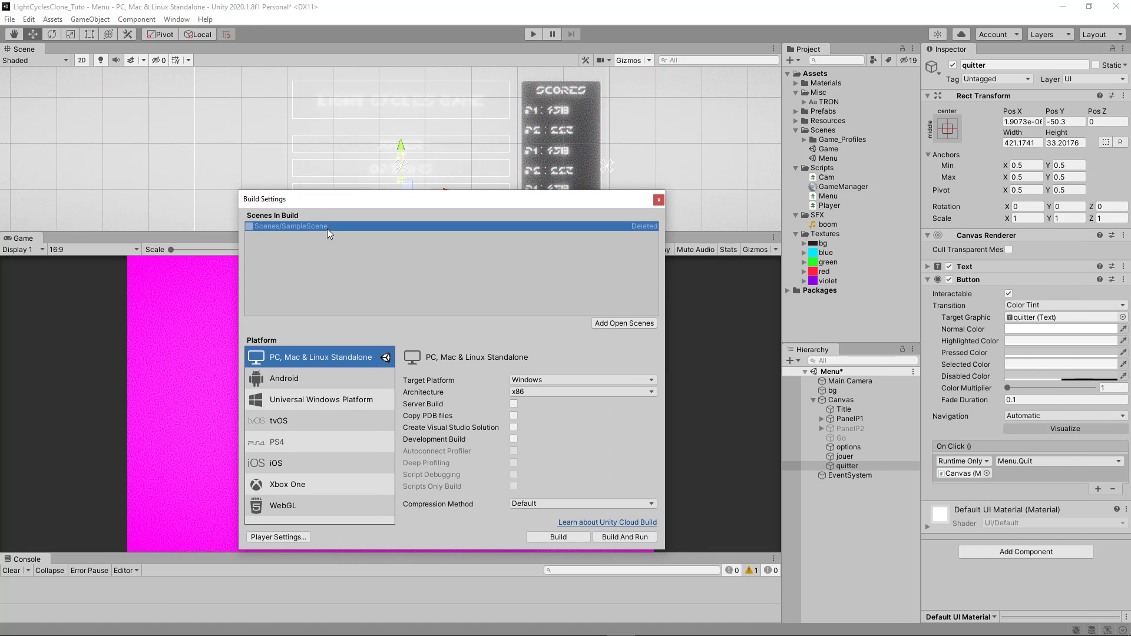
pyautogui.press('Delete')
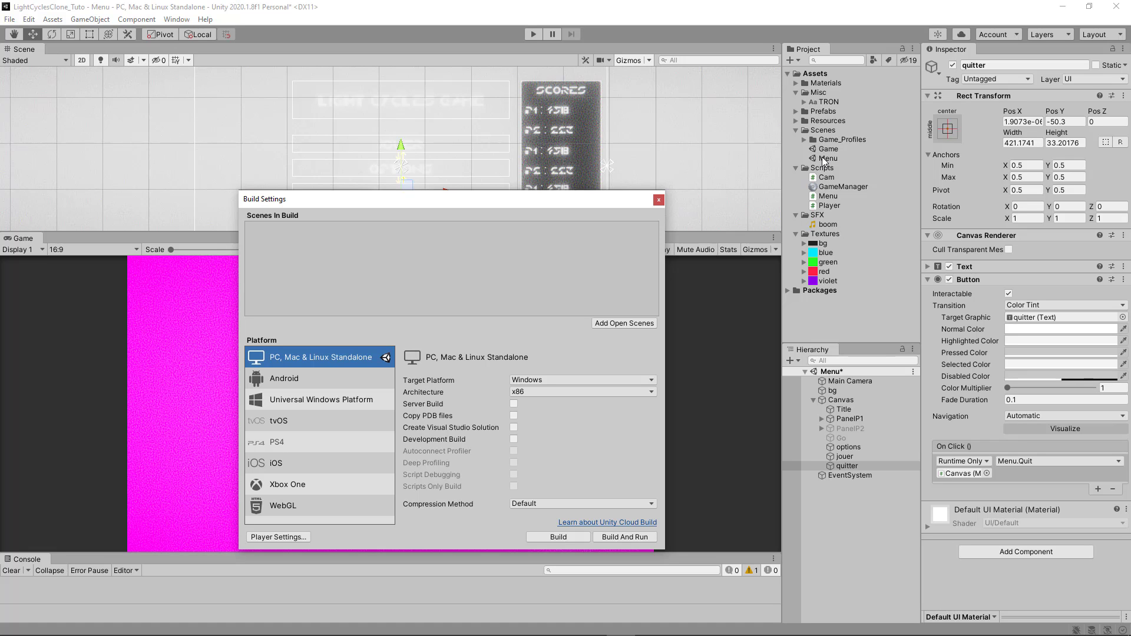
pyautogui.moveTo(824, 160); pyautogui.dragTo(443, 274)
pyautogui.moveTo(824, 150); pyautogui.dragTo(372, 261)
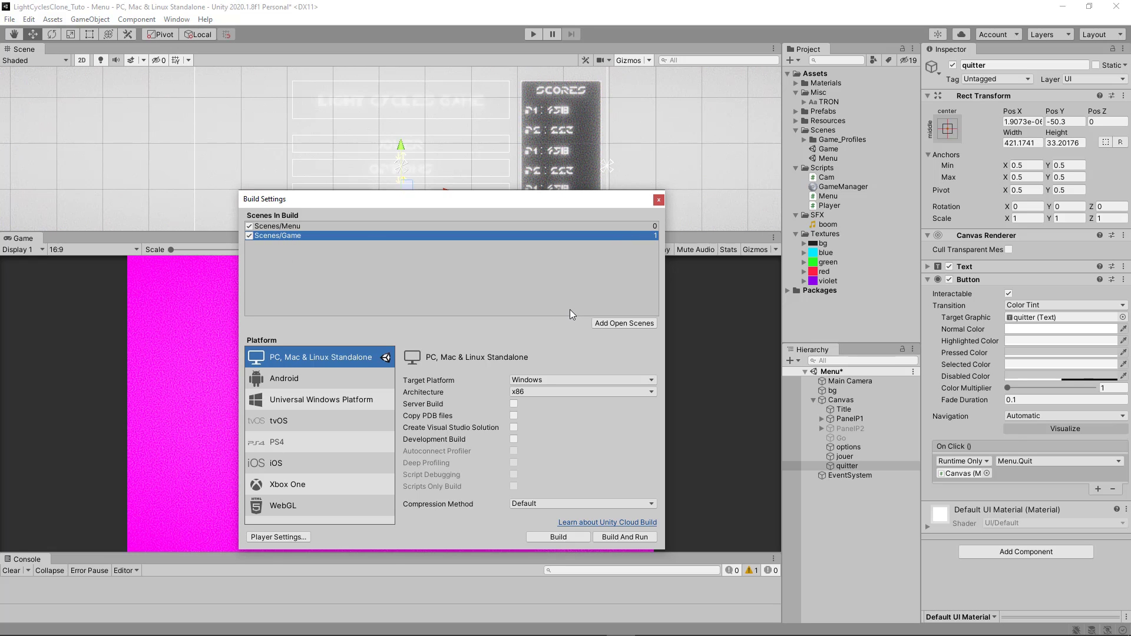
pyautogui.click(658, 200)
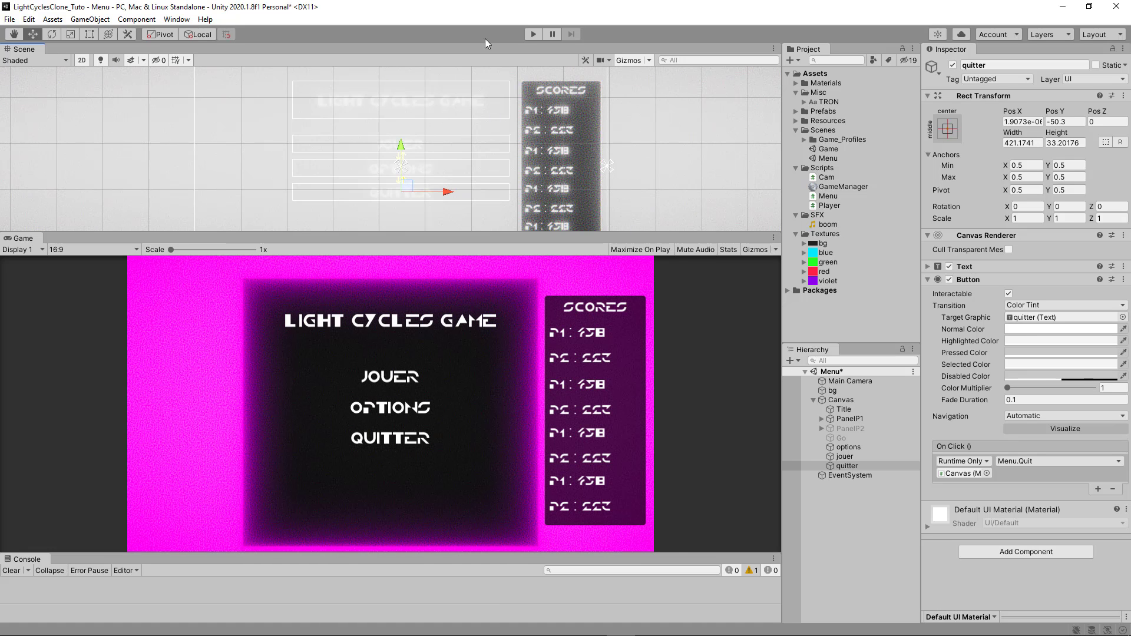
# - Run the Menu scene, test the Jouer button, and stop play mode
pyautogui.click(532, 34)
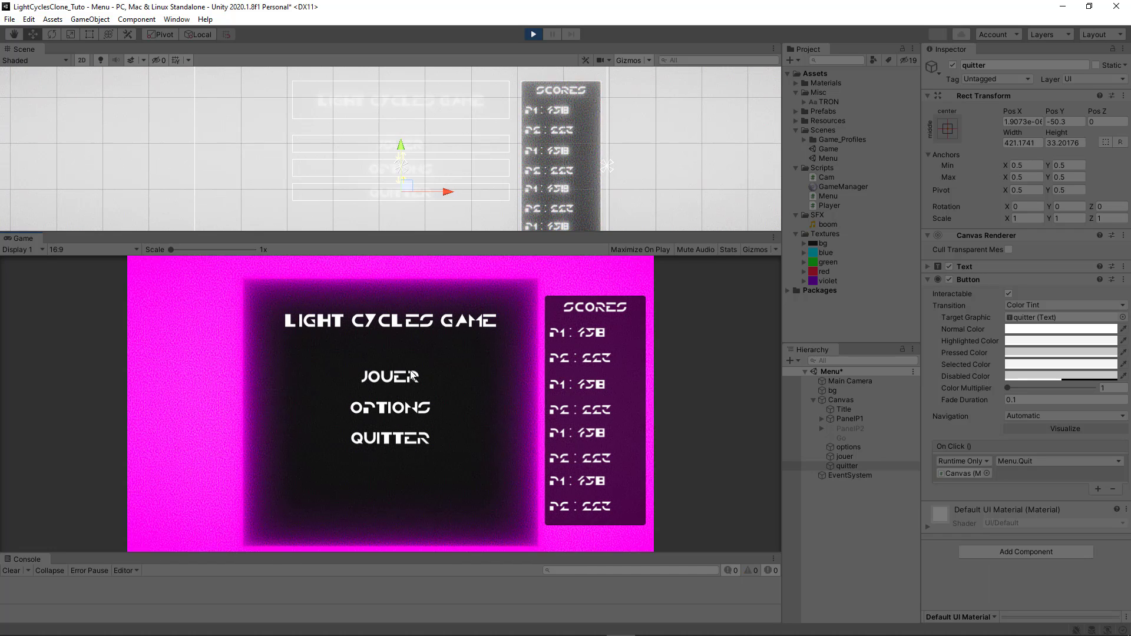
pyautogui.click(387, 376)
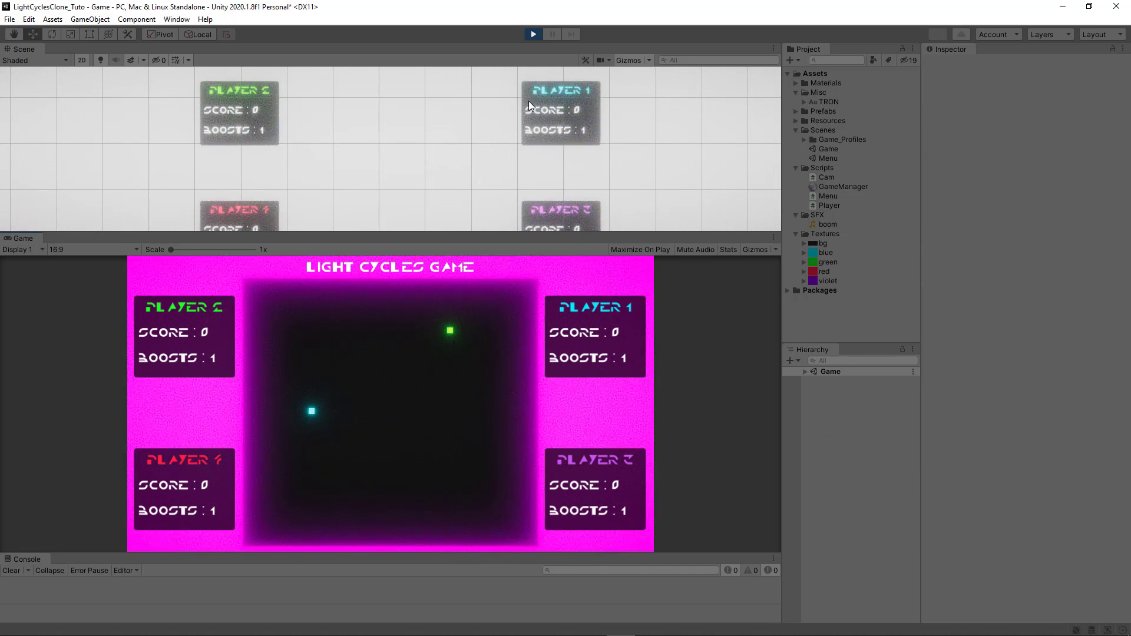
pyautogui.click(532, 35)
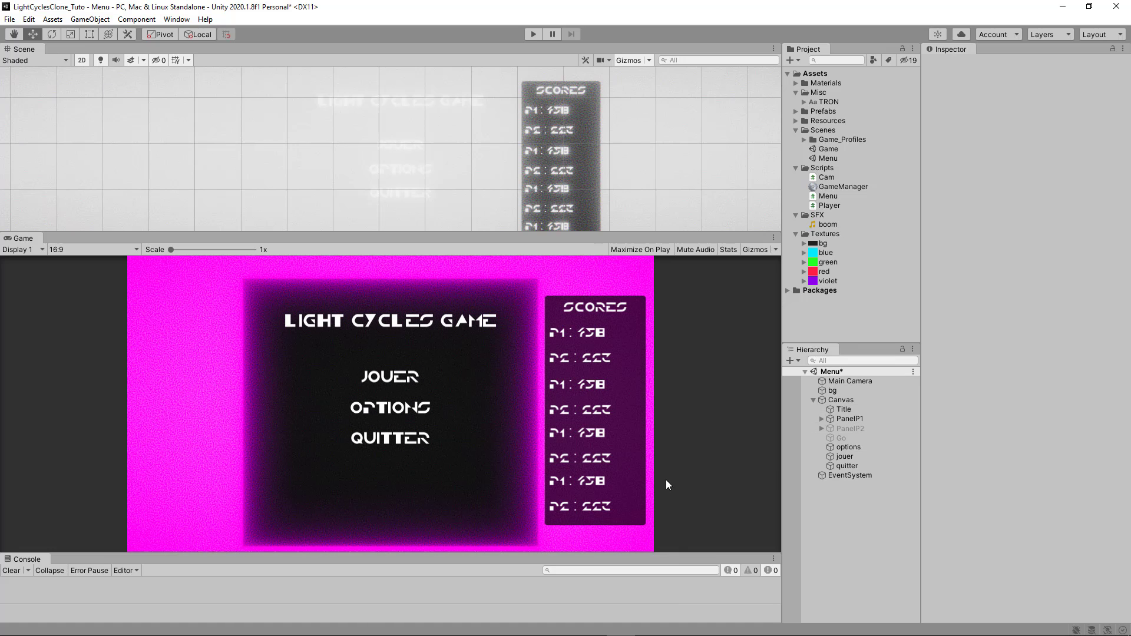
# - Duplicate the Title text and move the copy down to the bottom of the menu, at about Pos Y -409
pyautogui.click(844, 409)
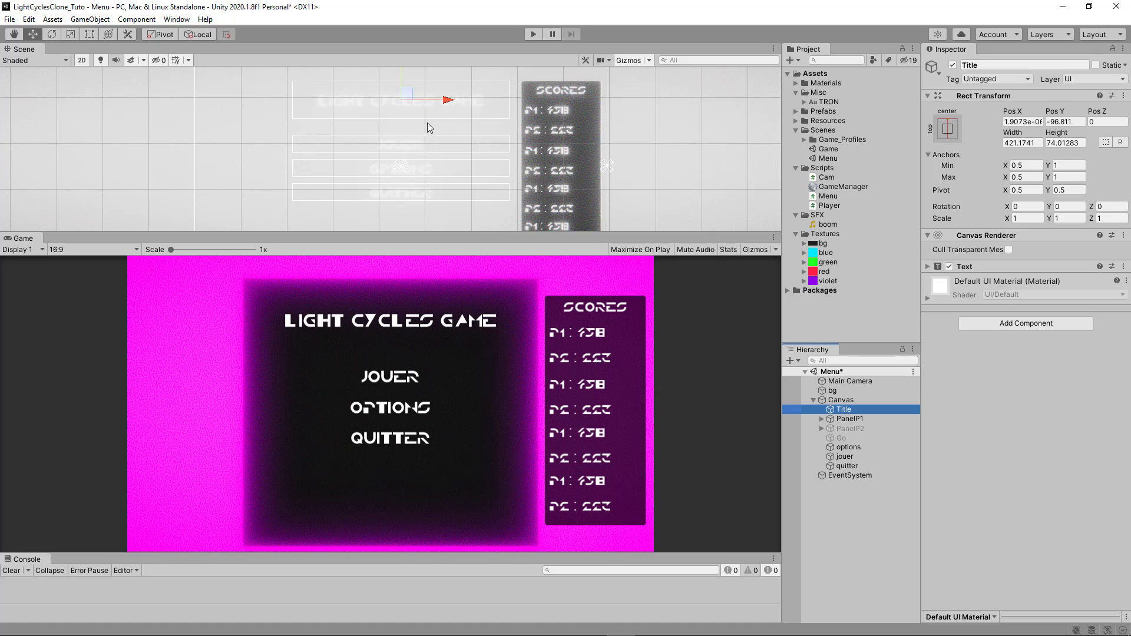
pyautogui.hotkey('ctrl', 'd')
pyautogui.moveTo(401, 76); pyautogui.dragTo(399, 234)
# - Set the duplicated title's font size to 12 and its text to Version 1.0.2
pyautogui.click(927, 266)
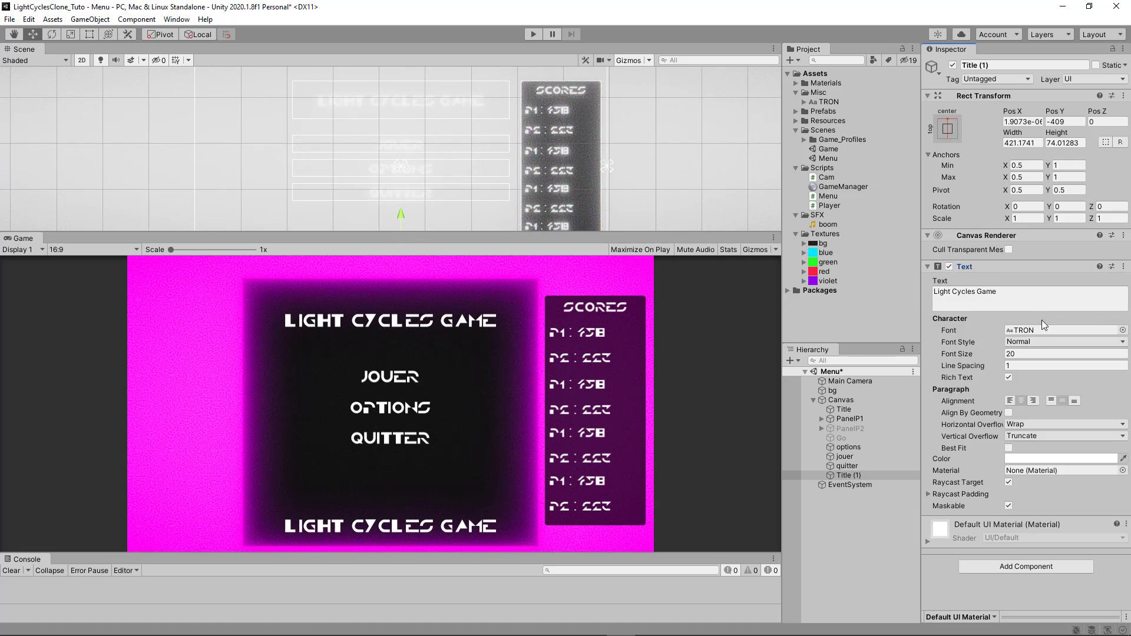
pyautogui.click(1034, 353)
pyautogui.write('12')
pyautogui.click(1000, 296)
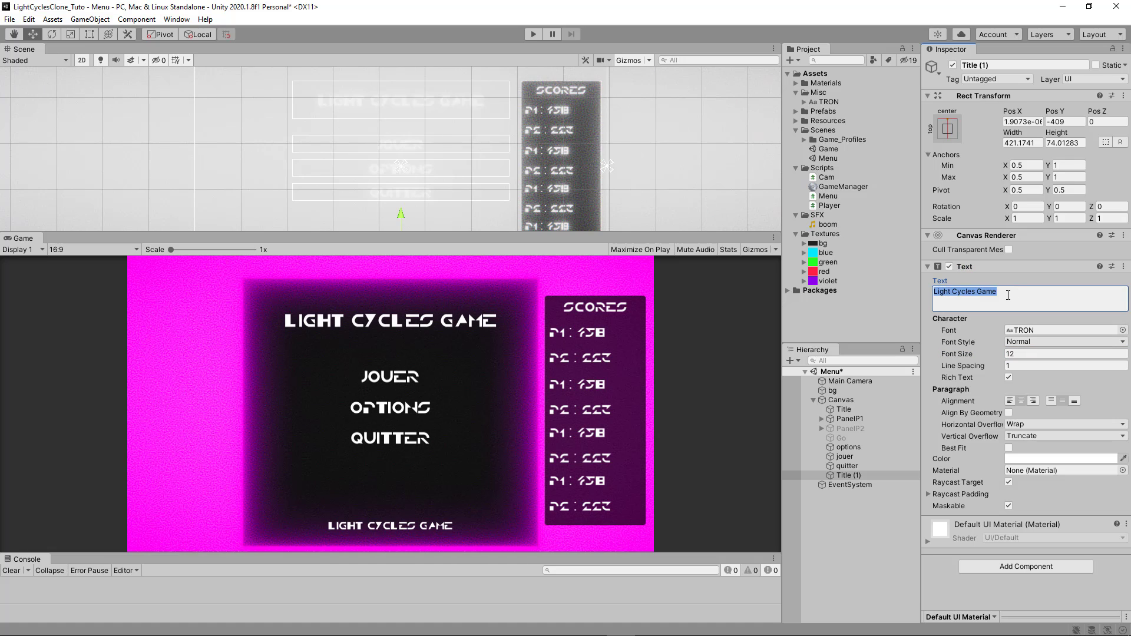
pyautogui.write('Version 1')
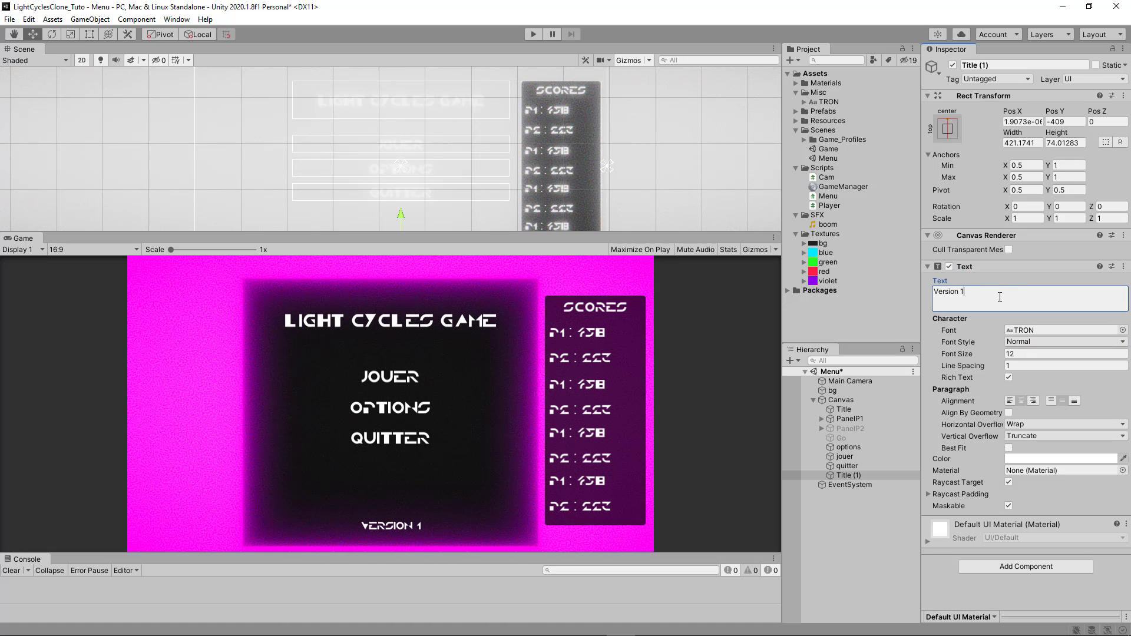
pyautogui.write('.0.2')
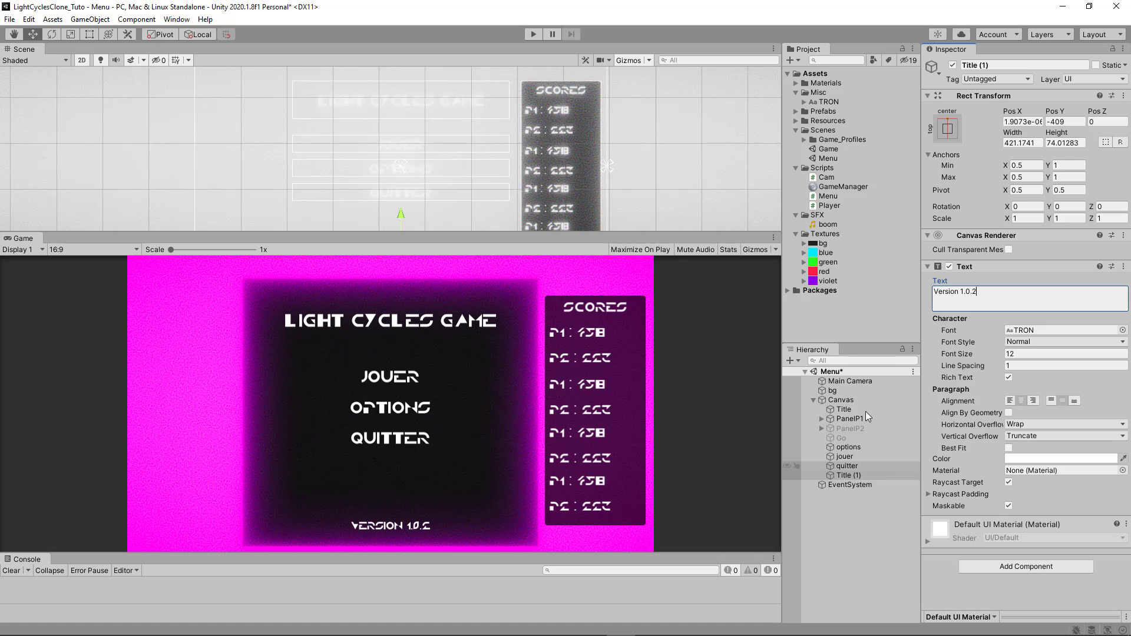
# - Anchor the version text to the bottom center and nudge it to Pos Y 40
pyautogui.click(948, 129)
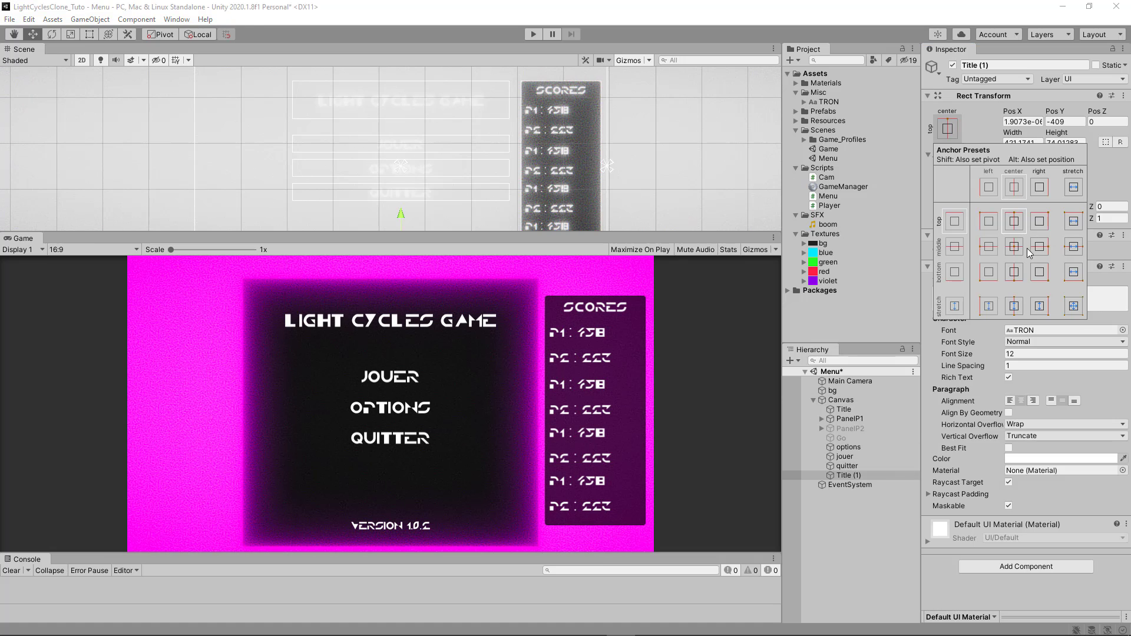
pyautogui.click(1015, 272)
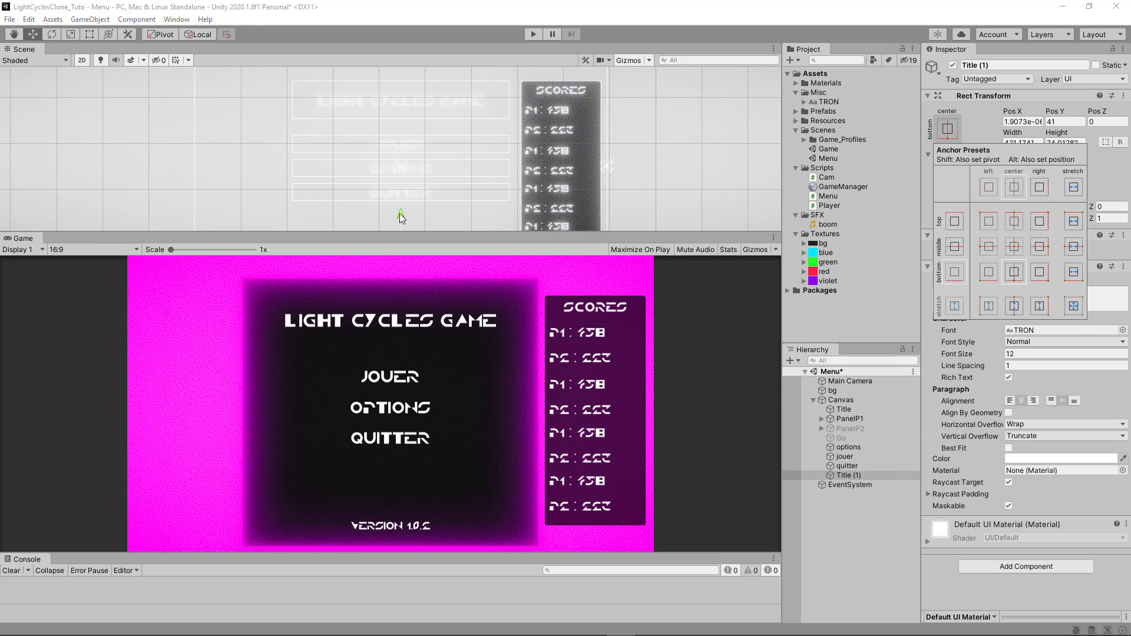
pyautogui.moveTo(399, 214); pyautogui.dragTo(401, 214)
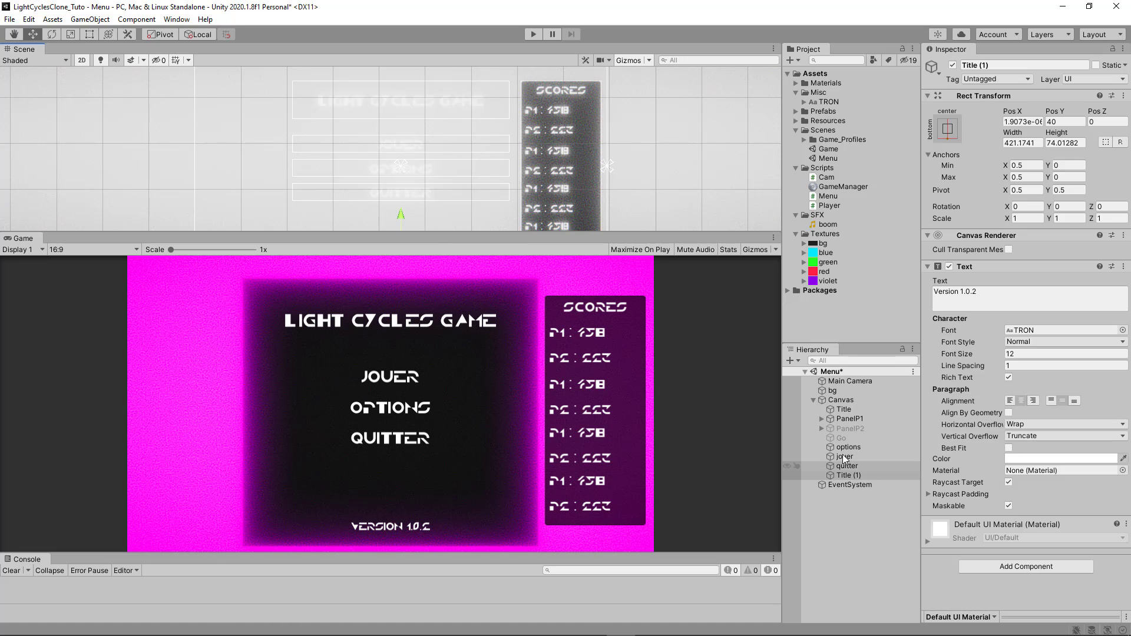
# - Add a UI Panel as a child of the Canvas
pyautogui.click(823, 397)
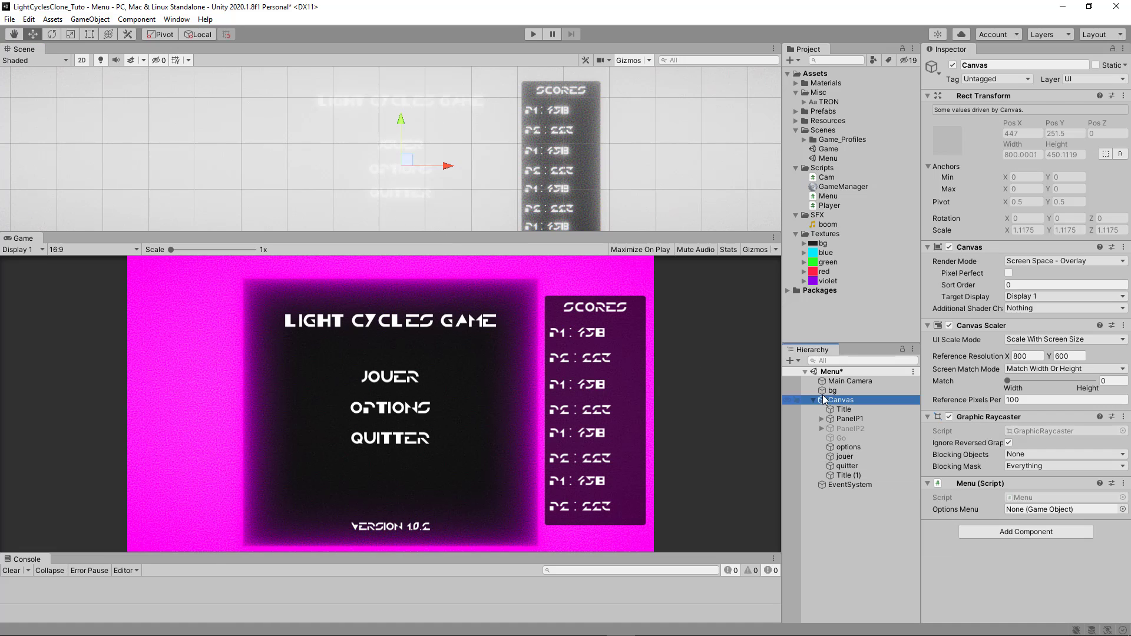
pyautogui.click(89, 19)
pyautogui.moveTo(132, 140)
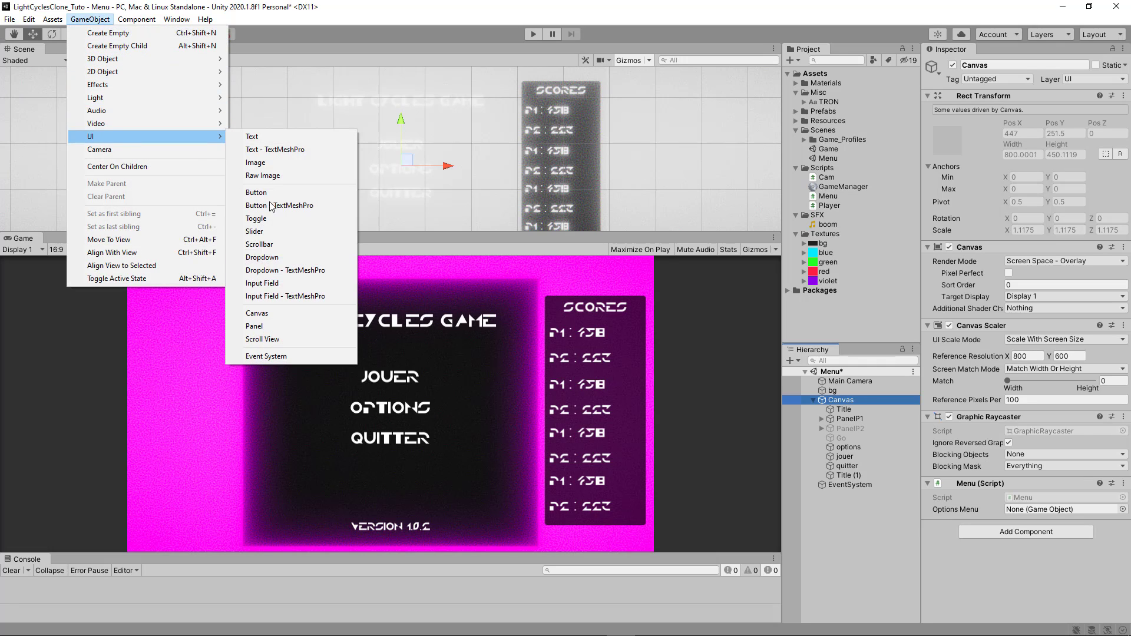
pyautogui.click(279, 327)
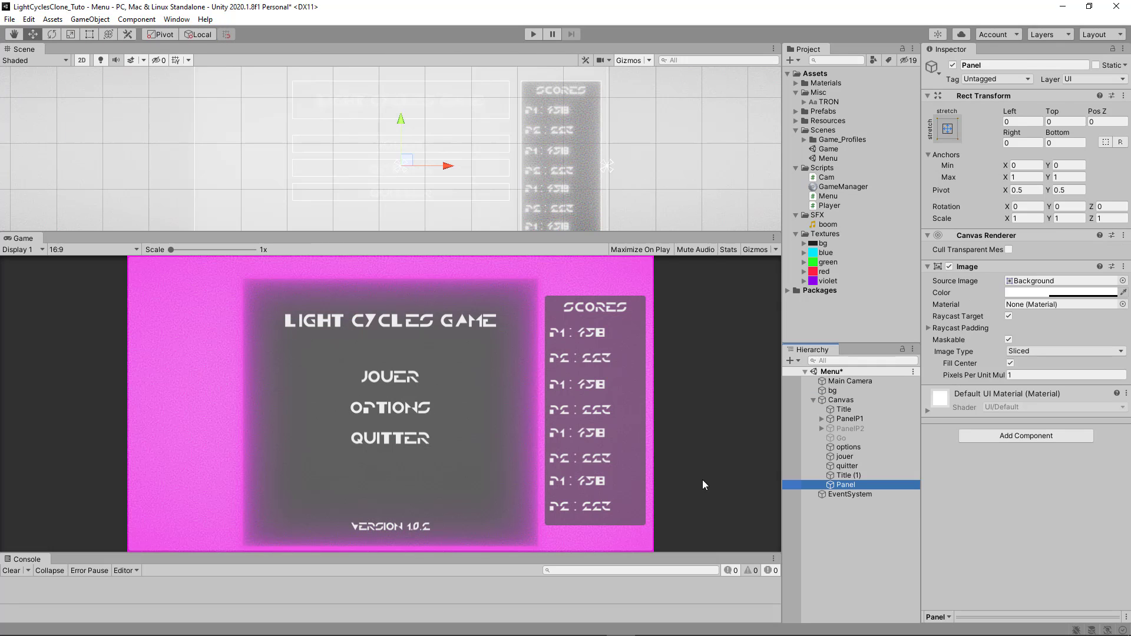
# - Set the new panel's image color to black with an alpha of 200
pyautogui.click(1025, 293)
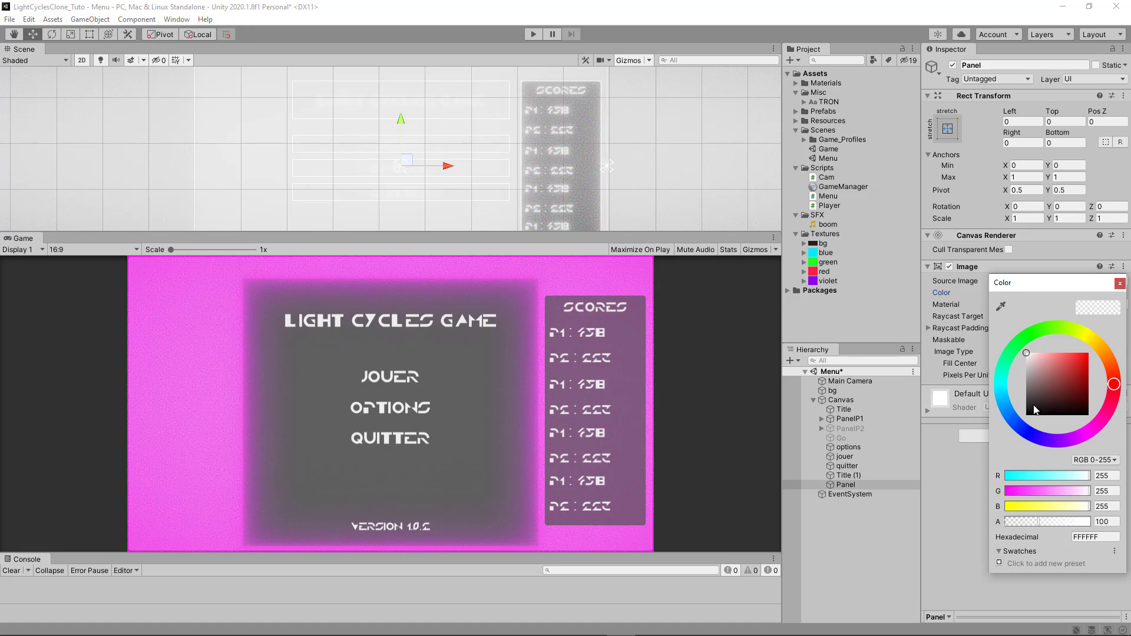
pyautogui.moveTo(1035, 410); pyautogui.dragTo(1026, 416)
pyautogui.click(1102, 521)
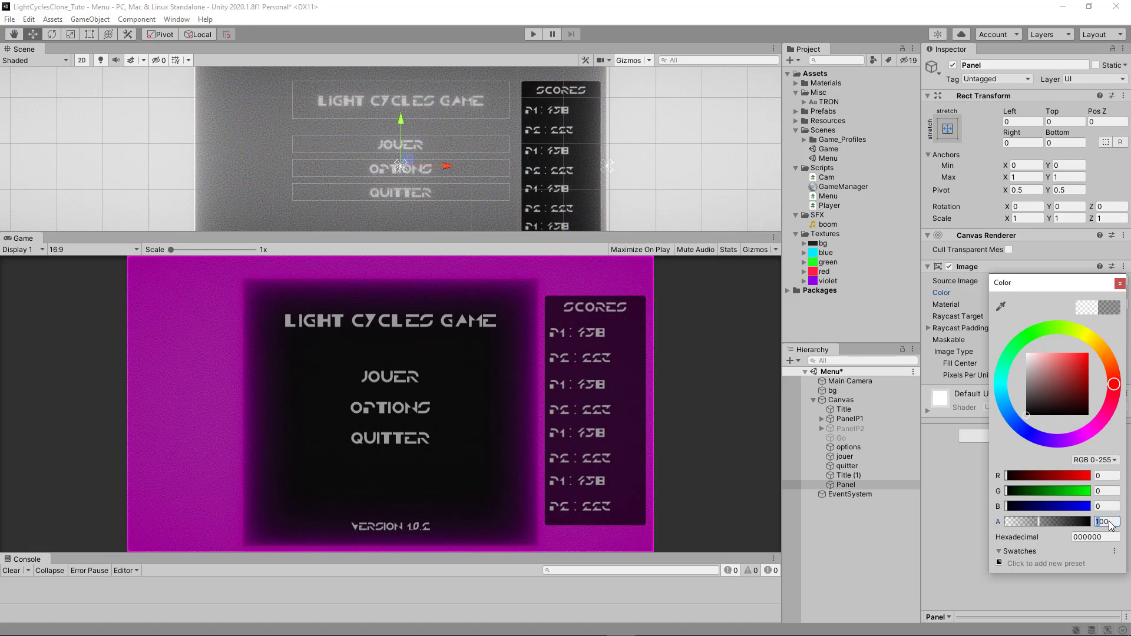
pyautogui.write('200')
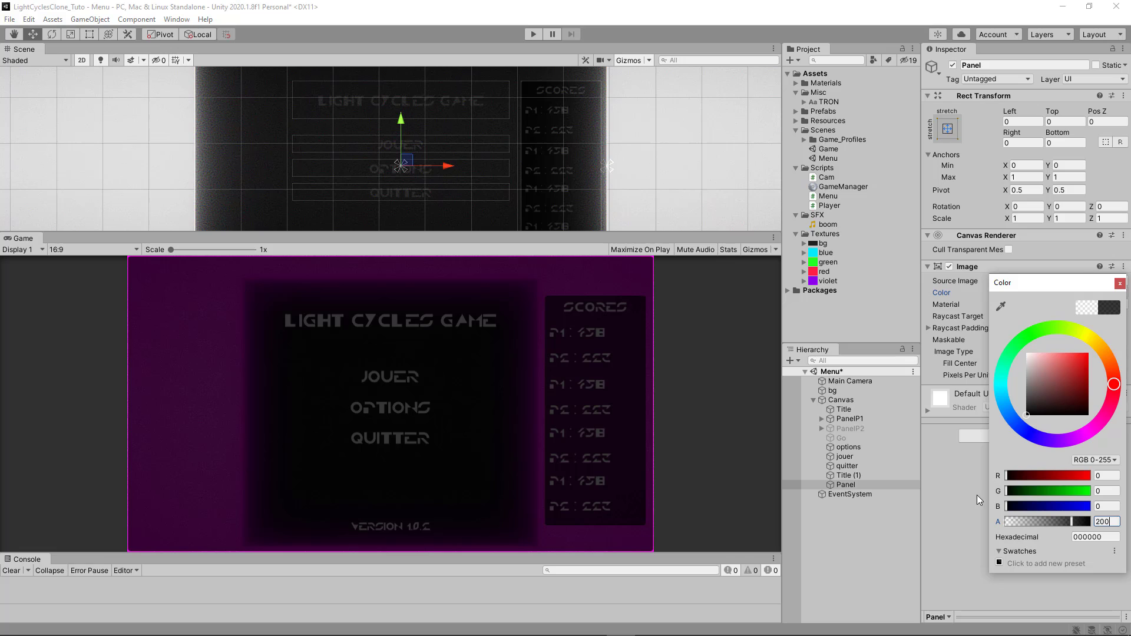
pyautogui.click(1120, 285)
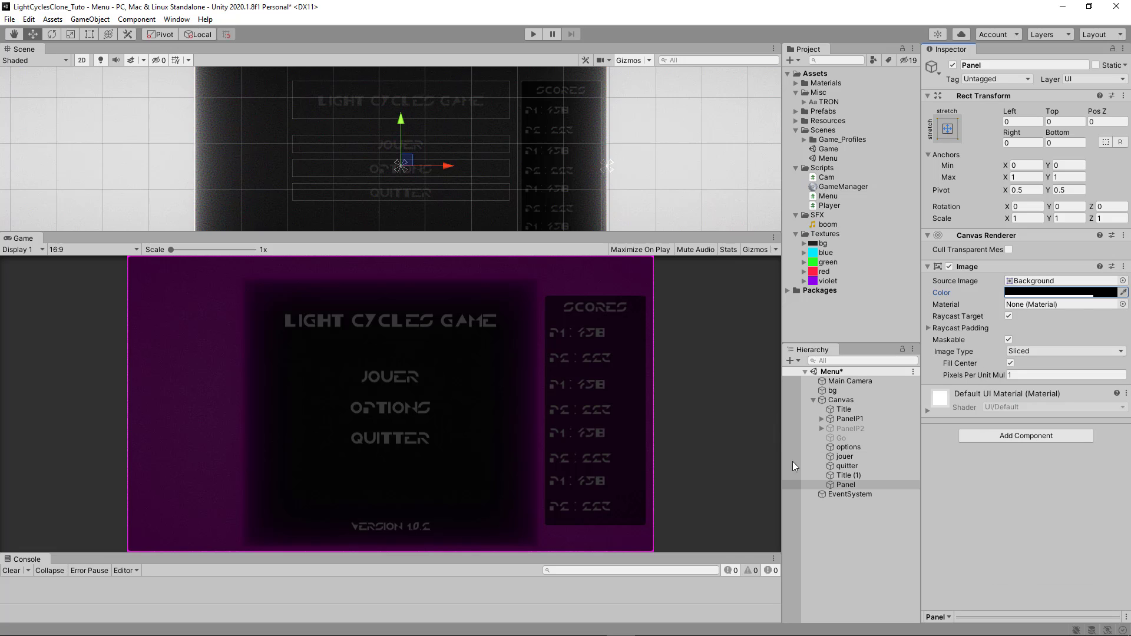
# - Rename the new panel as PanelOptions
pyautogui.click(853, 483)
pyautogui.write('Options')
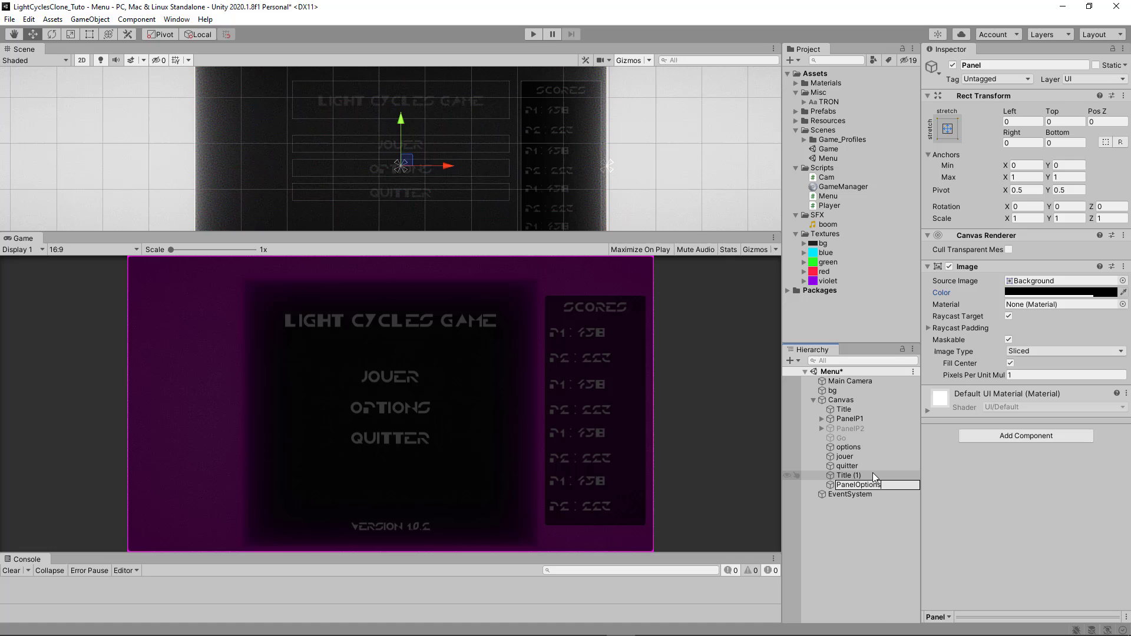
pyautogui.press('Return')
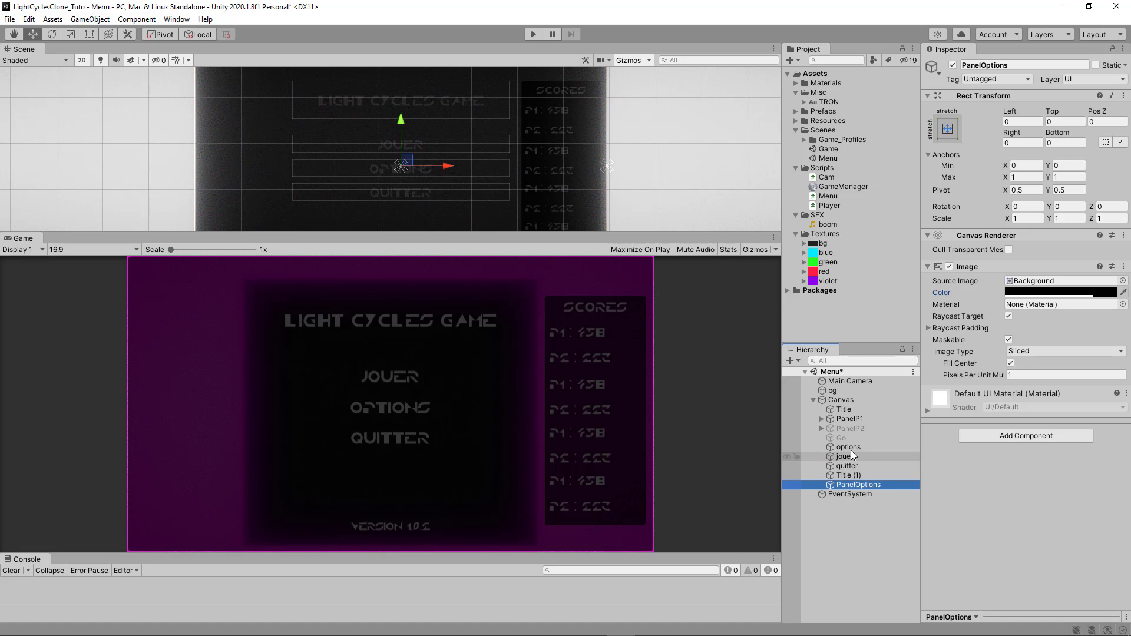
# - Duplicate the options button, make the copy a child of PanelOptions and set its text to Retour
pyautogui.click(850, 446)
pyautogui.hotkey('ctrl', 'd')
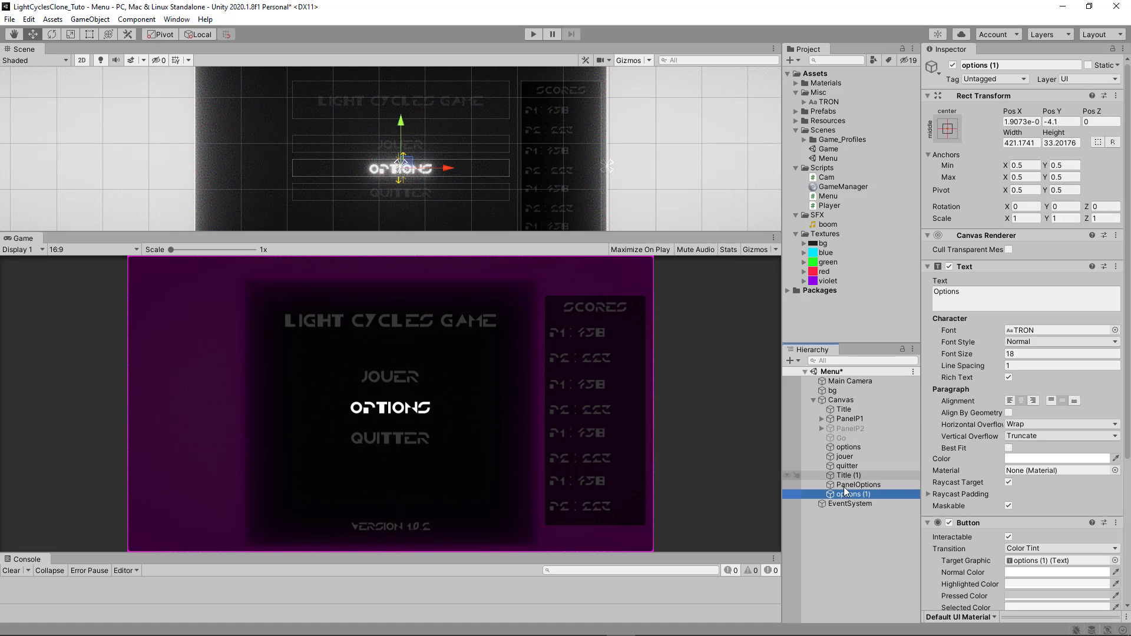
pyautogui.moveTo(843, 494); pyautogui.dragTo(851, 485)
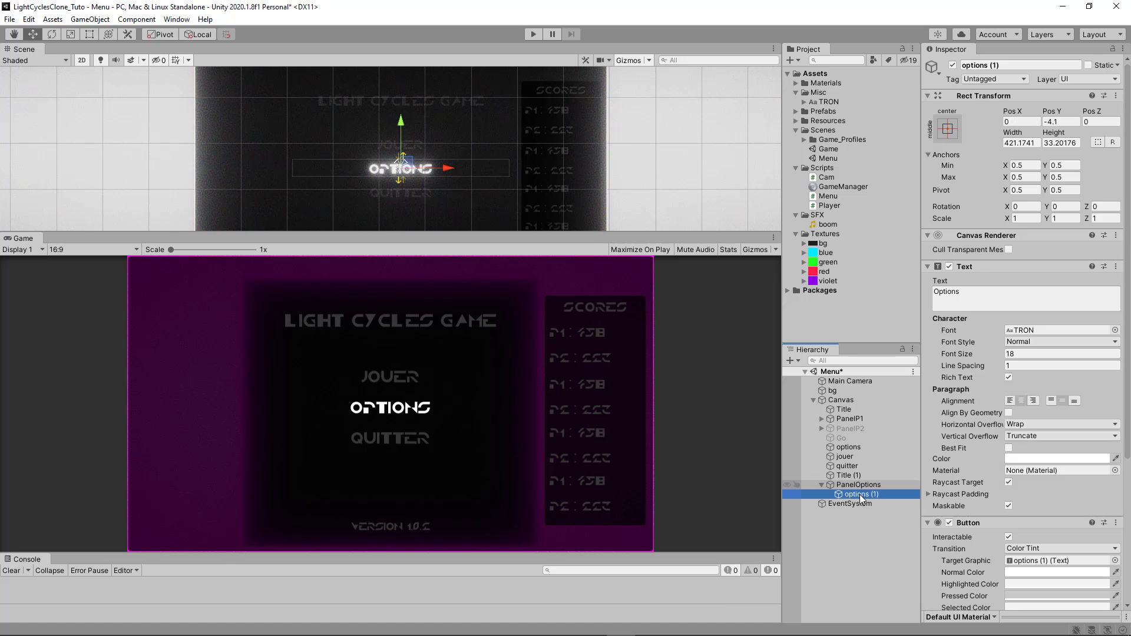
pyautogui.click(976, 296)
pyautogui.write('Retour')
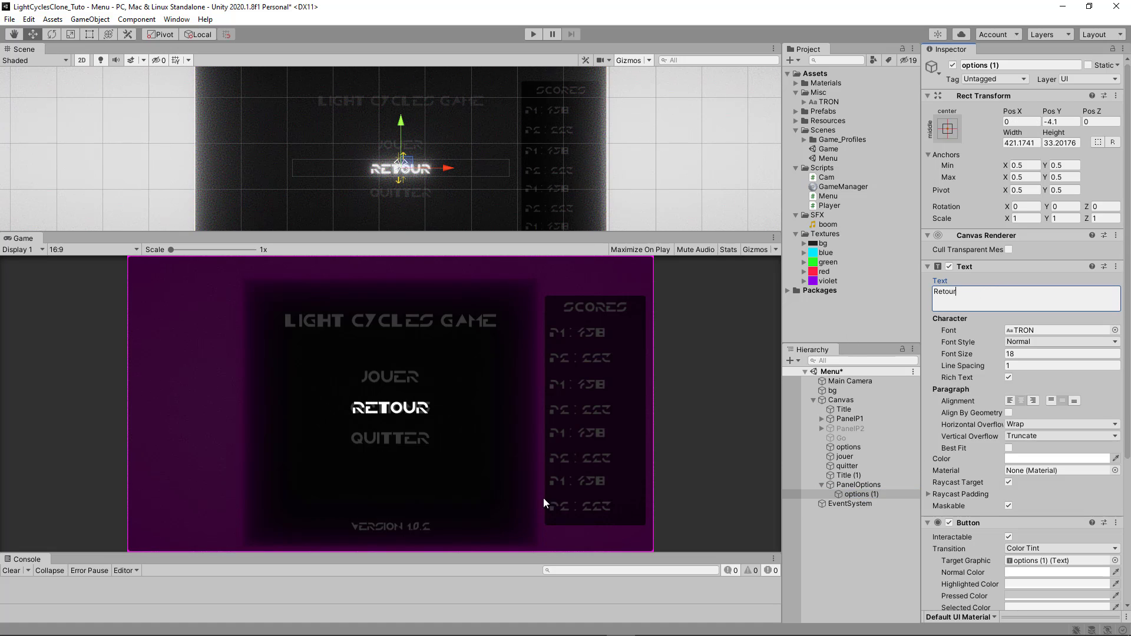
# - Set the alpha of the PanelOptions image color to 230
pyautogui.click(851, 477)
pyautogui.click(853, 486)
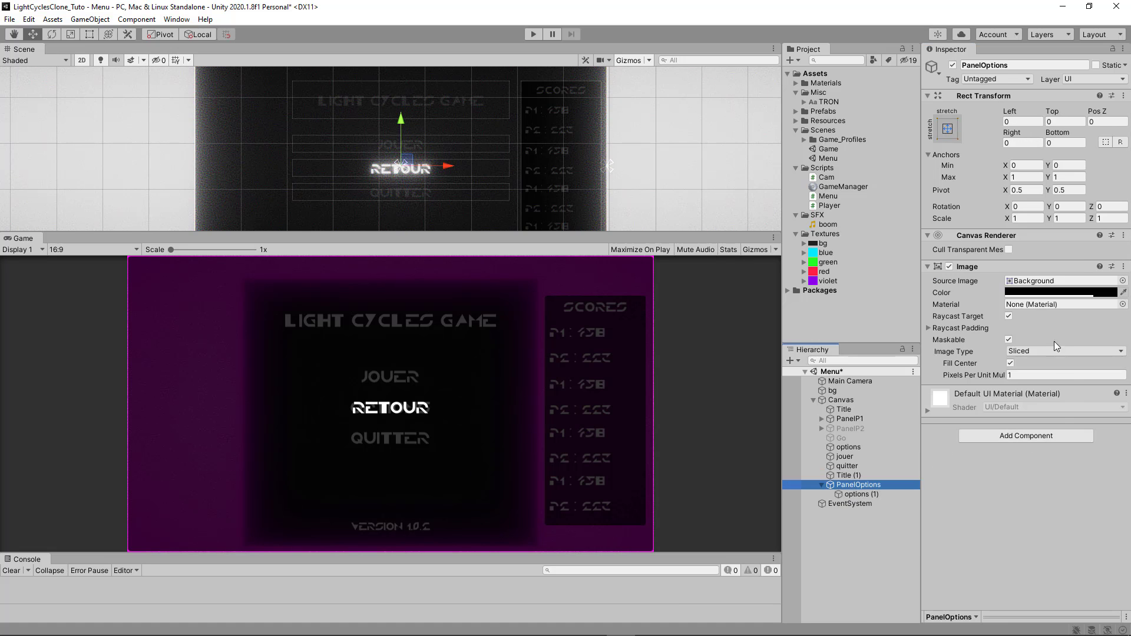
pyautogui.click(1044, 292)
pyautogui.click(1109, 517)
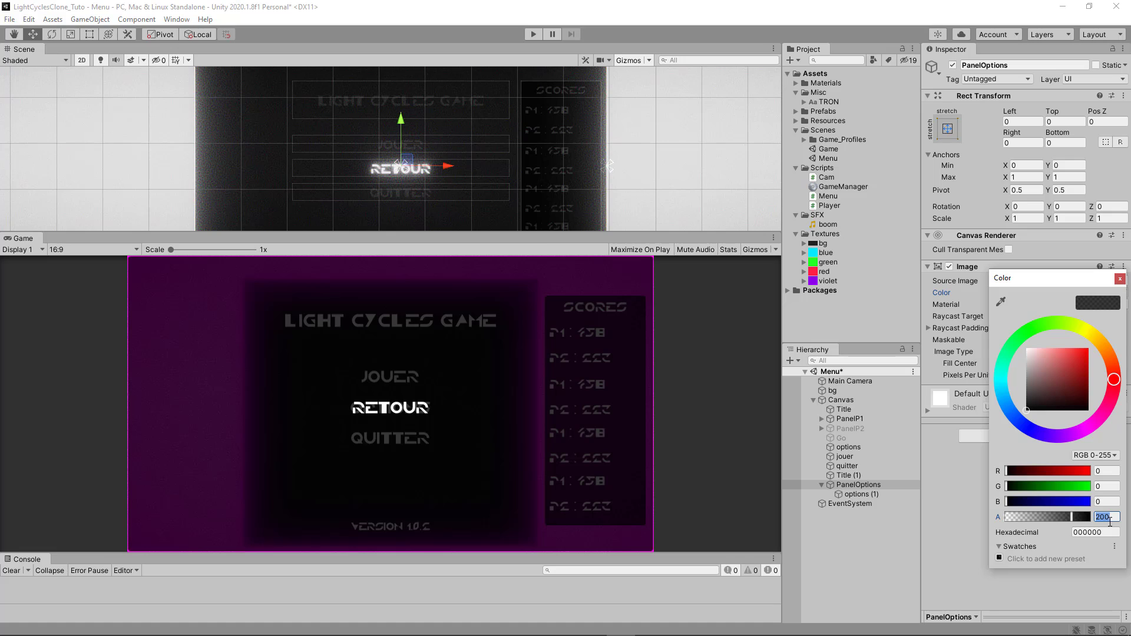
pyautogui.write('230')
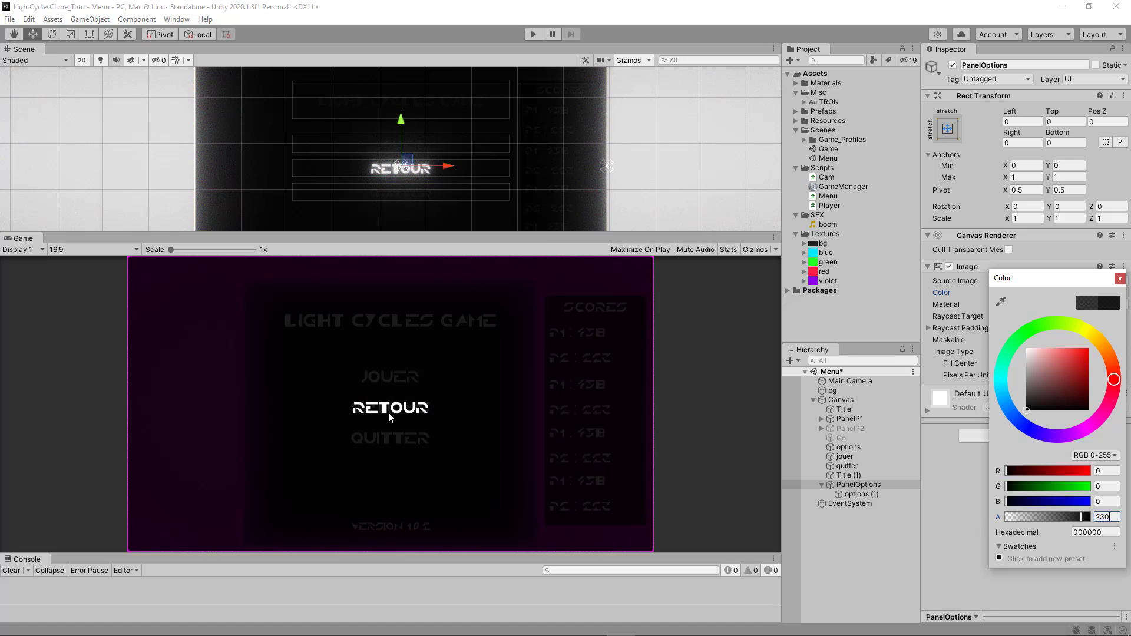
# - Deactivate PanelOptions and assign it as the Options Menu object of the Menu script on the Canvas
pyautogui.click(857, 493)
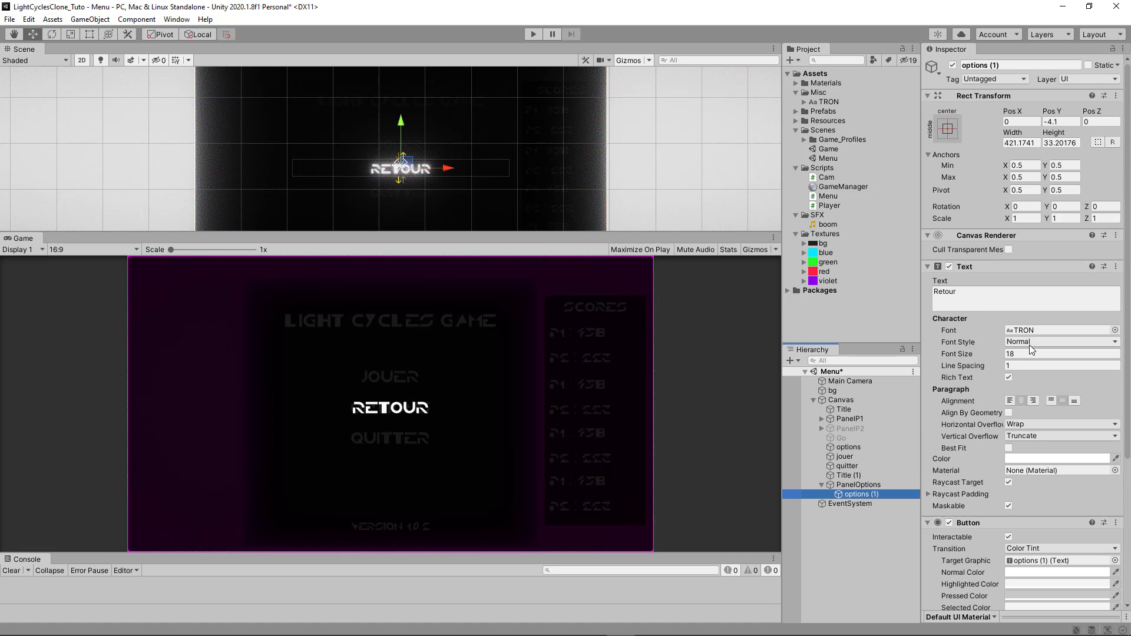
pyautogui.scroll(-5, 1014, 494)
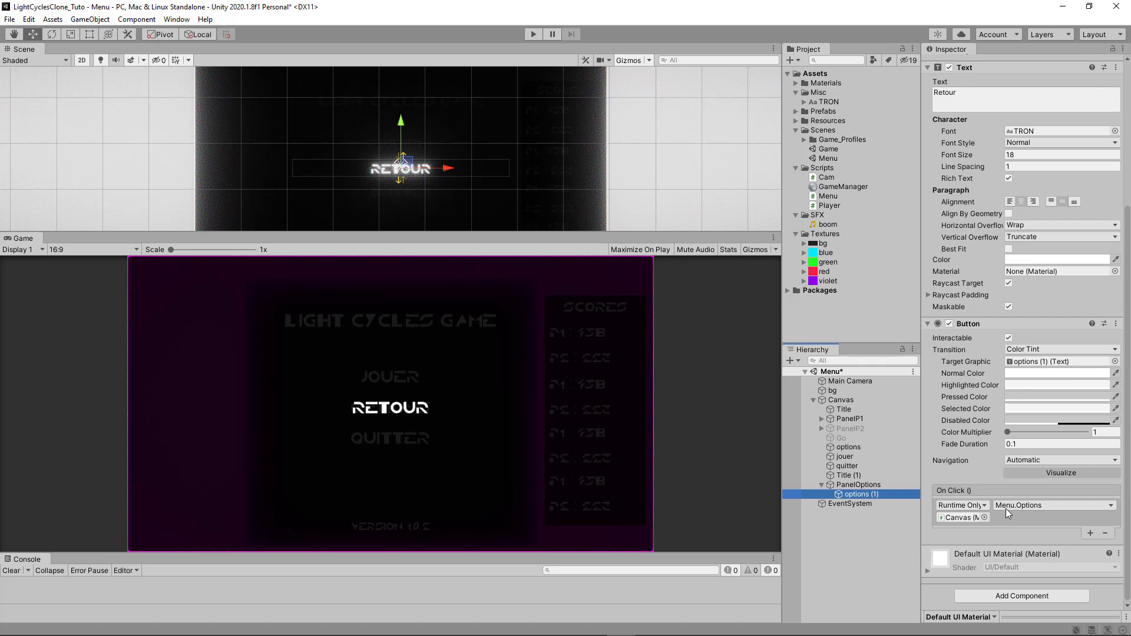
pyautogui.click(841, 486)
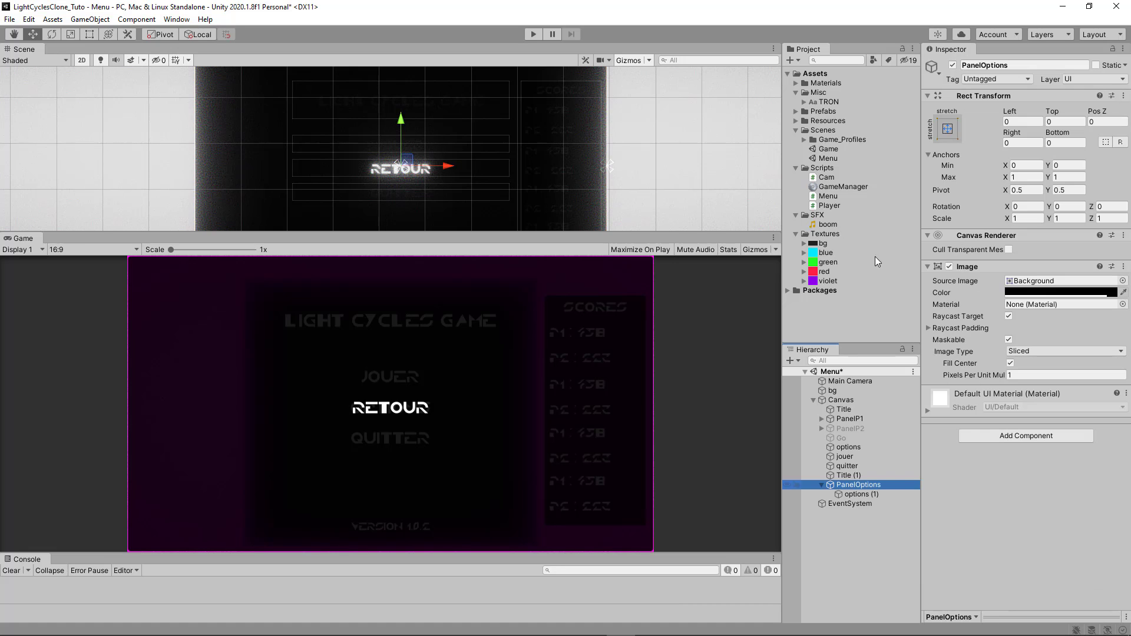
pyautogui.click(953, 65)
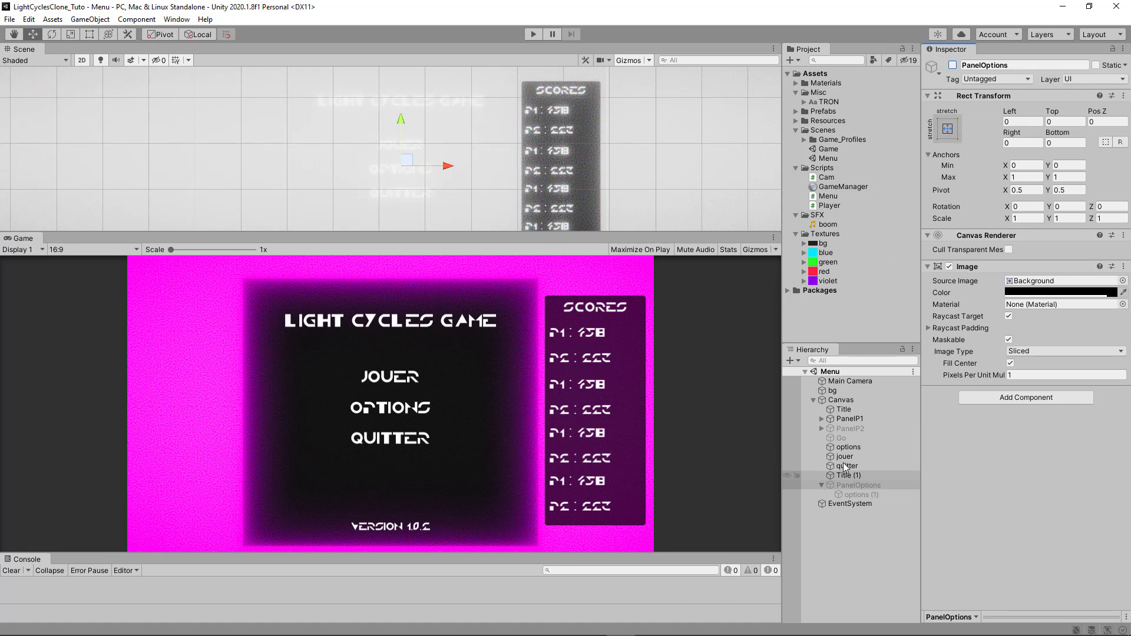
pyautogui.click(841, 400)
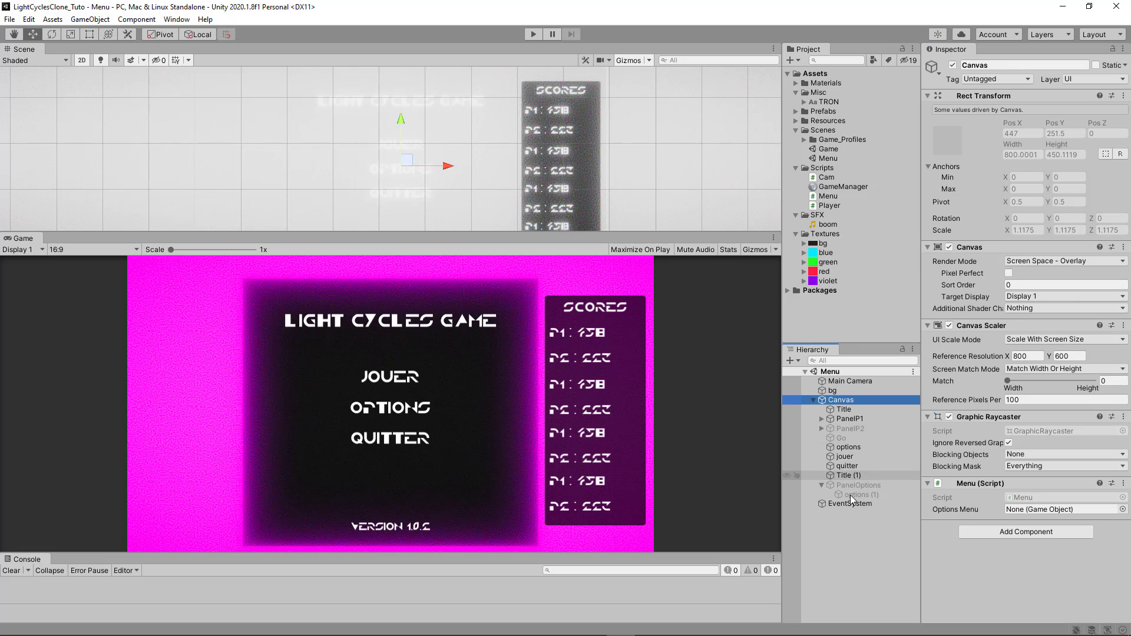
pyautogui.moveTo(846, 484); pyautogui.dragTo(1020, 511)
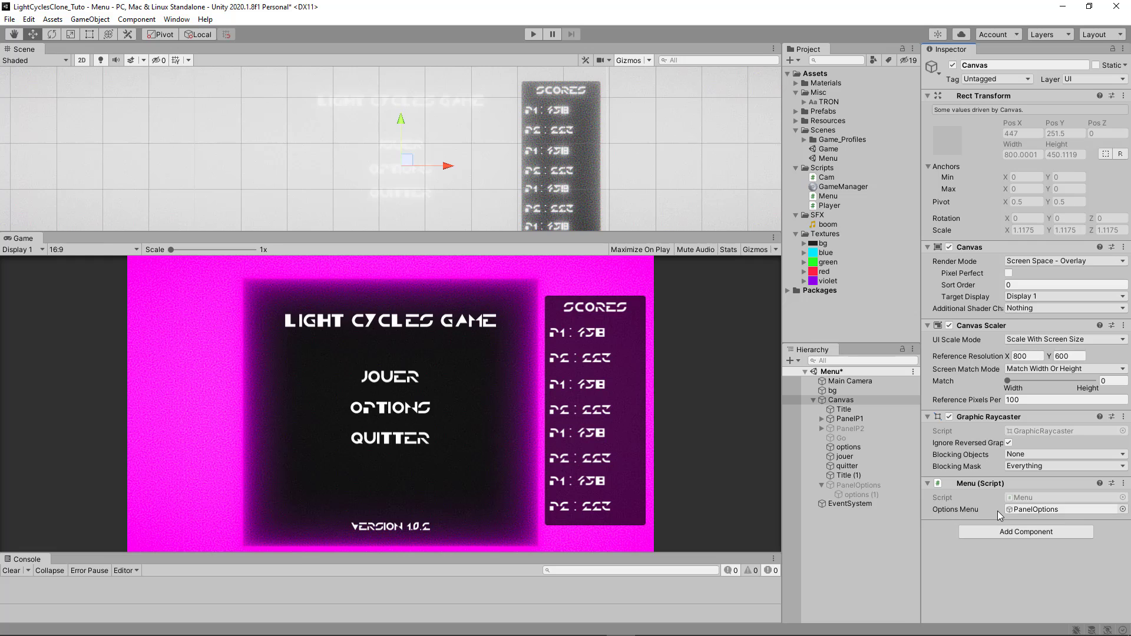
# - Switch to Menu.cs in Visual Studio and add an empty else block after the if(!optionsOpen) block in Options()
pyautogui.hotkey('alt', 'Tab')
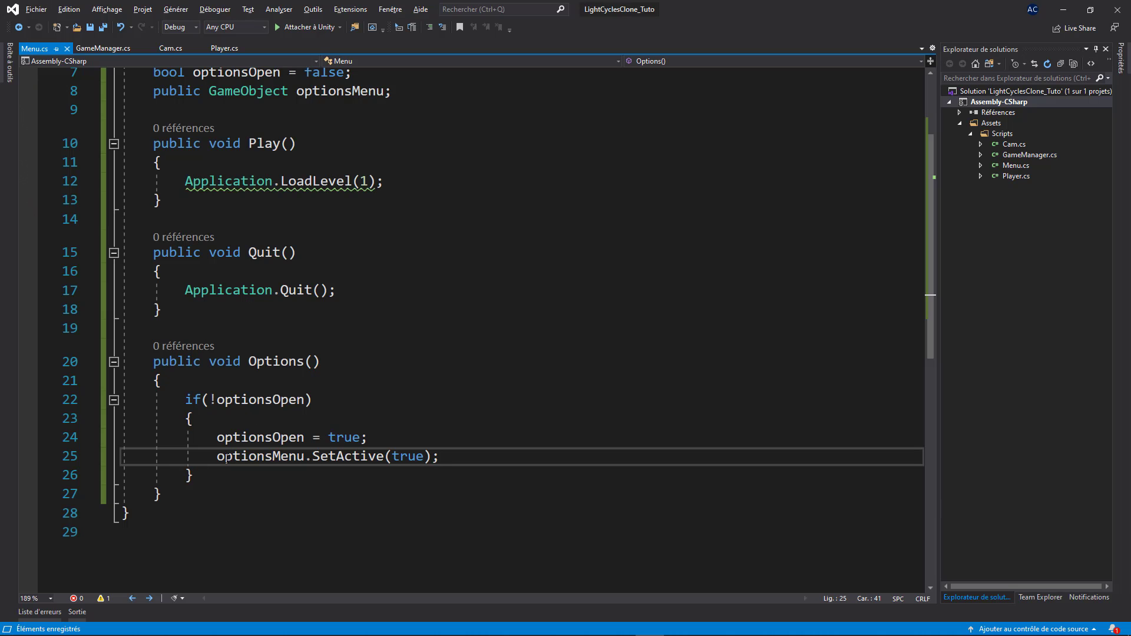
pyautogui.click(238, 476)
pyautogui.press('Return')
pyautogui.write('e')
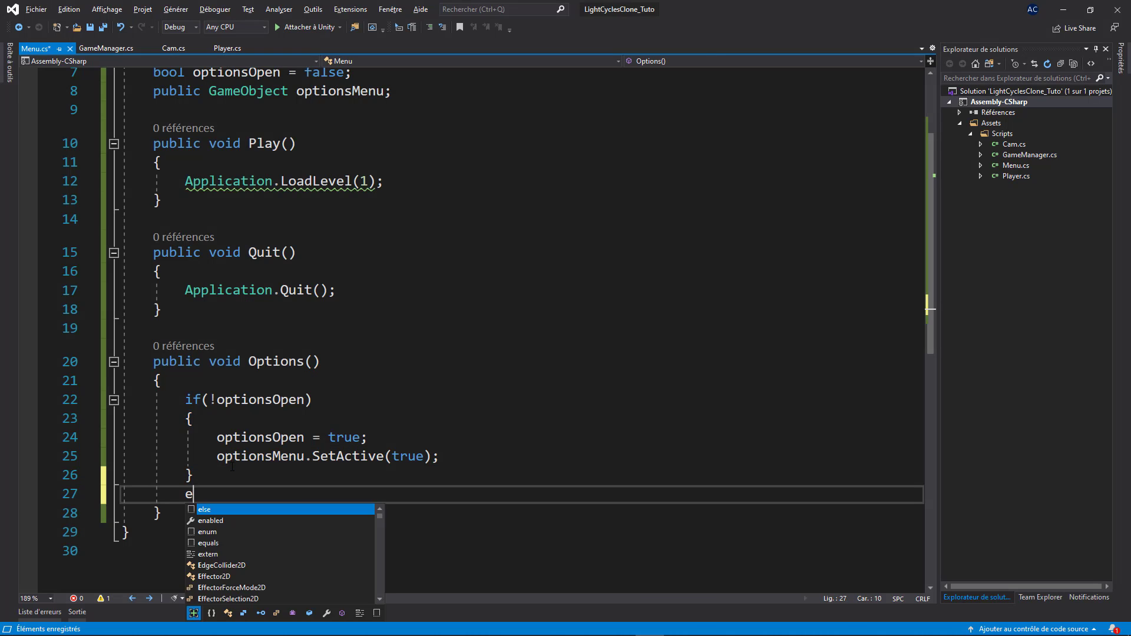
pyautogui.write('lse')
pyautogui.press('Return')
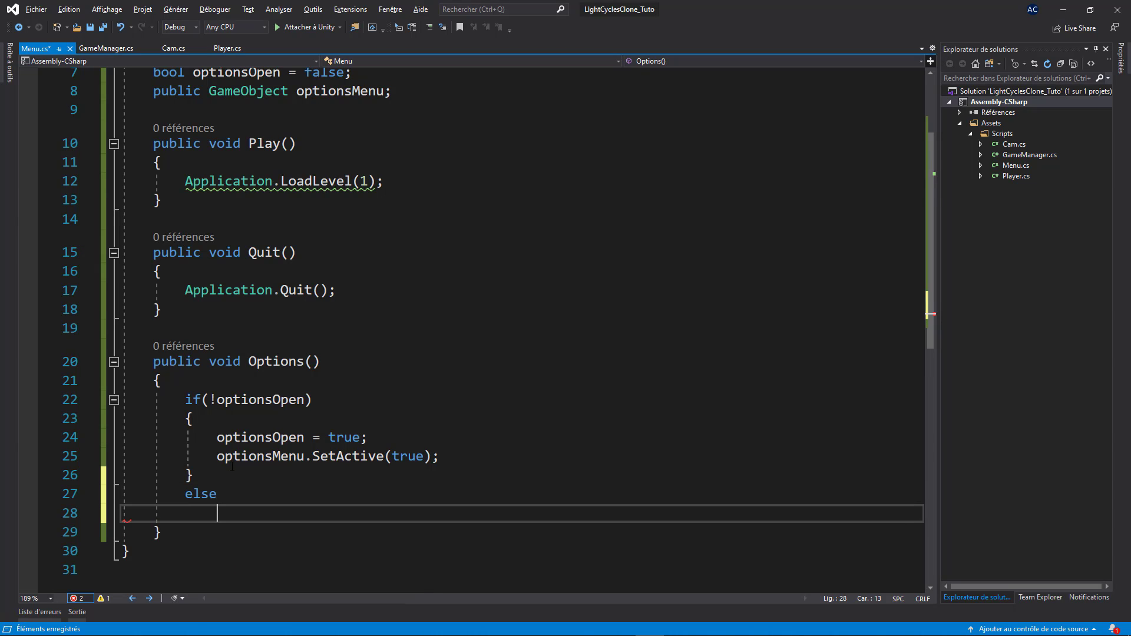
pyautogui.write('{')
pyautogui.press('Return')
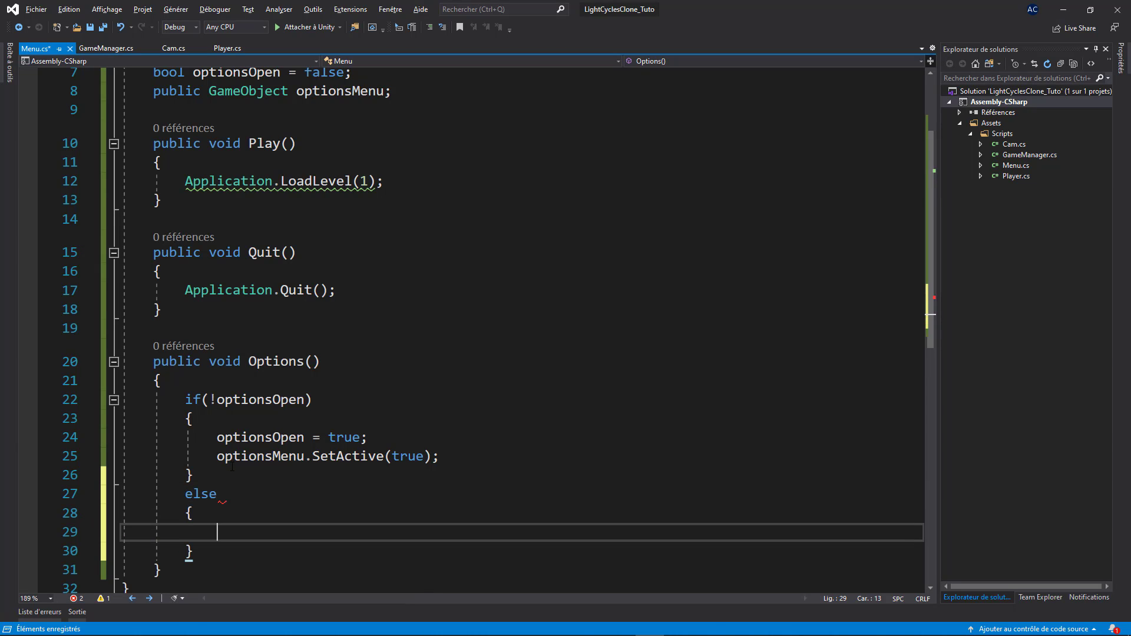
# - Fill the else block with a copy of the optionsOpen assignment, changed to optionsOpen = false;
pyautogui.moveTo(442, 456); pyautogui.dragTo(217, 438)
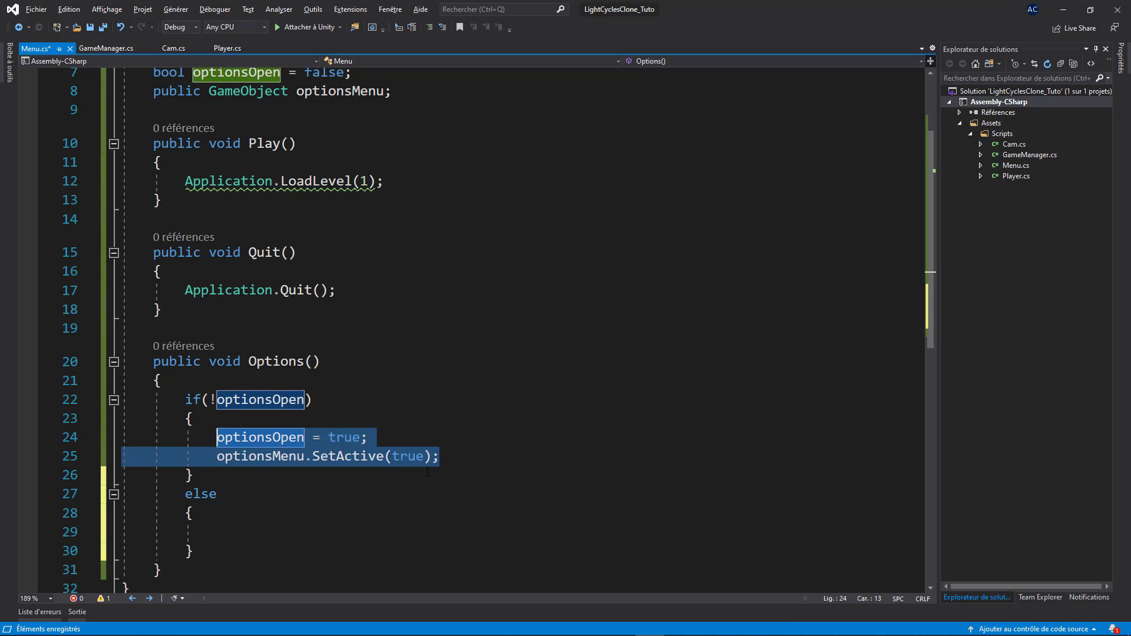
pyautogui.click(354, 475)
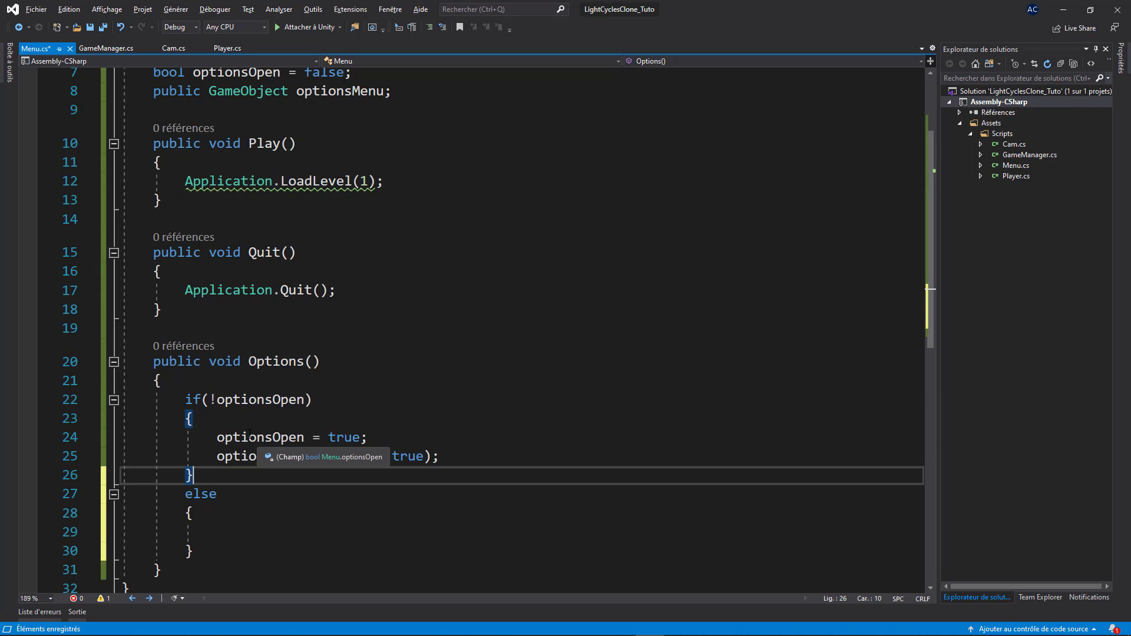
pyautogui.moveTo(368, 437); pyautogui.dragTo(217, 437)
pyautogui.hotkey('ctrl', 'c')
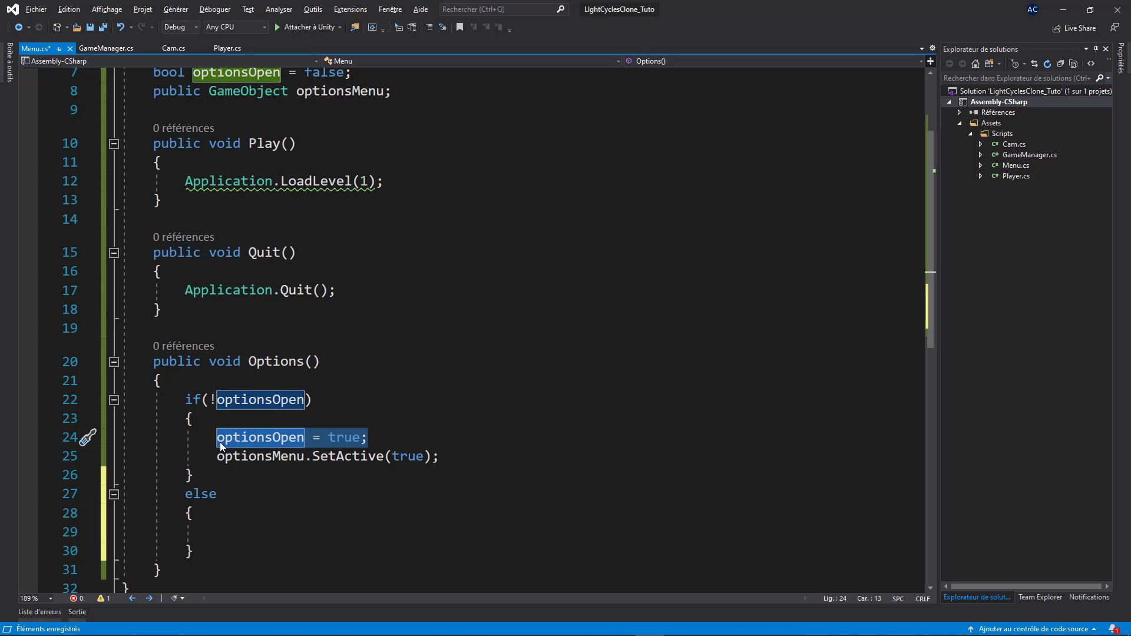
pyautogui.click(259, 533)
pyautogui.hotkey('ctrl', 'v')
pyautogui.doubleClick(344, 532)
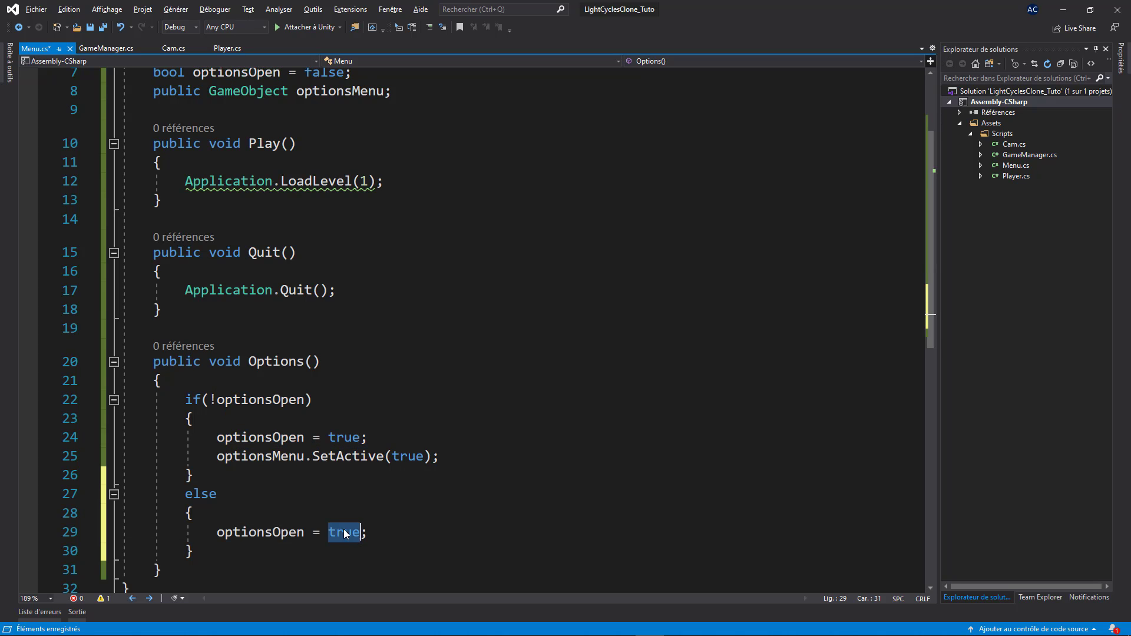
pyautogui.write('false')
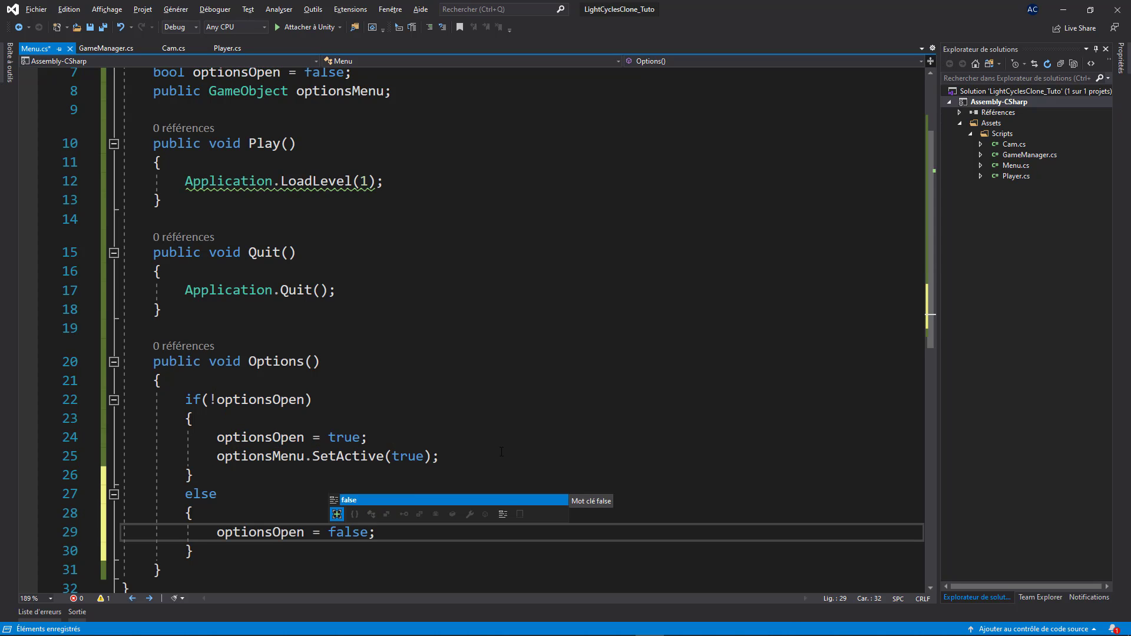
# - Add the line optionsMenu.SetActive(optionsOpen); after the else block in Options()
pyautogui.click(438, 445)
pyautogui.moveTo(439, 456); pyautogui.dragTo(217, 456)
pyautogui.hotkey('ctrl', 'c')
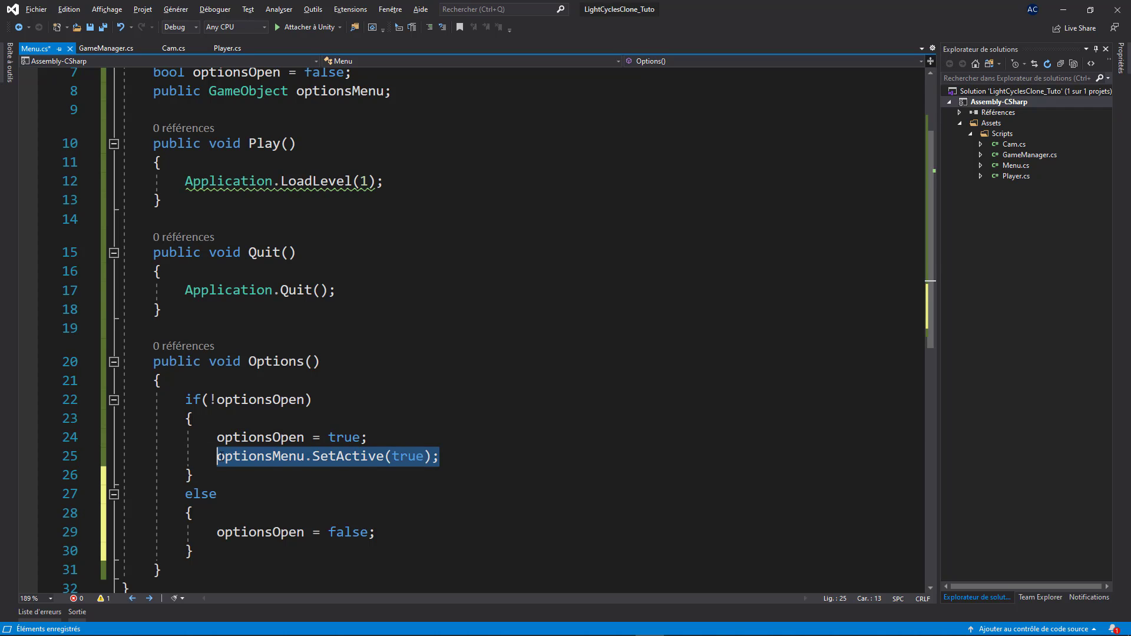
pyautogui.click(239, 542)
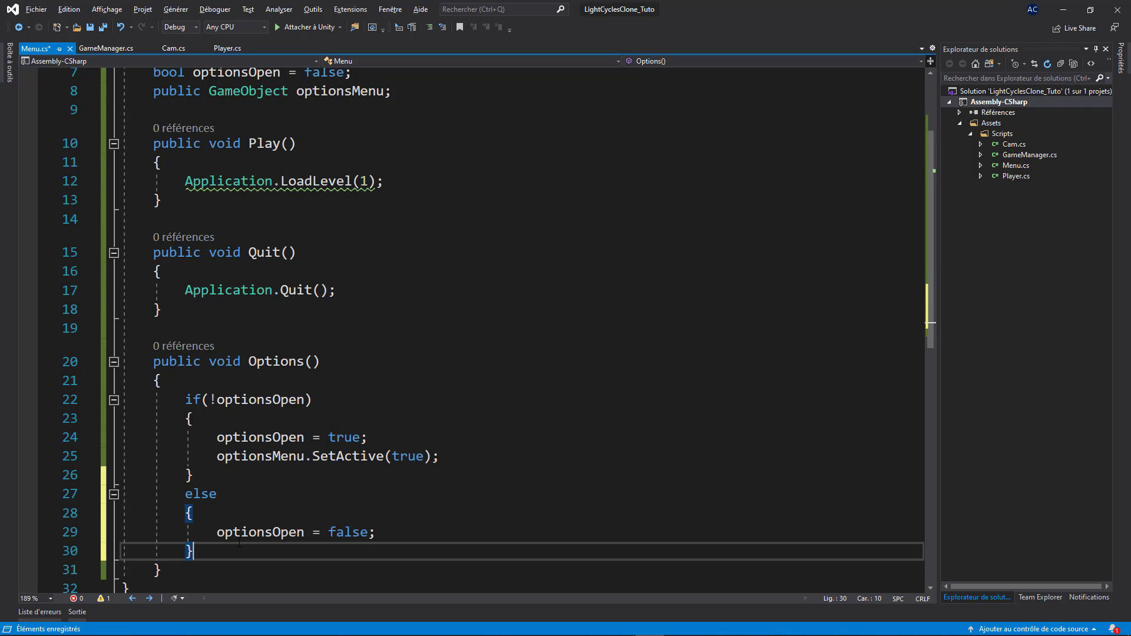
pyautogui.press('Return')
pyautogui.hotkey('ctrl', 'v')
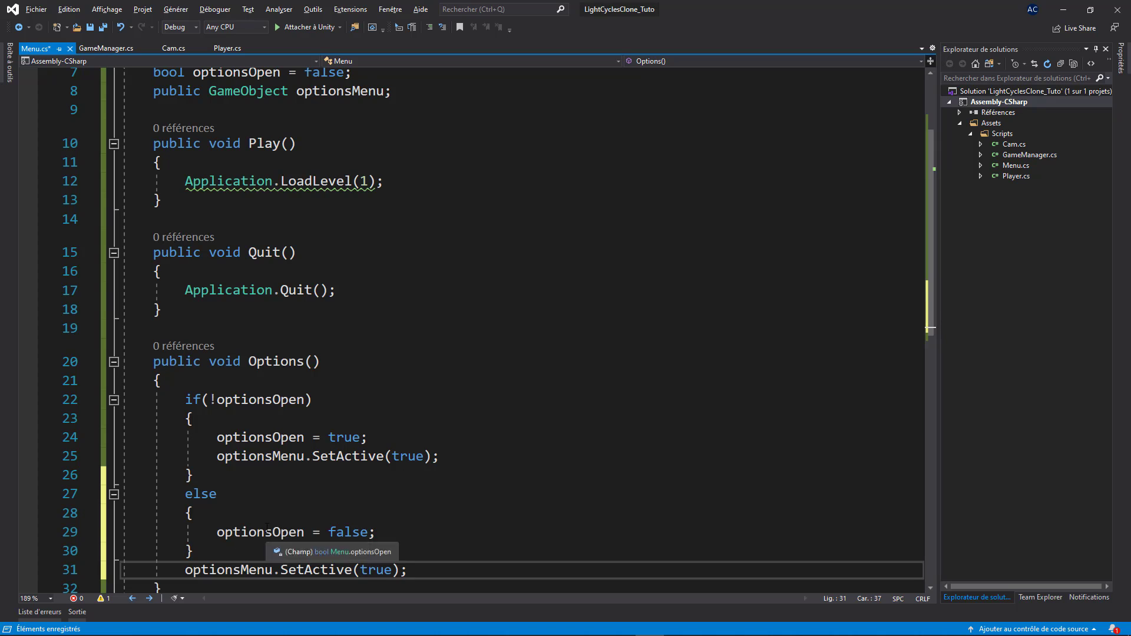
pyautogui.doubleClick(259, 532)
pyautogui.hotkey('ctrl', 'c')
pyautogui.doubleClick(374, 570)
pyautogui.hotkey('ctrl', 'v')
# - Delete the optionsMenu.SetActive(true); line from the if block and save the script
pyautogui.moveTo(445, 459); pyautogui.dragTo(452, 443)
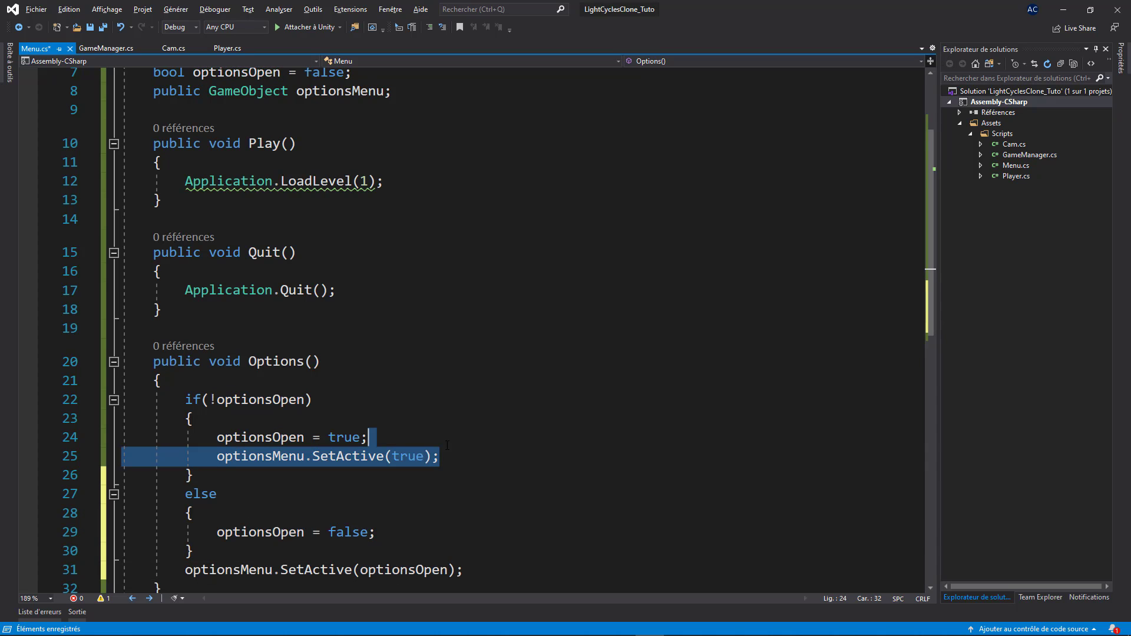
pyautogui.press('Delete')
pyautogui.hotkey('ctrl', 's')
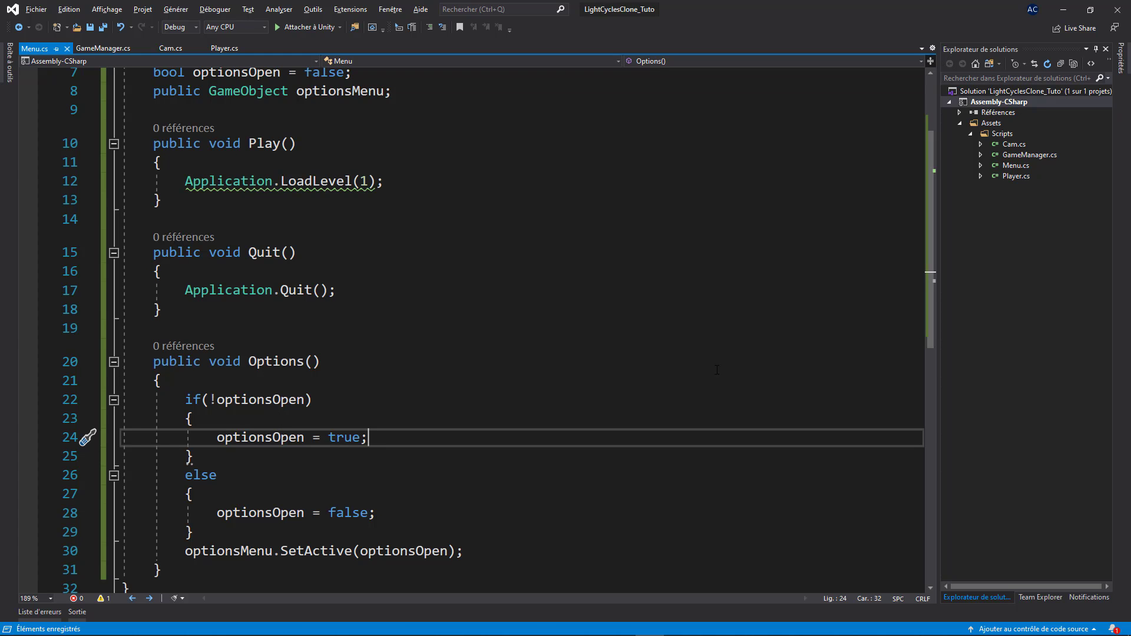
# - Switch to Unity, run the Menu scene and test opening the options panel with the Options button
pyautogui.hotkey('alt', 'Tab')
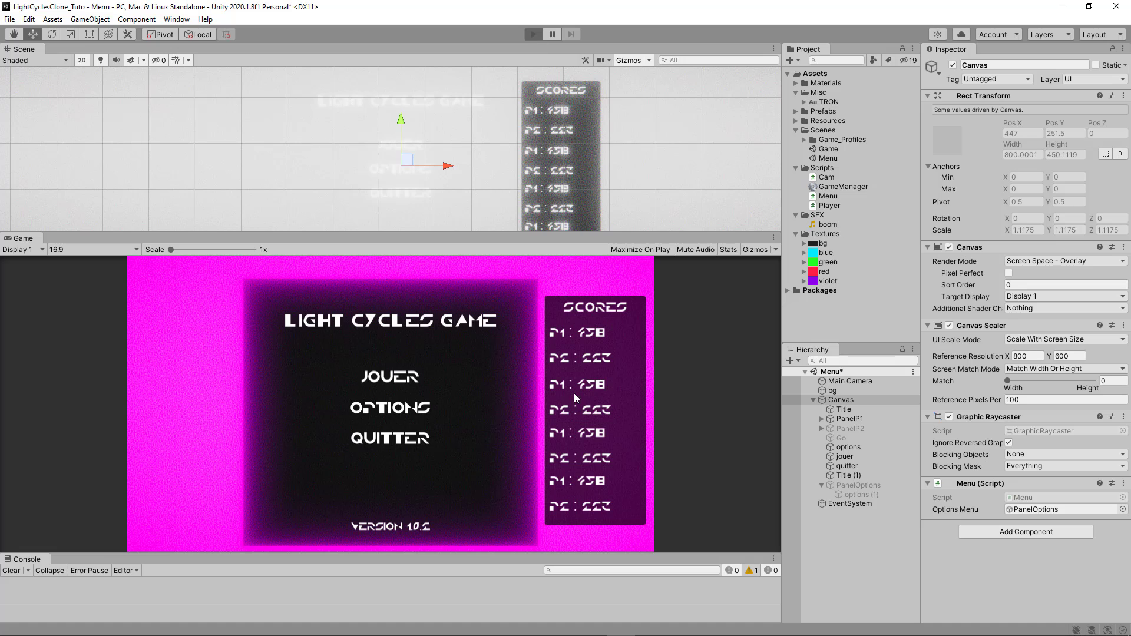
pyautogui.hotkey('ctrl', 'p')
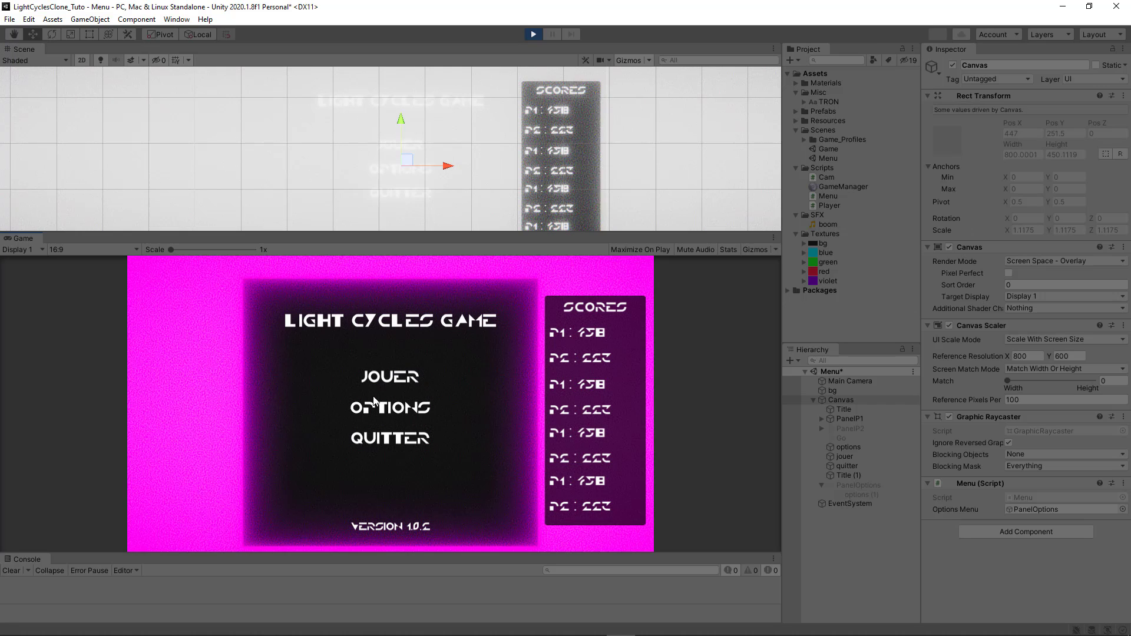
pyautogui.click(388, 411)
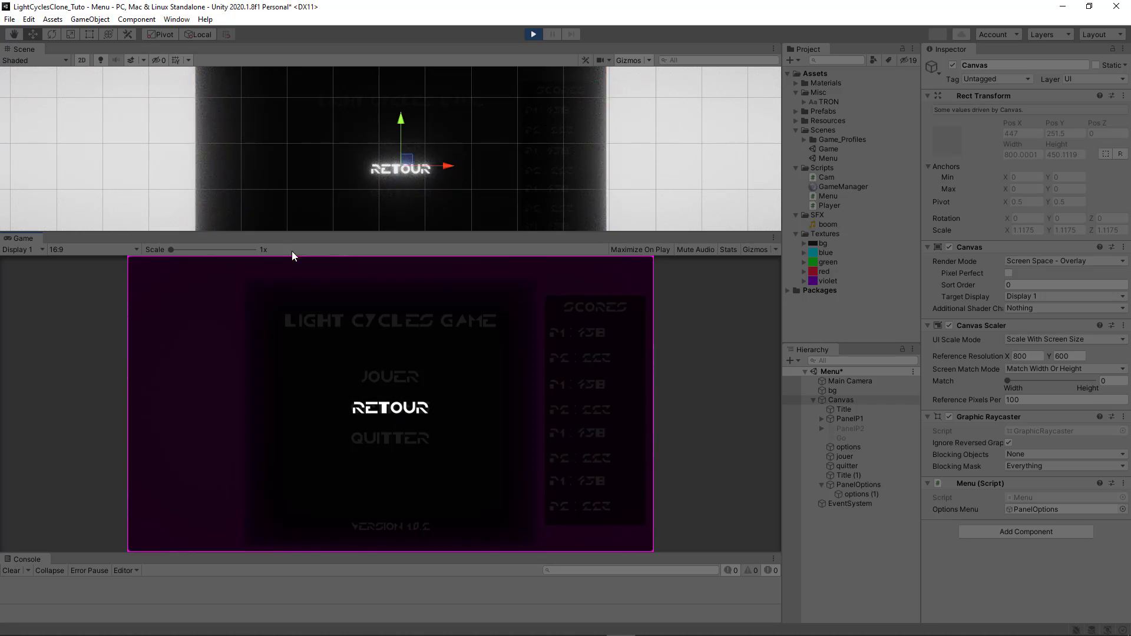
# - Test toggling the options panel repeatedly with the Retour and Options buttons in the running Menu scene
pyautogui.click(399, 406)
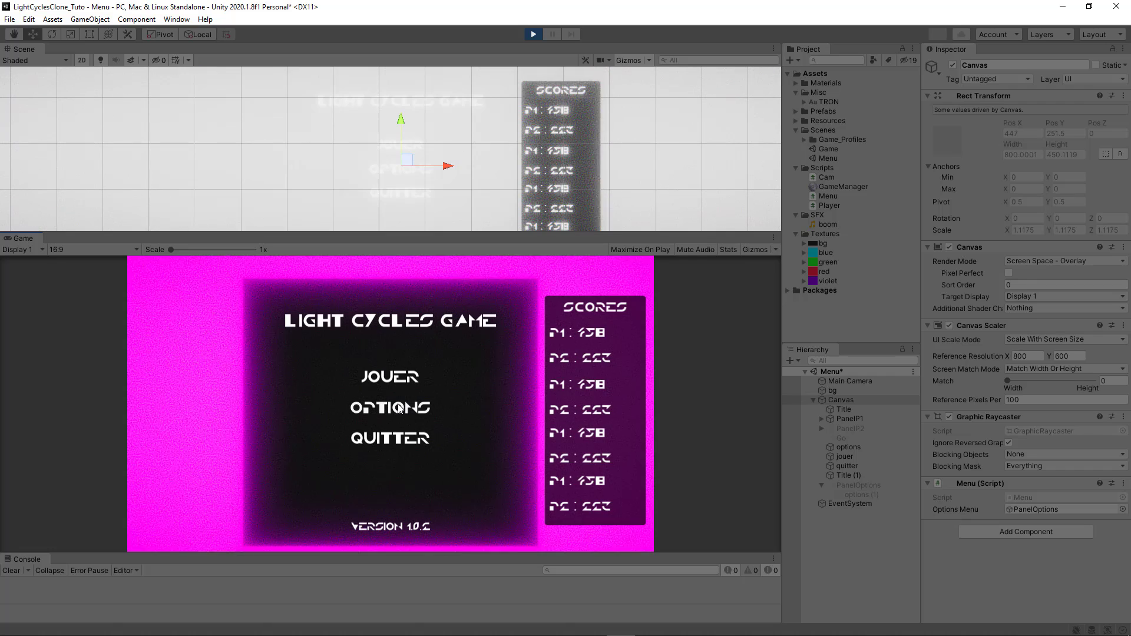
pyautogui.click(411, 410)
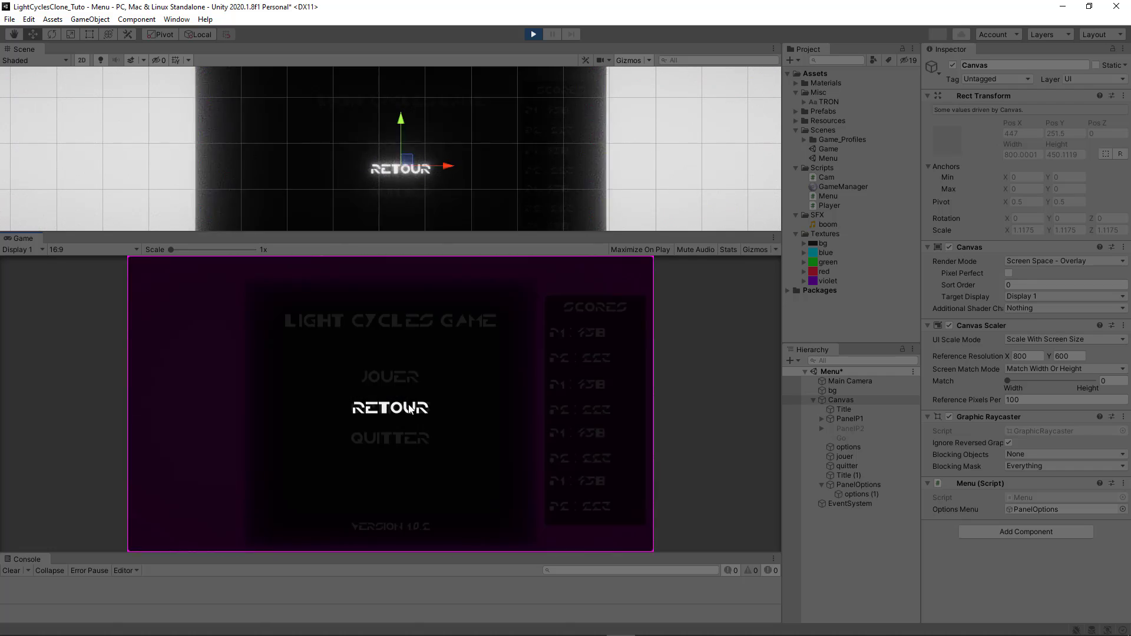
pyautogui.click(412, 410)
pyautogui.click(411, 411)
pyautogui.click(411, 410)
pyautogui.click(411, 411)
pyautogui.click(406, 413)
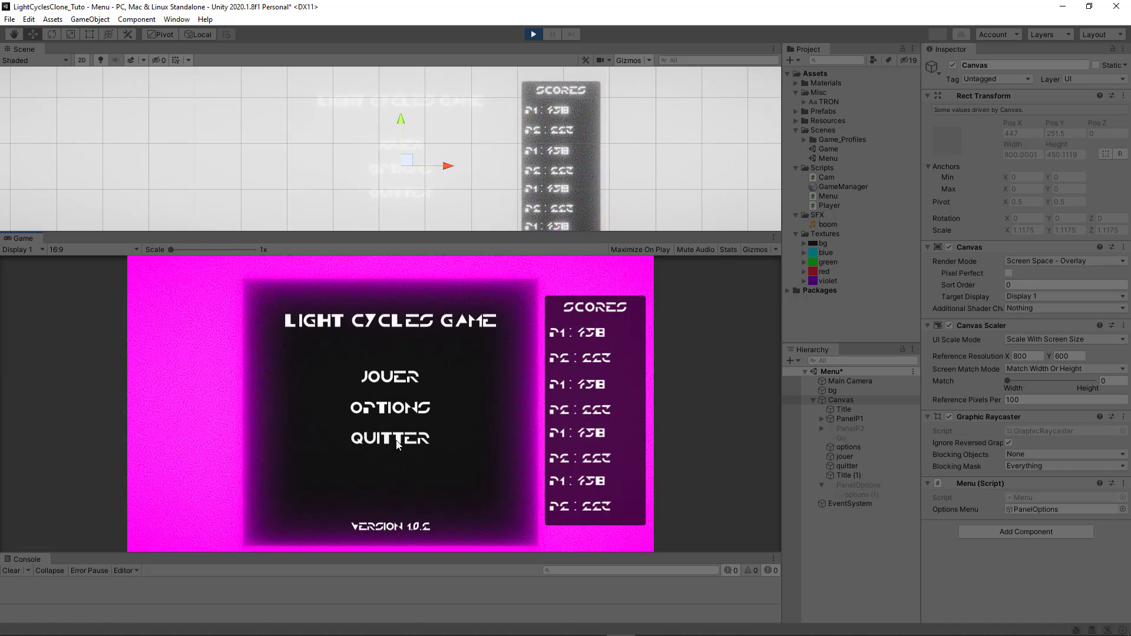
# - Test the Jouer button by launching the game and steering a player, and stop play mode
pyautogui.click(390, 377)
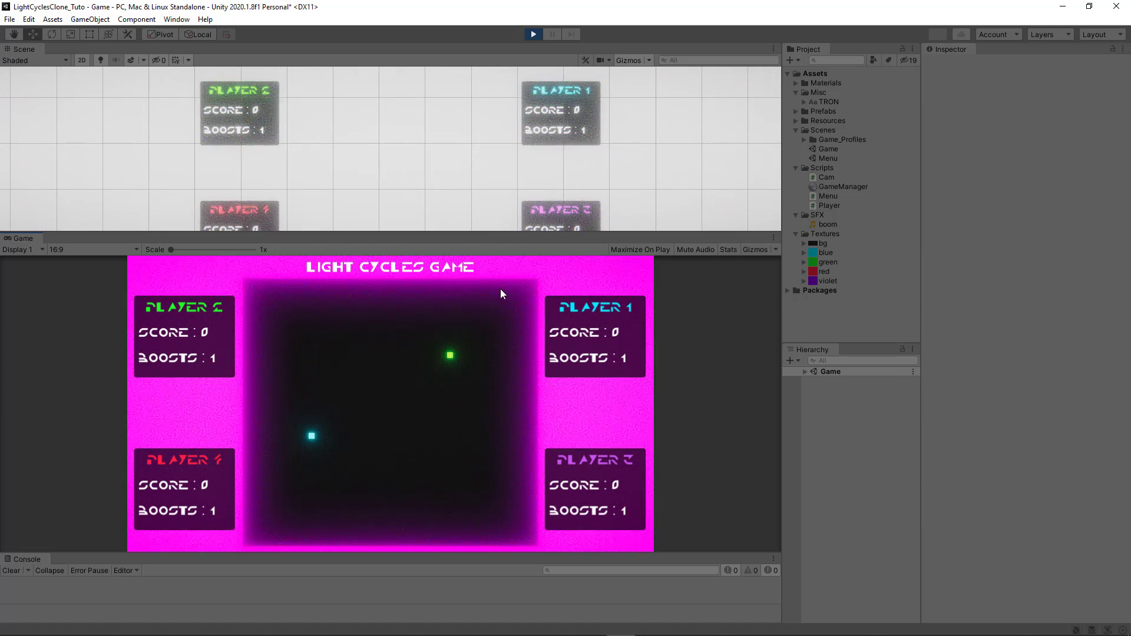
pyautogui.press('Left')
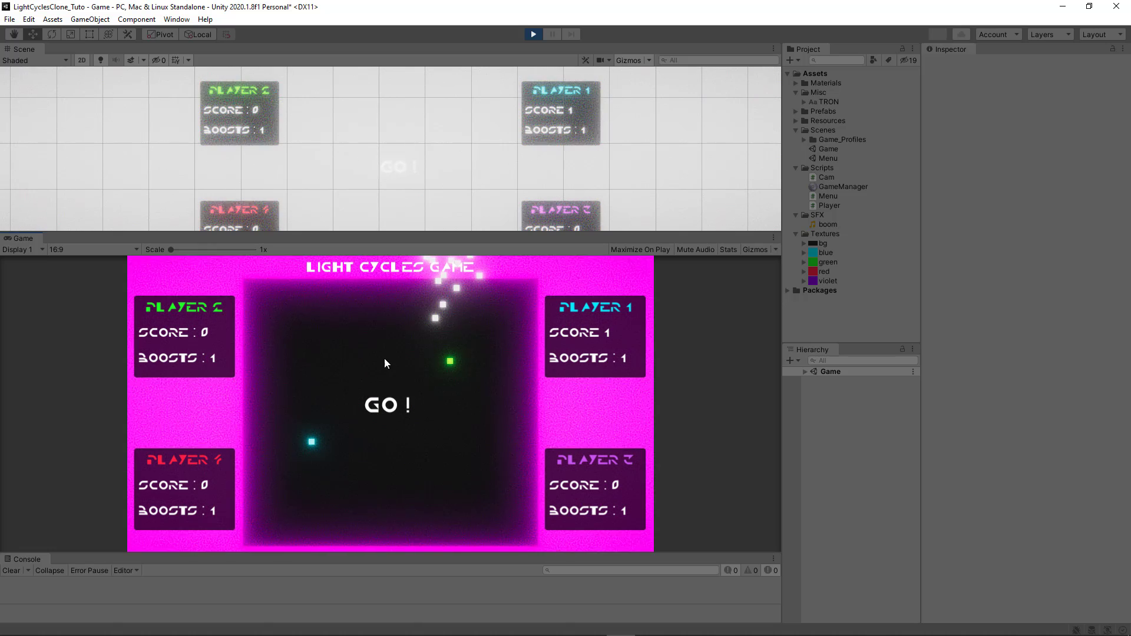
pyautogui.hotkey('ctrl', 'p')
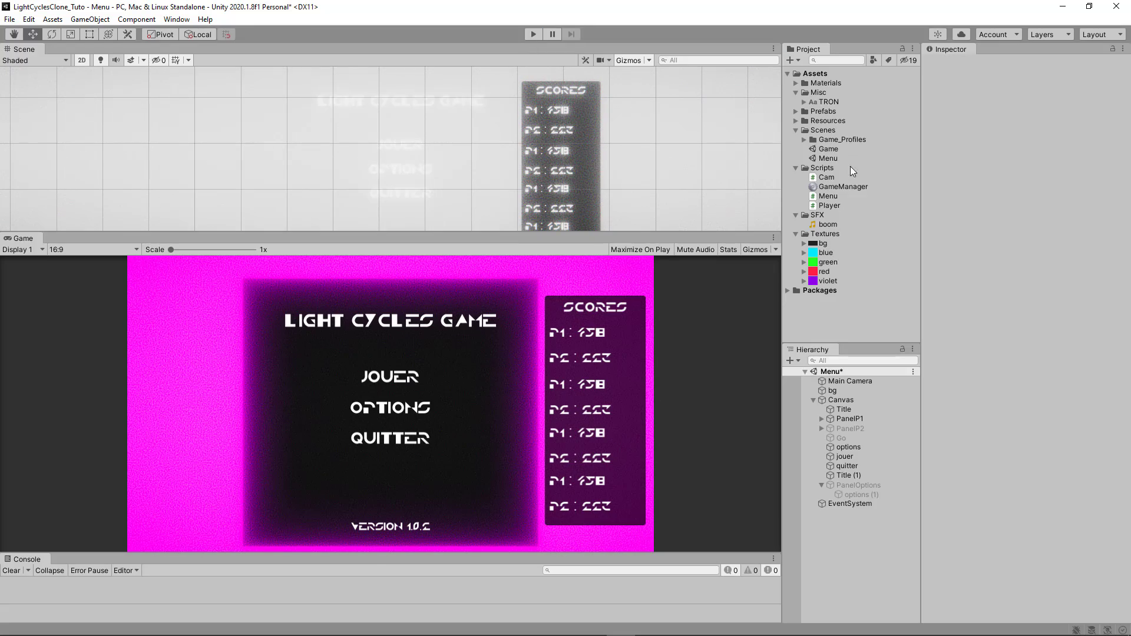
# - Open the Game scene, saving the Menu scene's changes, and expand its Canvas
pyautogui.doubleClick(828, 150)
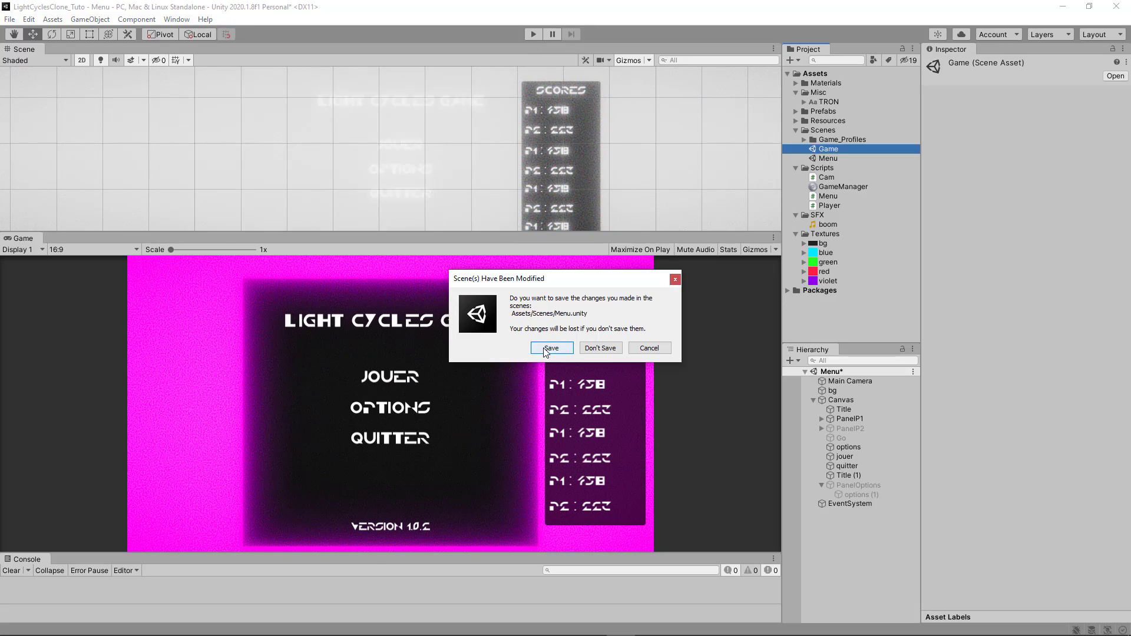
pyautogui.click(544, 349)
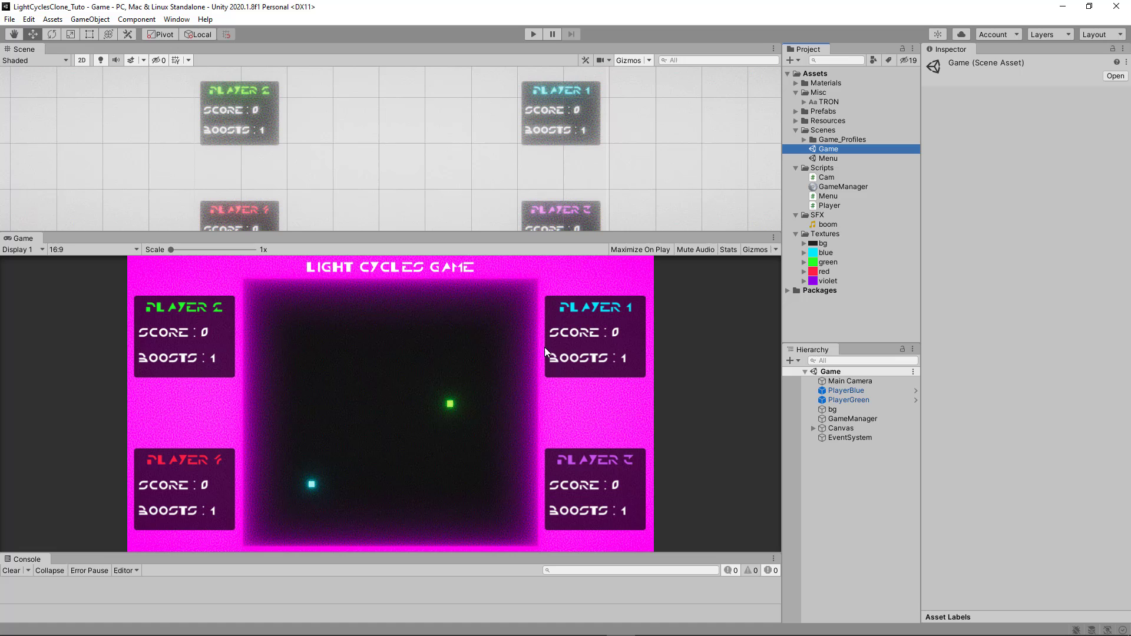
pyautogui.click(813, 428)
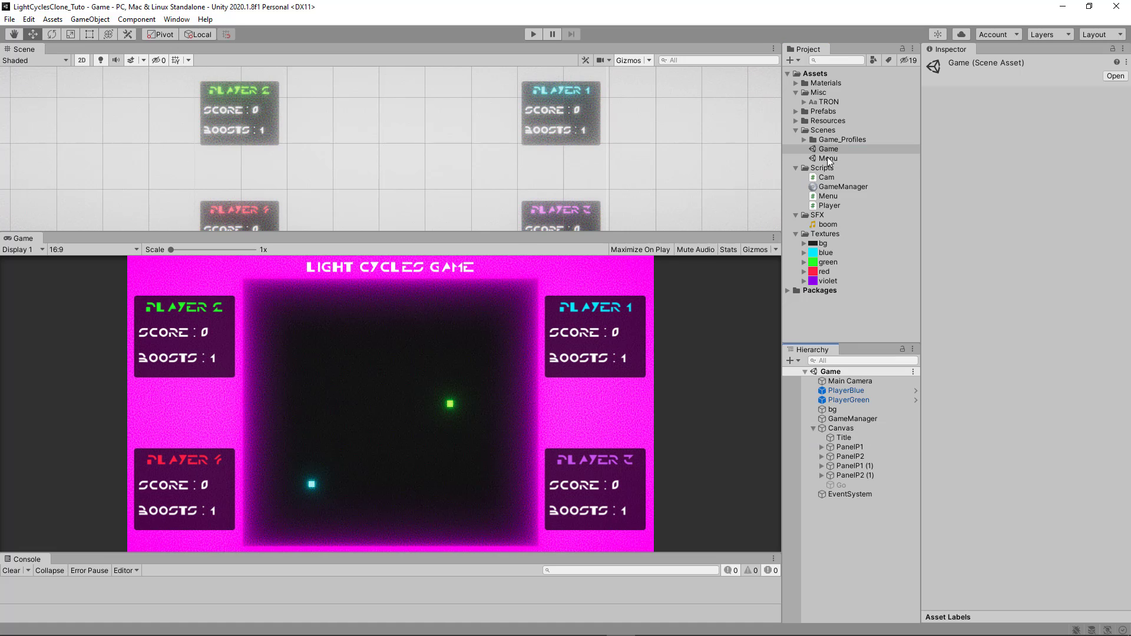
# - Reopen the Menu scene and copy the PanelOptions object from its Canvas
pyautogui.doubleClick(828, 159)
pyautogui.click(813, 400)
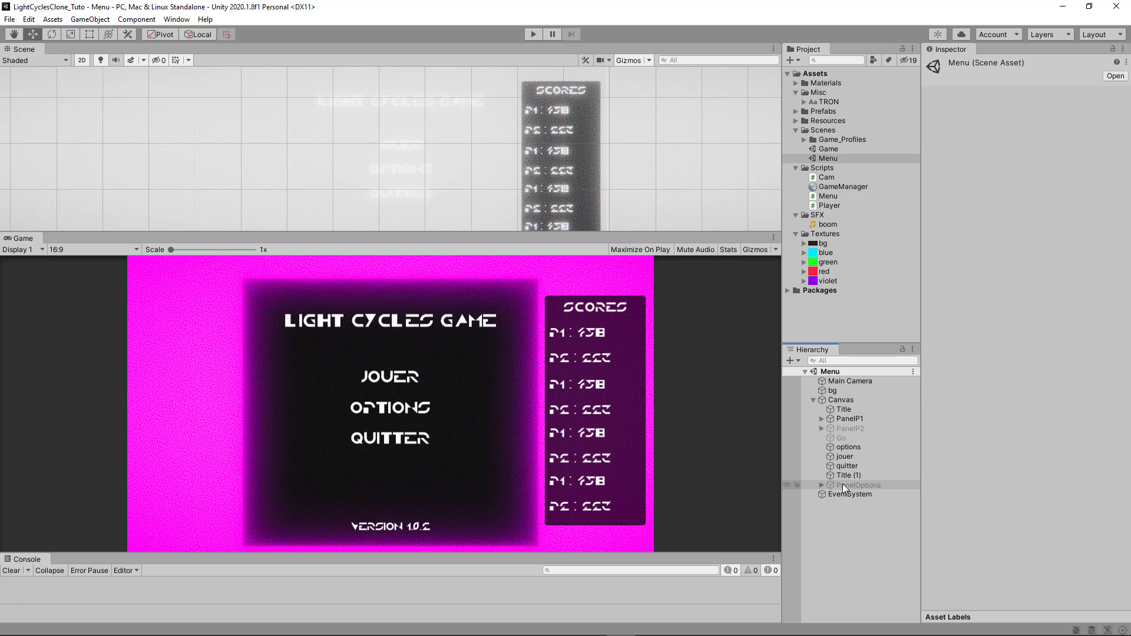
pyautogui.click(845, 485)
pyautogui.rightClick(846, 485)
pyautogui.click(870, 252)
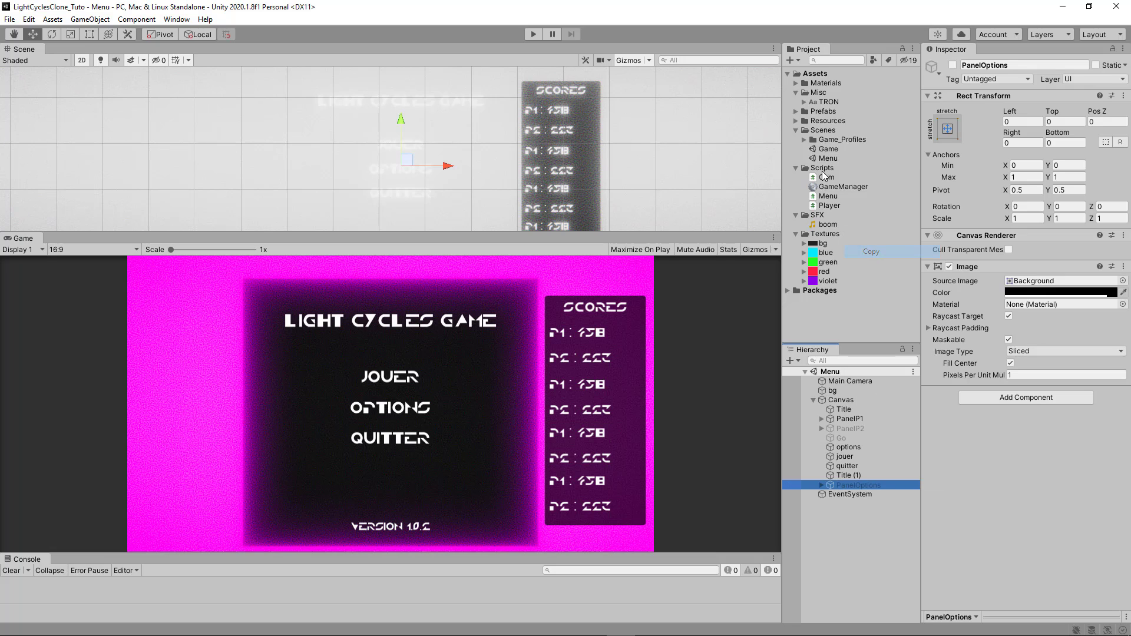
# - Paste the copied options panel into the Game scene as a child of its Canvas
pyautogui.doubleClick(827, 149)
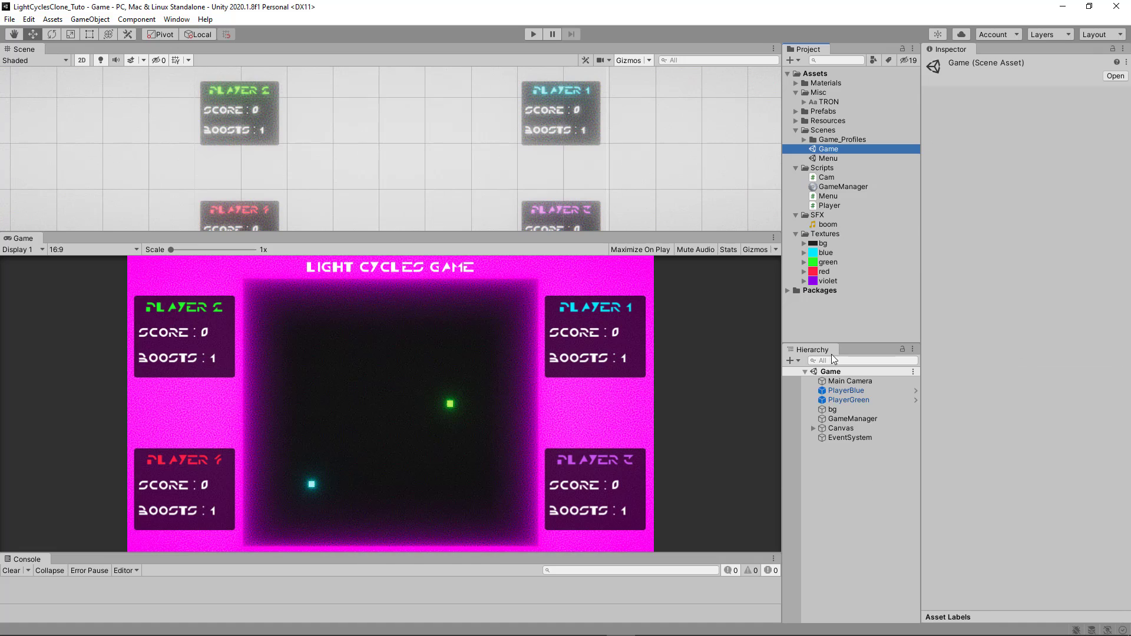
pyautogui.click(846, 477)
pyautogui.hotkey('ctrl', 'v')
pyautogui.moveTo(836, 447); pyautogui.dragTo(842, 429)
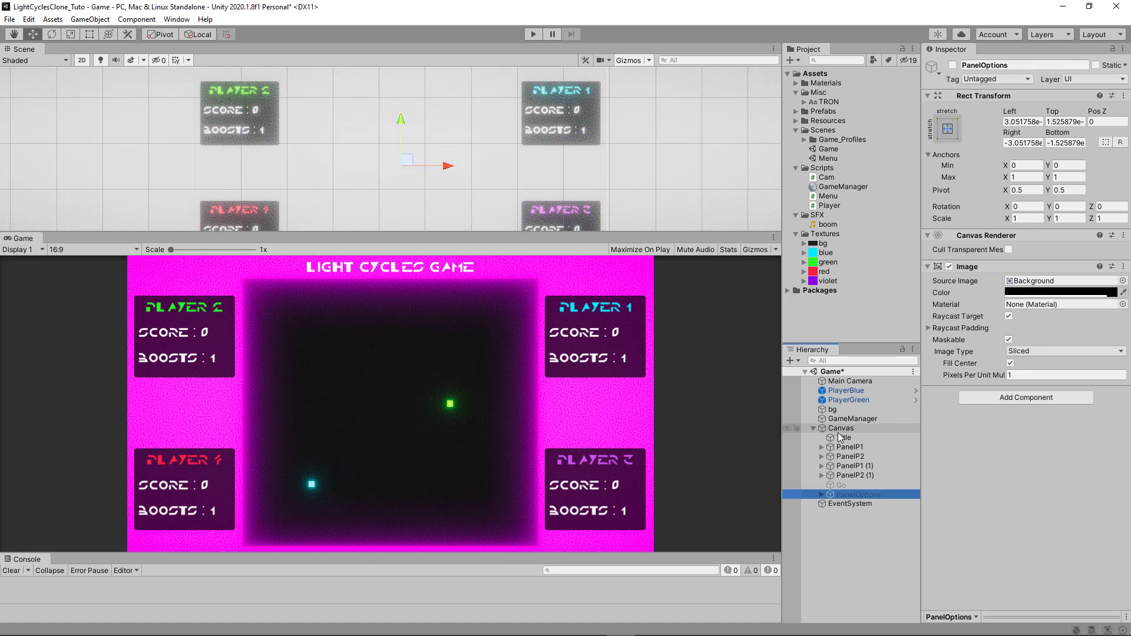
# - Rename the pasted panel PanelPause and activate it
pyautogui.click(852, 492)
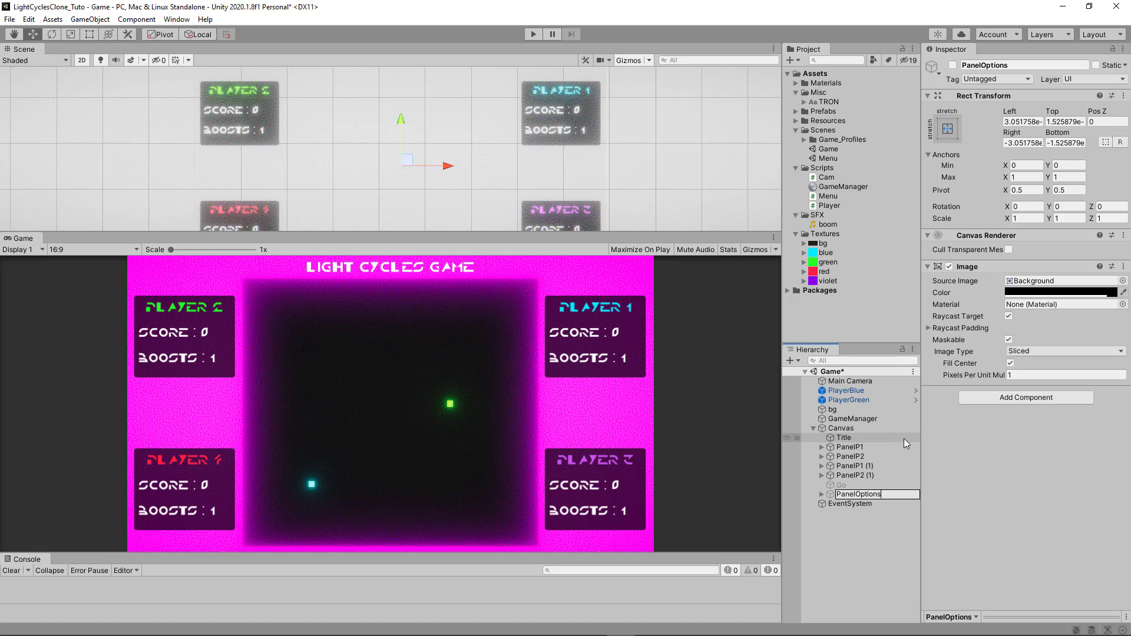
pyautogui.press('BackSpace')
pyautogui.press('BackSpace')
pyautogui.press('BackSpace')
pyautogui.press('BackSpace')
pyautogui.press('BackSpace')
pyautogui.press('BackSpace')
pyautogui.press('BackSpace')
pyautogui.write('Pause')
pyautogui.press('Return')
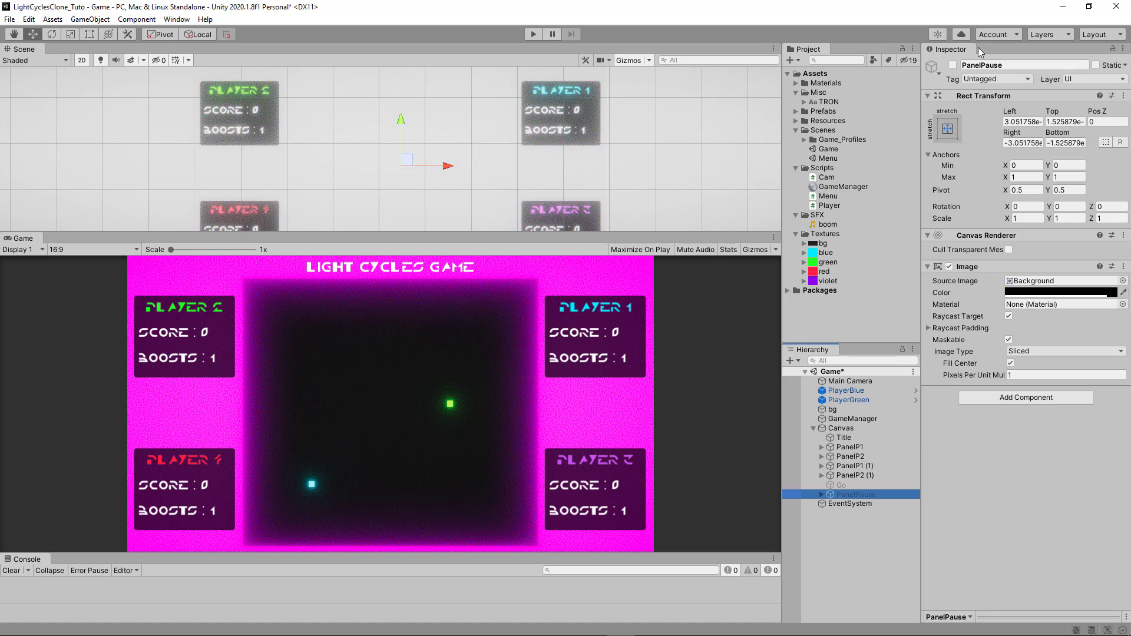
pyautogui.click(952, 65)
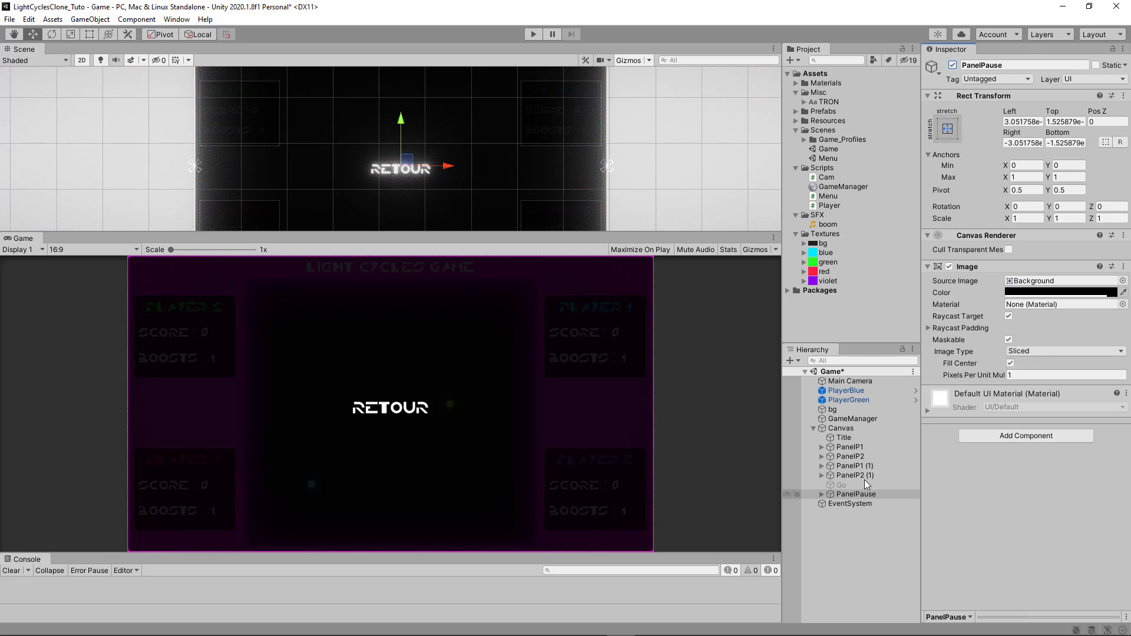
# - Change the text of the options (1) button inside PanelPause to "Retour au menu"
pyautogui.click(826, 495)
pyautogui.click(822, 494)
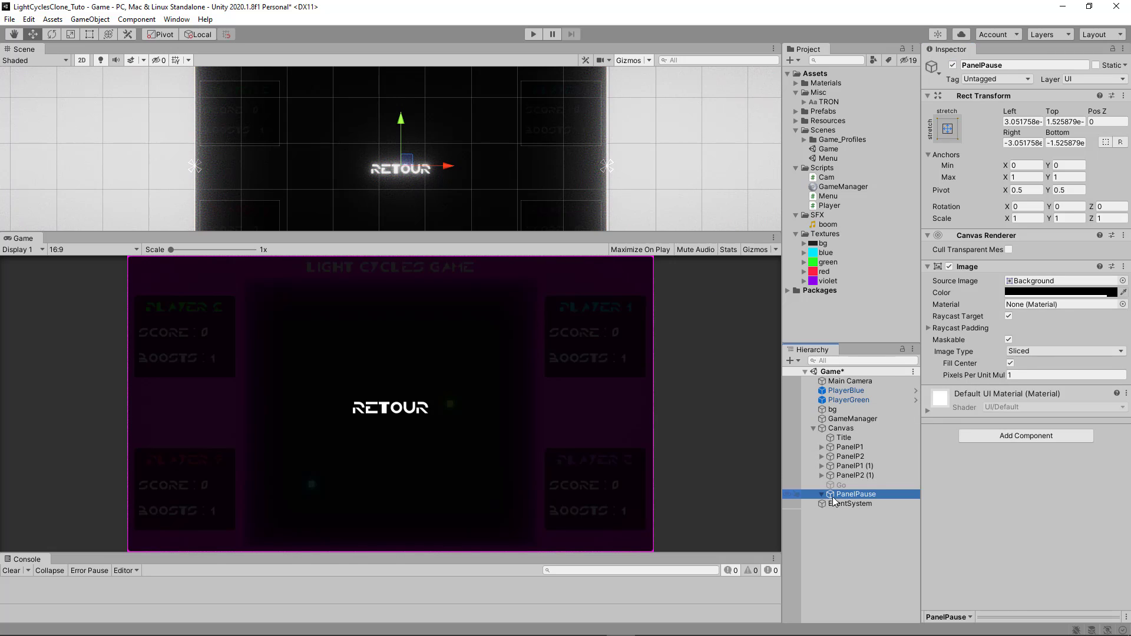
pyautogui.click(839, 504)
pyautogui.click(986, 290)
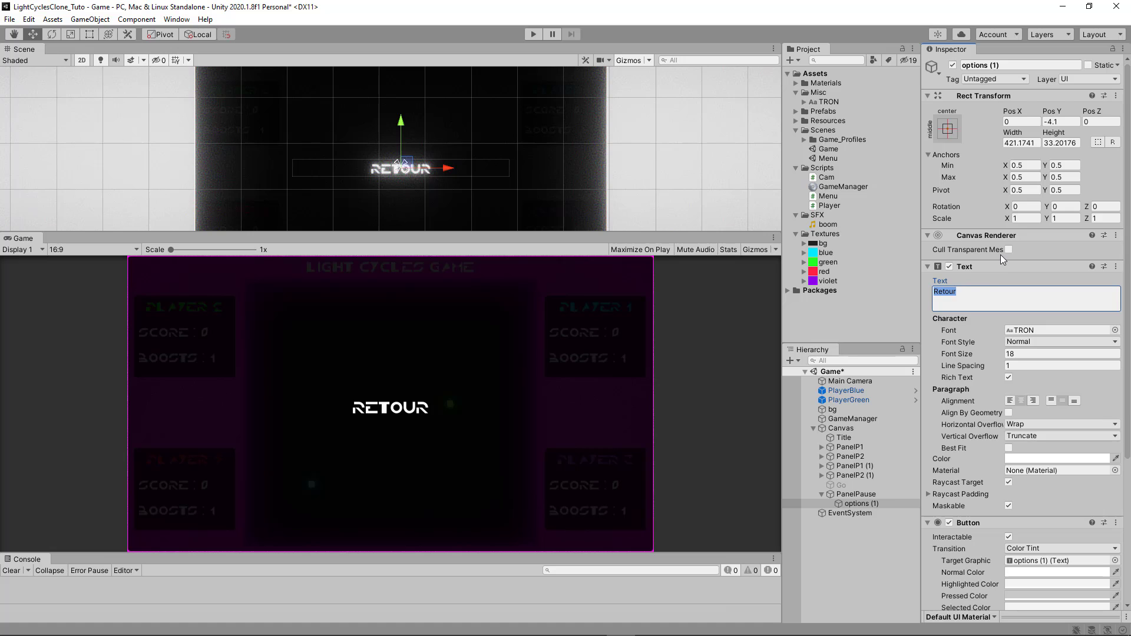
pyautogui.press('Right')
pyautogui.write('au menu')
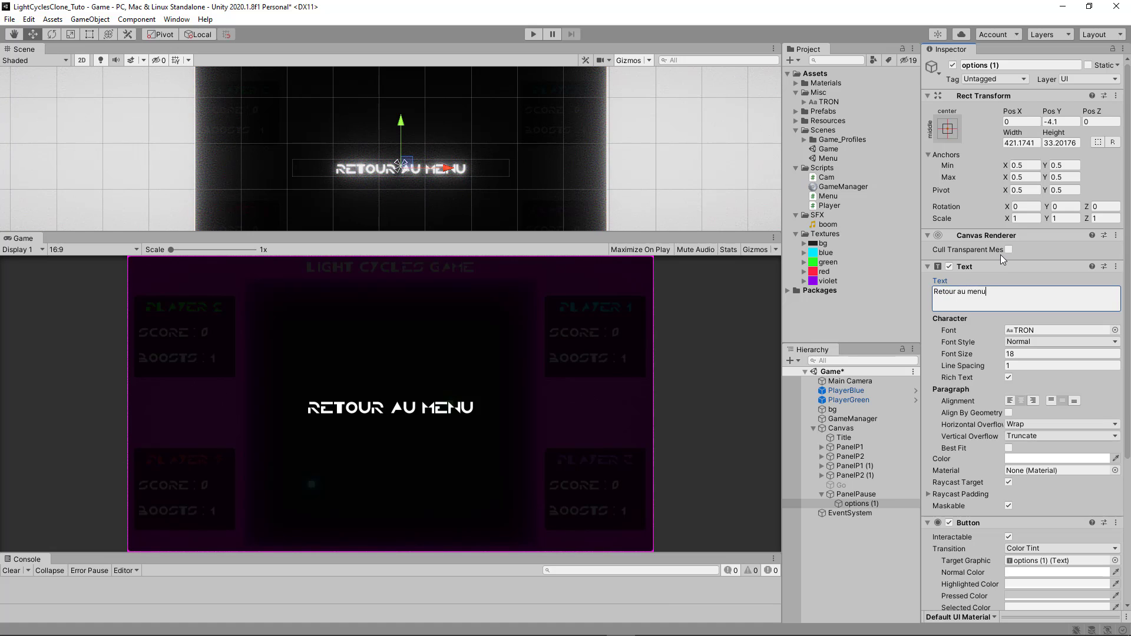
# - Duplicate the options (1) button and place the copy above the original in PanelPause's hierarchy
pyautogui.click(847, 500)
pyautogui.hotkey('ctrl', 'd')
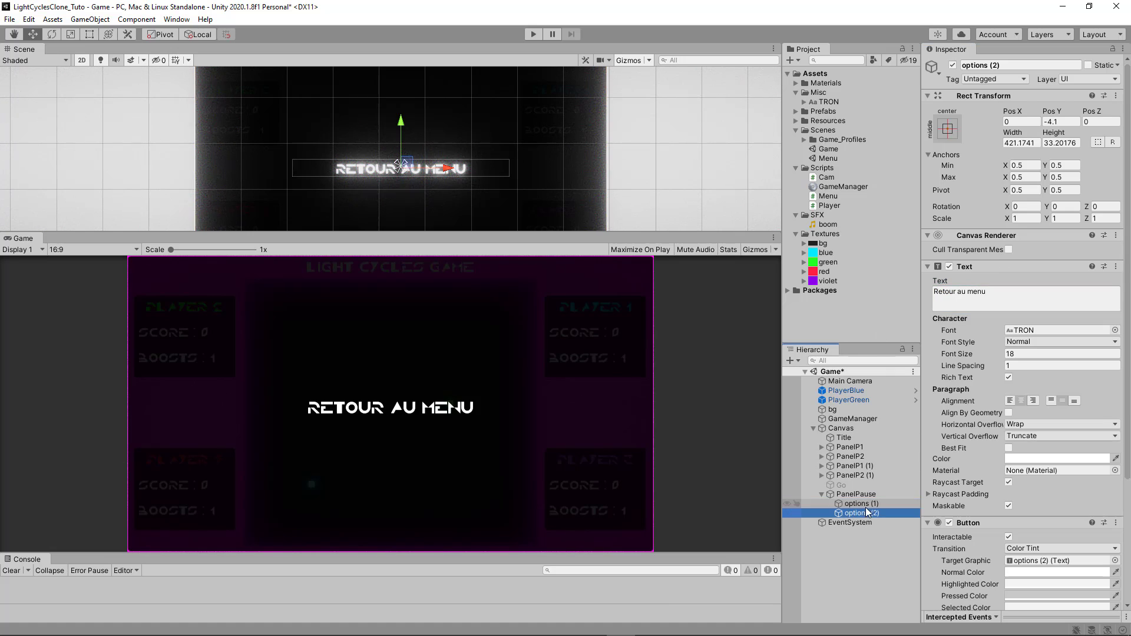
pyautogui.moveTo(857, 510); pyautogui.dragTo(859, 499)
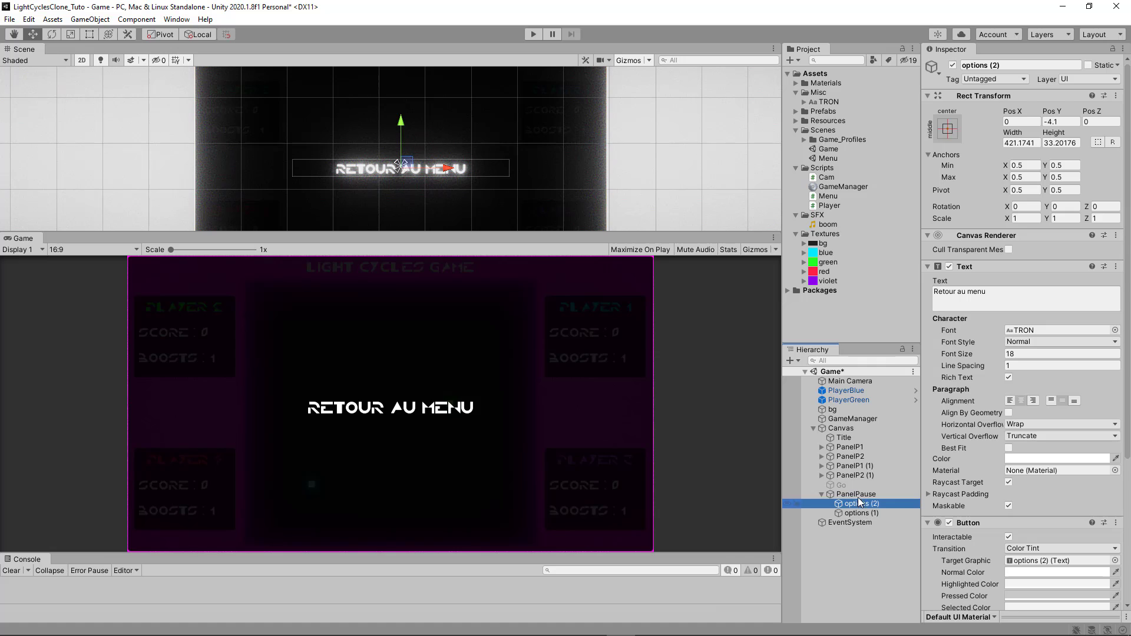
# - Set the duplicated button's text to PAUSE and its font size to 24
pyautogui.click(1022, 310)
pyautogui.write('PAUSE')
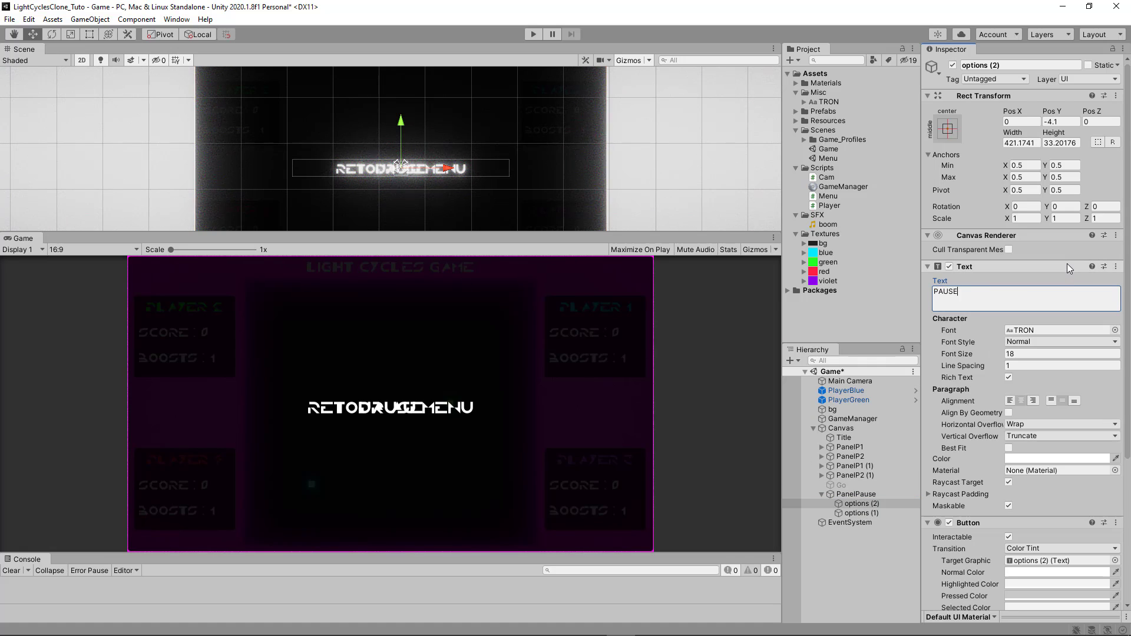
pyautogui.click(1036, 353)
pyautogui.write('24')
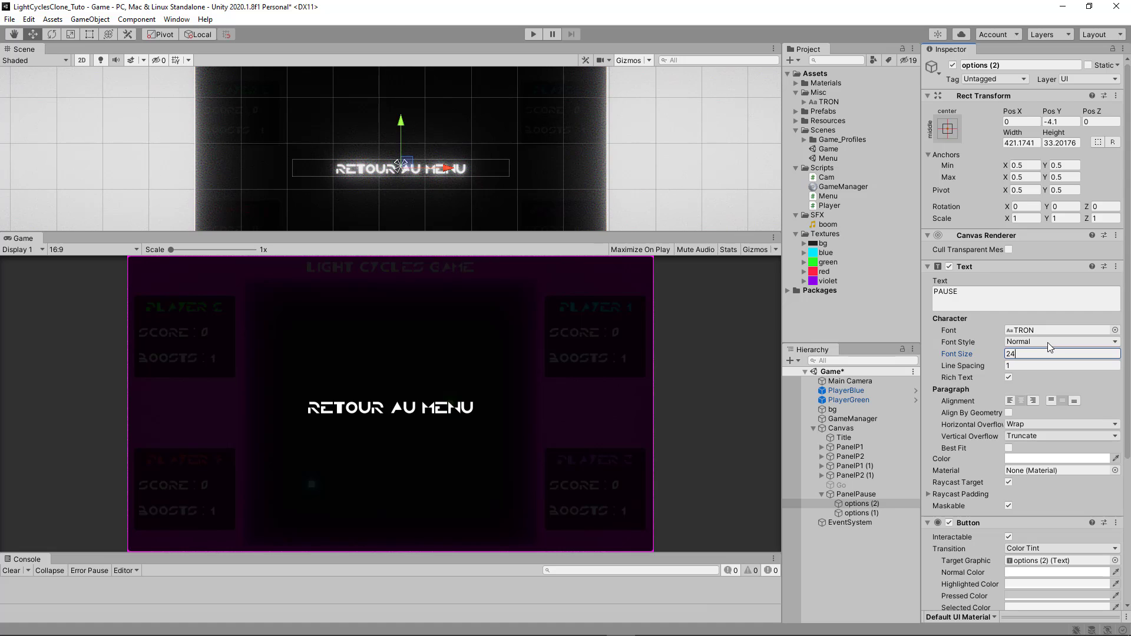
# - Enlarge the PAUSE text box to a height of about 63 and move it up to Pos Y of about 109
pyautogui.click(89, 34)
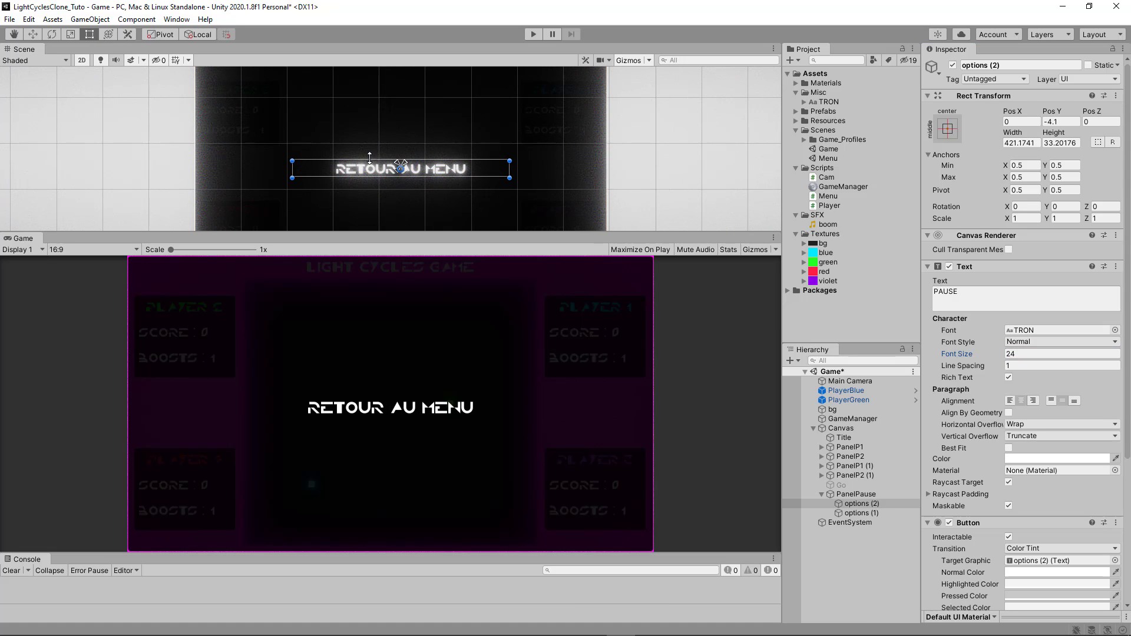
pyautogui.moveTo(369, 158); pyautogui.dragTo(369, 143)
pyautogui.click(33, 34)
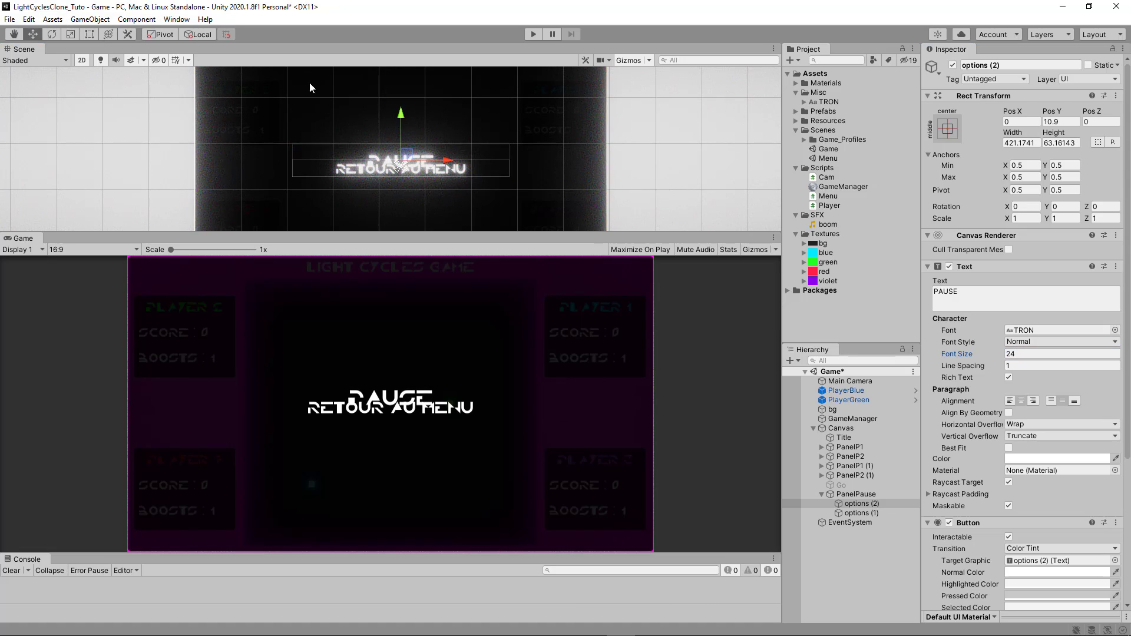
pyautogui.moveTo(404, 115); pyautogui.dragTo(412, 69)
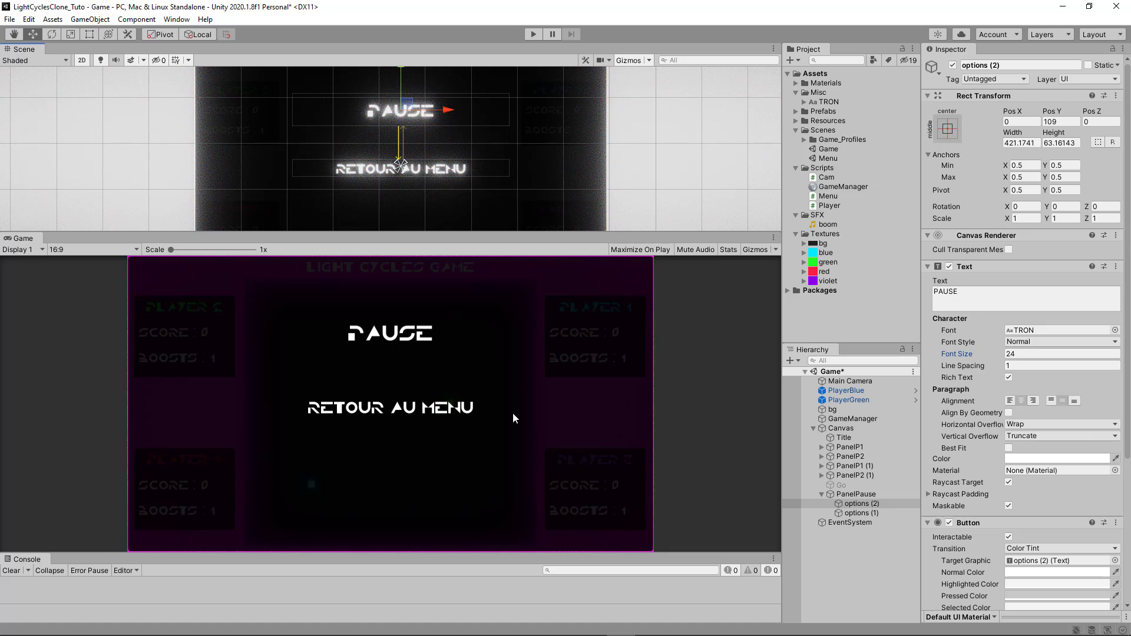
# - Create a C# script named Pause in the Scripts folder and attach it to the Game scene's Canvas
pyautogui.rightClick(820, 168)
pyautogui.moveTo(849, 174)
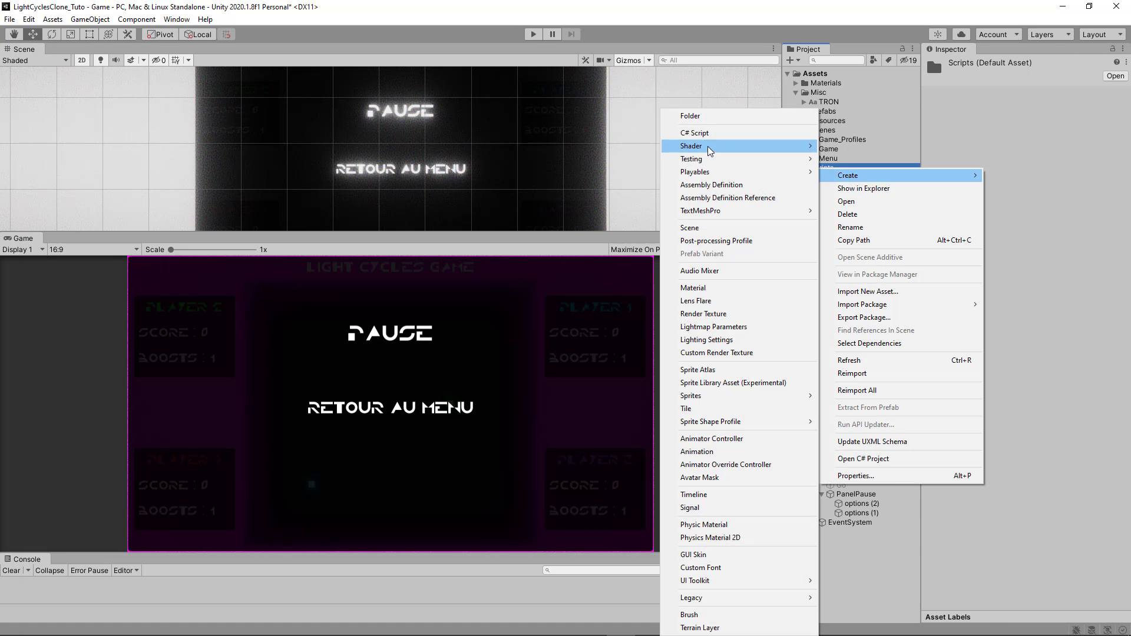
pyautogui.click(719, 129)
pyautogui.write('Pause')
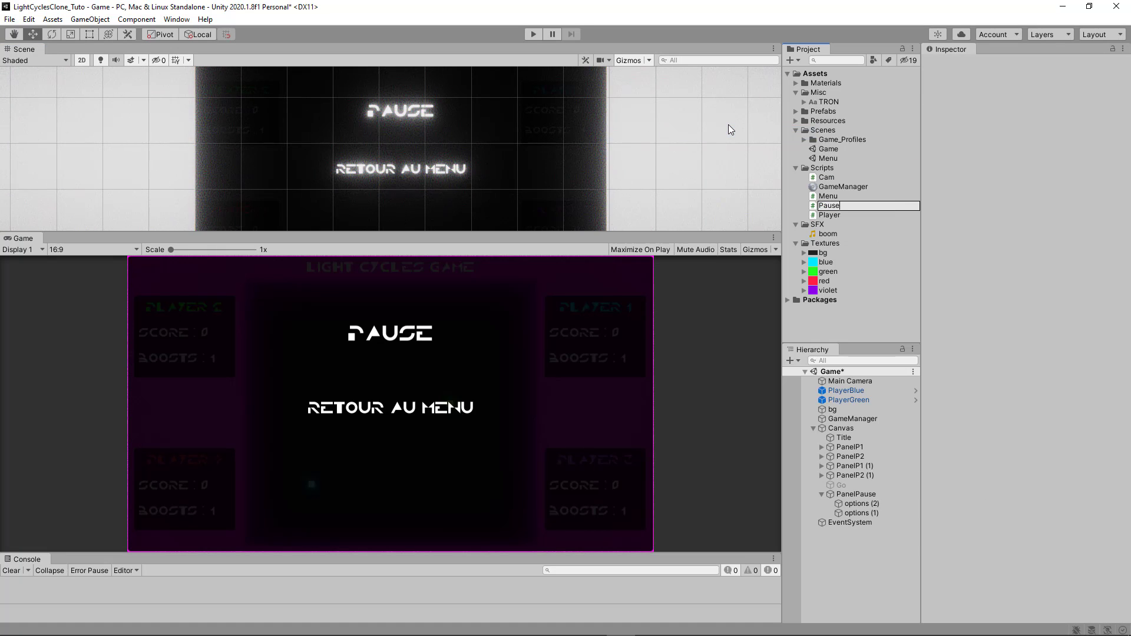
pyautogui.press('Return')
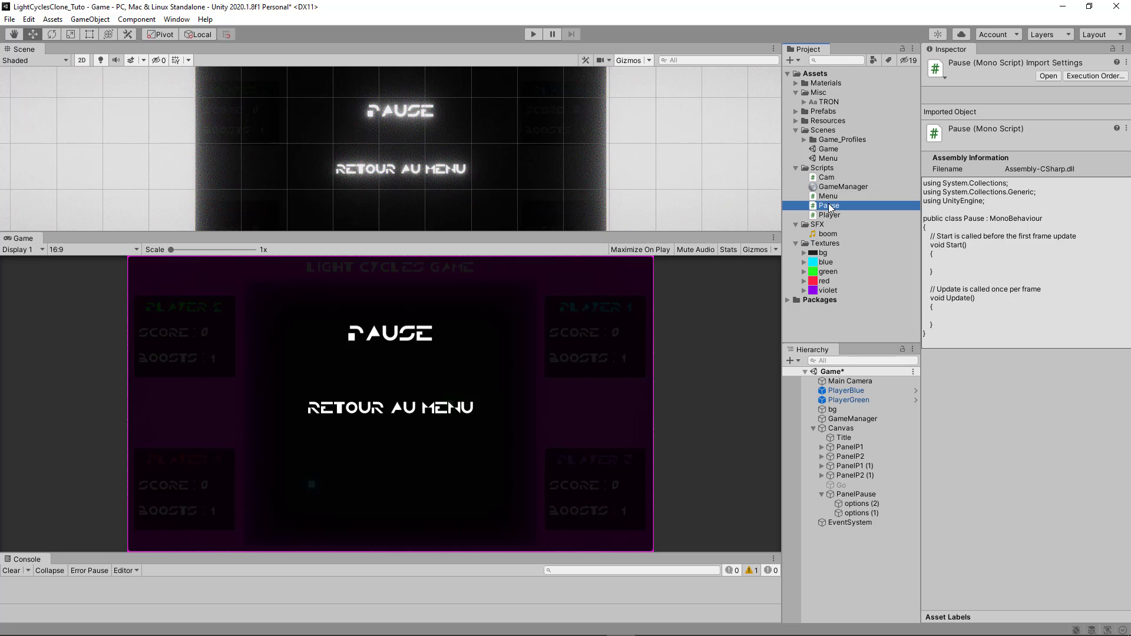
pyautogui.moveTo(828, 206); pyautogui.dragTo(843, 435)
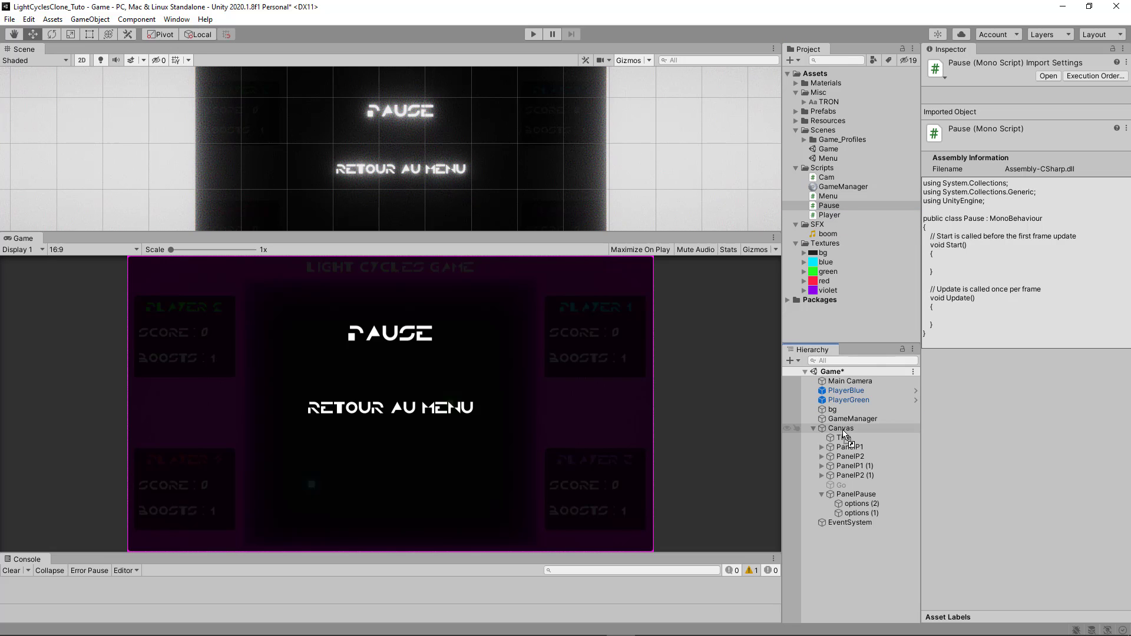
# - Open the Pause script and replace its default methods with an empty public void BackToMenu() method
pyautogui.doubleClick(829, 205)
pyautogui.moveTo(230, 424); pyautogui.dragTo(170, 210)
pyautogui.write('public')
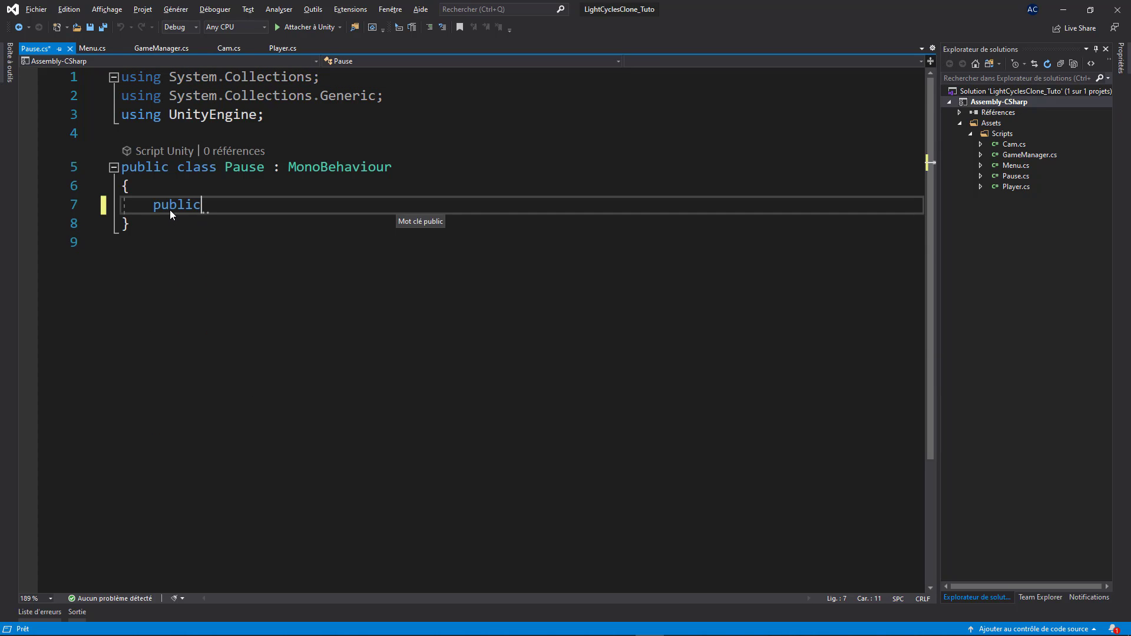
pyautogui.write(' void Bac')
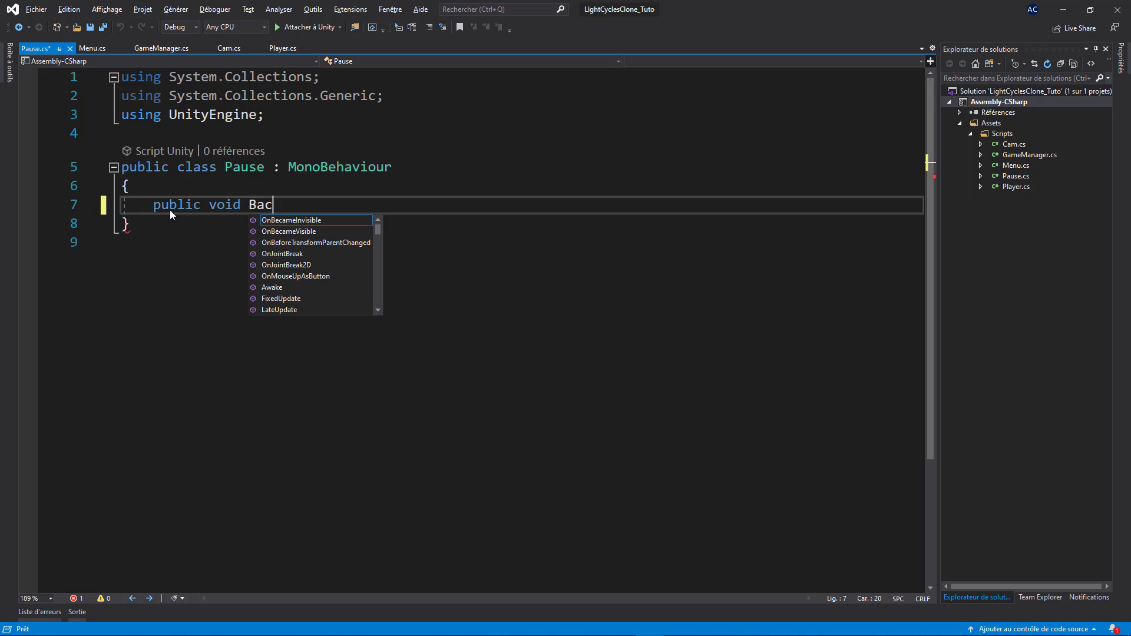
pyautogui.write('kToMenu()')
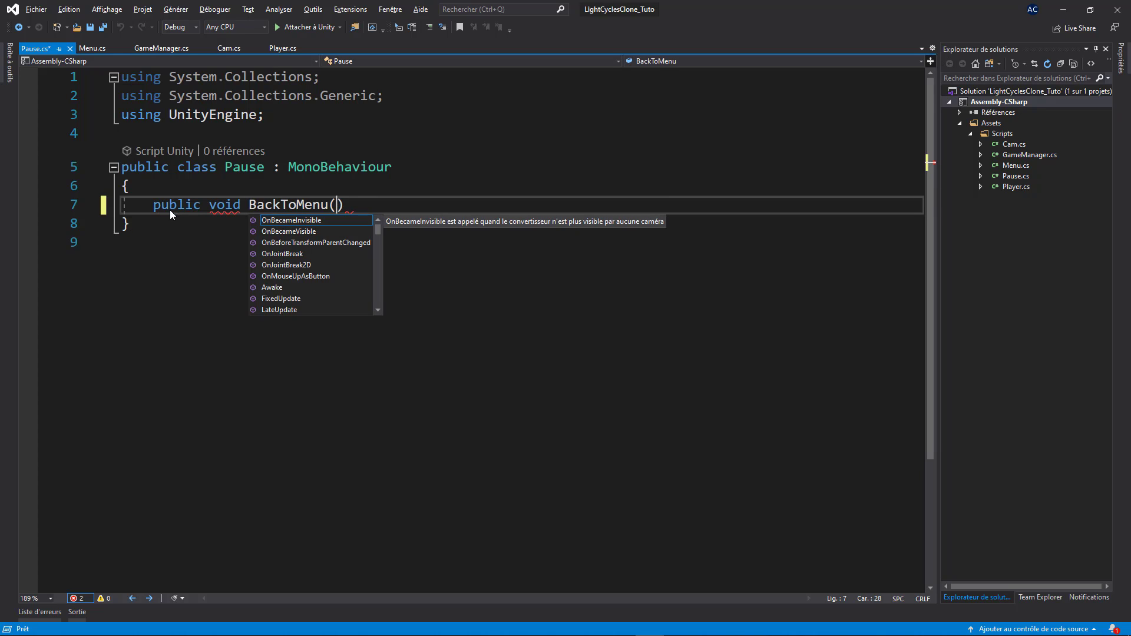
pyautogui.press('Return')
pyautogui.write('{')
pyautogui.press('Return')
# - Make BackToMenu() call Application.LoadLevel(0) and save the Pause script
pyautogui.write('App')
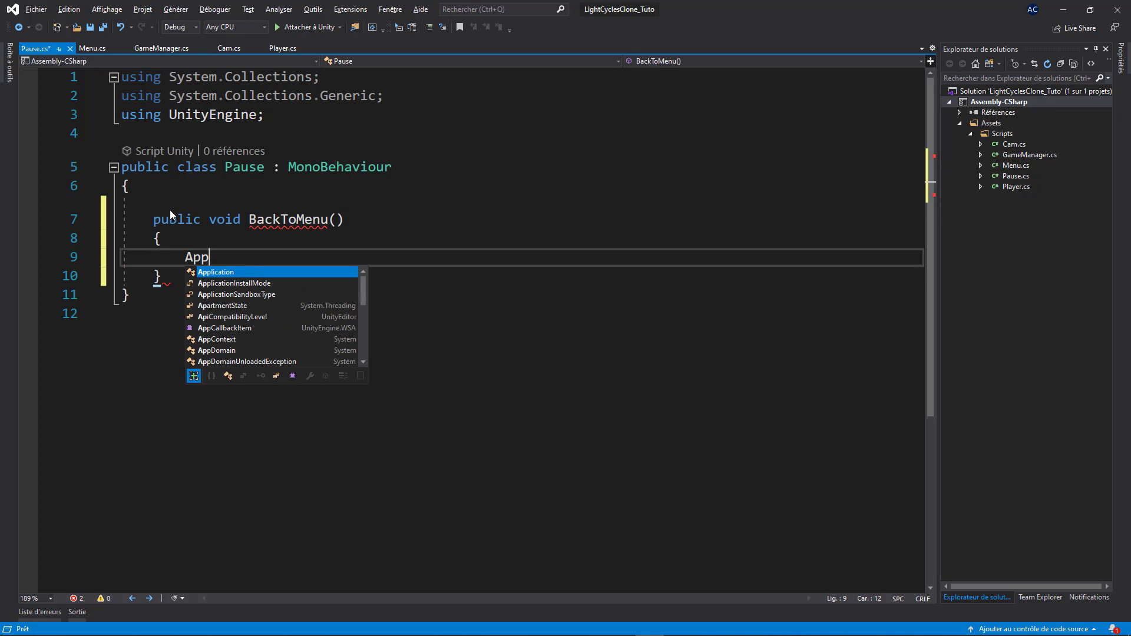
pyautogui.write('lication.lo')
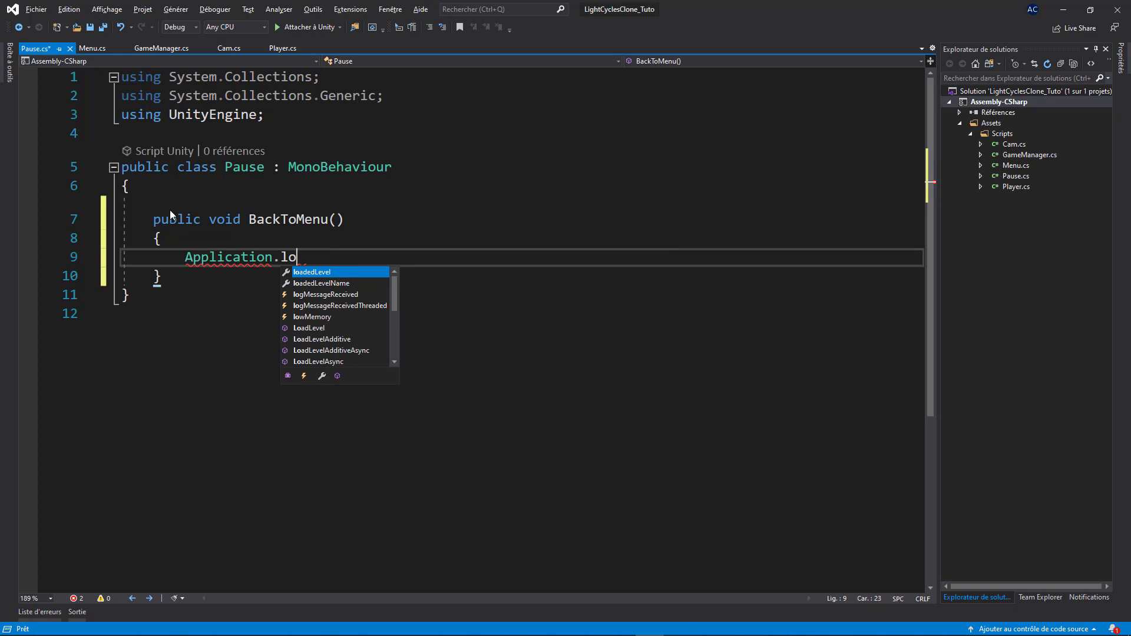
pyautogui.write('adLevel(0')
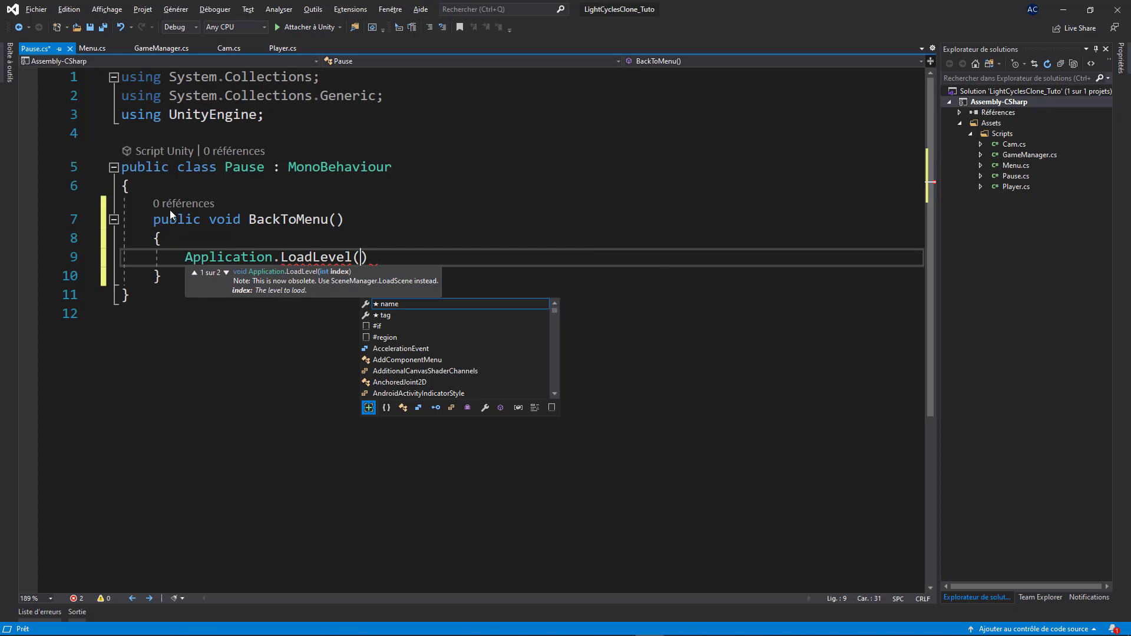
pyautogui.write(';')
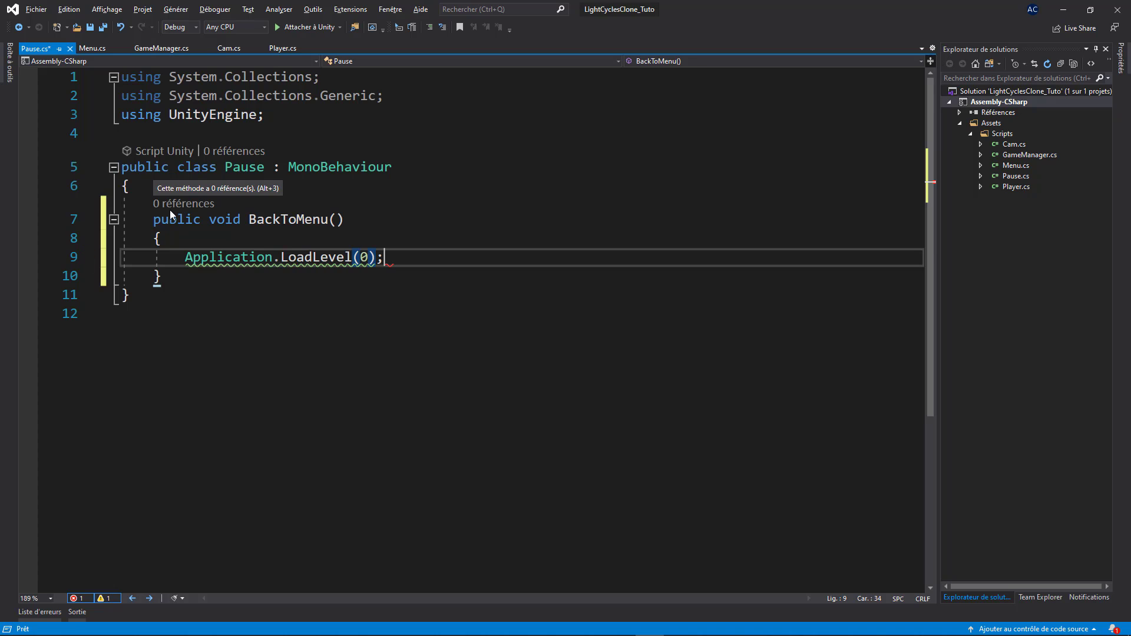
pyautogui.hotkey('ctrl', 's')
# - In Unity, set the "Retour au menu" button's On Click target to the Canvas and its function to Pause.BackToMenu
pyautogui.hotkey('alt', 'Tab')
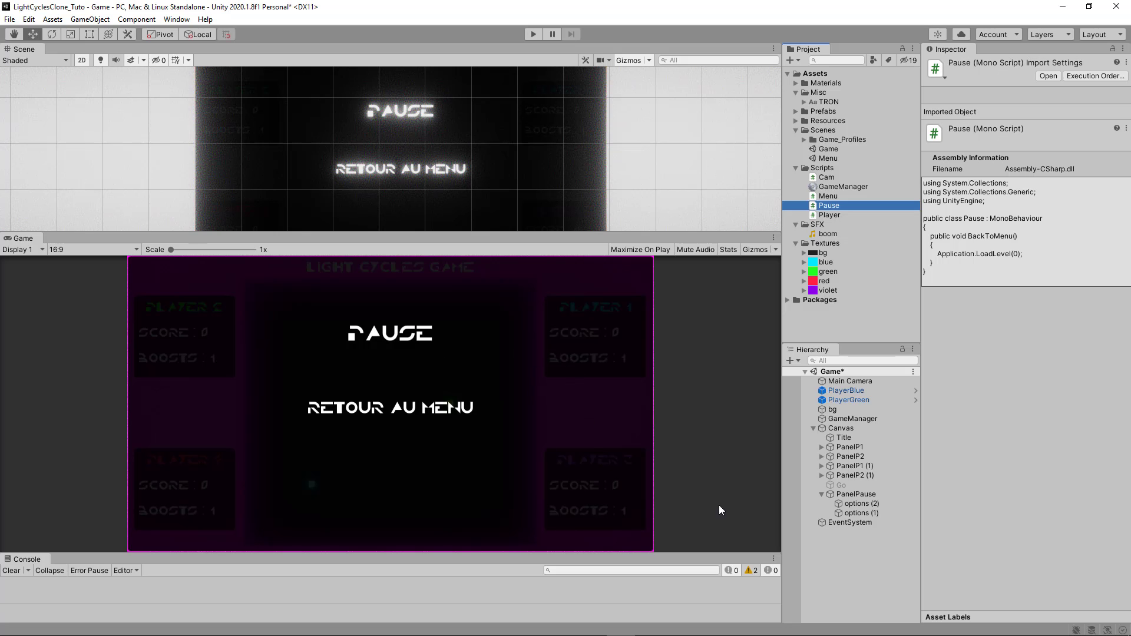
pyautogui.click(859, 513)
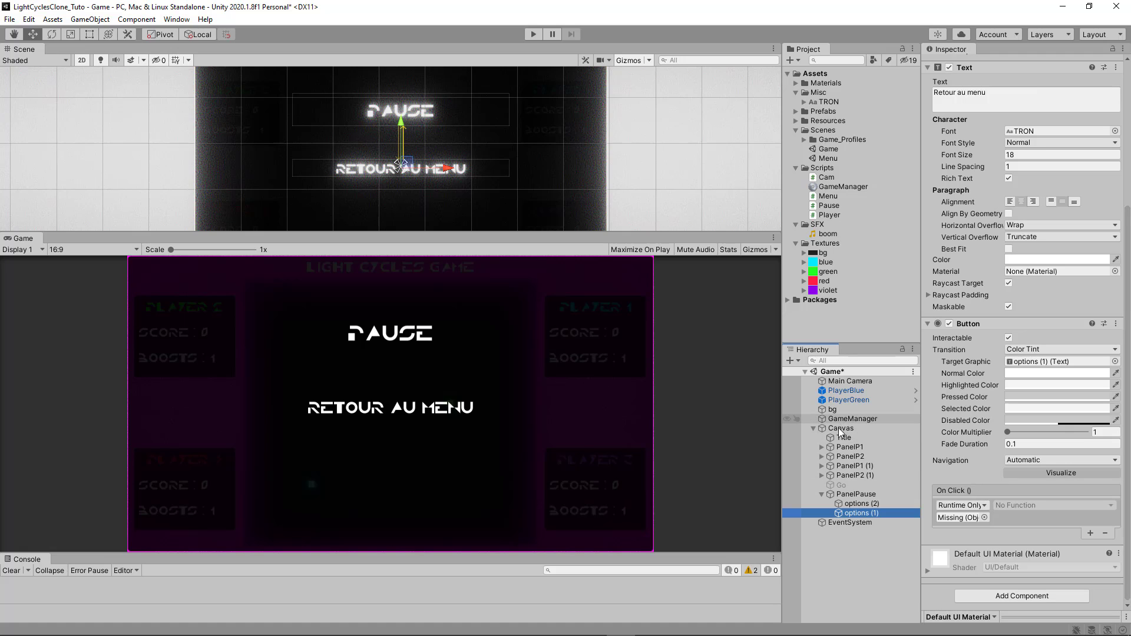
pyautogui.moveTo(839, 428); pyautogui.dragTo(994, 511)
pyautogui.click(1002, 505)
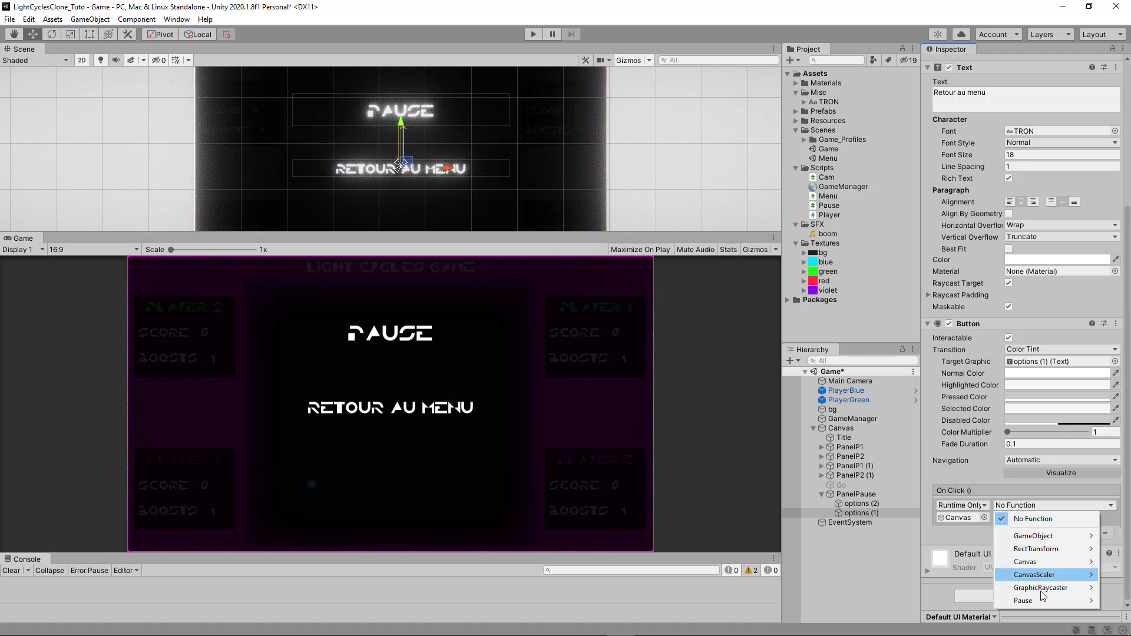
pyautogui.moveTo(1038, 601)
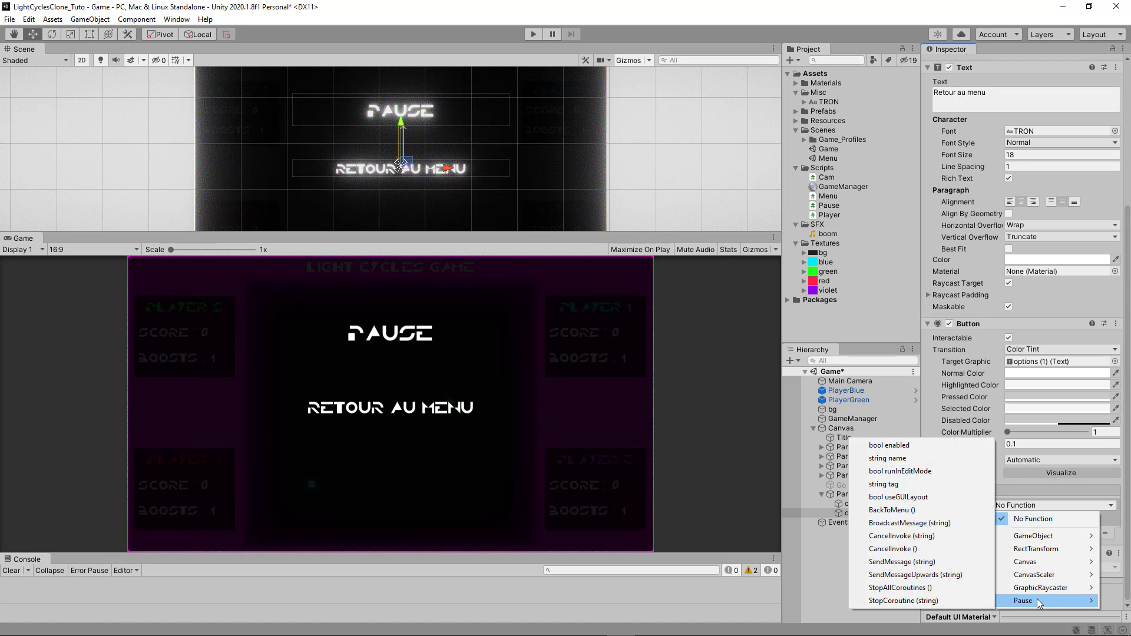
pyautogui.click(892, 510)
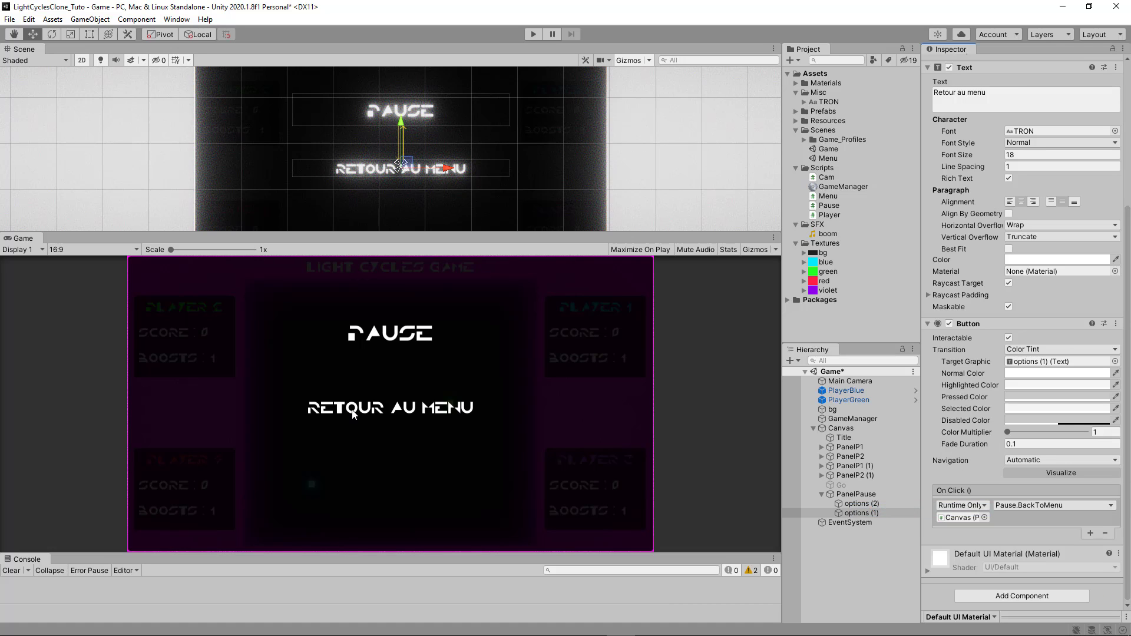
# - Play-test the Game scene by using the "Retour au menu" button and trying the main menu's entries, and stop play mode
pyautogui.click(532, 34)
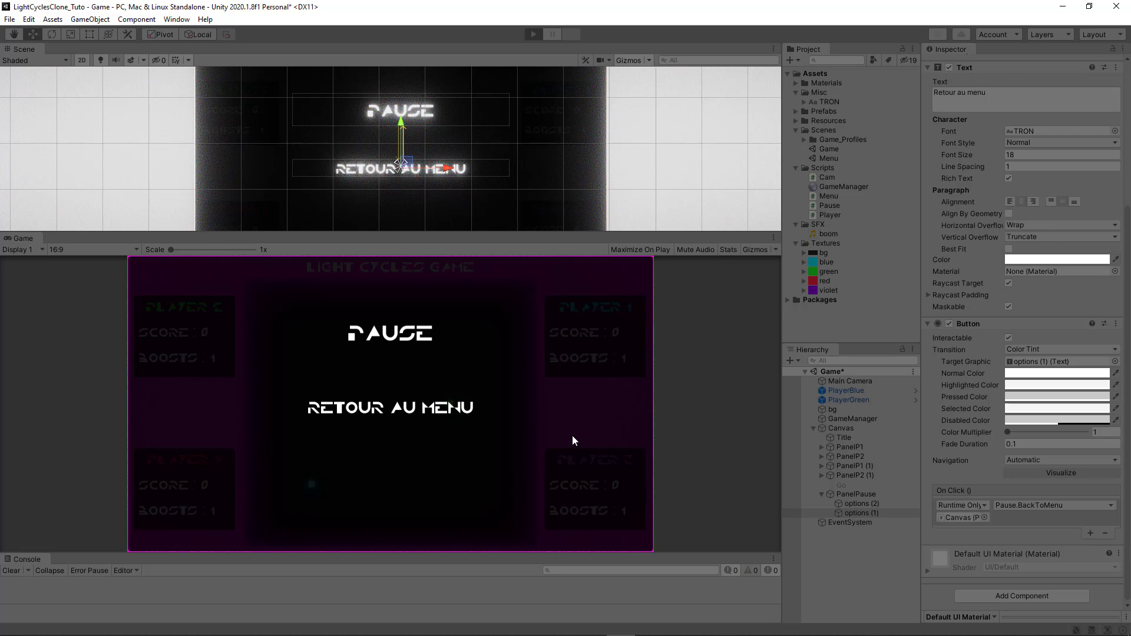
pyautogui.click(400, 411)
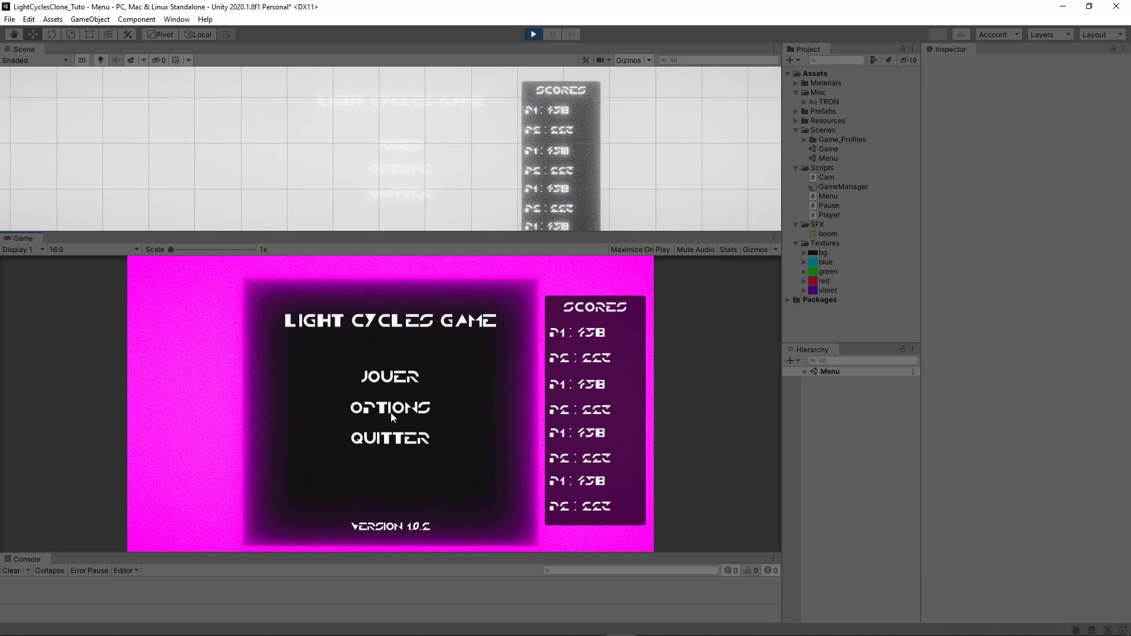
pyautogui.click(393, 385)
pyautogui.click(397, 402)
pyautogui.click(389, 377)
pyautogui.click(397, 415)
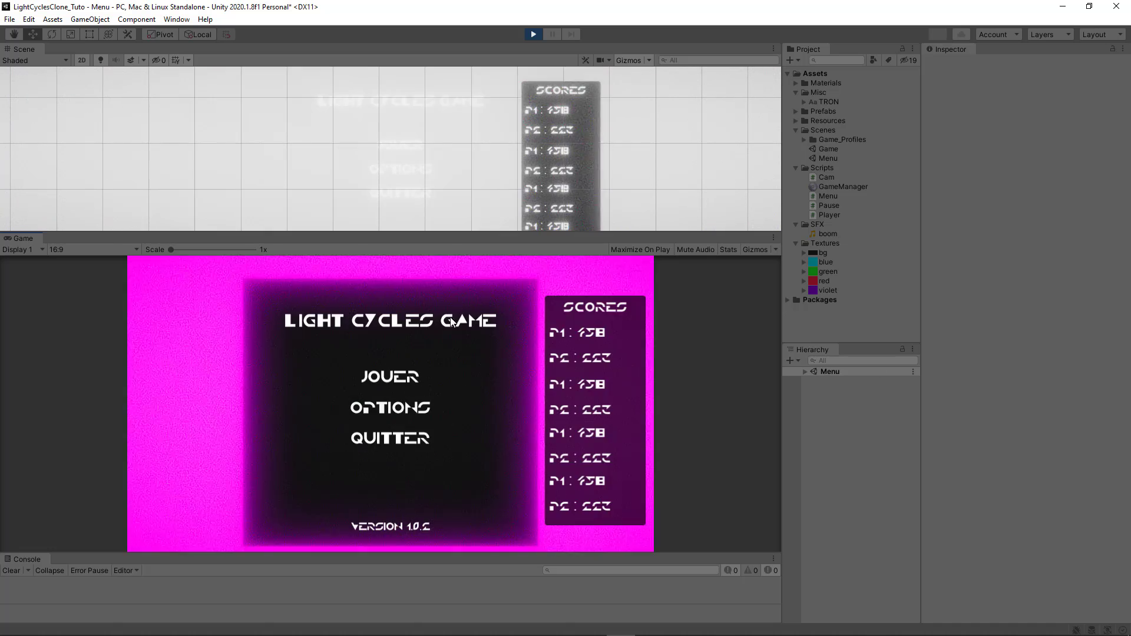
pyautogui.click(533, 34)
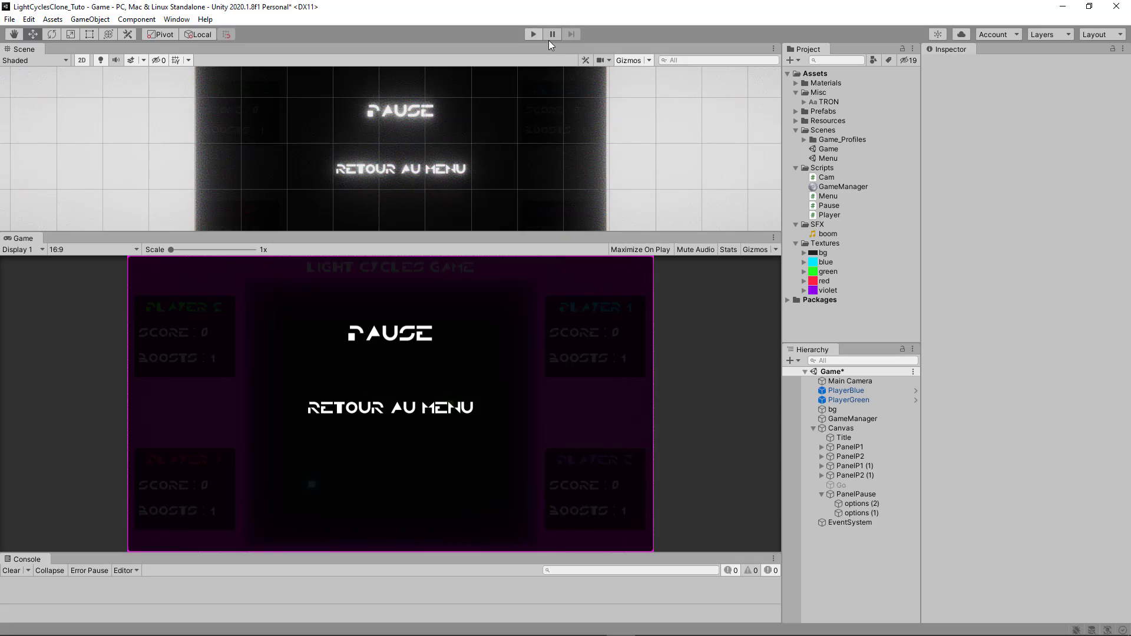
# - Deactivate the PanelPause object in the Game scene
pyautogui.click(866, 494)
pyautogui.click(952, 65)
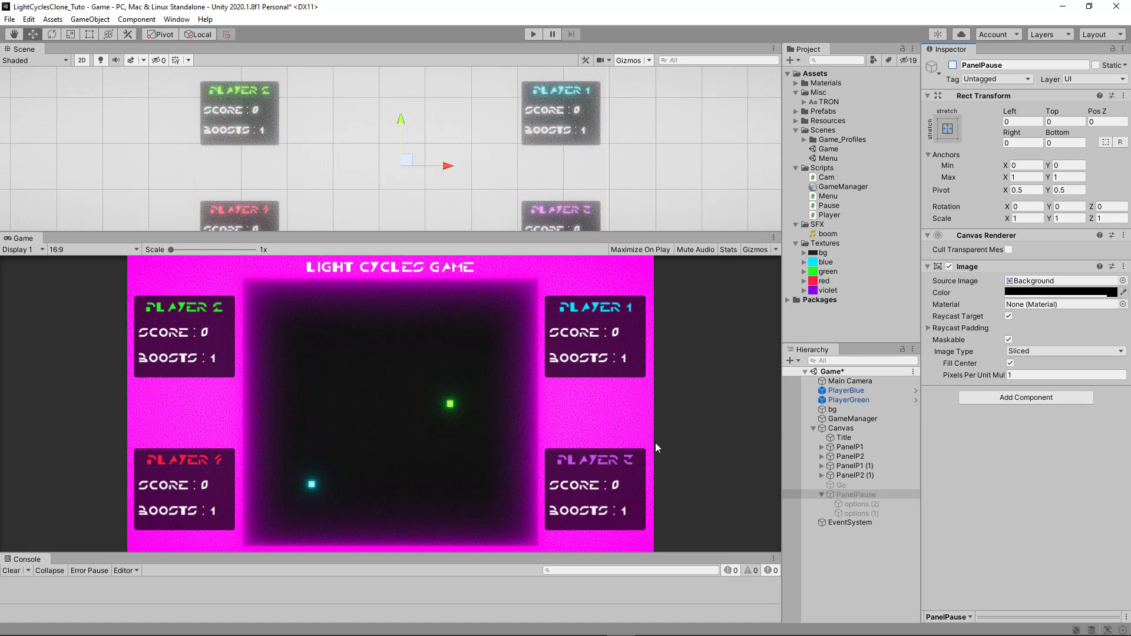
# - In Visual Studio, add a private void Update() method below BackToMenu() in the Pause script
pyautogui.hotkey('alt', 'Tab')
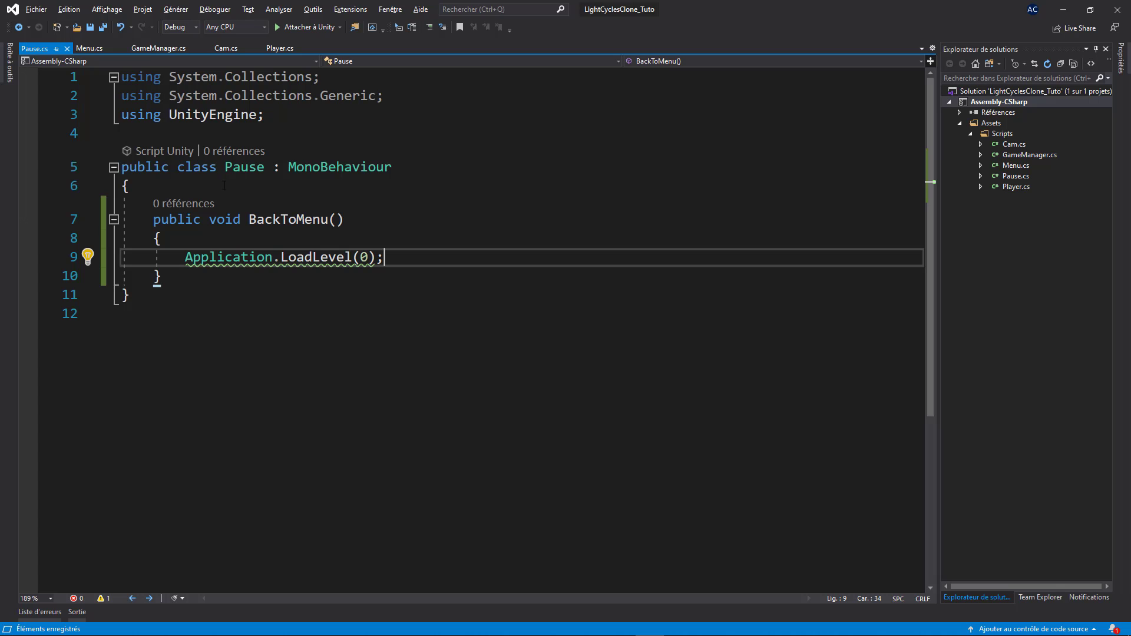
pyautogui.click(182, 280)
pyautogui.press('Return')
pyautogui.press('Return')
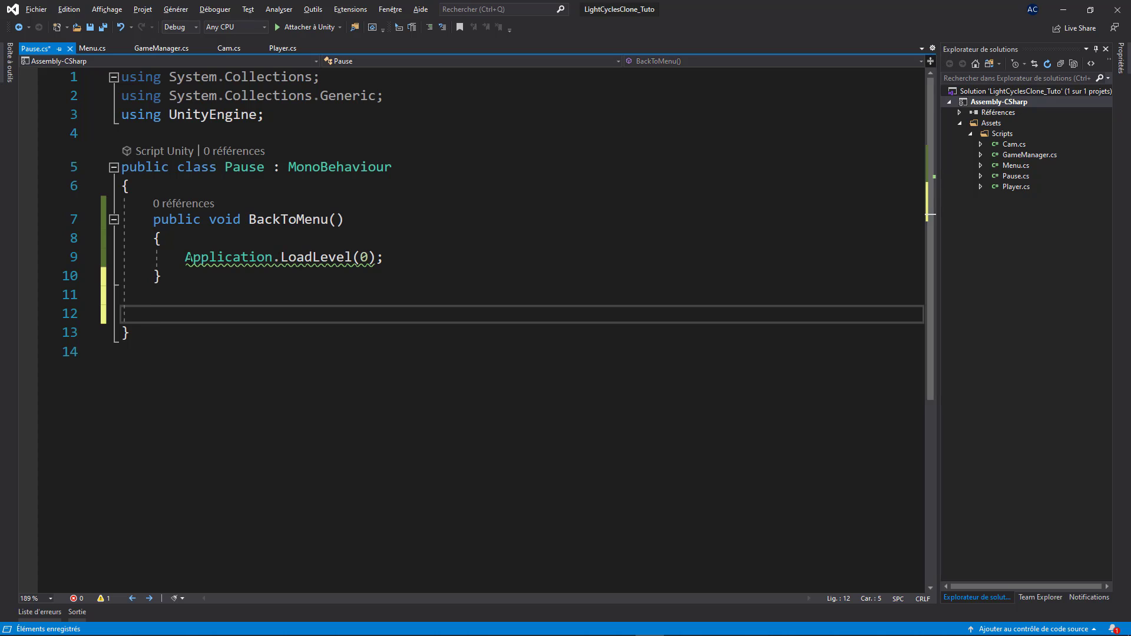
pyautogui.write('up')
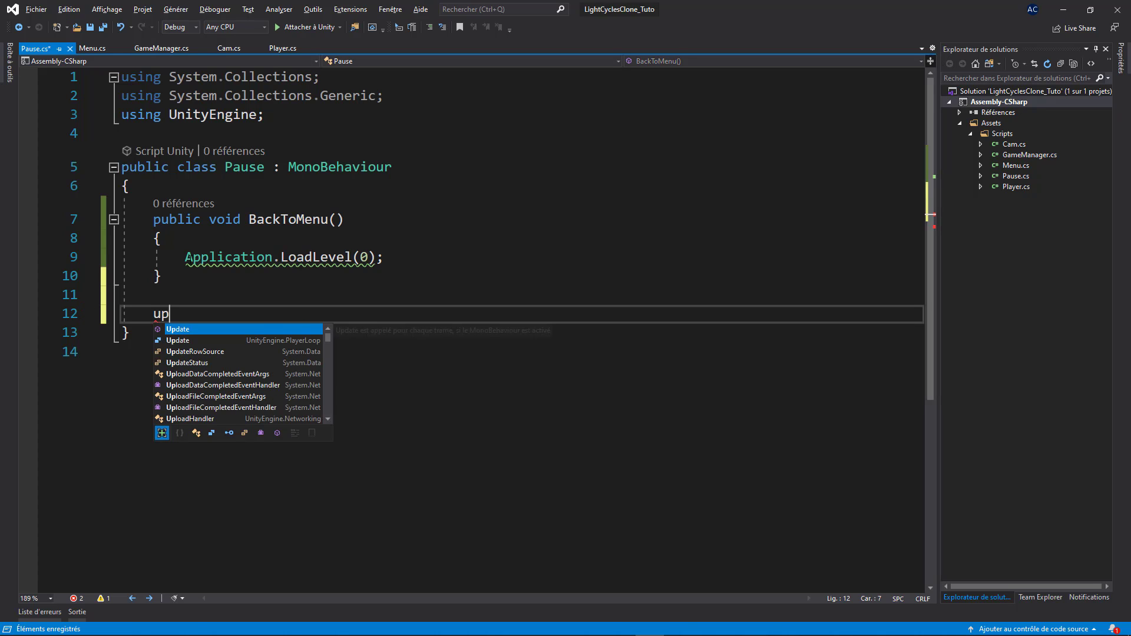
pyautogui.press('Tab')
# - Begin an if condition inside Update() that checks Input.GetKeyUp
pyautogui.write('if(')
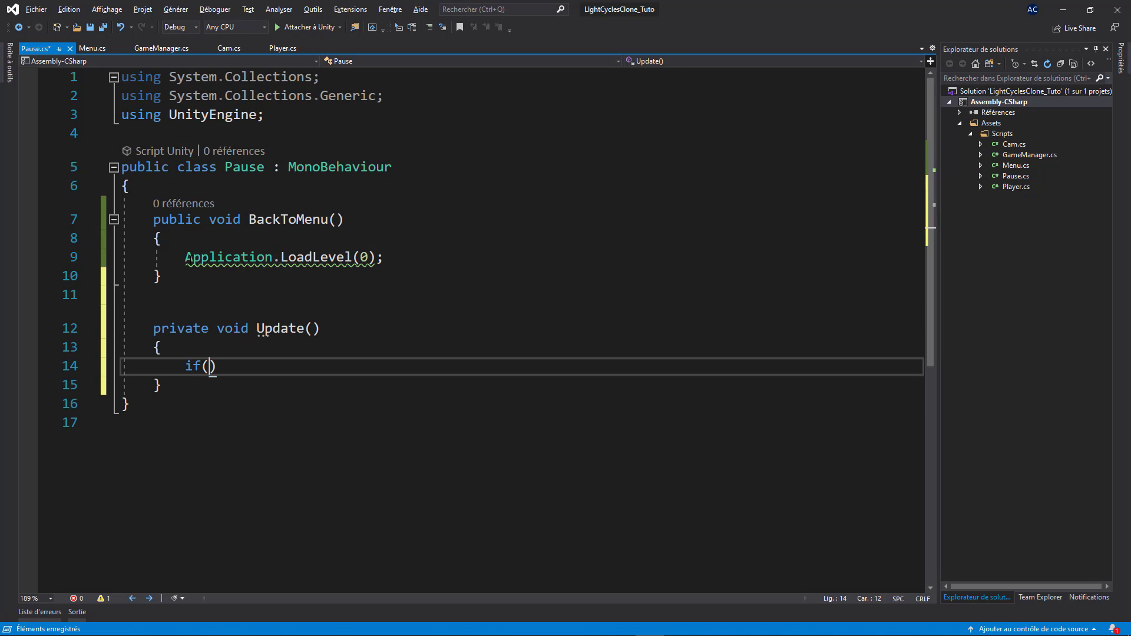
pyautogui.write('Input.get')
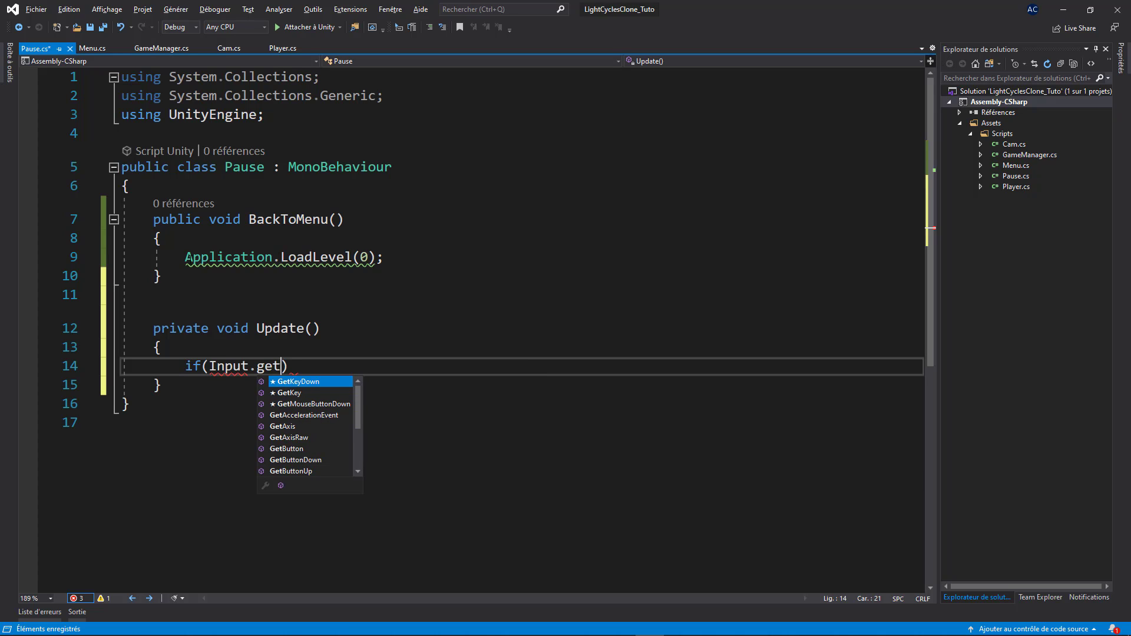
pyautogui.press('Down')
pyautogui.press('Down')
pyautogui.press('Down')
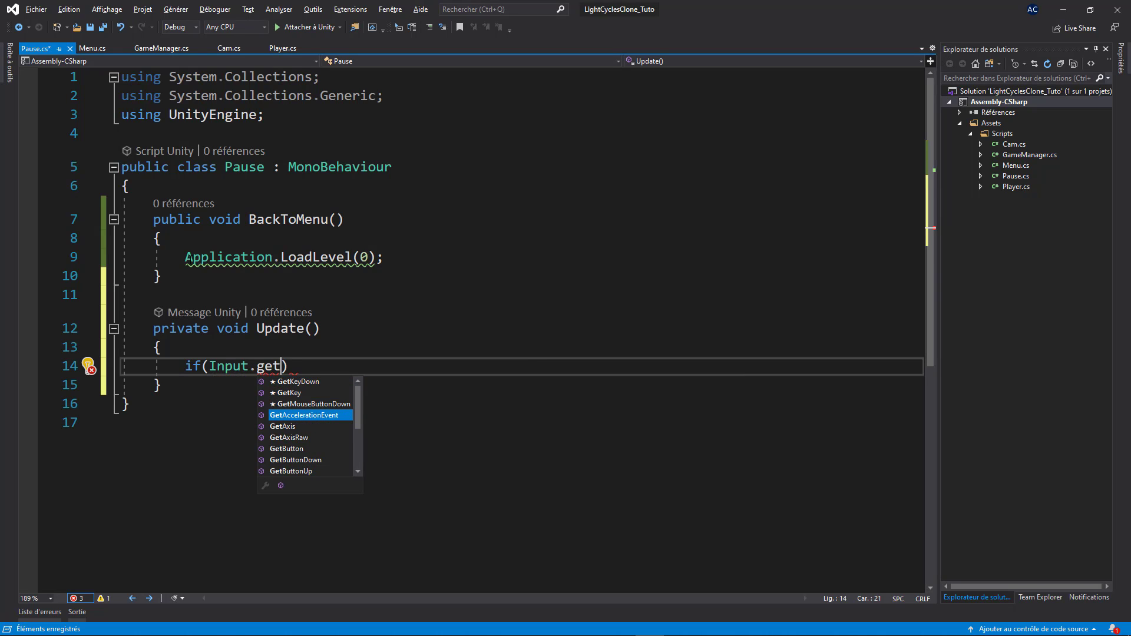
pyautogui.press('Up')
pyautogui.press('Up')
pyautogui.press('Tab')
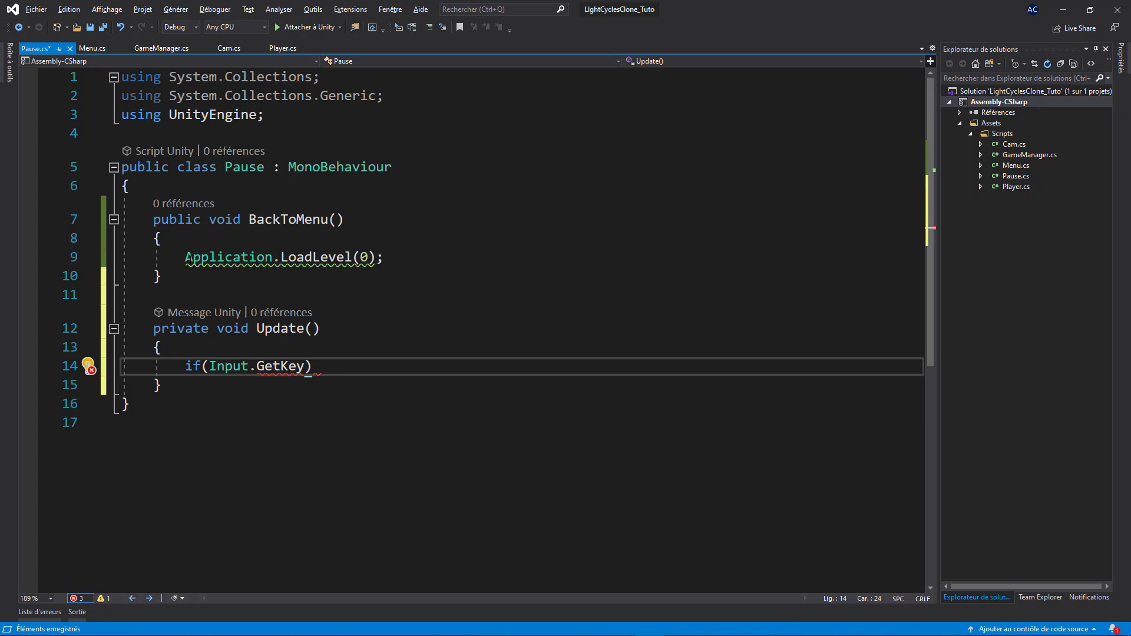
pyautogui.write('Up')
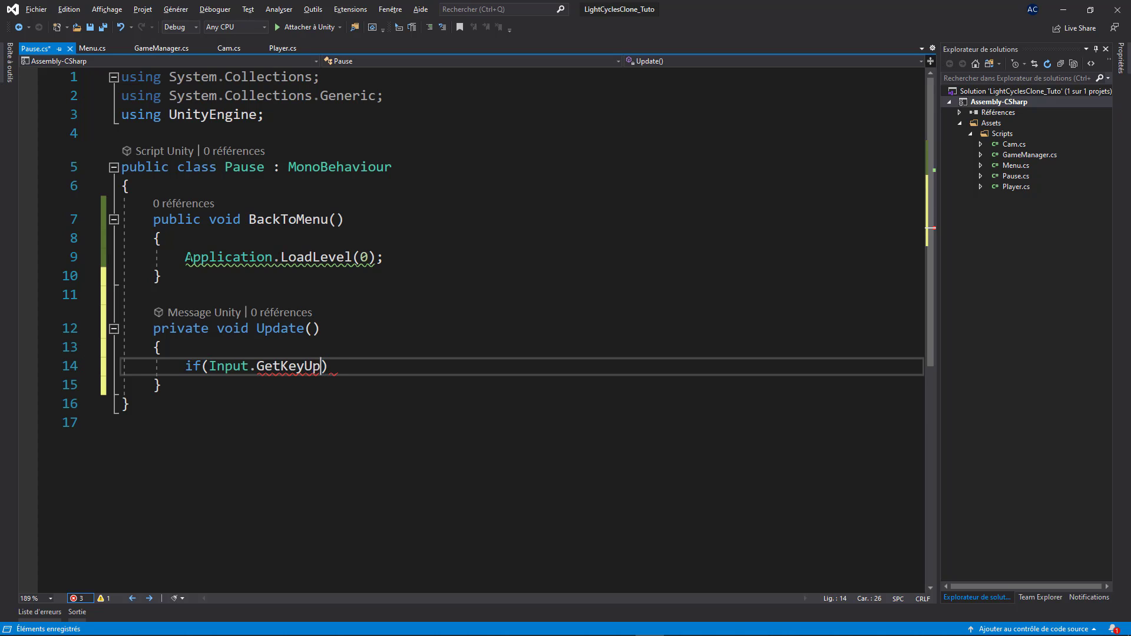
# - Complete the condition with KeyCode.Escape as the GetKeyUp argument and give the if statement an empty block
pyautogui.write('(key')
pyautogui.press('Tab')
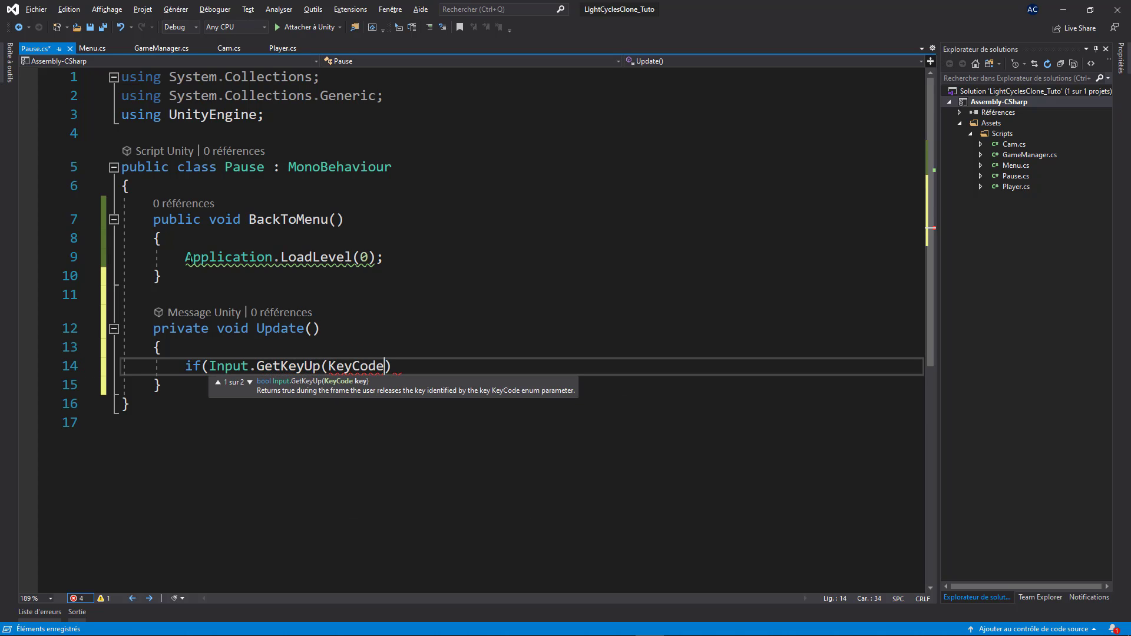
pyautogui.write('.es')
pyautogui.press('Tab')
pyautogui.write('))')
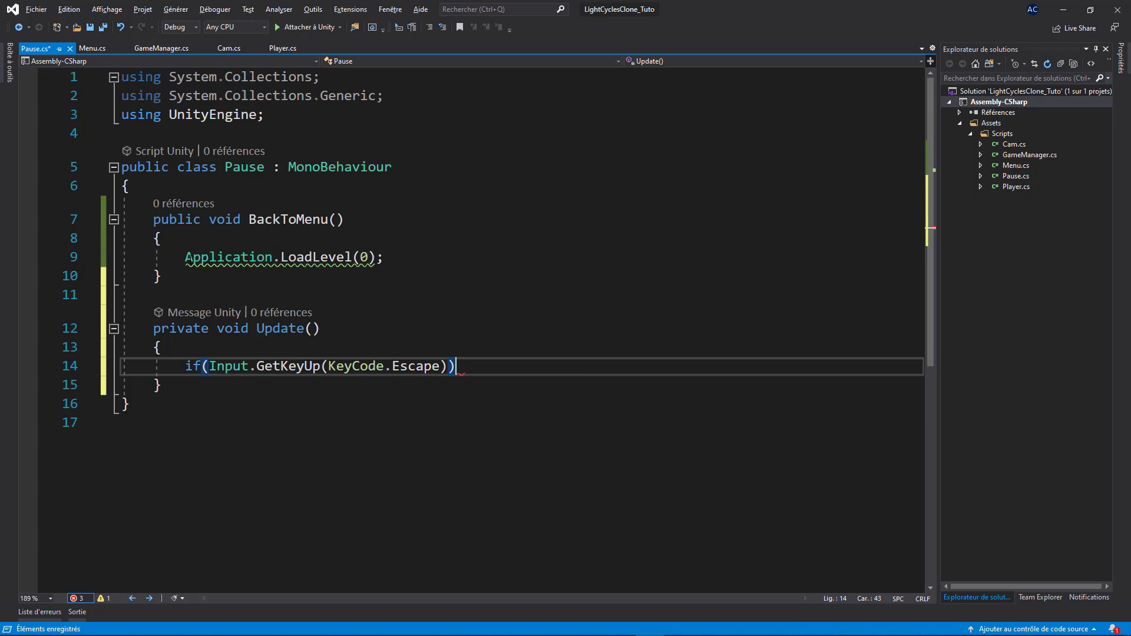
pyautogui.press('Return')
pyautogui.write('{')
pyautogui.press('Return')
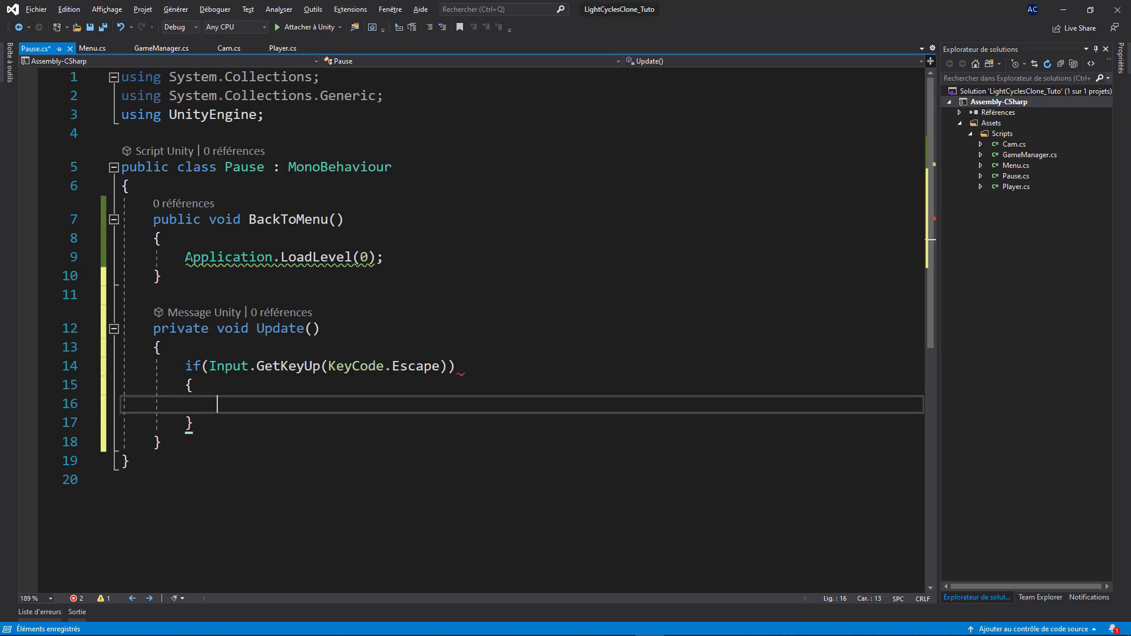
# - Declare the field bool isPaused = false; at the start of the Pause class
pyautogui.click(187, 188)
pyautogui.press('Return')
pyautogui.write('boo')
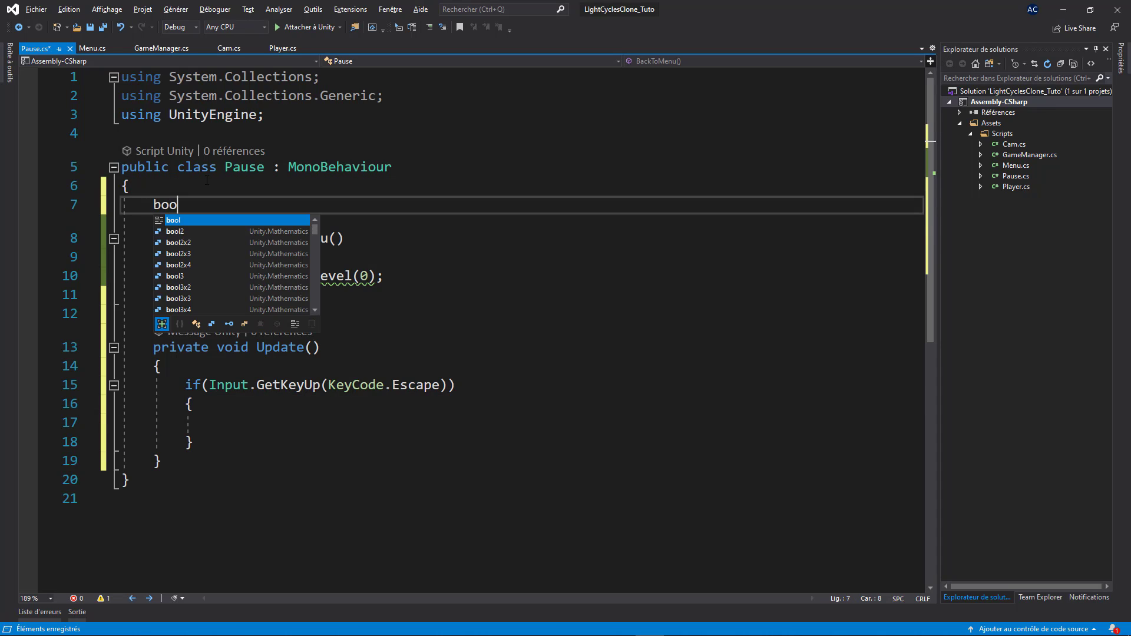
pyautogui.write('l isPaus')
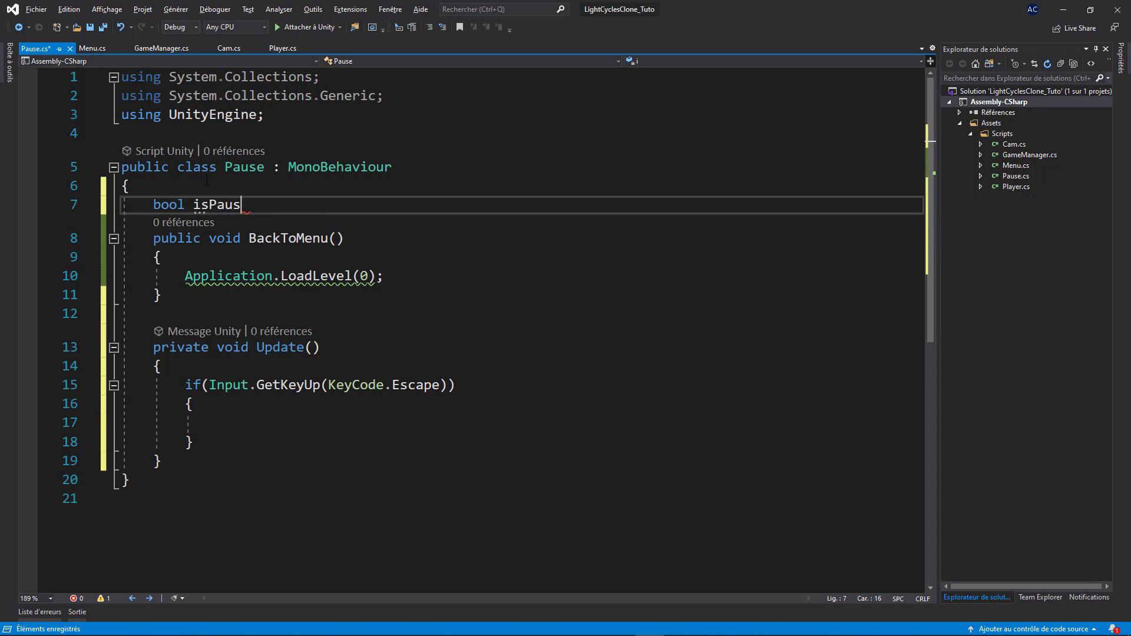
pyautogui.write('ed = false;')
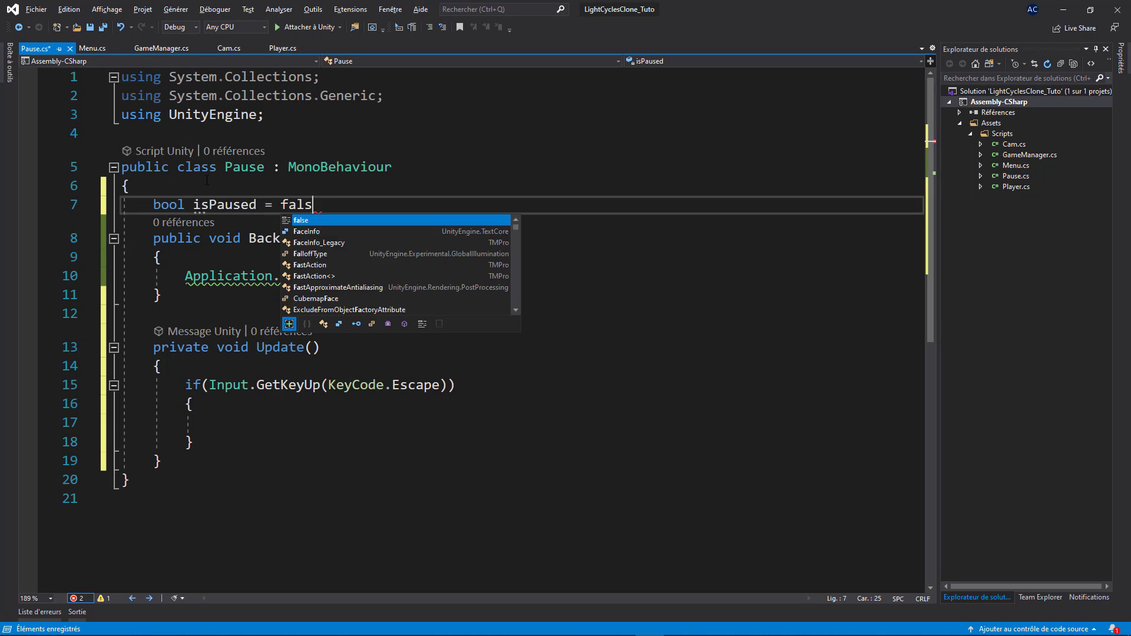
pyautogui.press('Return')
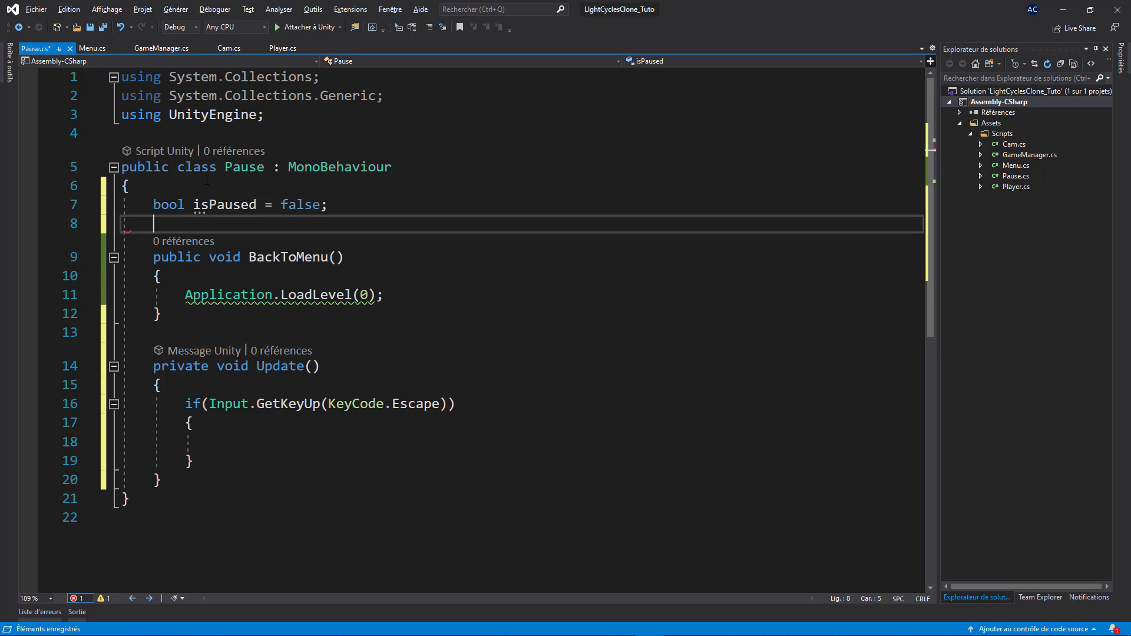
# - Inside the Escape key block, add an if(!isPaused) block that sets isPaused = true;
pyautogui.doubleClick(225, 204)
pyautogui.click(241, 447)
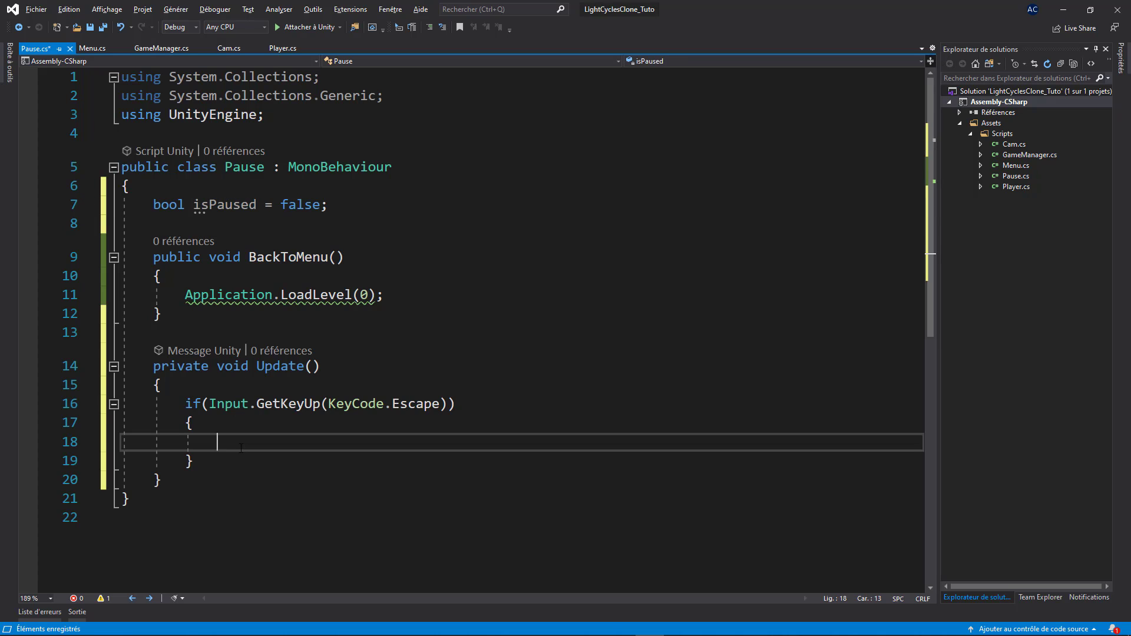
pyautogui.write('if(!isPaused')
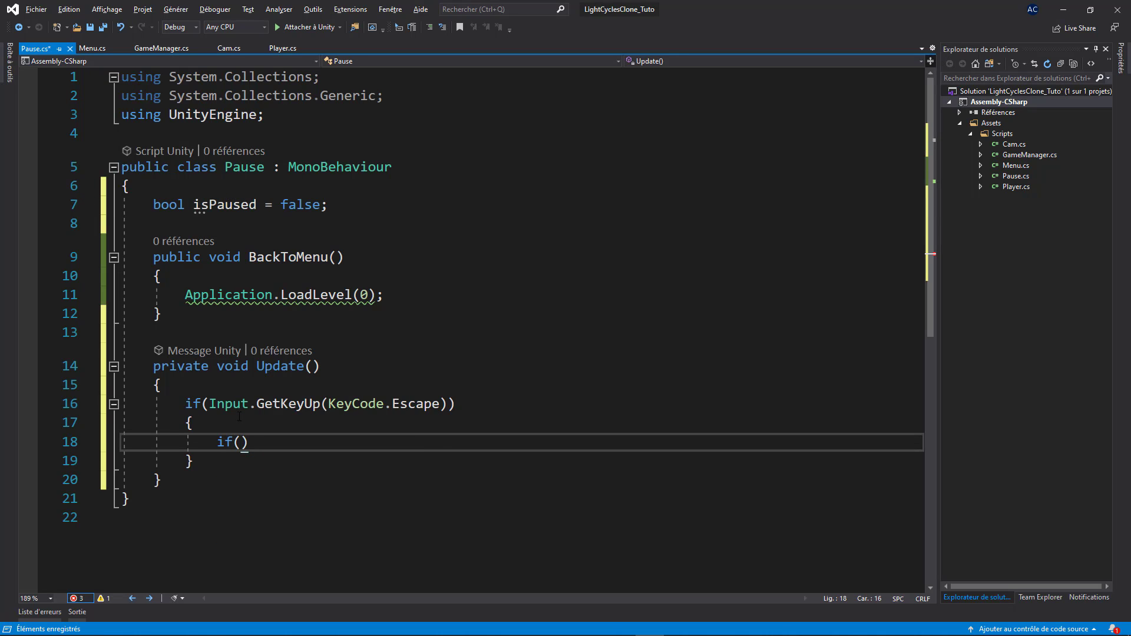
pyautogui.write(')')
pyautogui.press('Return')
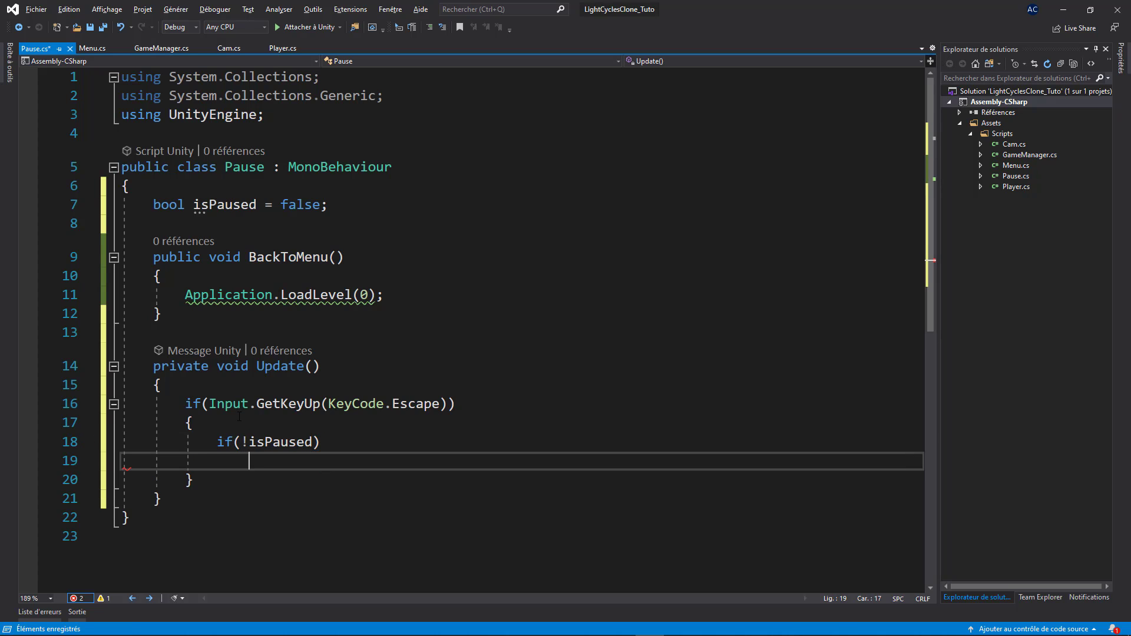
pyautogui.write('{')
pyautogui.press('Return')
pyautogui.write('isPaused')
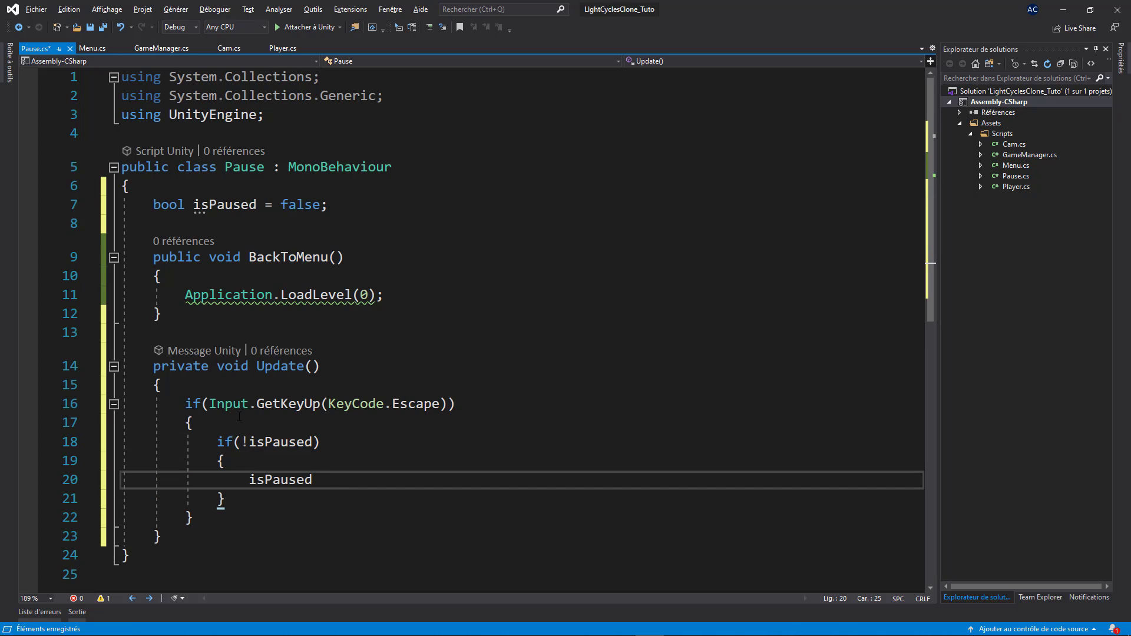
pyautogui.write(' = true;')
# - Add an else block after the if(!isPaused) block that sets isPaused = false;
pyautogui.press('Down')
pyautogui.press('Return')
pyautogui.write('else')
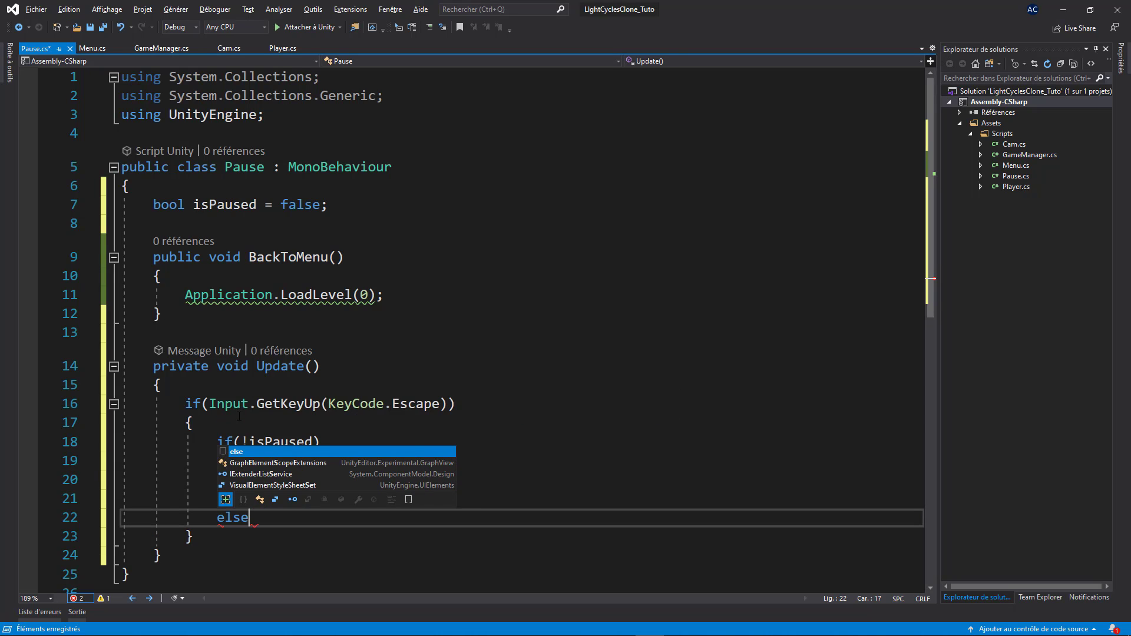
pyautogui.press('Return')
pyautogui.write('{')
pyautogui.press('Return')
pyautogui.write('isPaused ')
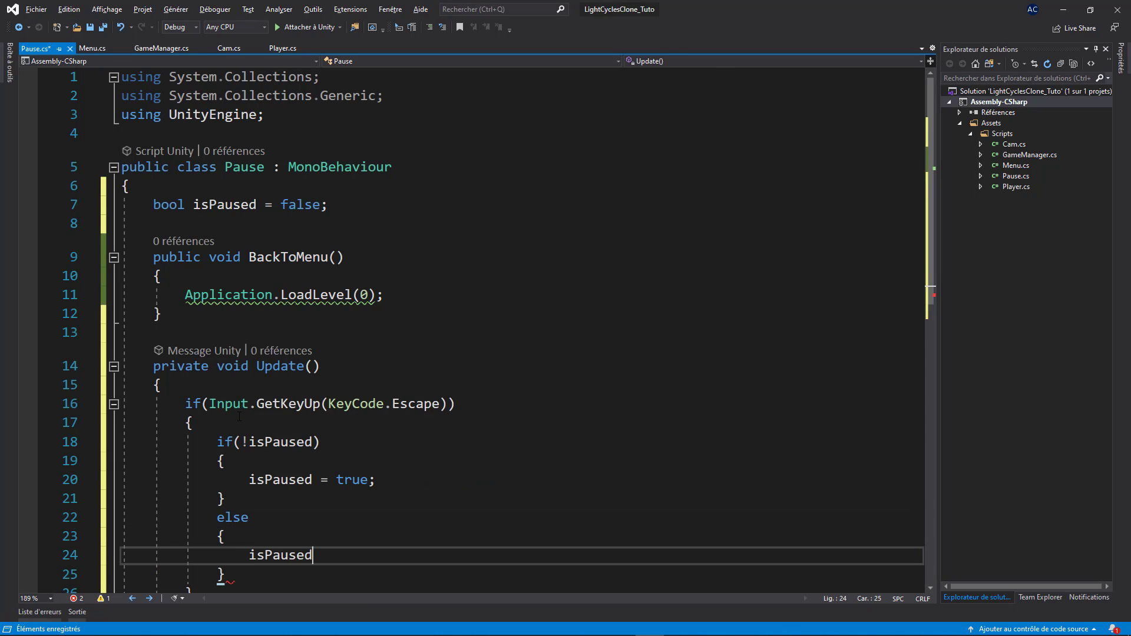
pyautogui.write('= false;')
# - Below isPaused = true;, begin a statement with GameObject.Find("GameManager") followed by a member access
pyautogui.click(375, 480)
pyautogui.press('Return')
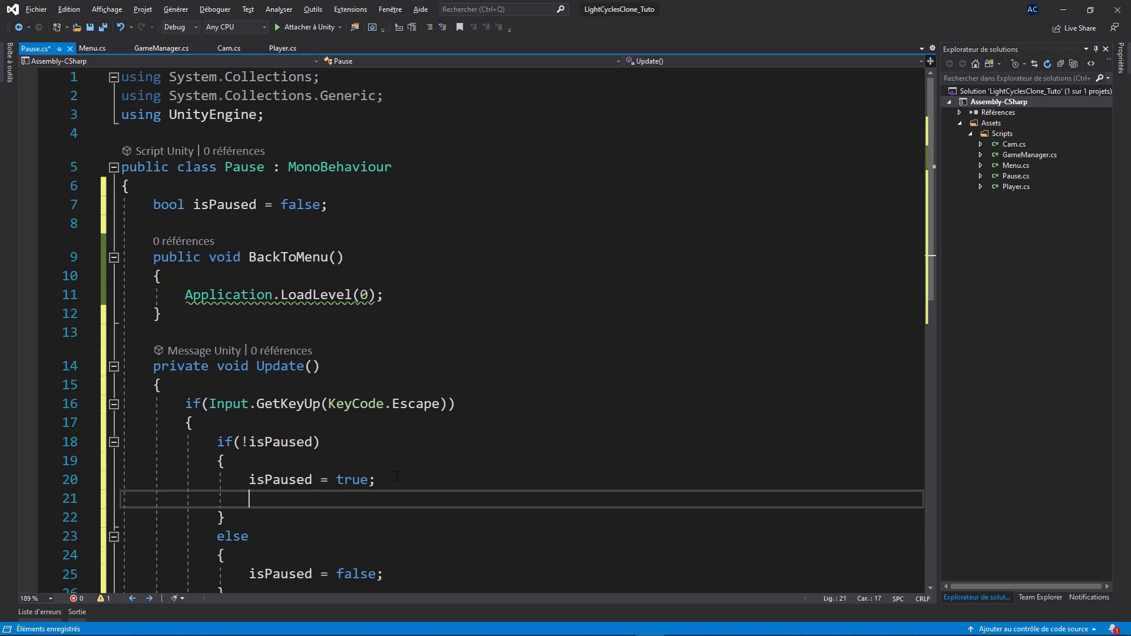
pyautogui.write('G')
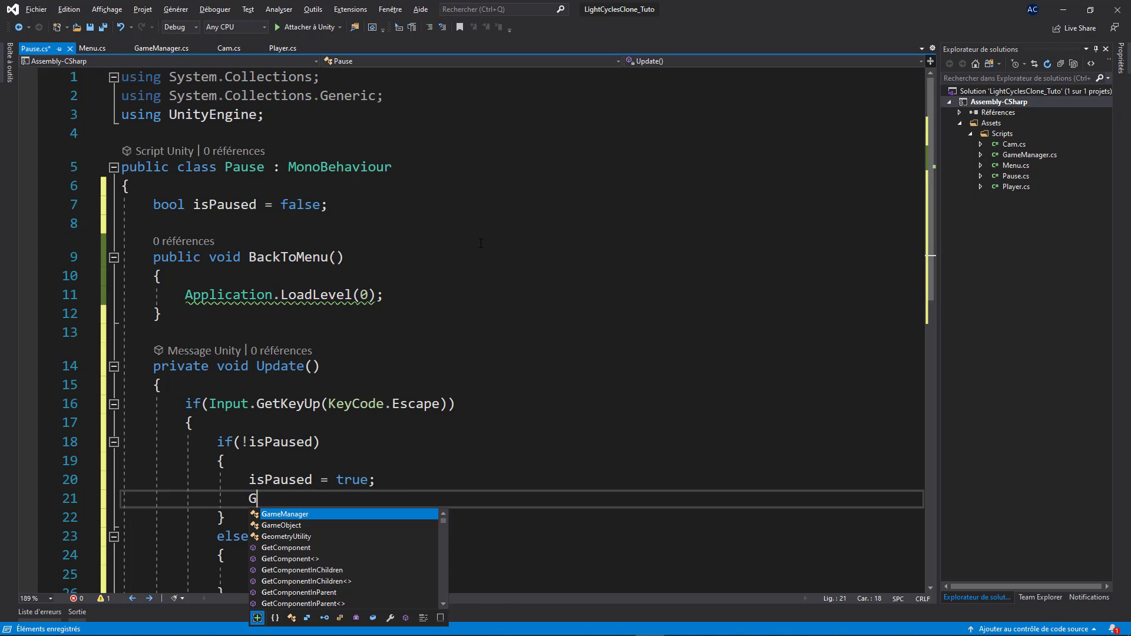
pyautogui.write('ao')
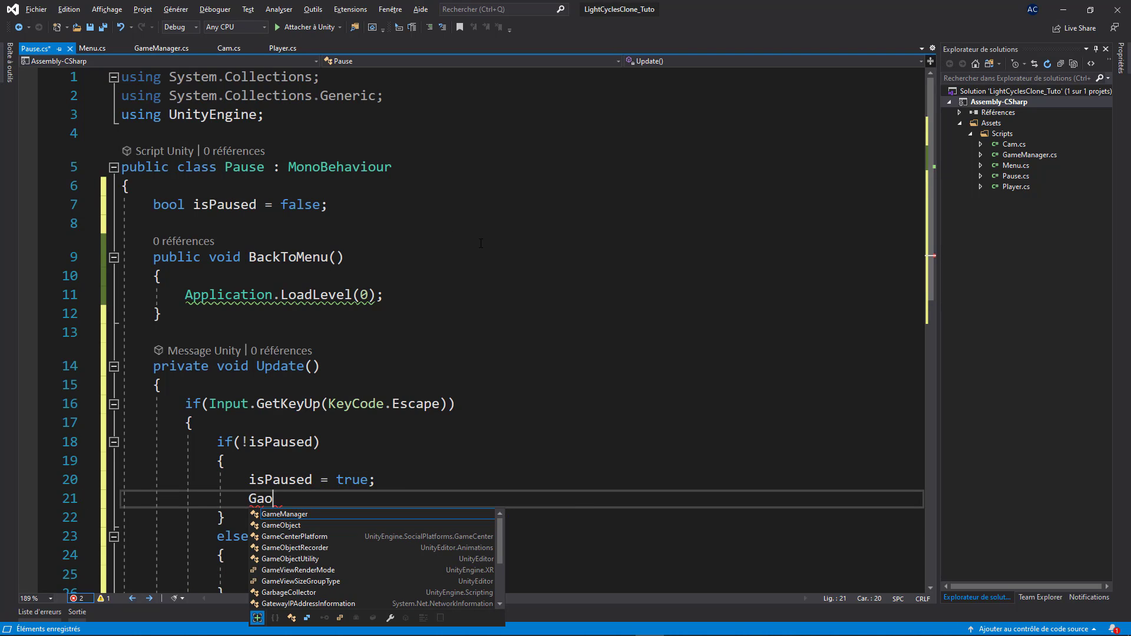
pyautogui.press('Down')
pyautogui.press('Tab')
pyautogui.write('.F')
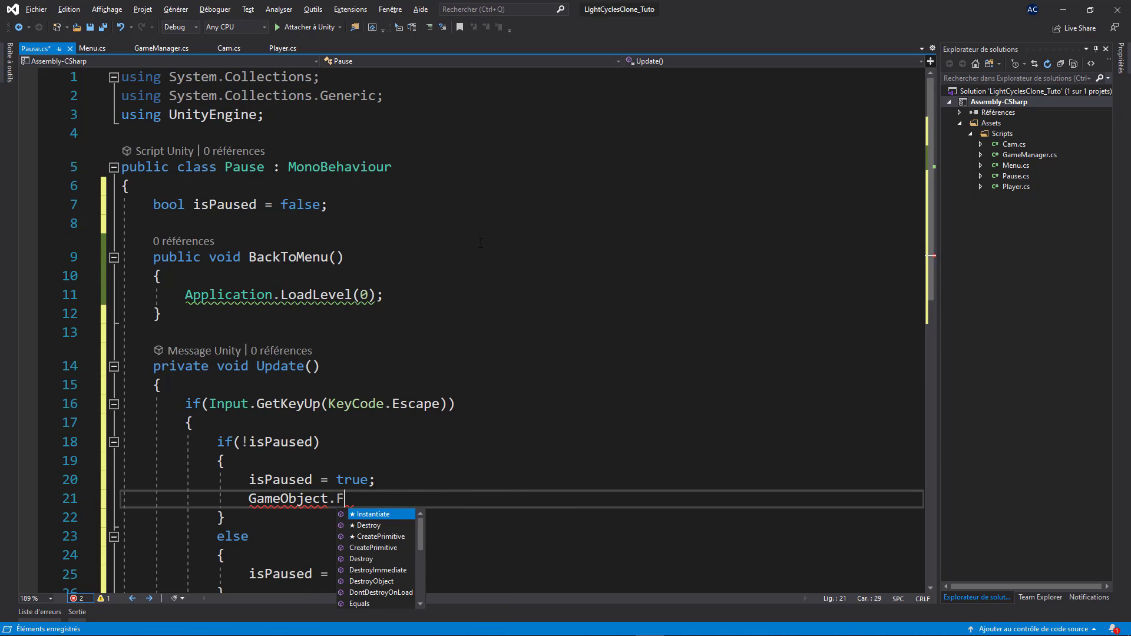
pyautogui.write('ind("')
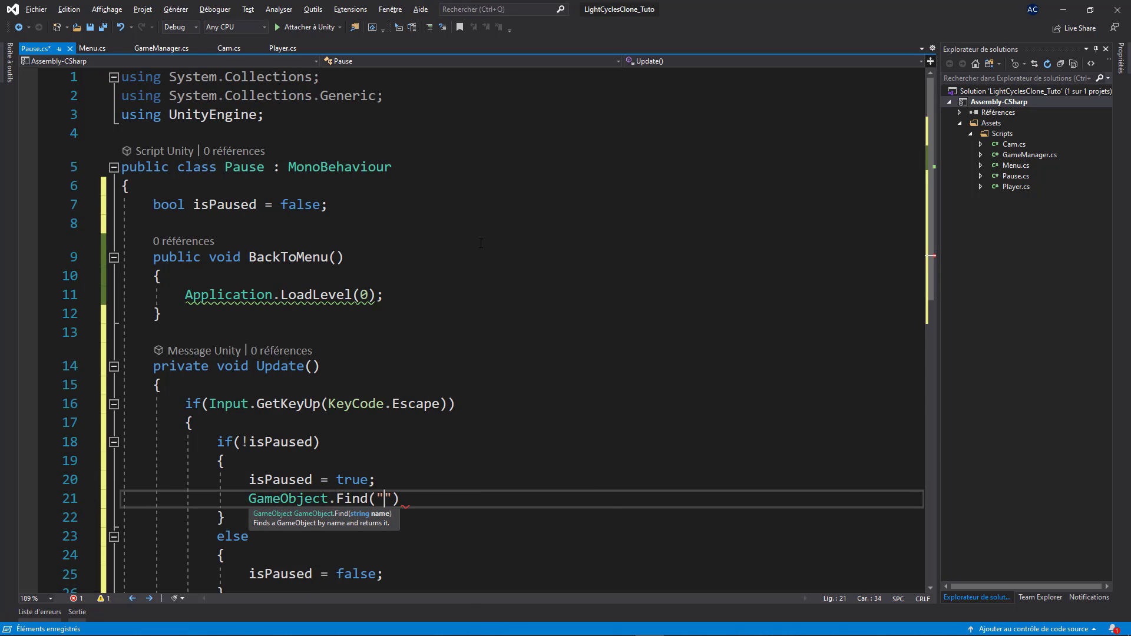
pyautogui.write('GameManag')
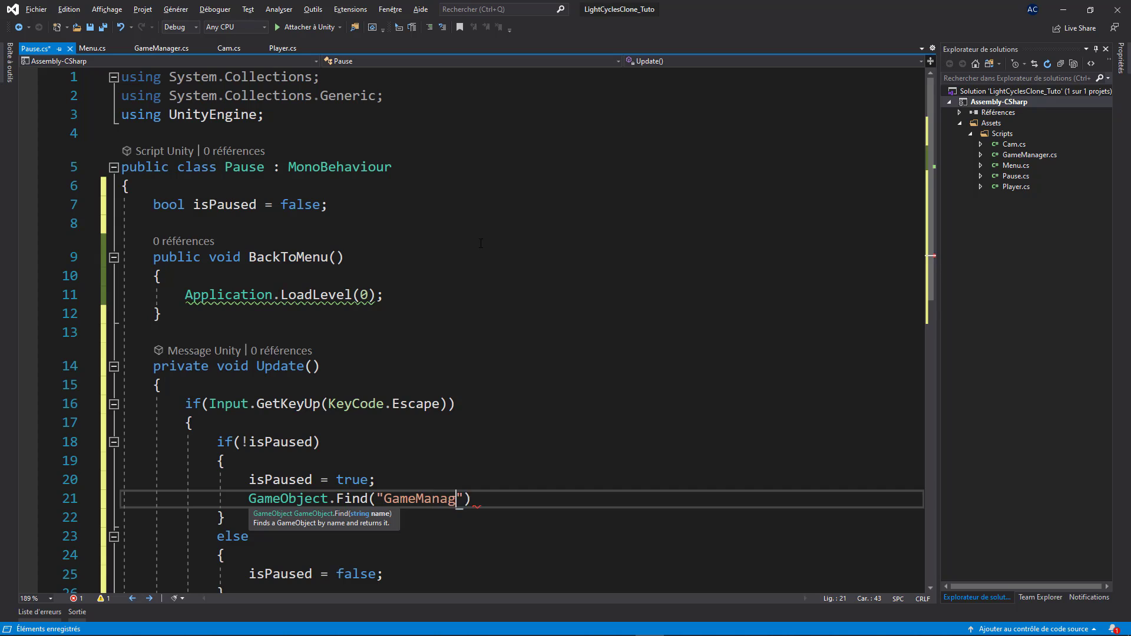
pyautogui.write('er").')
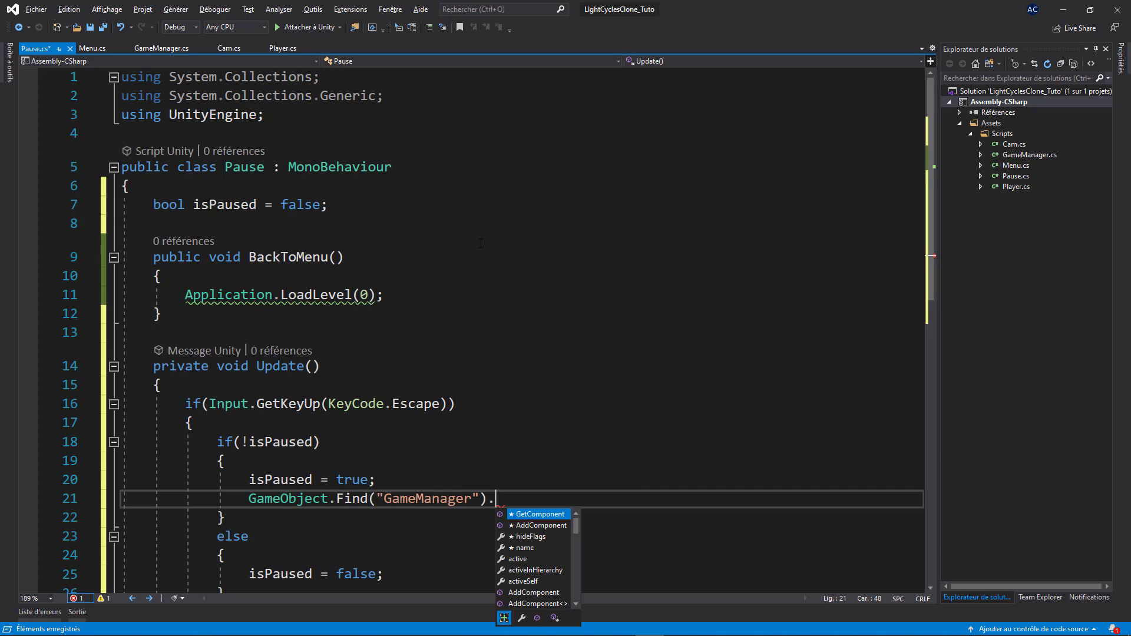
# - Complete the statement with GetComponent<GameManager>().gameSpeed = 0;
pyautogui.write('get')
pyautogui.press('Tab')
pyautogui.write('<Ga')
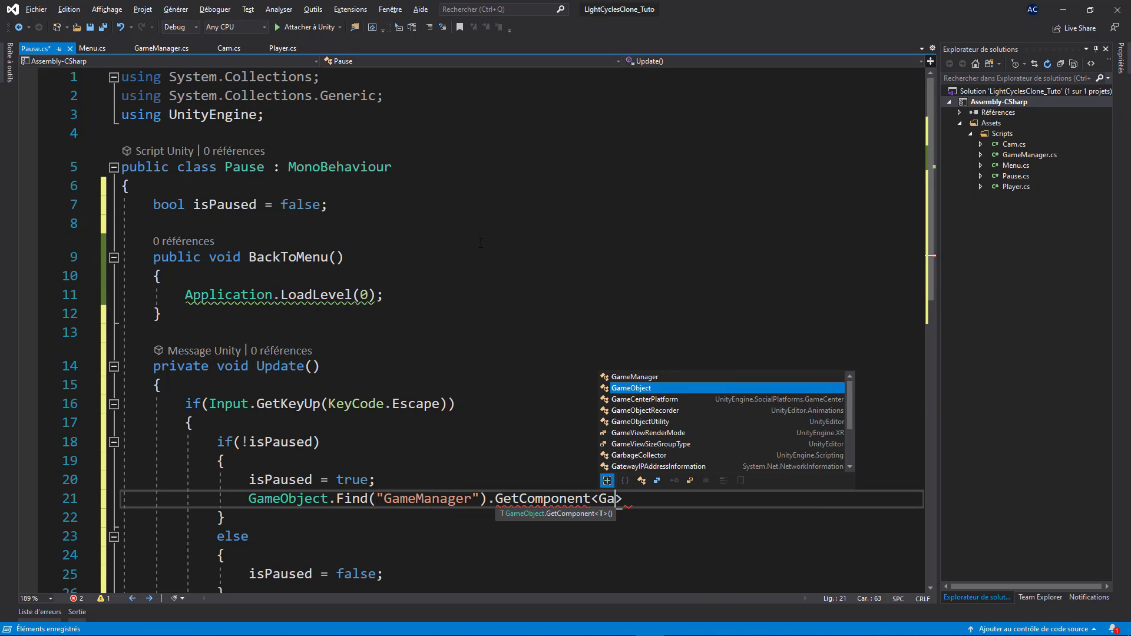
pyautogui.press('Up')
pyautogui.press('Tab')
pyautogui.write('>')
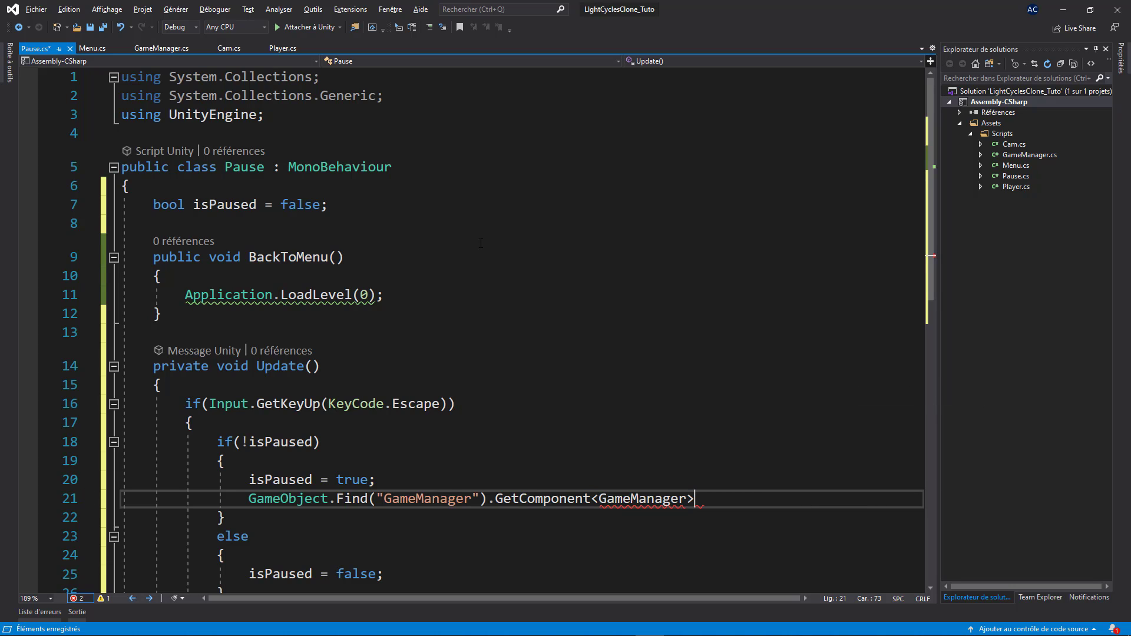
pyautogui.write('().sp')
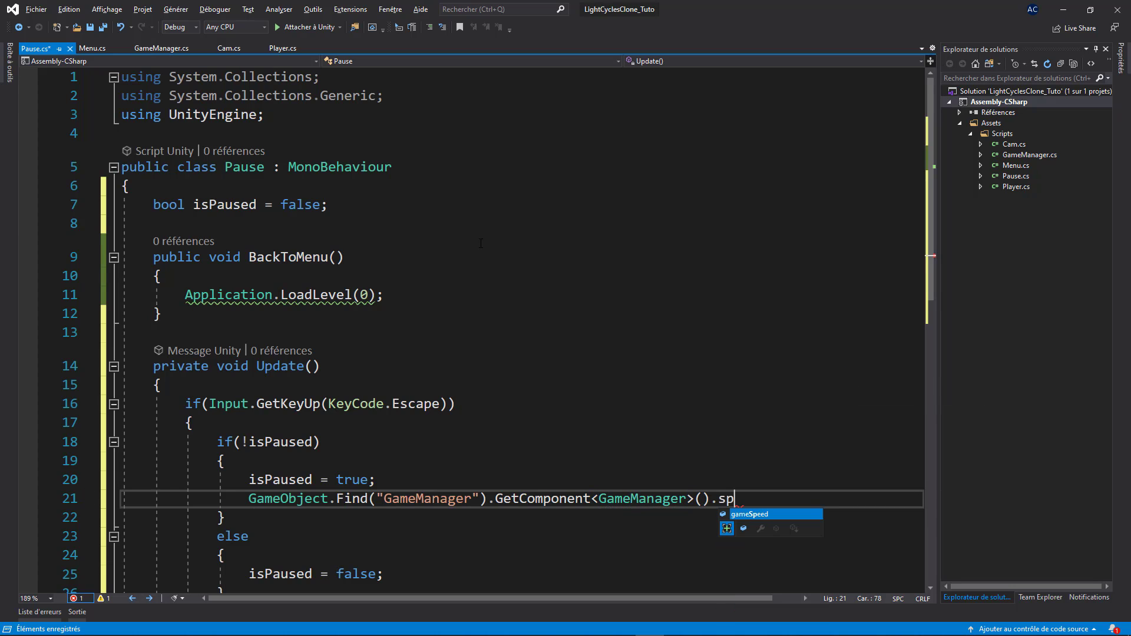
pyautogui.press('Tab')
pyautogui.write('= 0')
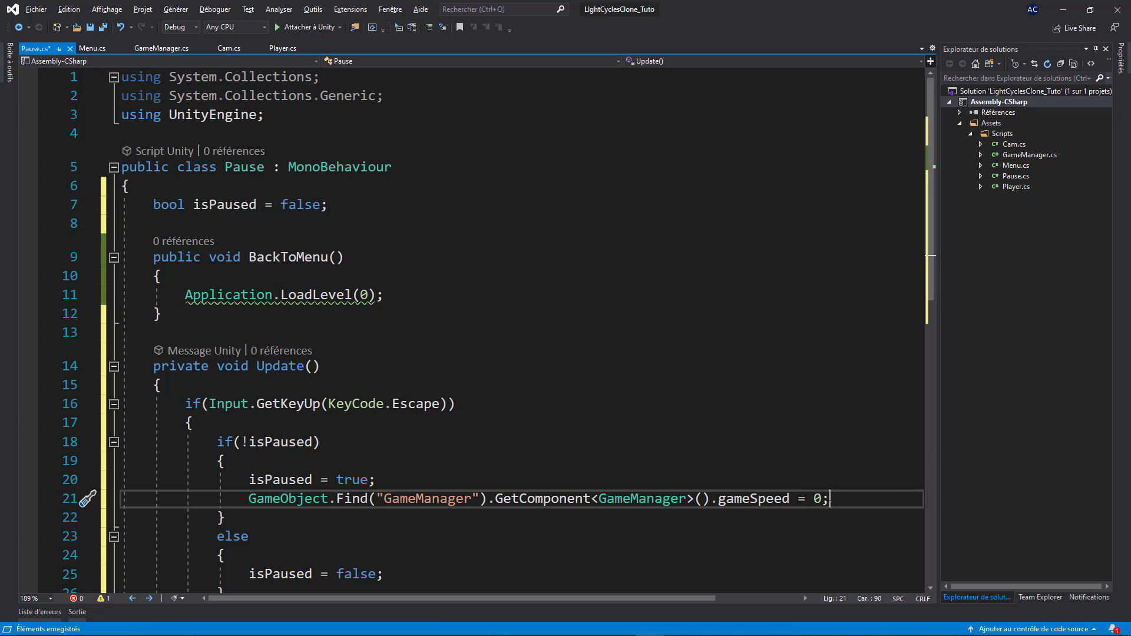
# - Declare the field GameManager gm; below the isPaused field, leaving blank space for a method
pyautogui.moveTo(830, 499); pyautogui.dragTo(249, 498)
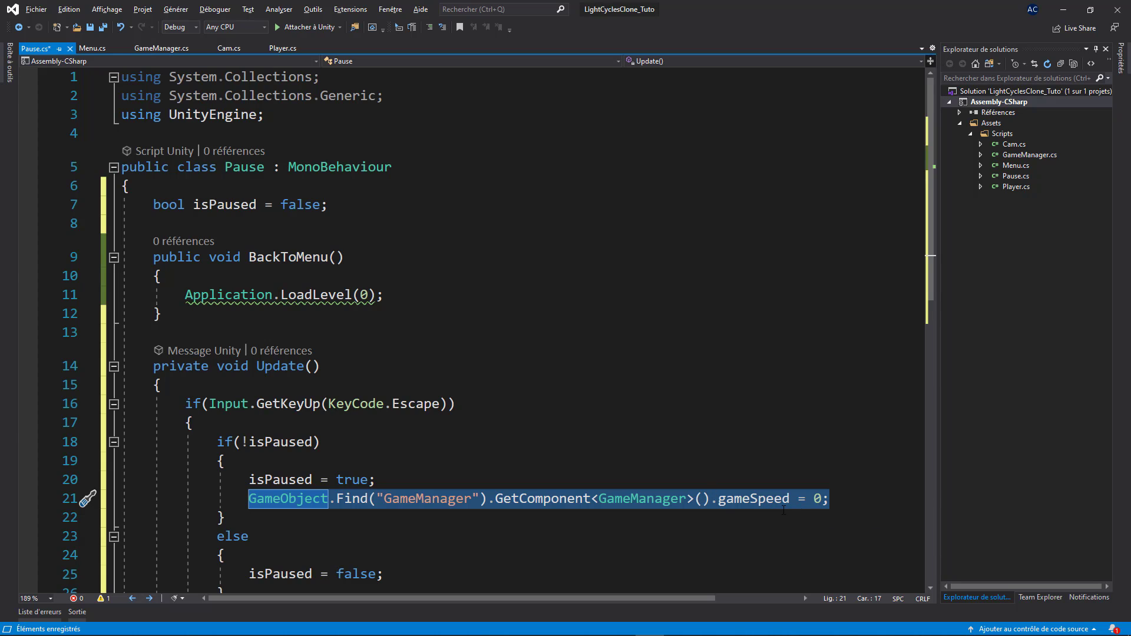
pyautogui.click(342, 217)
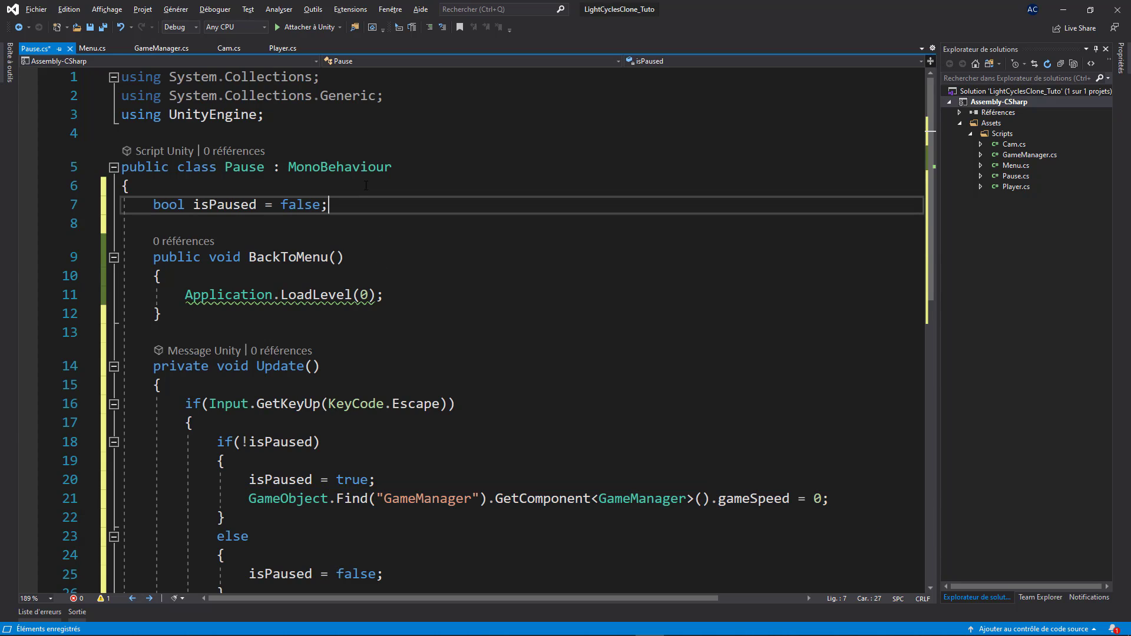
pyautogui.press('Return')
pyautogui.write('Ga')
pyautogui.press('Tab')
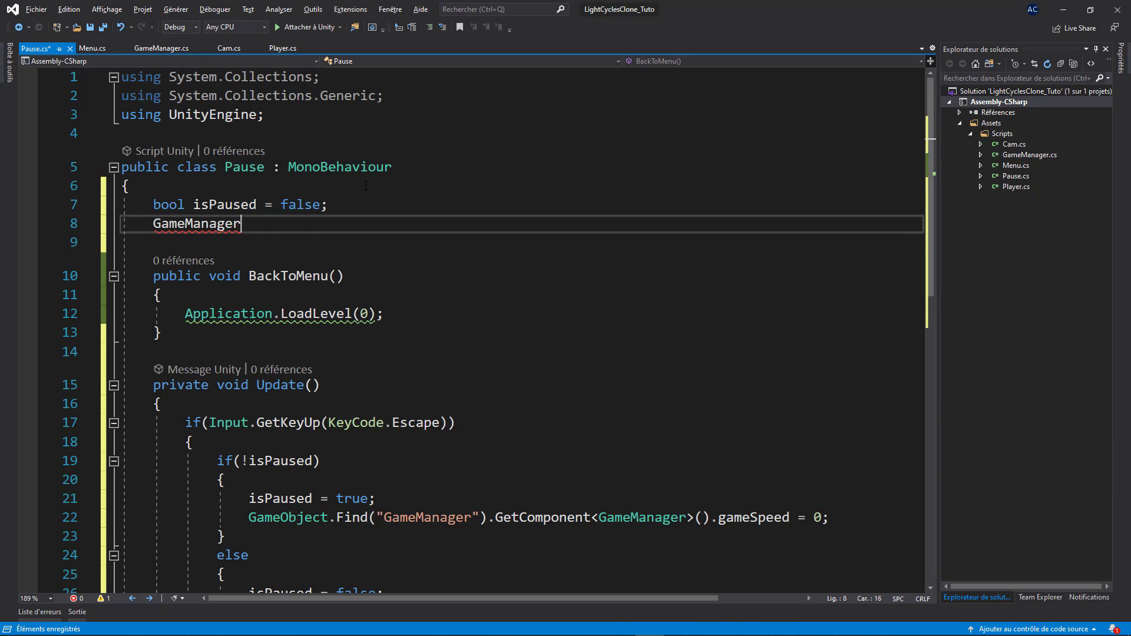
pyautogui.write('gm;')
pyautogui.press('Return')
pyautogui.press('Return')
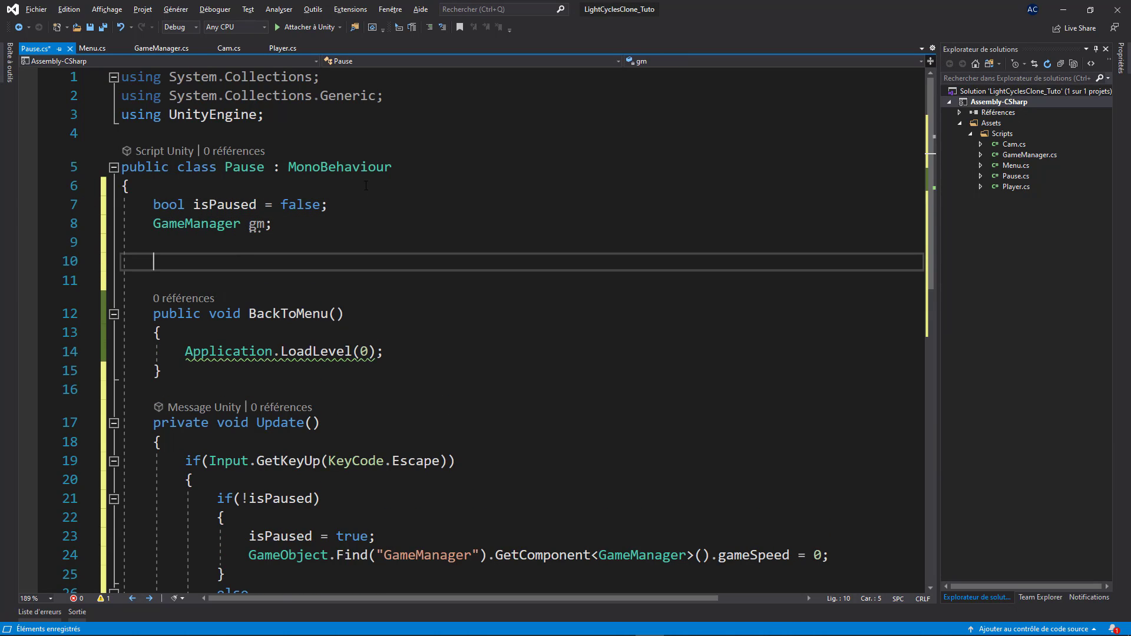
# - Insert a private void Start() method below the fields of the Pause class
pyautogui.write('sta')
pyautogui.press('Down')
pyautogui.press('Down')
pyautogui.press('Down')
pyautogui.press('Down')
pyautogui.press('Down')
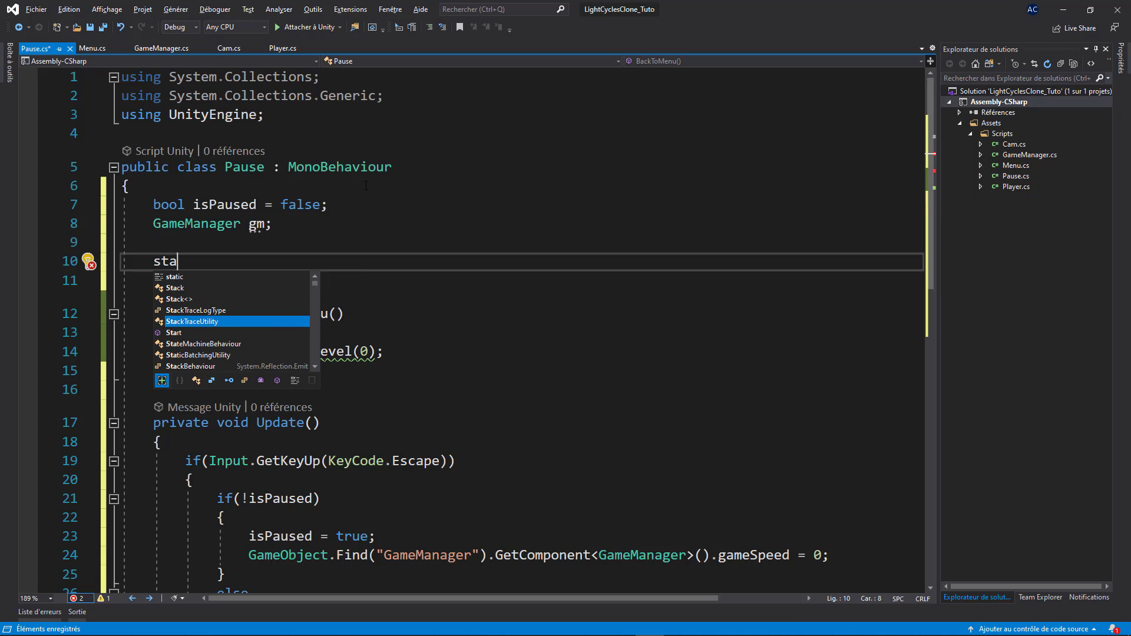
pyautogui.press('Tab')
# - In Start(), assign gm = GameObject.Find("GameManager").GetComponent<GameManager>(); by copying the lookup expression from Update()
pyautogui.write('gm =')
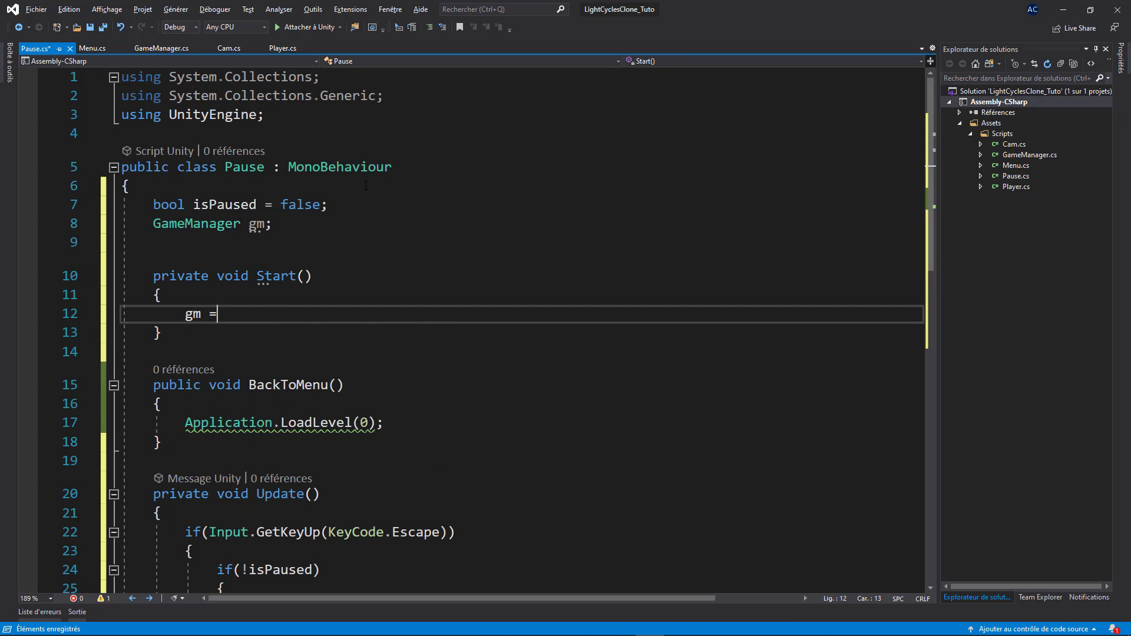
pyautogui.scroll(-2, 445, 353)
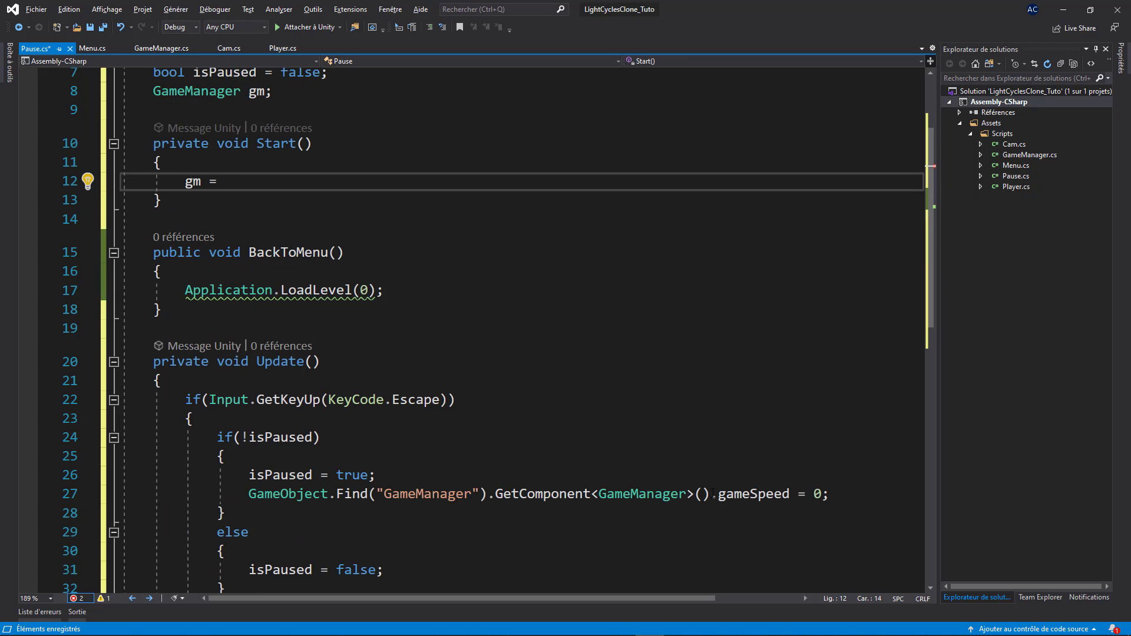
pyautogui.moveTo(710, 494); pyautogui.dragTo(248, 493)
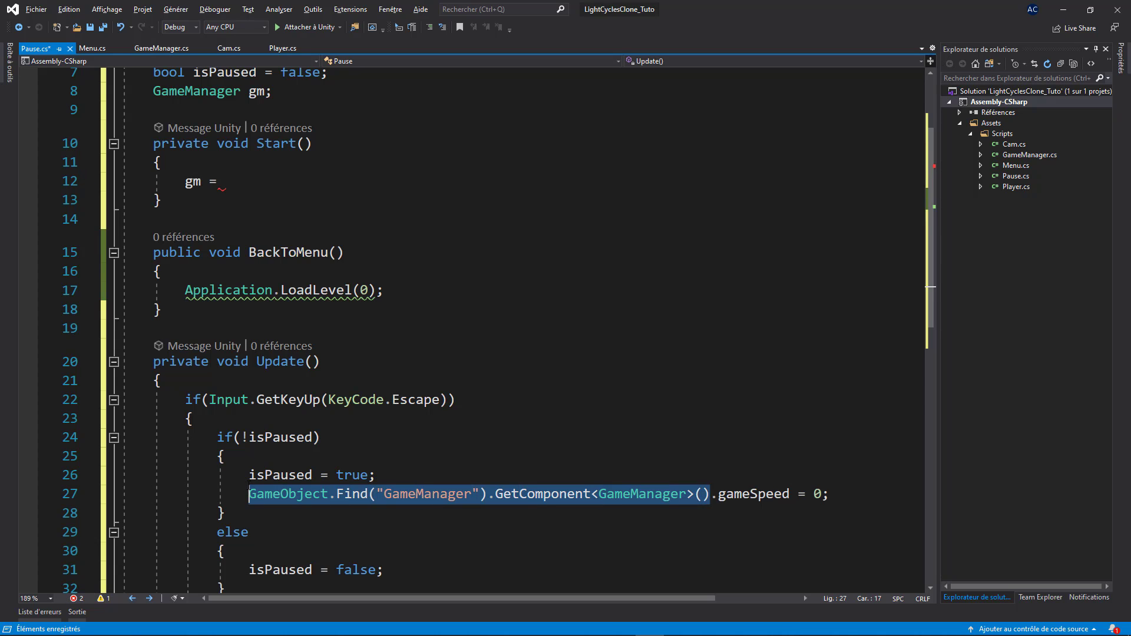
pyautogui.hotkey('ctrl', 'c')
pyautogui.click(490, 183)
pyautogui.hotkey('ctrl', 'v')
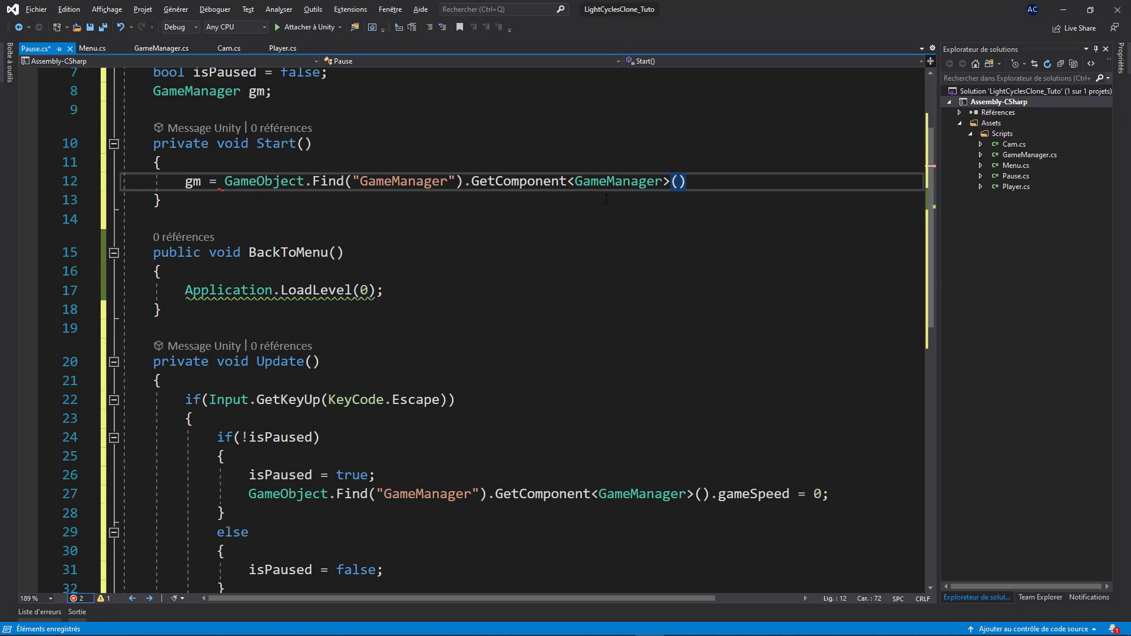
pyautogui.write(';')
# - Replace the GameManager lookup in the if(!isPaused) block with gm, making the line gm.gameSpeed = 0;
pyautogui.click(199, 182)
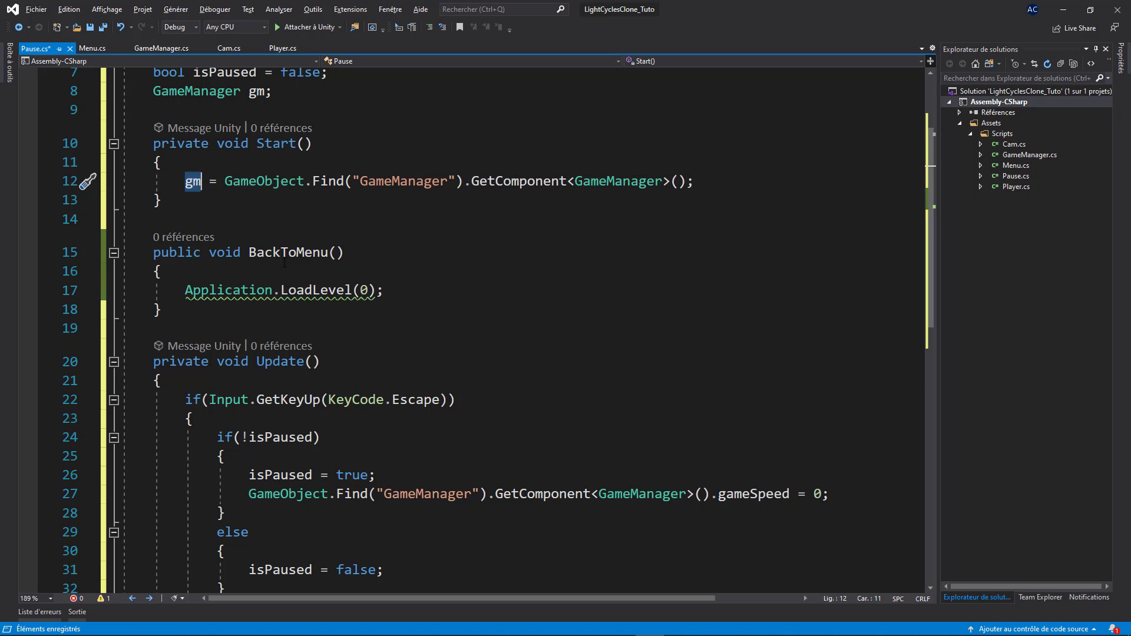
pyautogui.moveTo(711, 494); pyautogui.dragTo(248, 493)
pyautogui.write('gm')
# - Copy the gameSpeed line into the else block below isPaused = false; as gm.gameSpeed = 1;
pyautogui.scroll(-2, 382, 348)
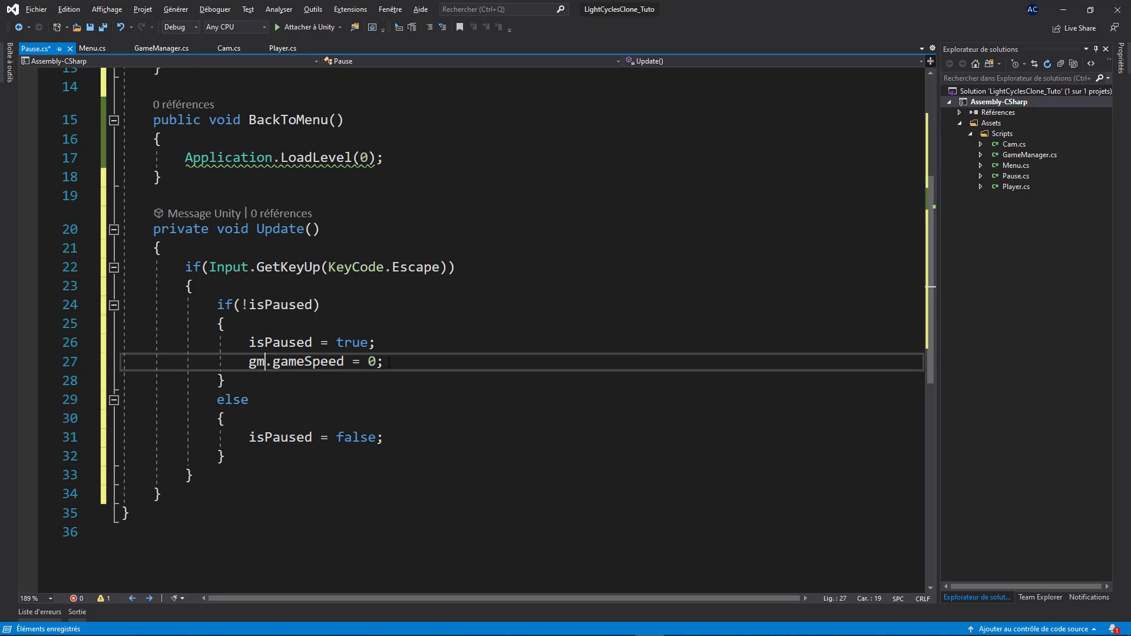
pyautogui.moveTo(389, 362); pyautogui.dragTo(255, 368)
pyautogui.click(405, 437)
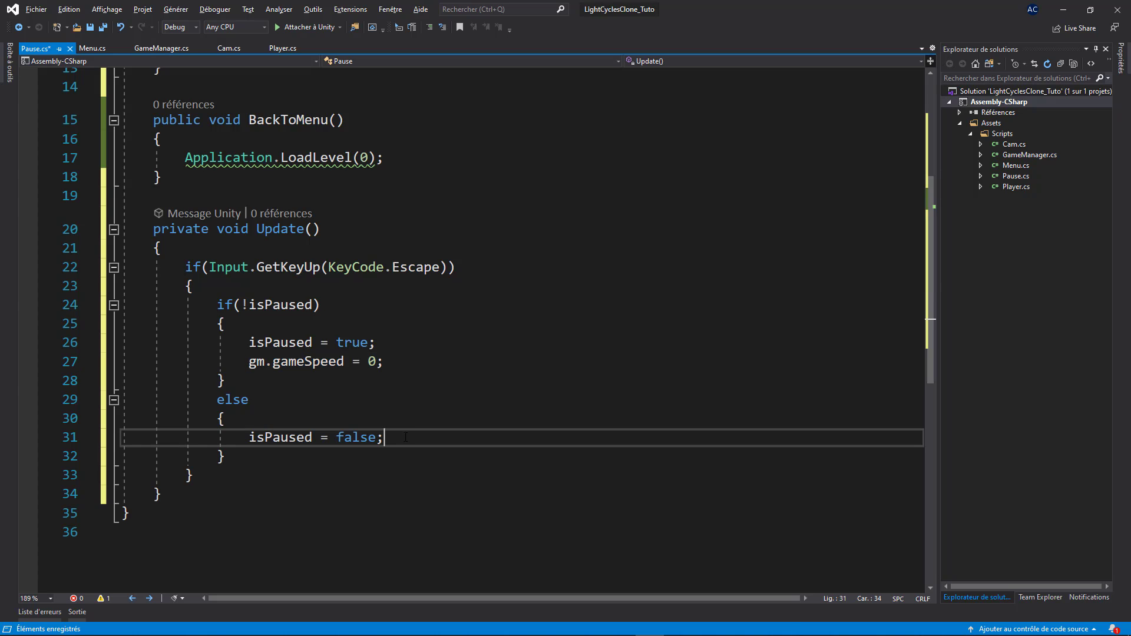
pyautogui.press('Return')
pyautogui.hotkey('ctrl', 'v')
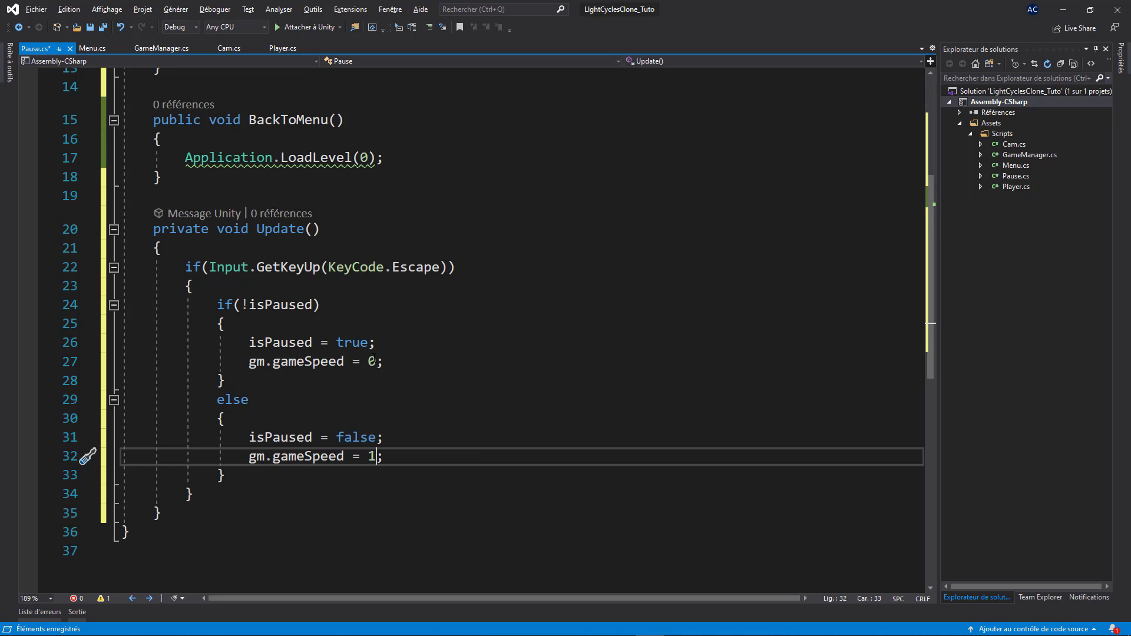
# - Add an empty line after gm.gameSpeed = 0; and declare the field public GameObject pauseMenu; below gm
pyautogui.click(396, 362)
pyautogui.press('Return')
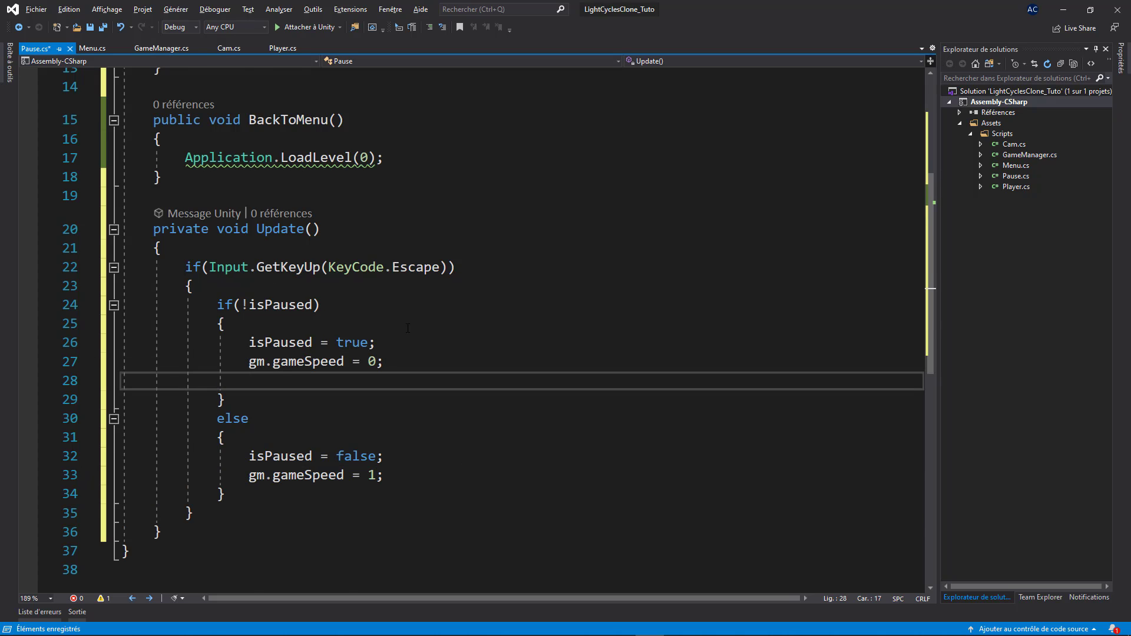
pyautogui.scroll(5, 408, 328)
pyautogui.click(291, 220)
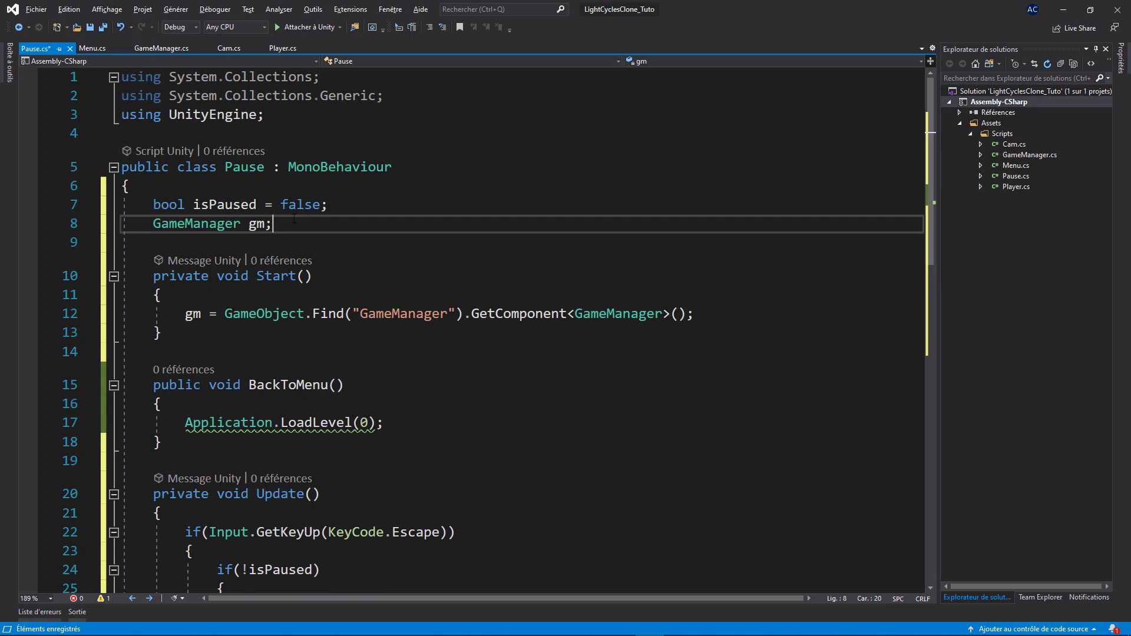
pyautogui.press('Return')
pyautogui.write('Ga')
pyautogui.press('Down')
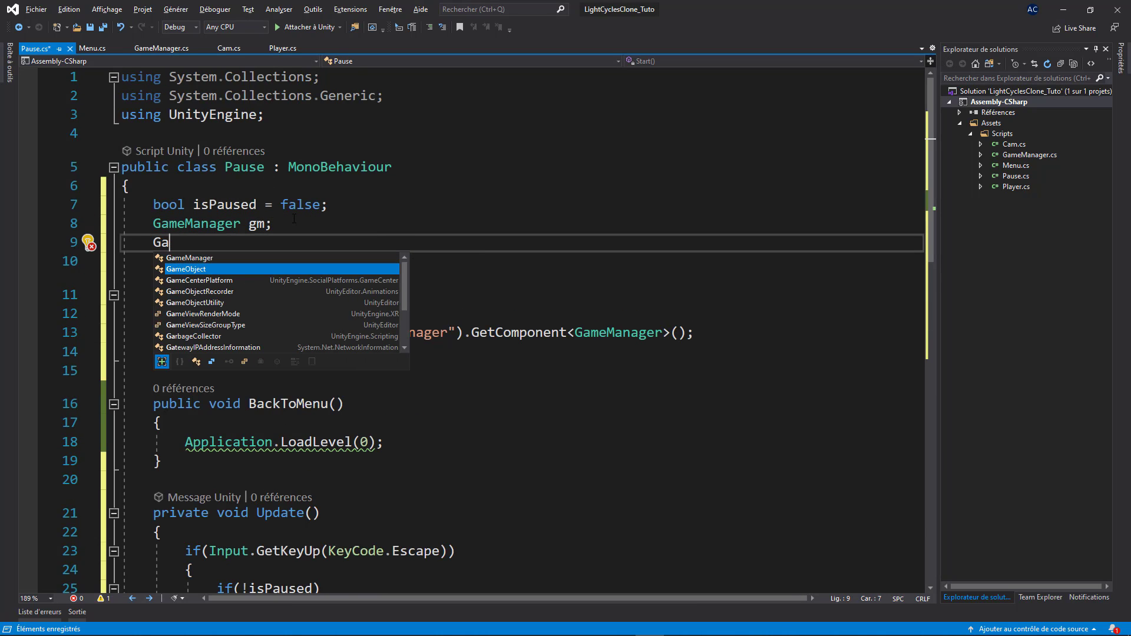
pyautogui.press('Tab')
pyautogui.write('pauseMenu;')
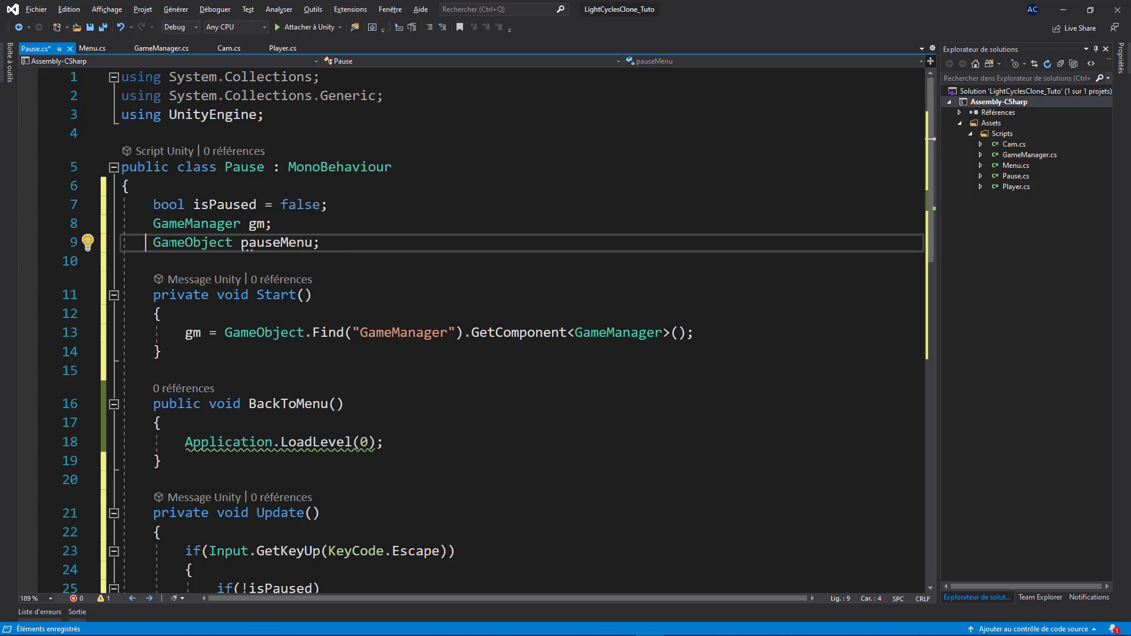
pyautogui.click(151, 242)
pyautogui.write('public')
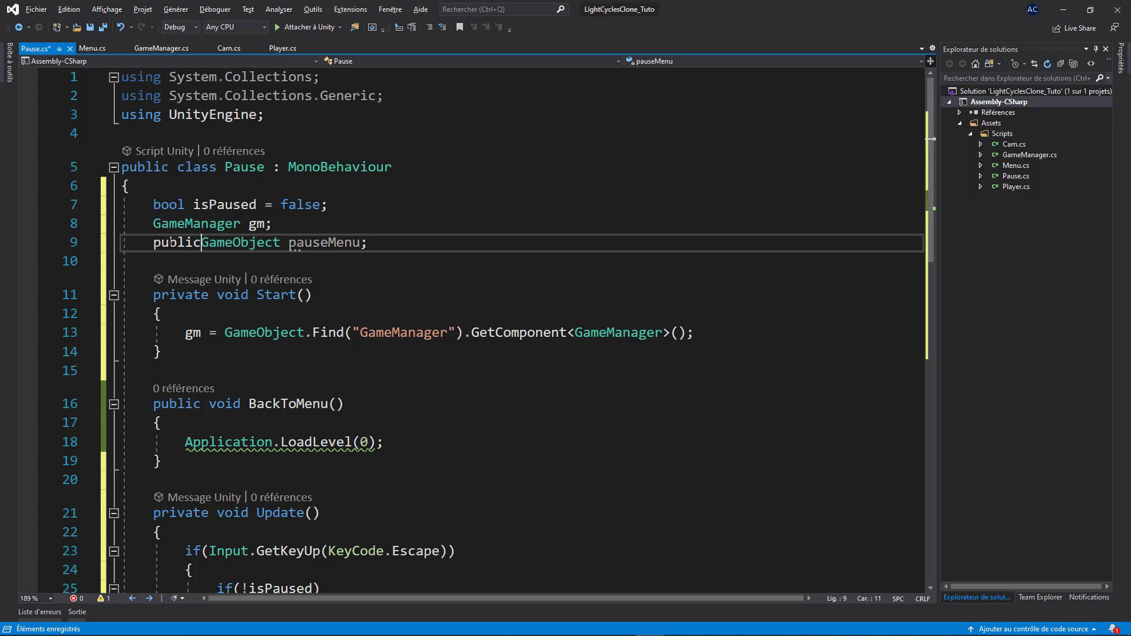
# - Below the else block inside the Escape check in Update(), add a pauseMenu.SetActive() call, copying the name from the pauseMenu field
pyautogui.click(336, 242)
pyautogui.doubleClick(337, 242)
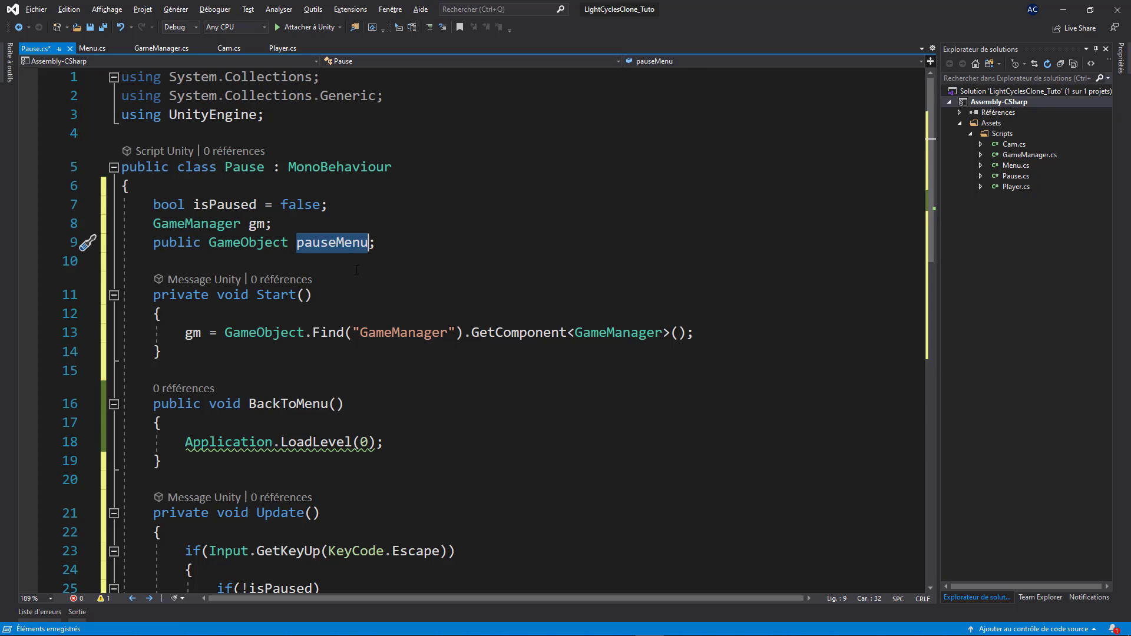
pyautogui.scroll(-6, 296, 406)
pyautogui.click(263, 380)
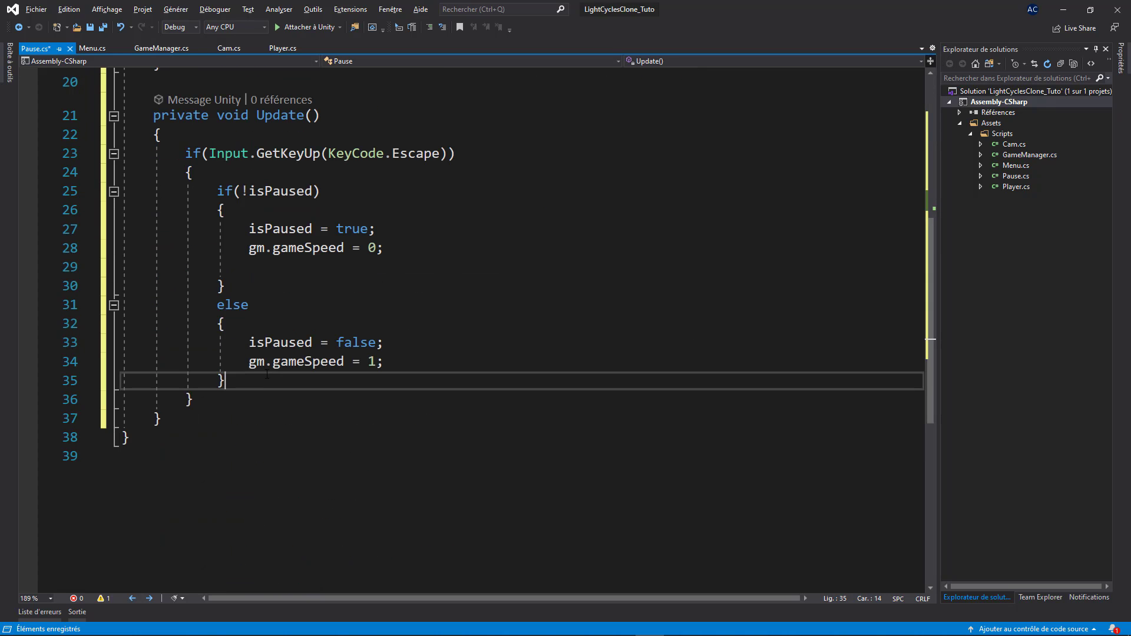
pyautogui.press('Return')
pyautogui.hotkey('ctrl', 'v')
pyautogui.write('.S')
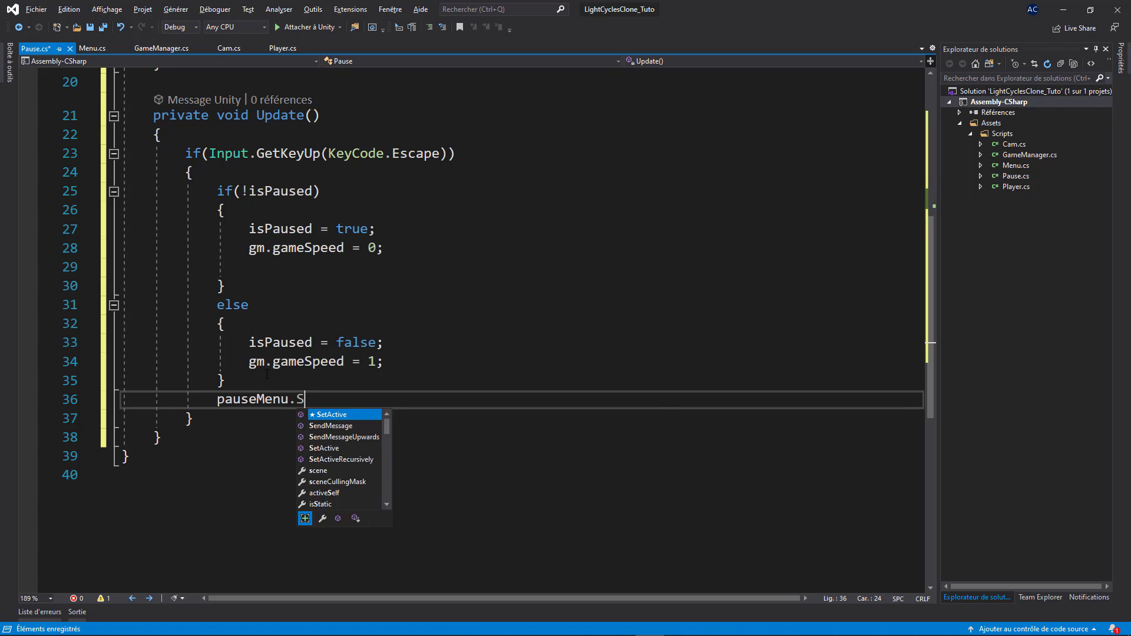
pyautogui.write('etActive(')
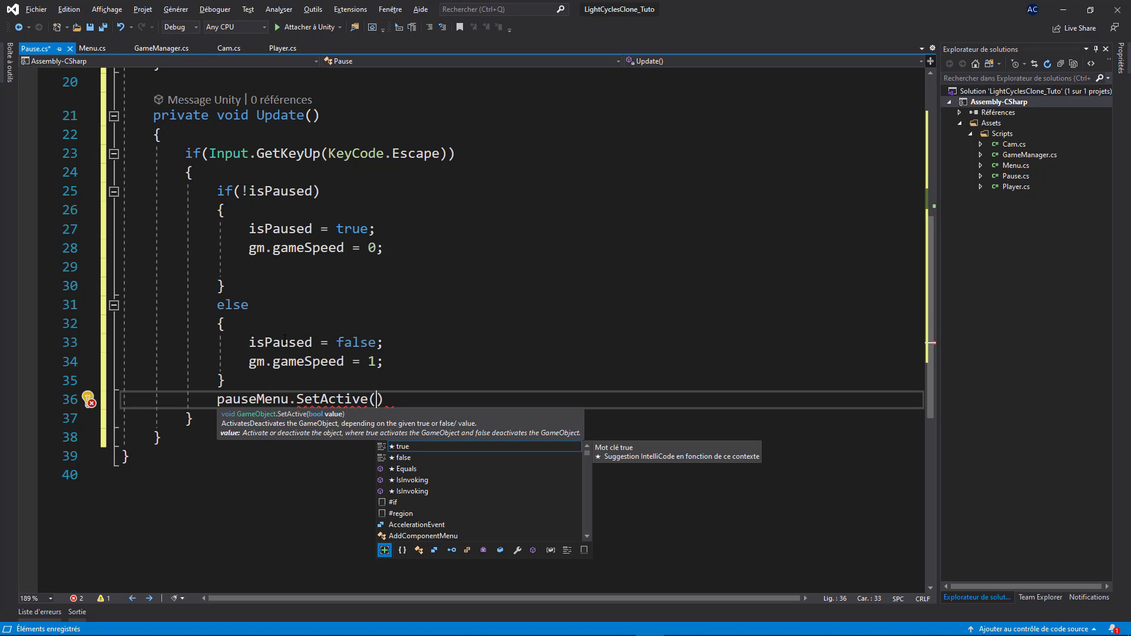
# - Pass isPaused to the SetActive call, complete the line as pauseMenu.SetActive(isPaused); and save Pause.cs
pyautogui.doubleClick(285, 341)
pyautogui.hotkey('ctrl', 'c')
pyautogui.click(377, 399)
pyautogui.hotkey('ctrl', 'v')
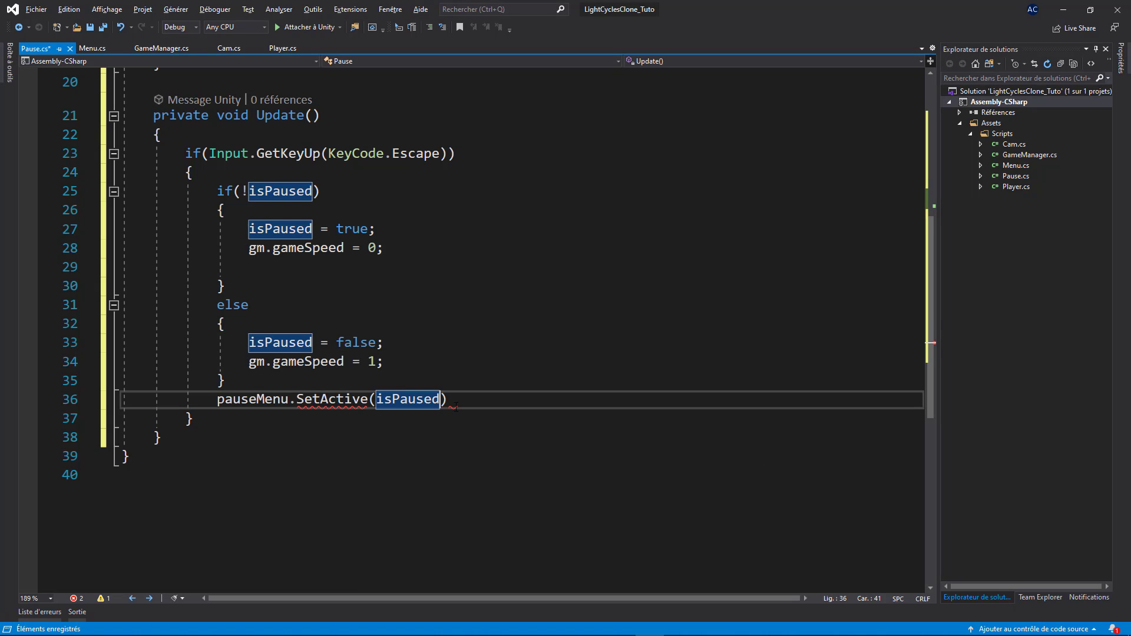
pyautogui.click(460, 403)
pyautogui.write(';')
pyautogui.hotkey('ctrl', 's')
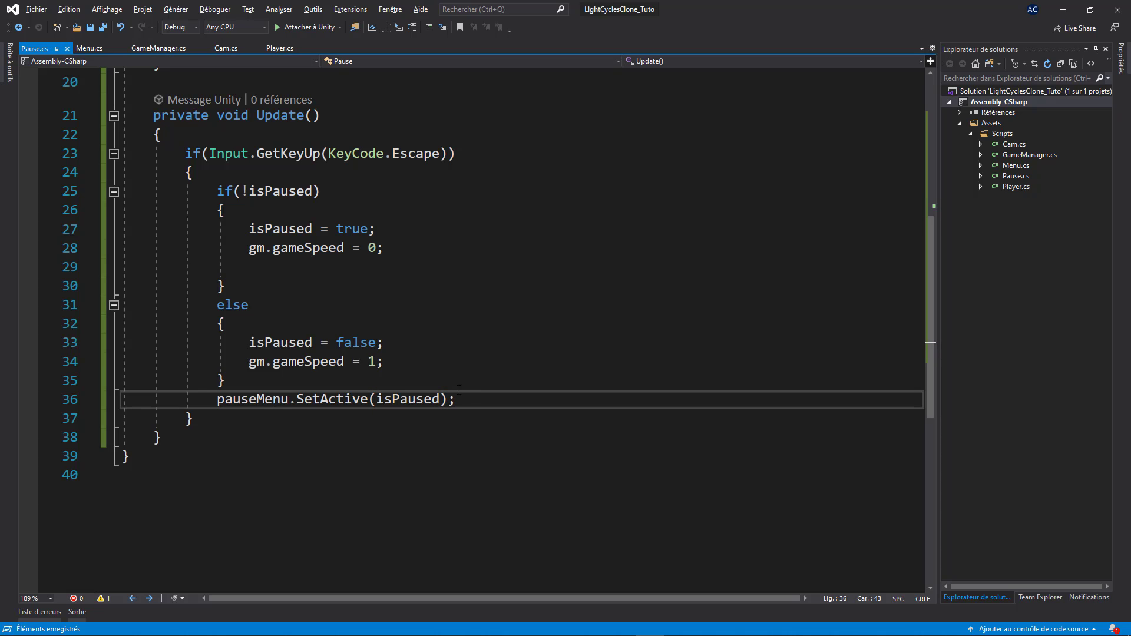
# - Switch to Unity and assign PanelPause to the Pause Menu field of the Canvas object's Pause script
pyautogui.hotkey('alt', 'Tab')
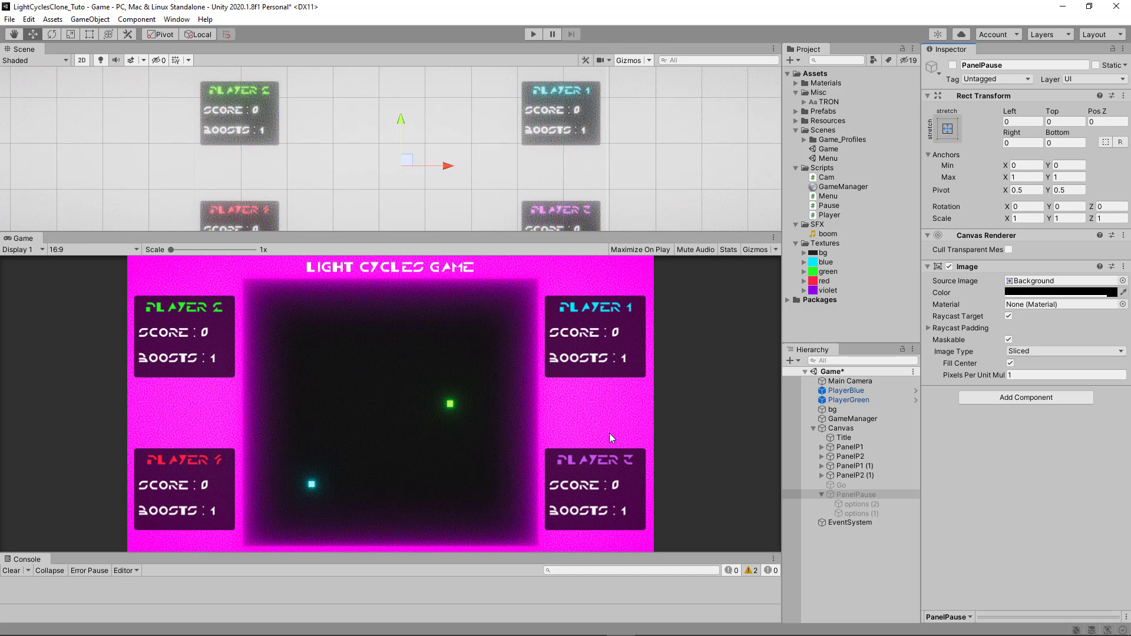
pyautogui.click(839, 429)
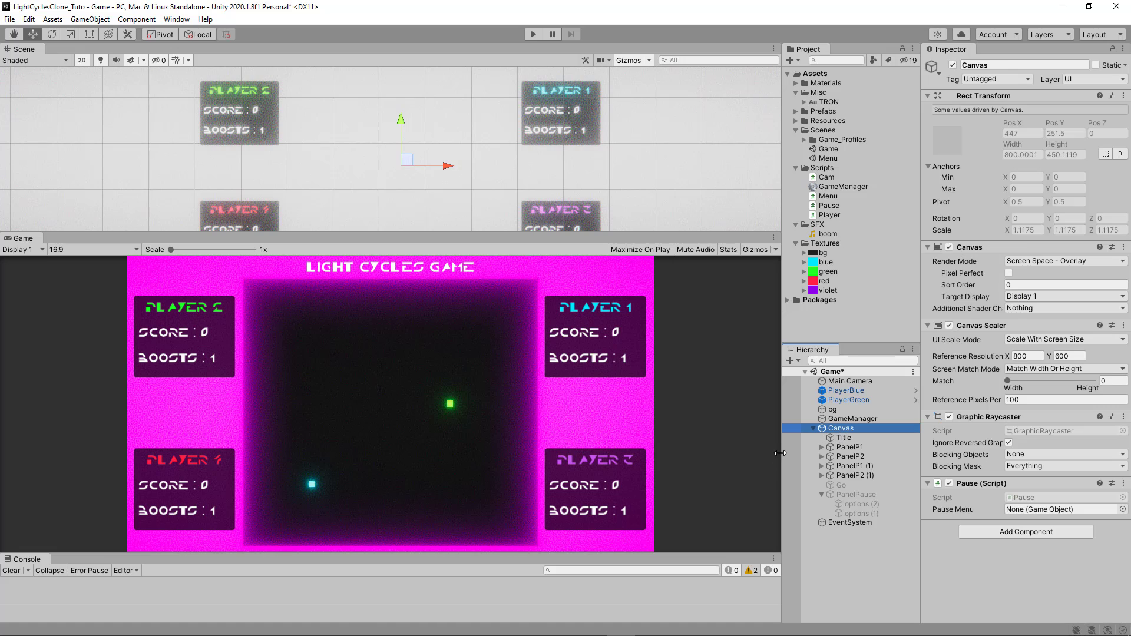
pyautogui.moveTo(847, 495); pyautogui.dragTo(1029, 513)
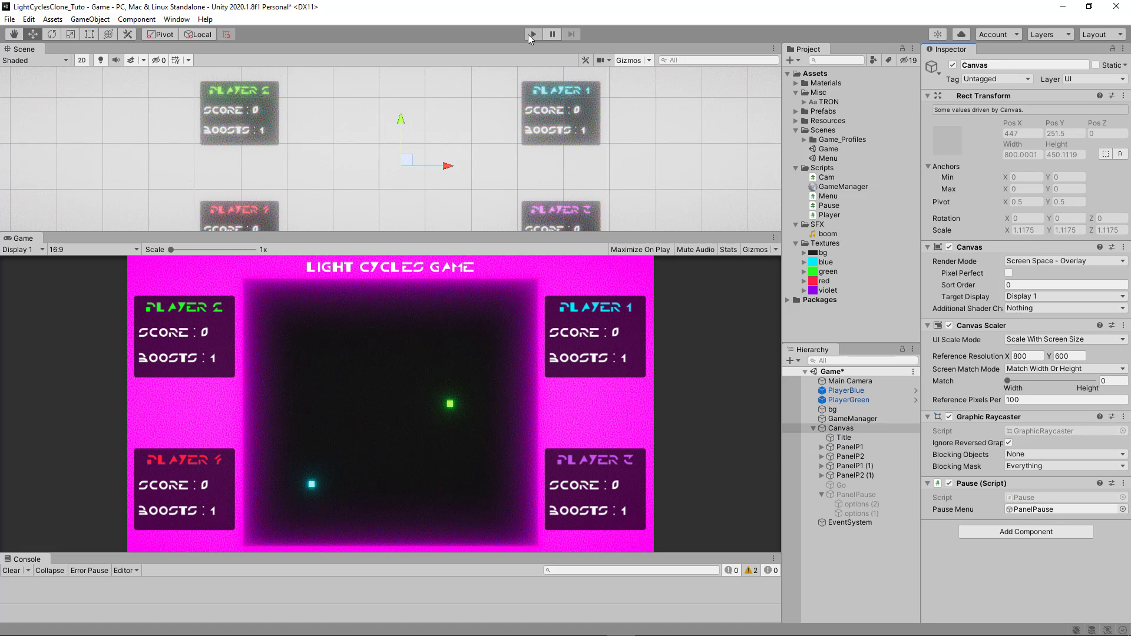
# - Run the game and test toggling the pause panel on and off, shifting PanelPause sideways to Left 9 and Right -9 during play
pyautogui.click(529, 35)
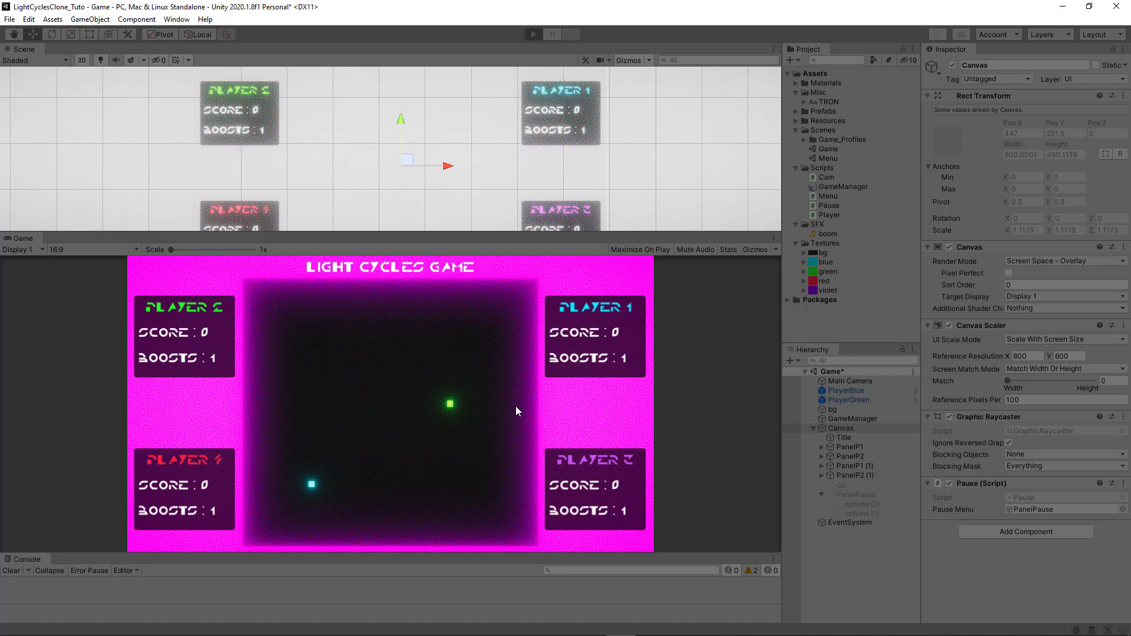
pyautogui.press('Escape')
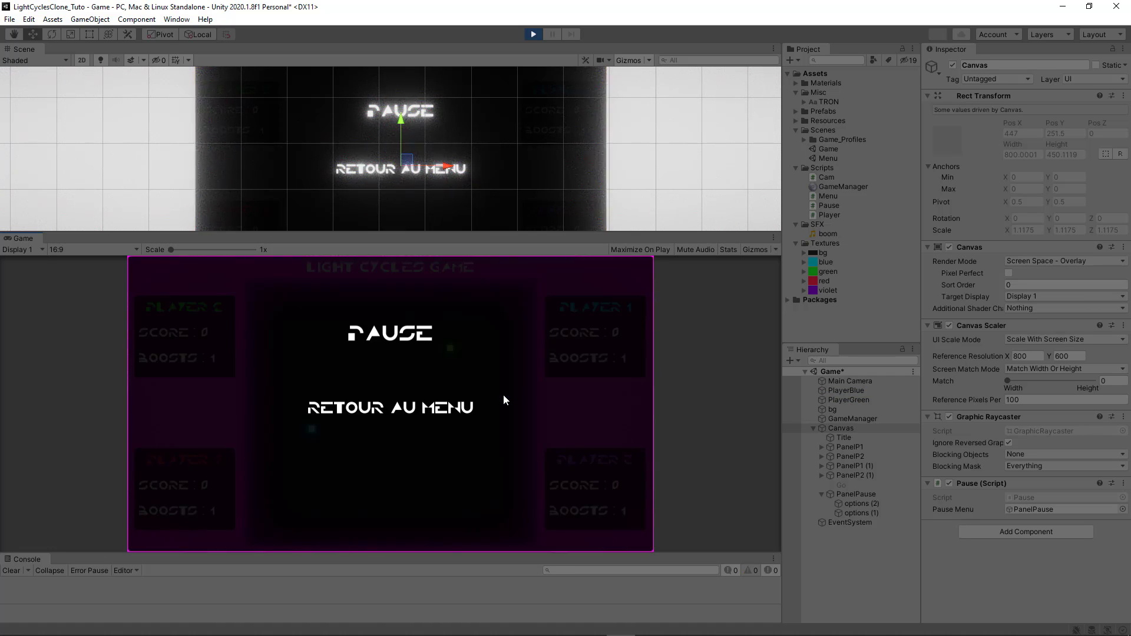
pyautogui.click(850, 494)
pyautogui.moveTo(447, 167)
pyautogui.mouseDown()
pyautogui.moveTo(719, 186)
pyautogui.moveTo(439, 186)
pyautogui.mouseUp()
pyautogui.click(478, 366)
pyautogui.press('Escape')
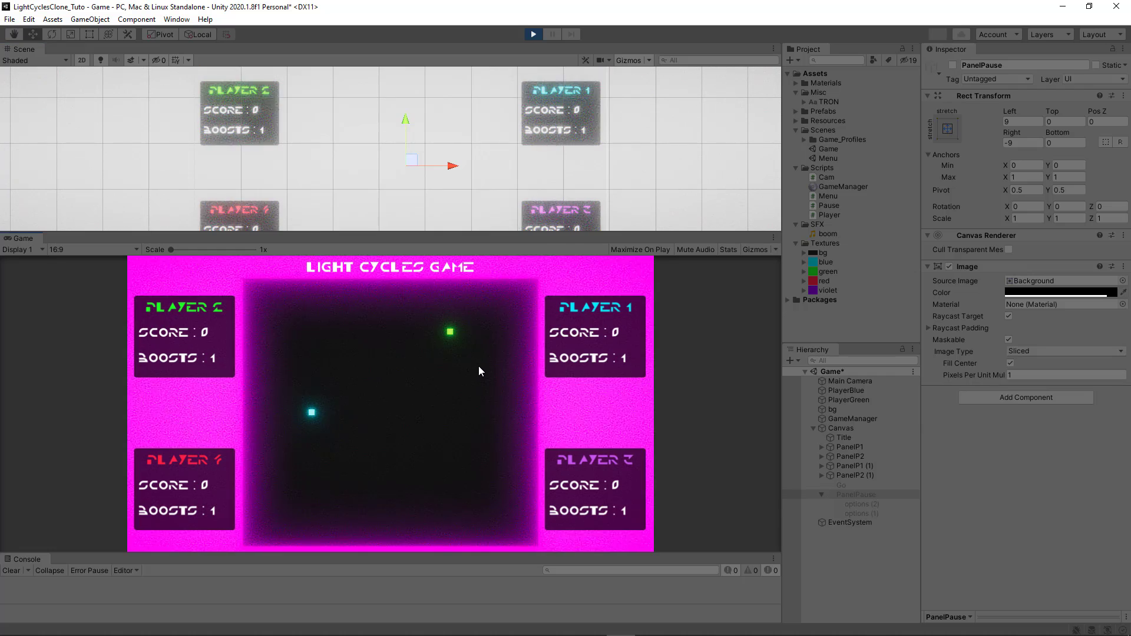
pyautogui.press('Escape')
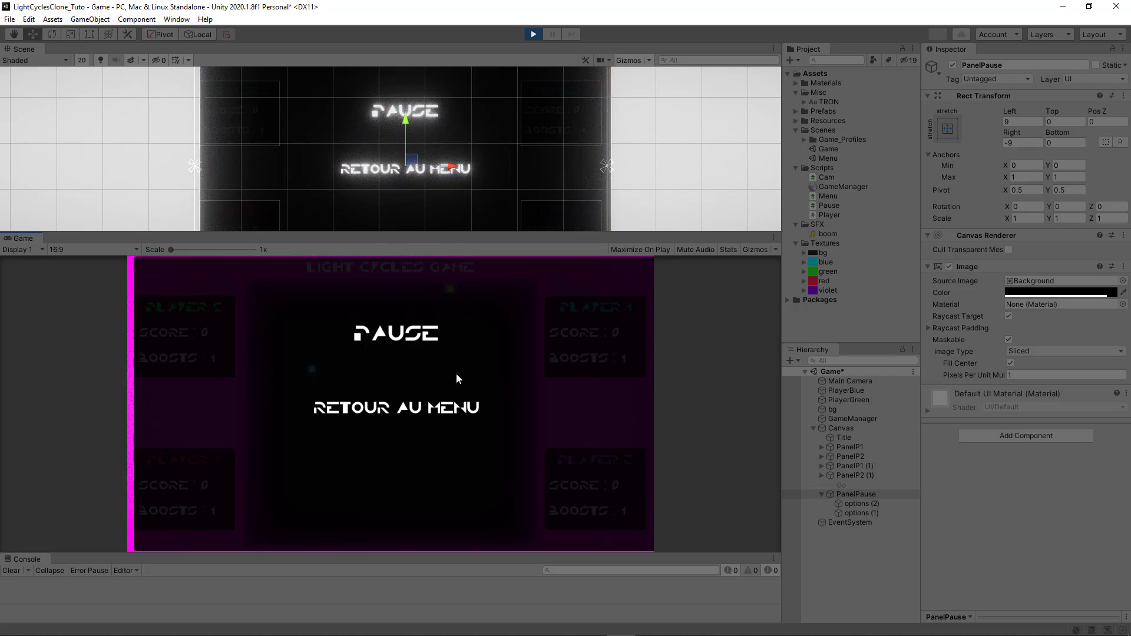
# - Test RETOUR AU MENU from the pause panel and JOUER from the menu twice, steer the blue cycle and stop play mode
pyautogui.click(395, 407)
pyautogui.click(395, 378)
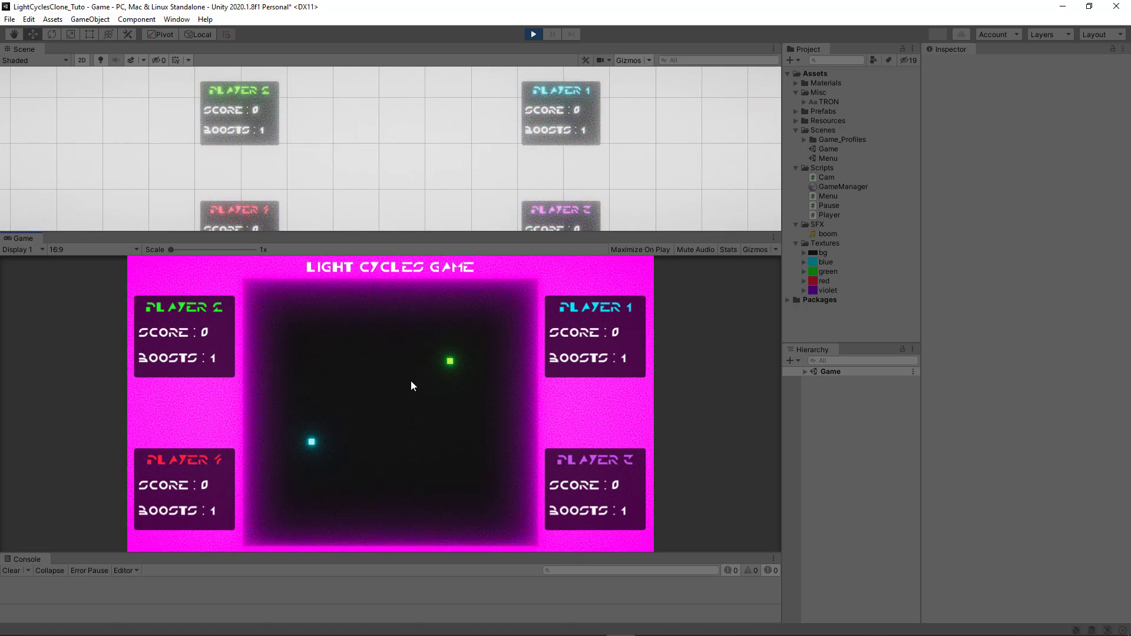
pyautogui.press('Escape')
pyautogui.click(393, 402)
pyautogui.click(392, 382)
pyautogui.press('Right')
pyautogui.press('Up')
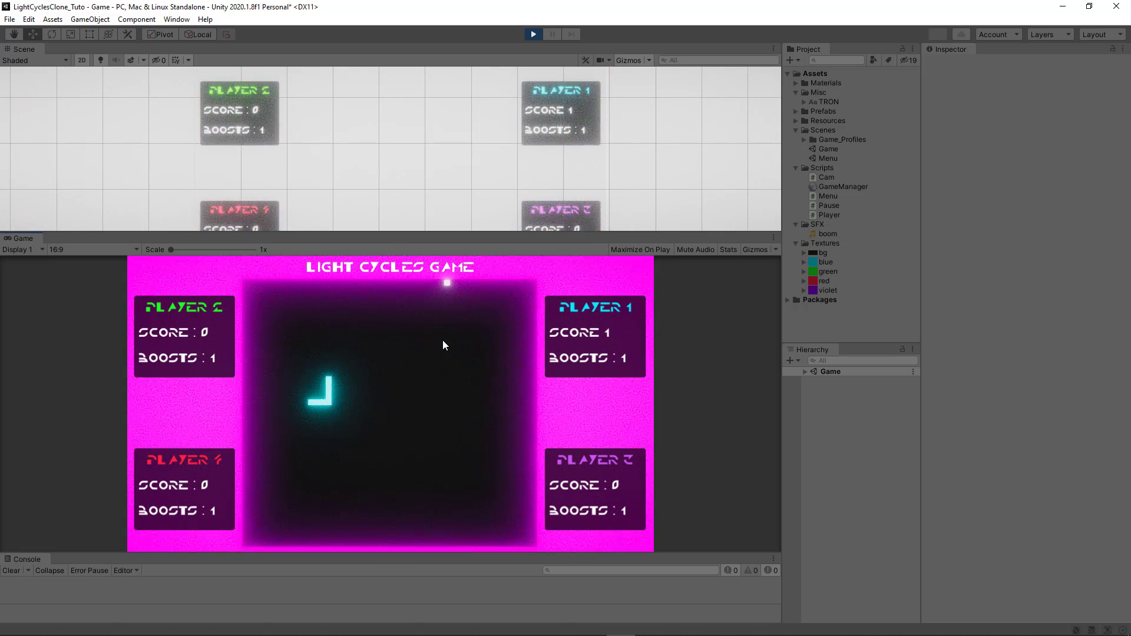
pyautogui.click(533, 34)
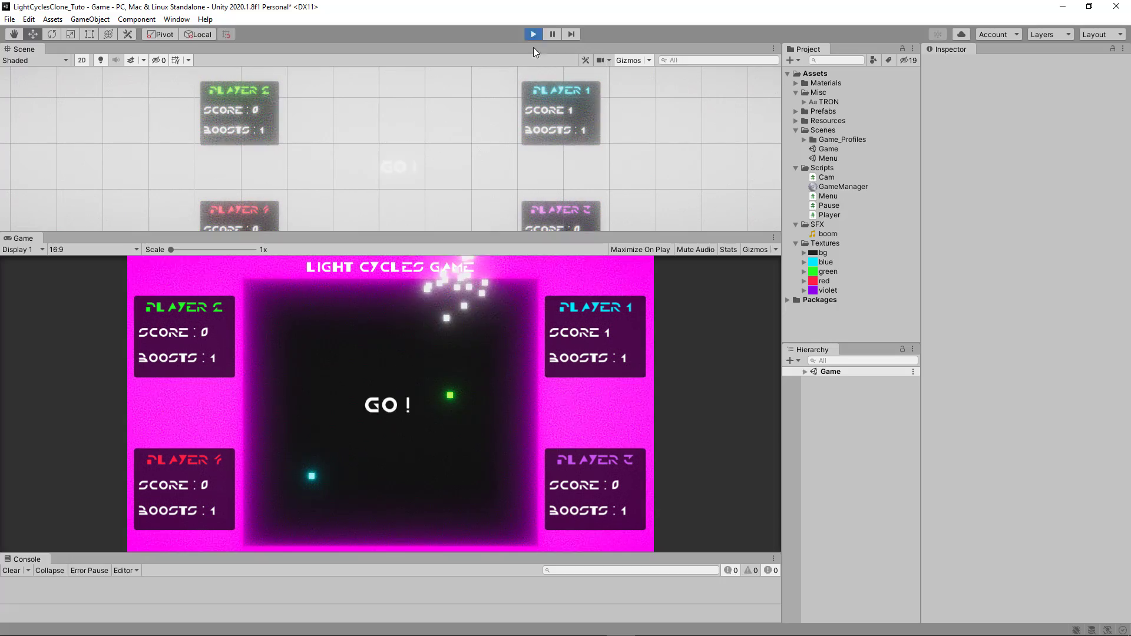
# - Reopen the Game scene from the project's Scenes folder and switch to the Menu scene
pyautogui.doubleClick(827, 149)
pyautogui.click(557, 349)
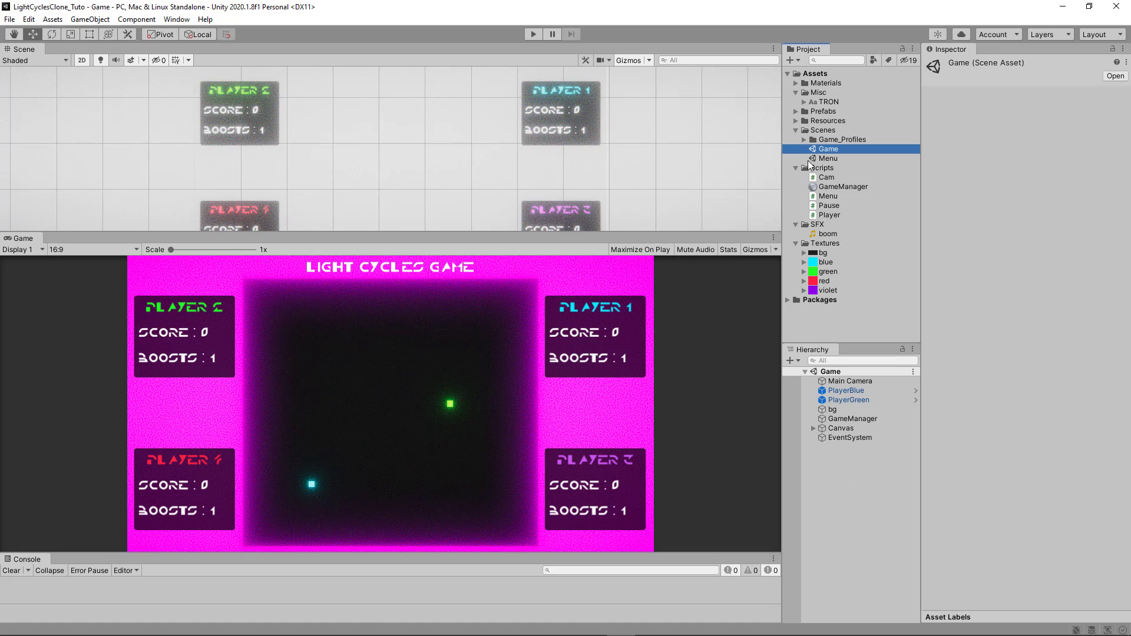
pyautogui.doubleClick(827, 159)
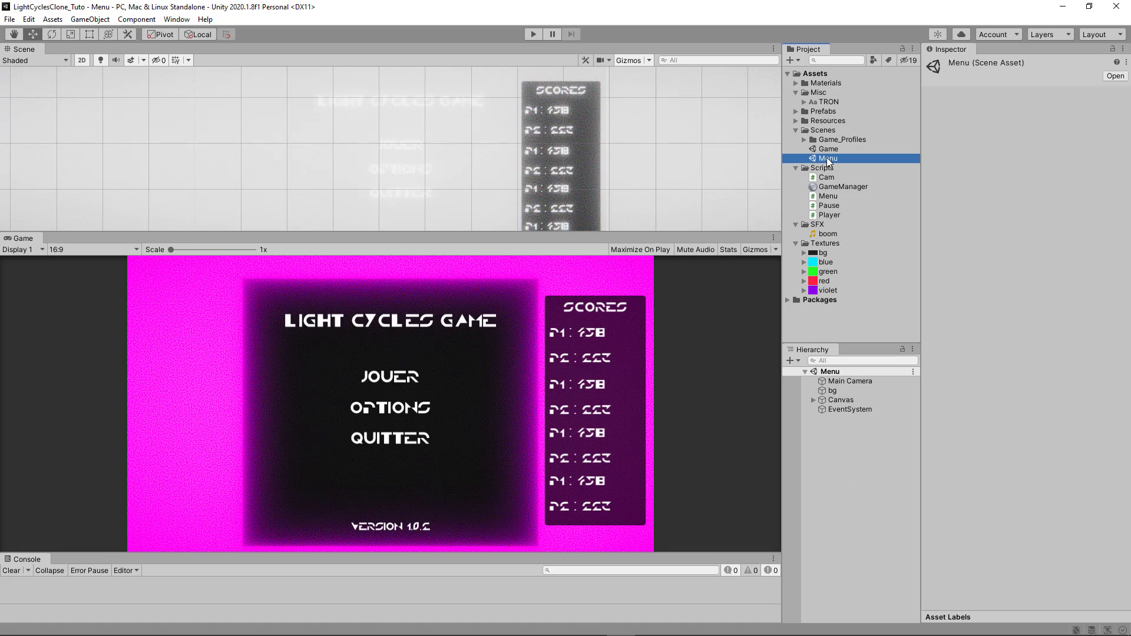